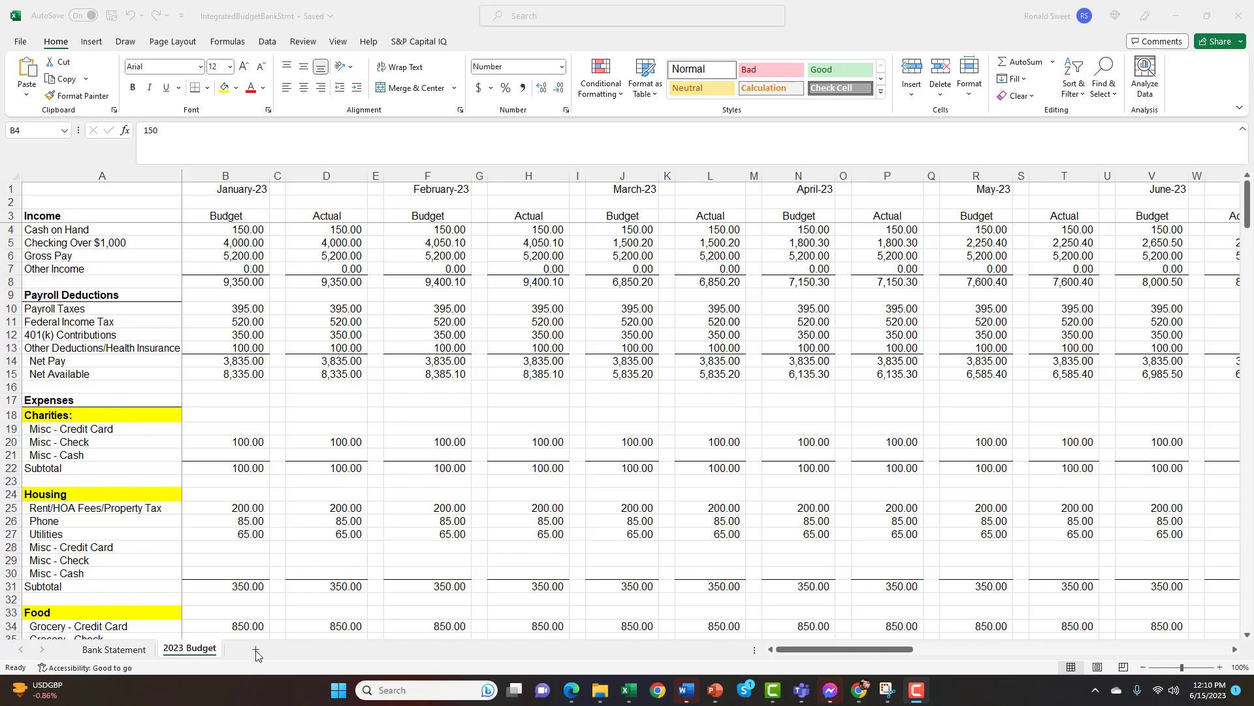
Add a new worksheet to the workbook and enter the heading "Calculator" in cell A3
{"action": "left_click", "coordinate": [255, 655]}
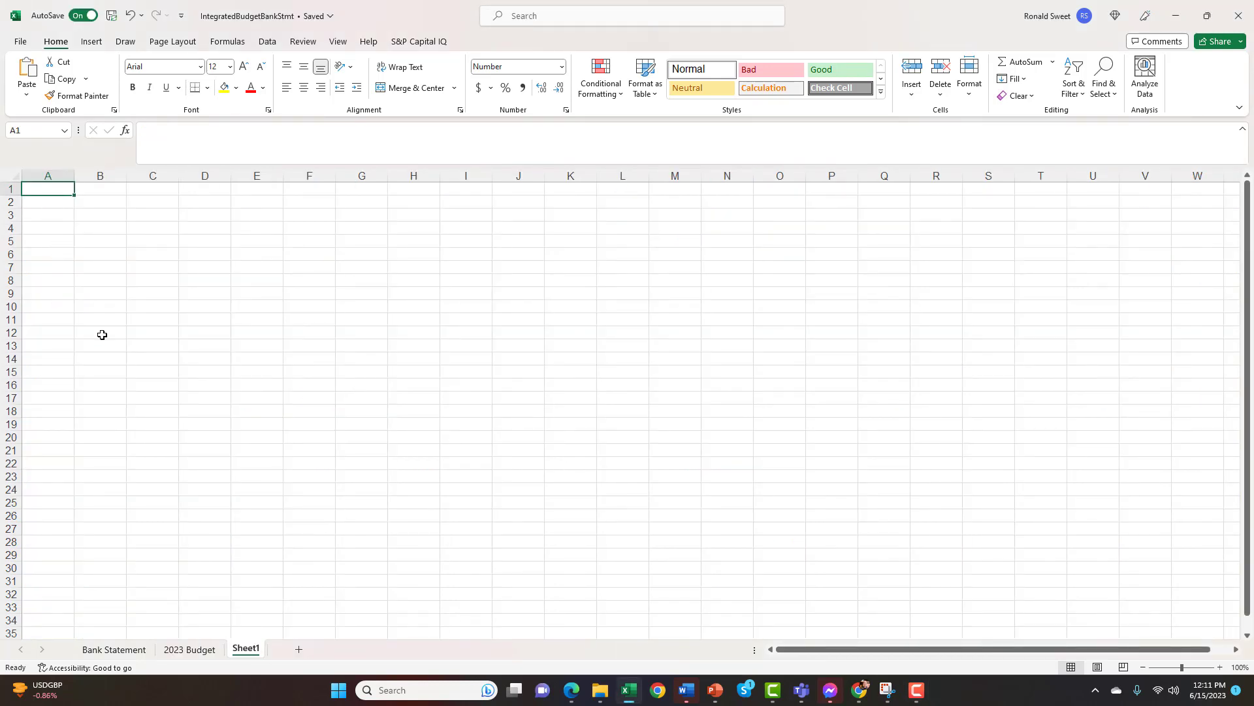
{"action": "left_click_drag", "start_coordinate": [66, 219], "coordinate": [208, 333]}
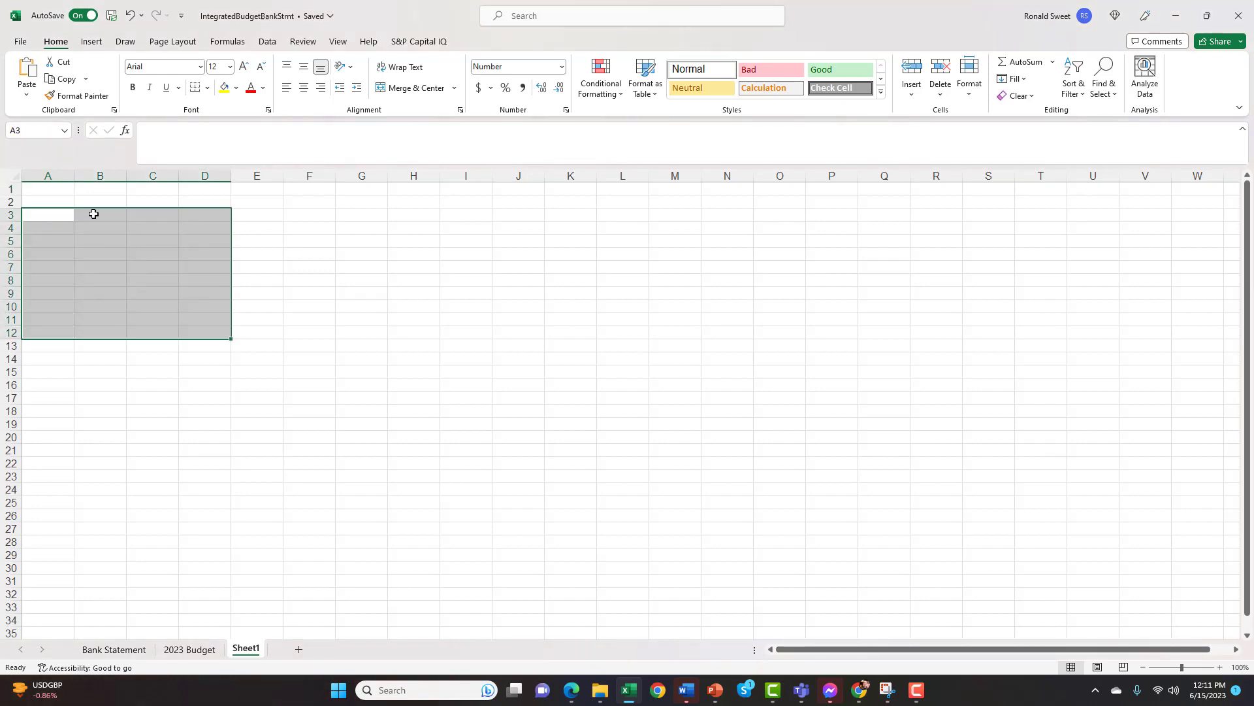
{"action": "left_click", "coordinate": [59, 219]}
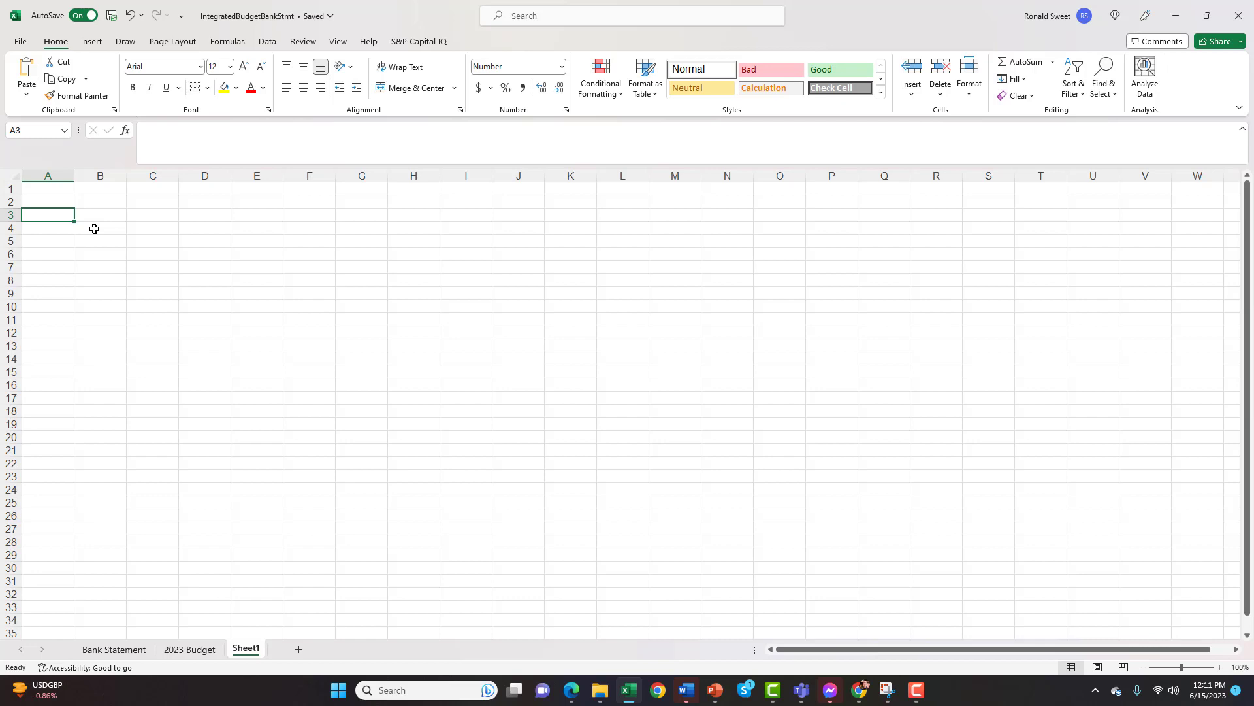
{"action": "key", "text": "BackSpace"}
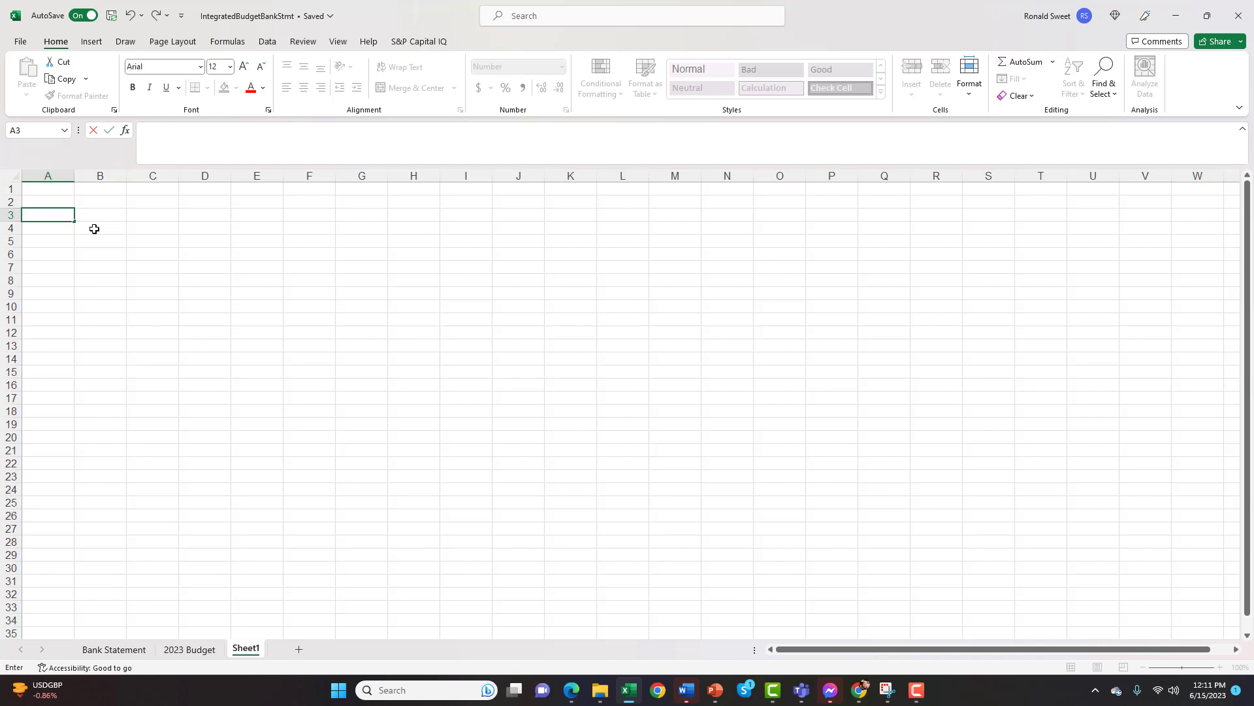
{"action": "type", "text": "Calculator"}
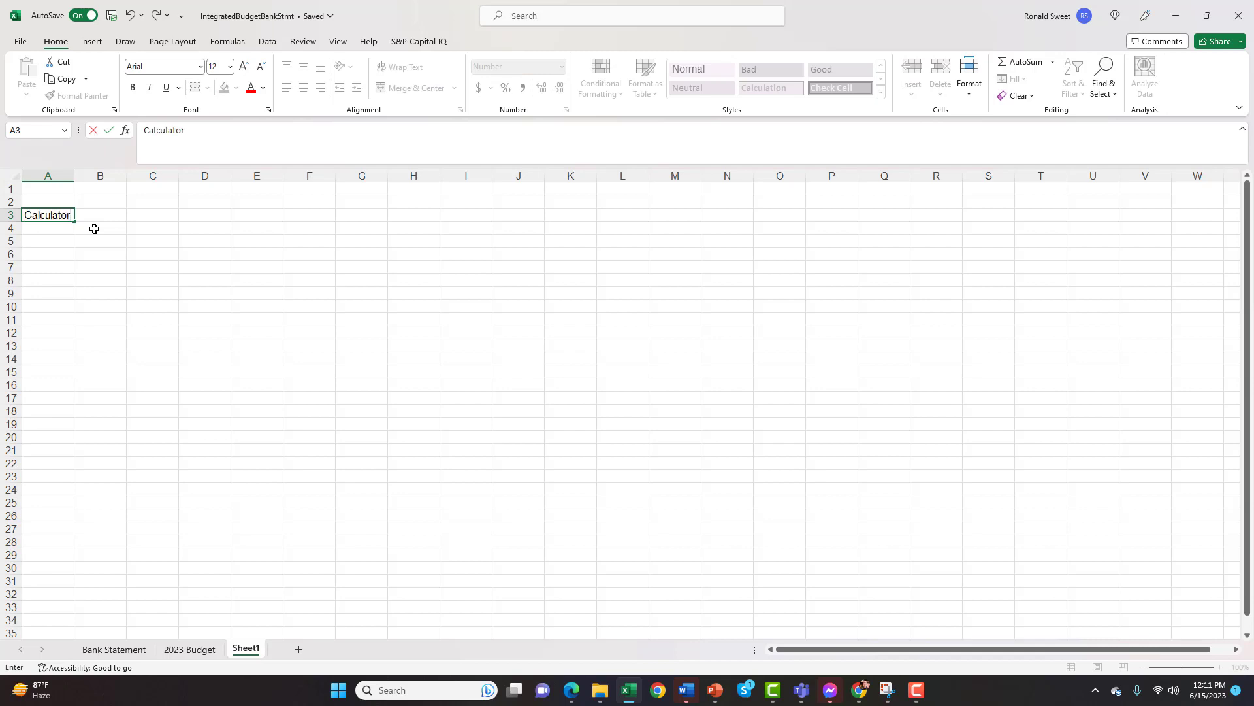
{"action": "key", "text": "Return"}
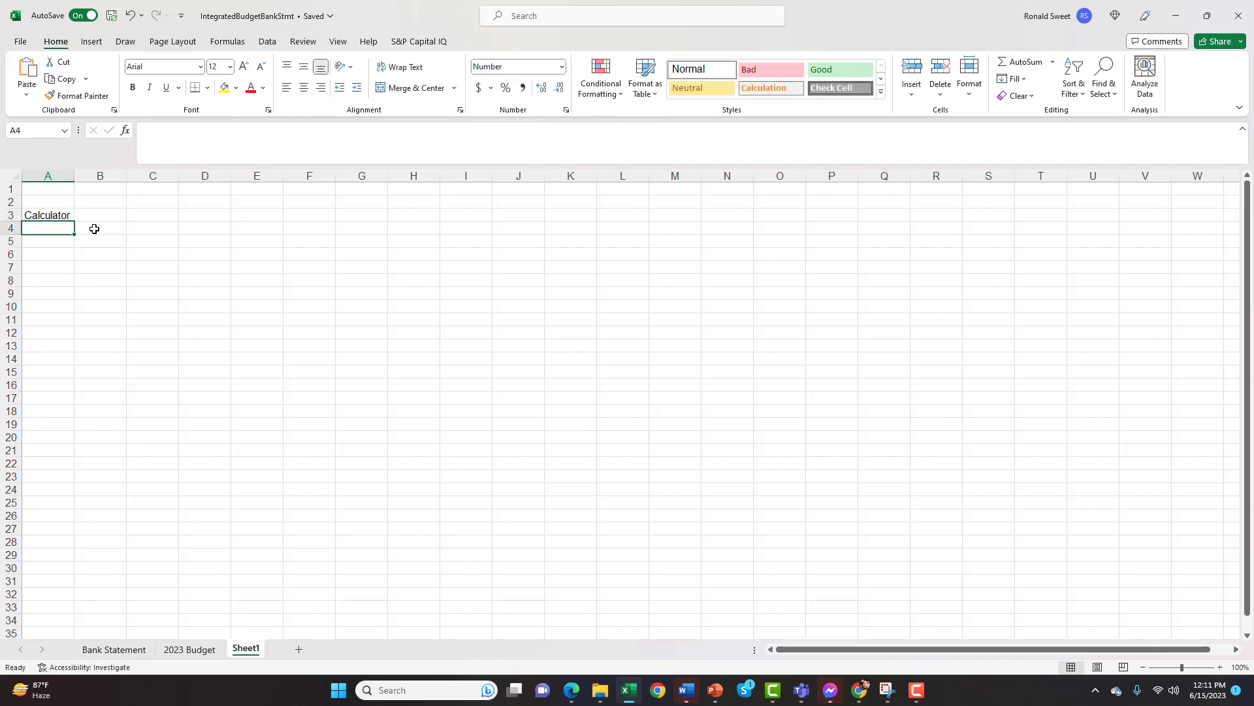
Enter the indented labels "Add/Subtract" in cell A4 and "SUM Function" in cell A5
{"action": "type", "text": "Add/S"}
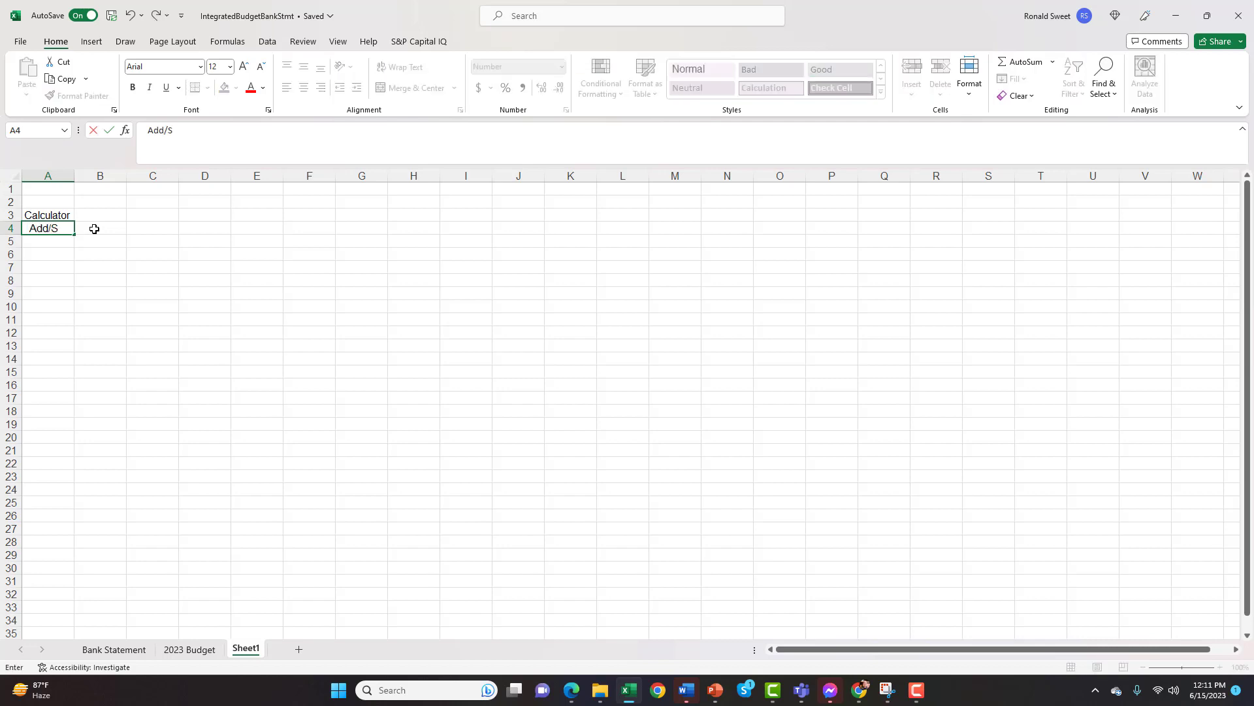
{"action": "type", "text": "ubtract"}
{"action": "key", "text": "Return"}
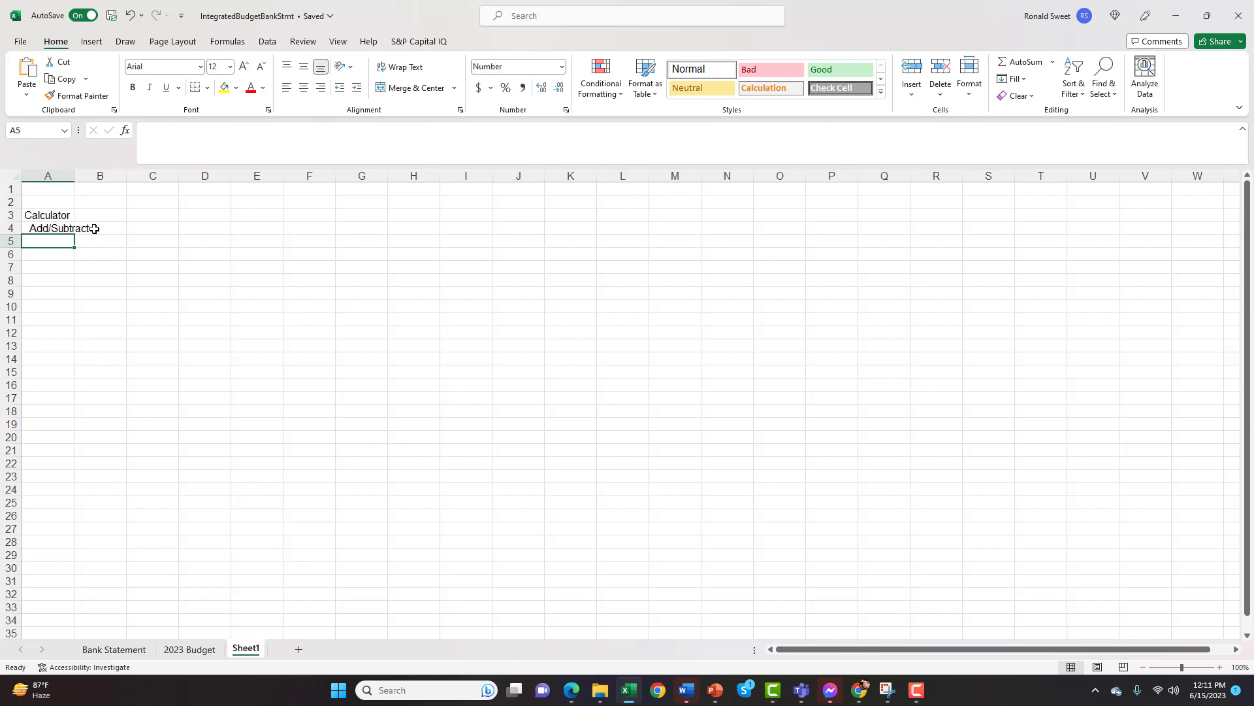
{"action": "type", "text": "SUM Func"}
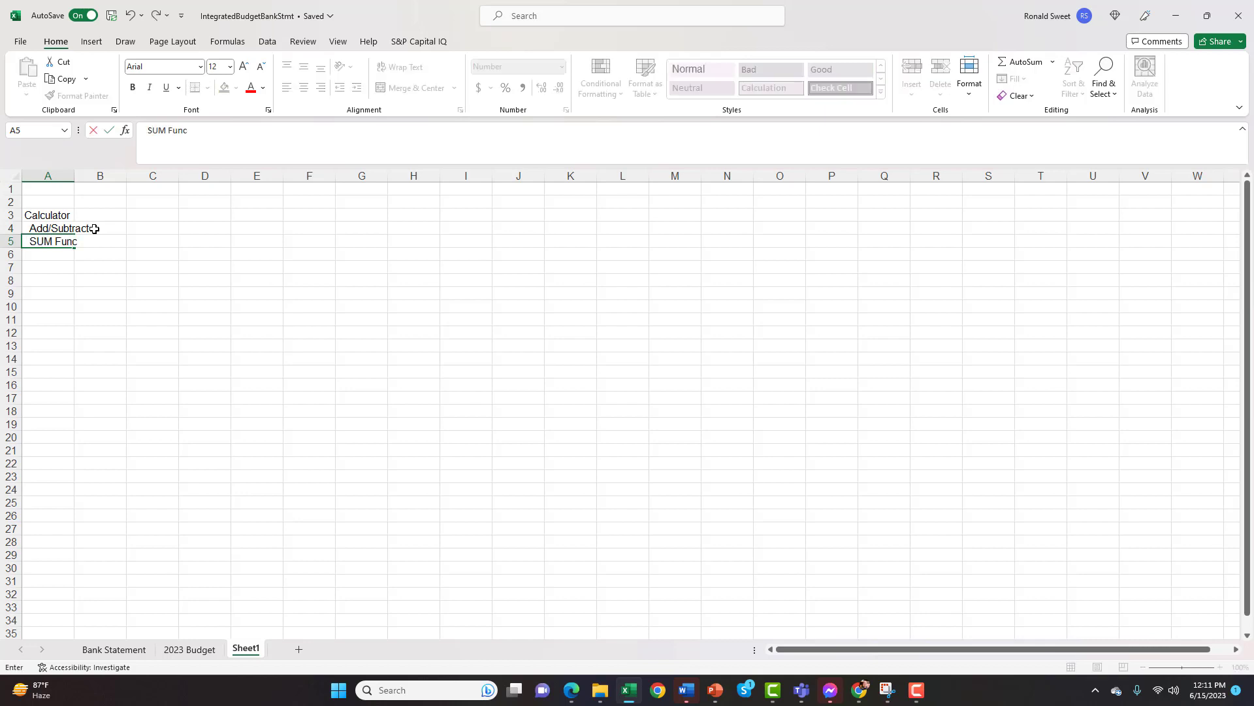
{"action": "type", "text": "tion"}
{"action": "key", "text": "Up"}
{"action": "key", "text": "Right"}
{"action": "key", "text": "Right"}
{"action": "key", "text": "Up"}
{"action": "key", "text": "Up"}
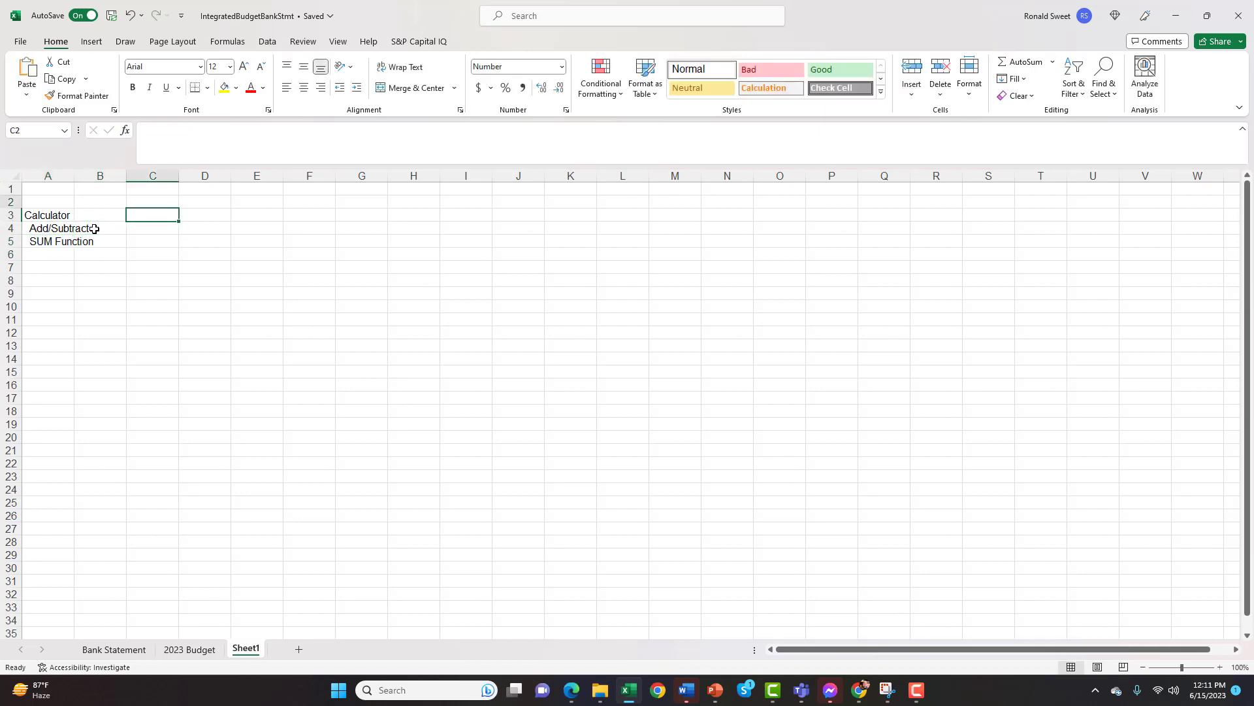
{"action": "key", "text": "Up"}
{"action": "key", "text": "Down"}
{"action": "key", "text": "Down"}
{"action": "key", "text": "Left"}
{"action": "key", "text": "Right"}
{"action": "key", "text": "Right"}
{"action": "key", "text": "Down"}
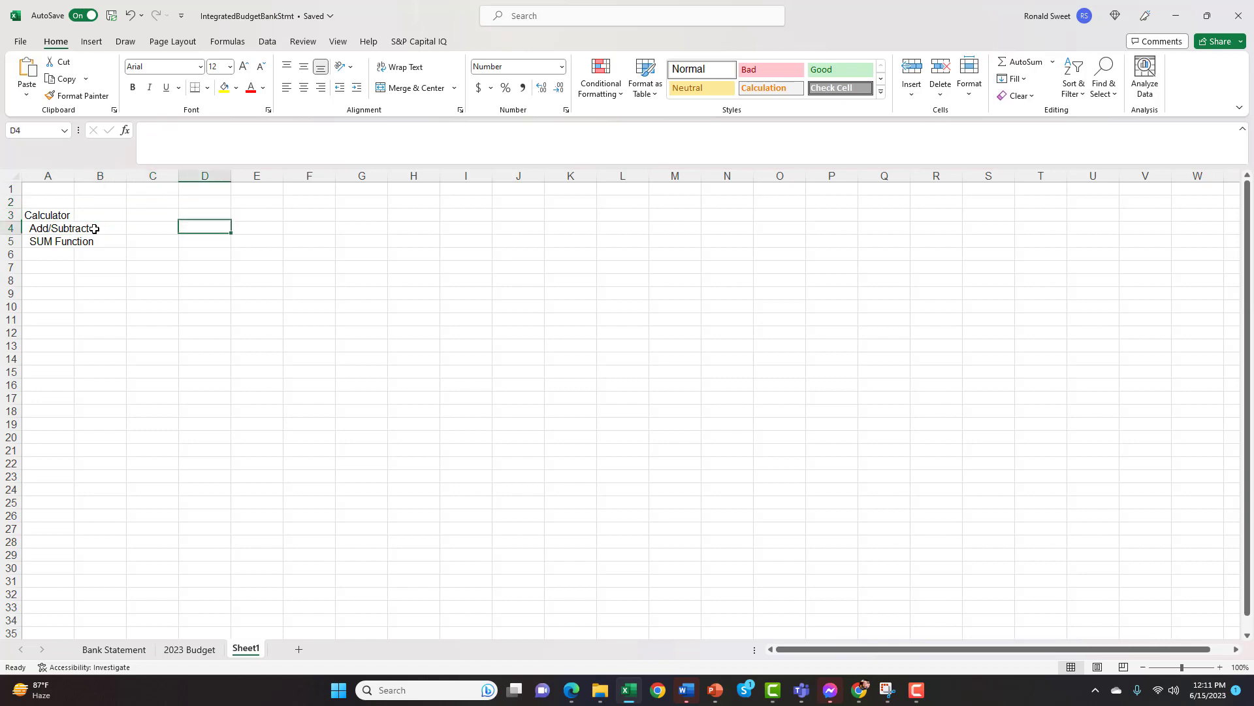
{"action": "key", "text": "Down"}
{"action": "key", "text": "Left"}
{"action": "key", "text": "Up"}
{"action": "key", "text": "Up"}
Enter the values 500, 350 and 50 in cells D3 to D5 and label cell C6 "Total"
{"action": "key", "text": "Right"}
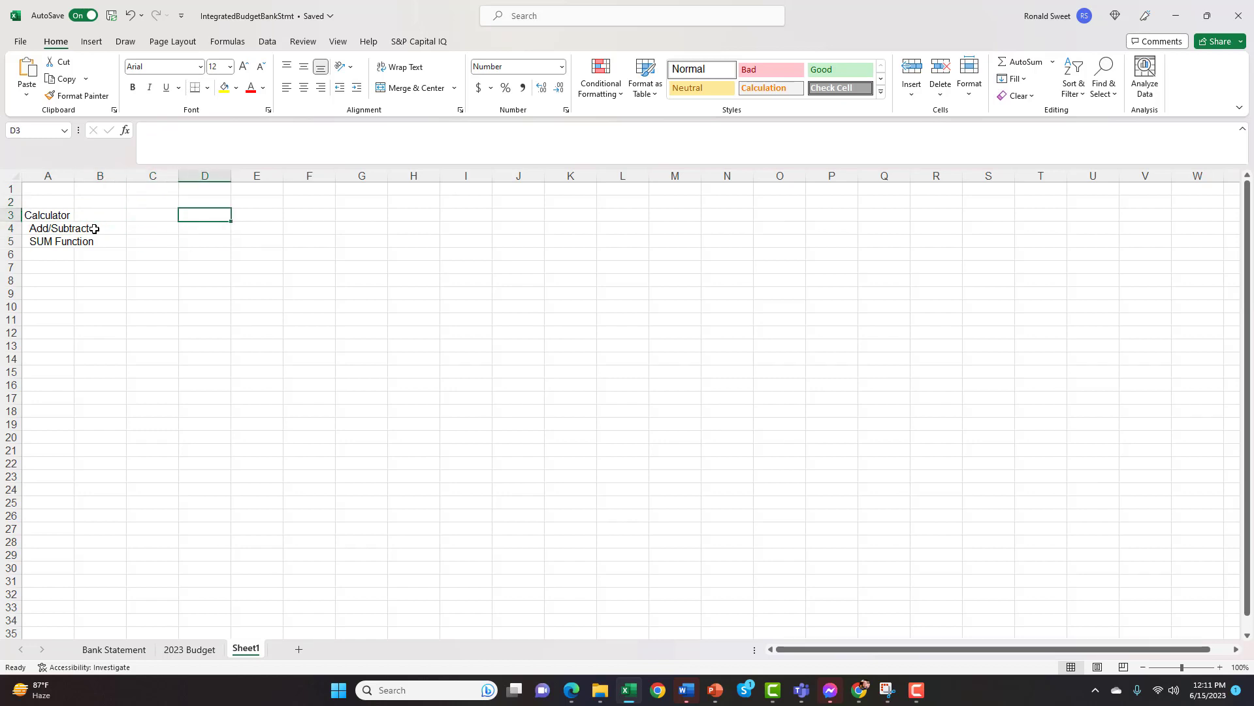
{"action": "type", "text": "500"}
{"action": "key", "text": "Return"}
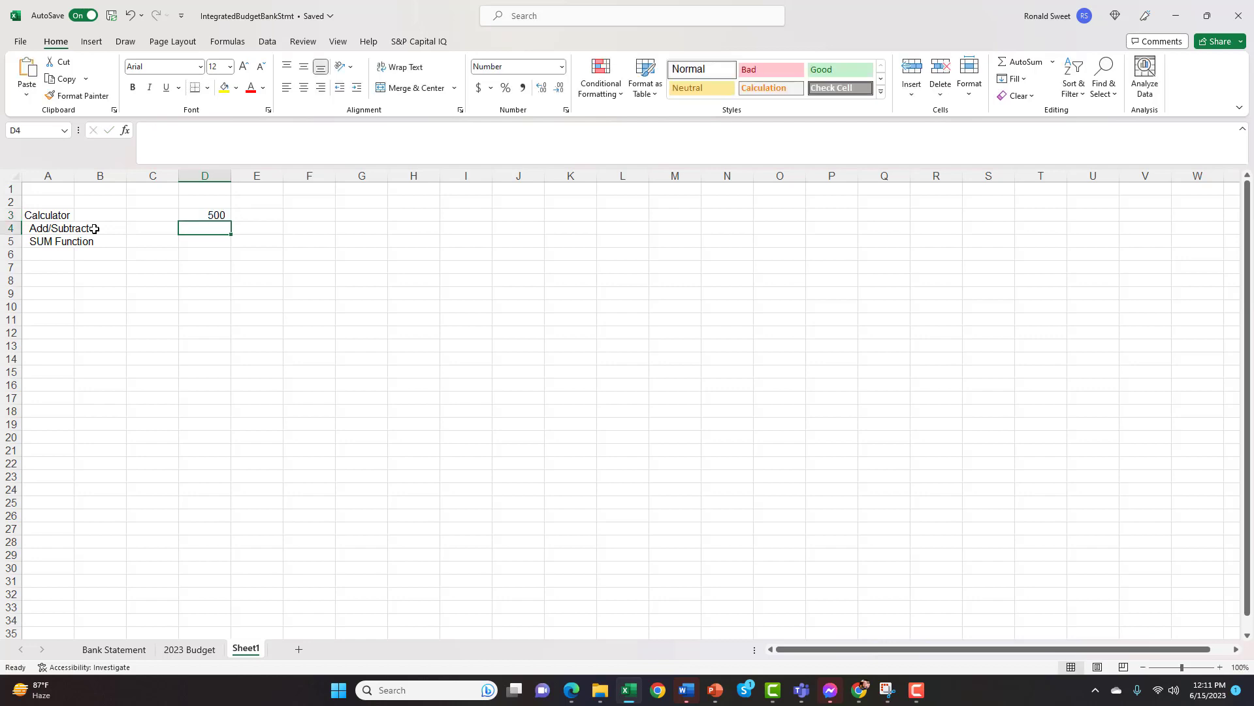
{"action": "type", "text": "350"}
{"action": "key", "text": "Return"}
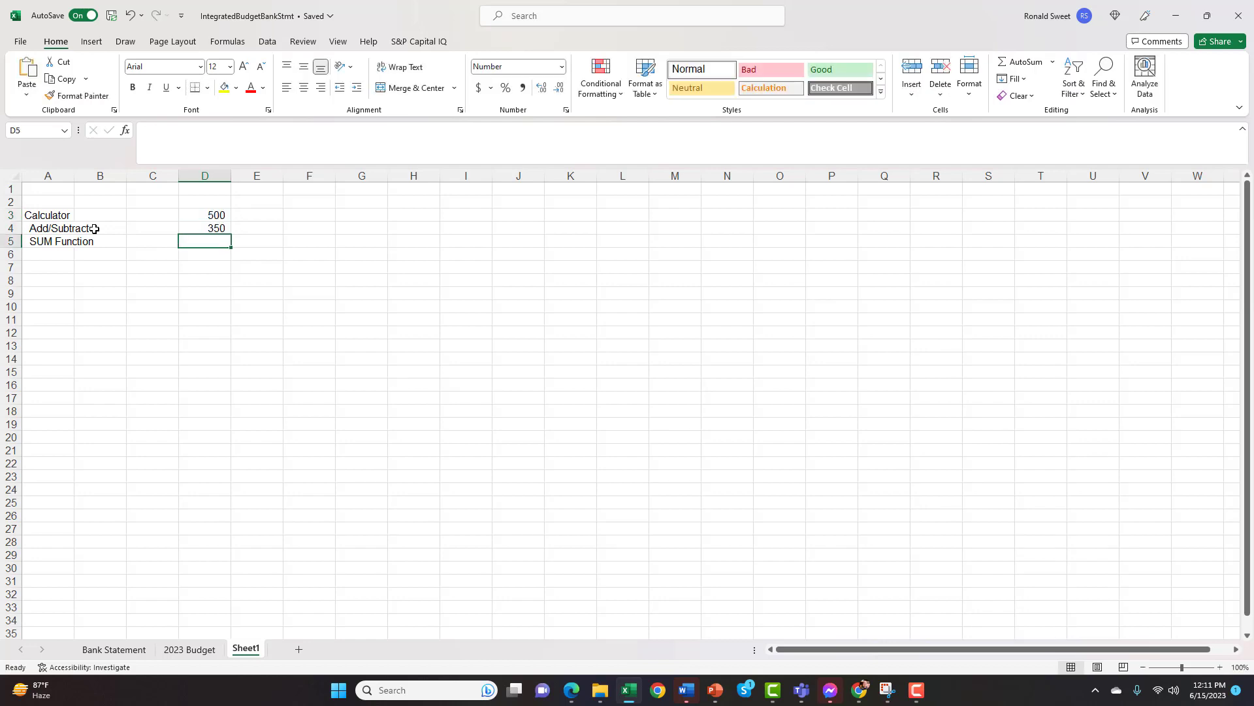
{"action": "type", "text": "50"}
{"action": "key", "text": "Return"}
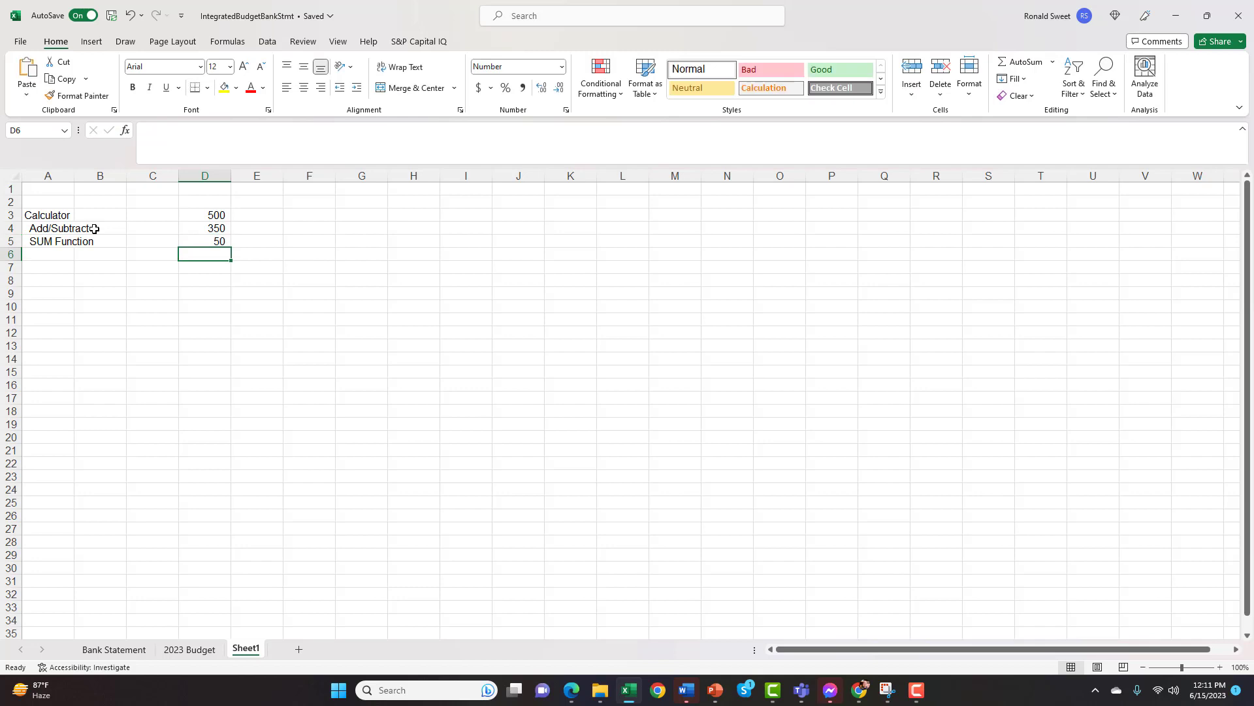
{"action": "key", "text": "Left"}
{"action": "type", "text": "Tota"}
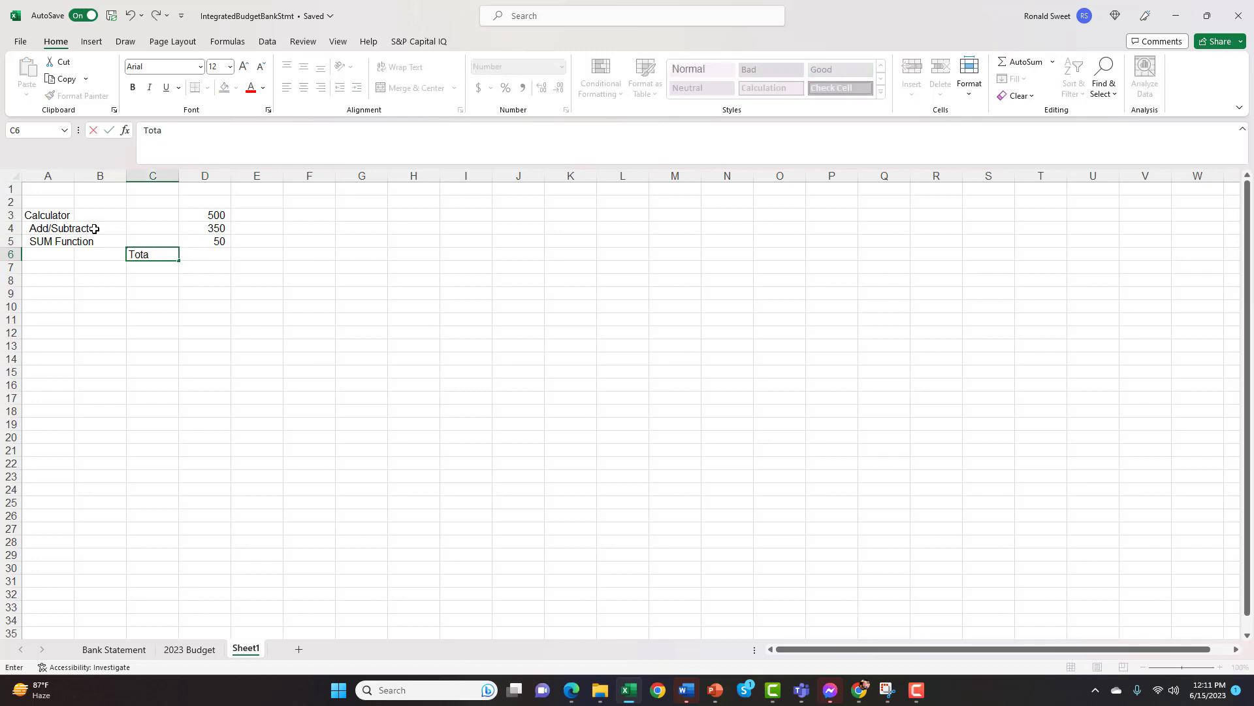
{"action": "key", "text": "Tab"}
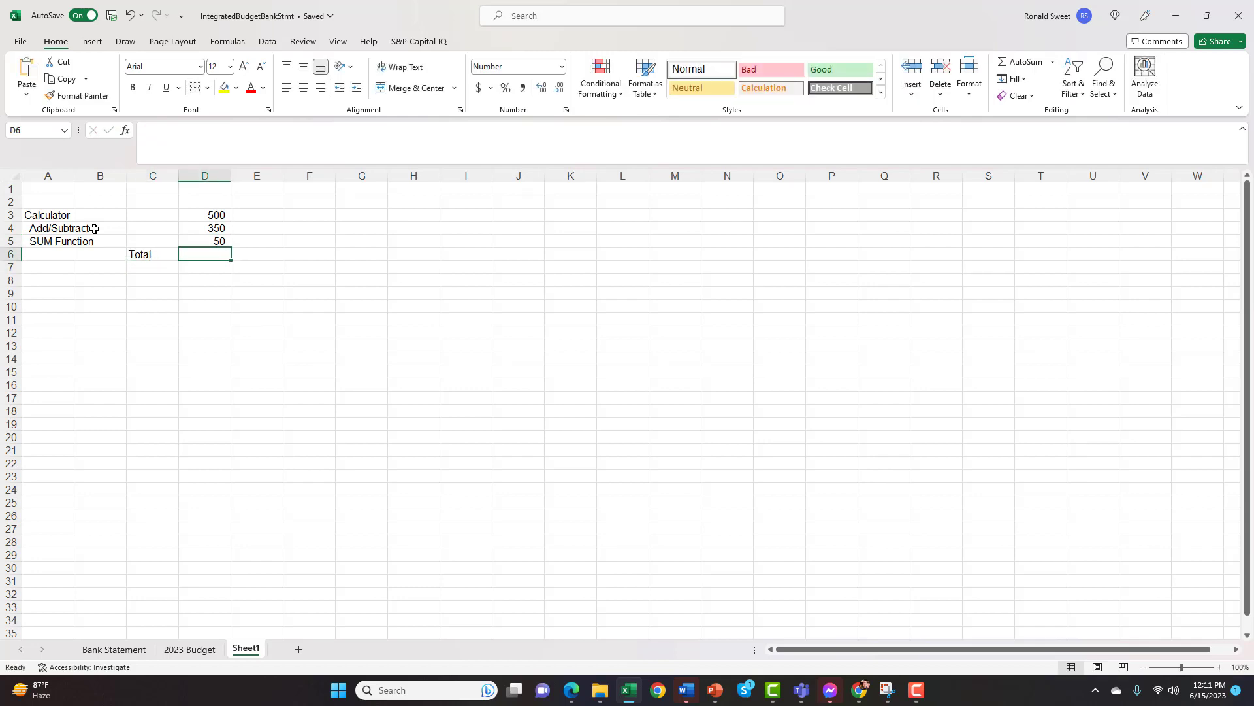
Add up the three values in cell D6 with the cell-by-cell formula +D3+D4+D5
{"action": "type", "text": "+"}
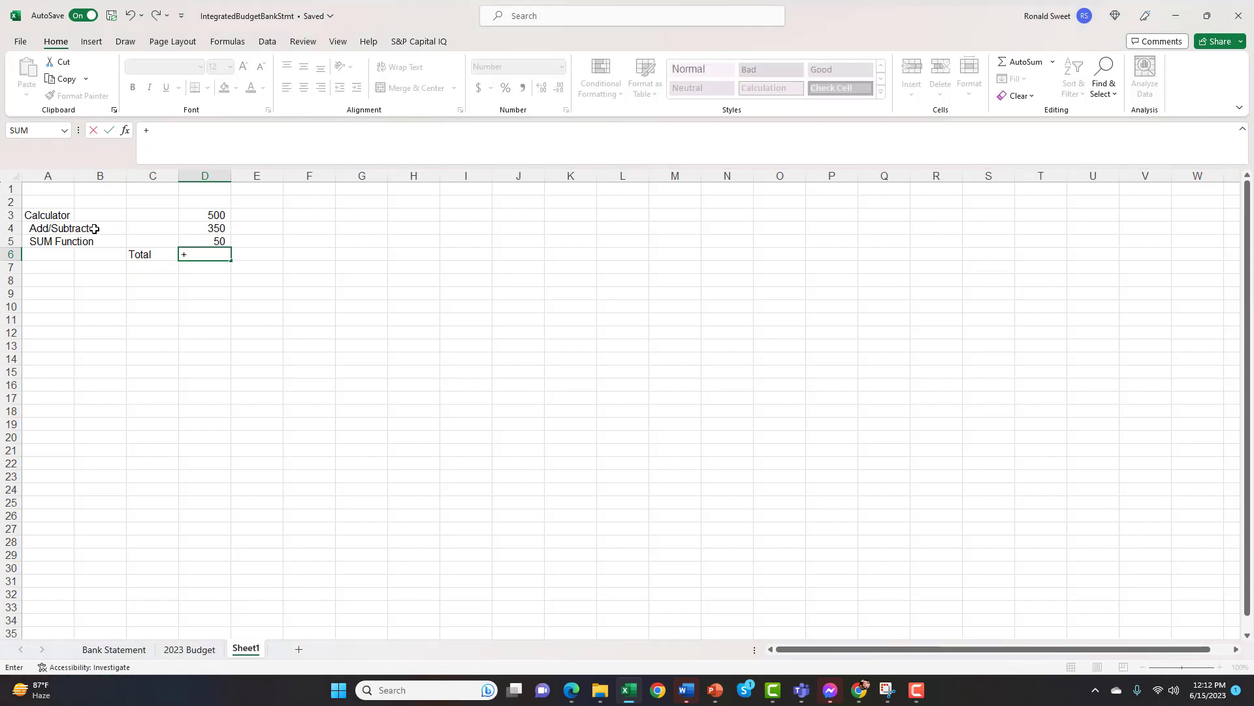
{"action": "key", "text": "Up"}
{"action": "key", "text": "Up"}
{"action": "key", "text": "Up"}
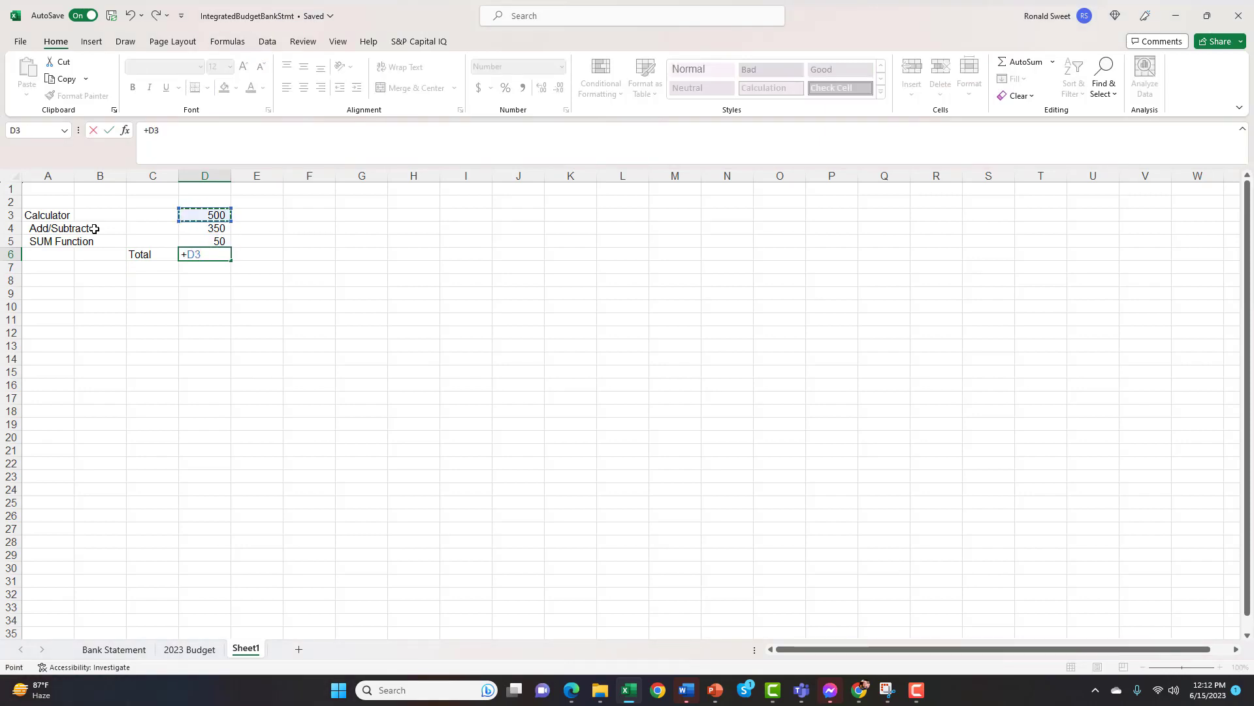
{"action": "type", "text": "+"}
{"action": "key", "text": "Up"}
{"action": "key", "text": "Up"}
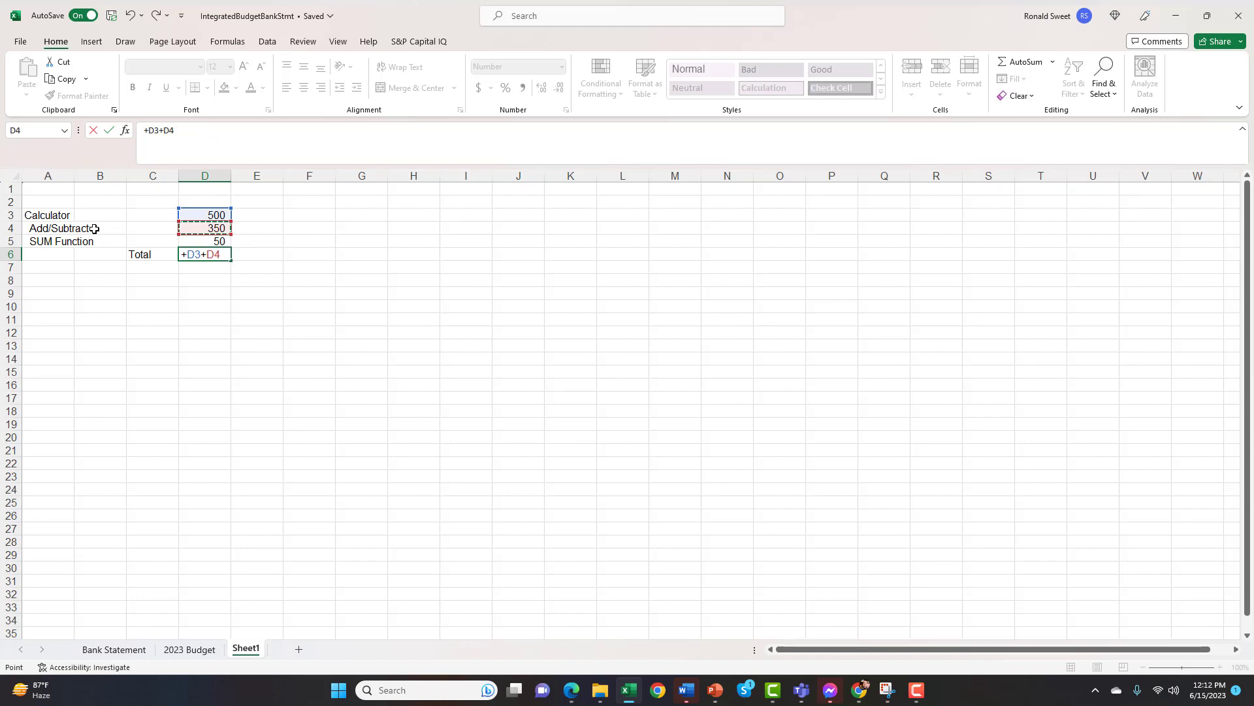
{"action": "type", "text": "+"}
{"action": "key", "text": "Up"}
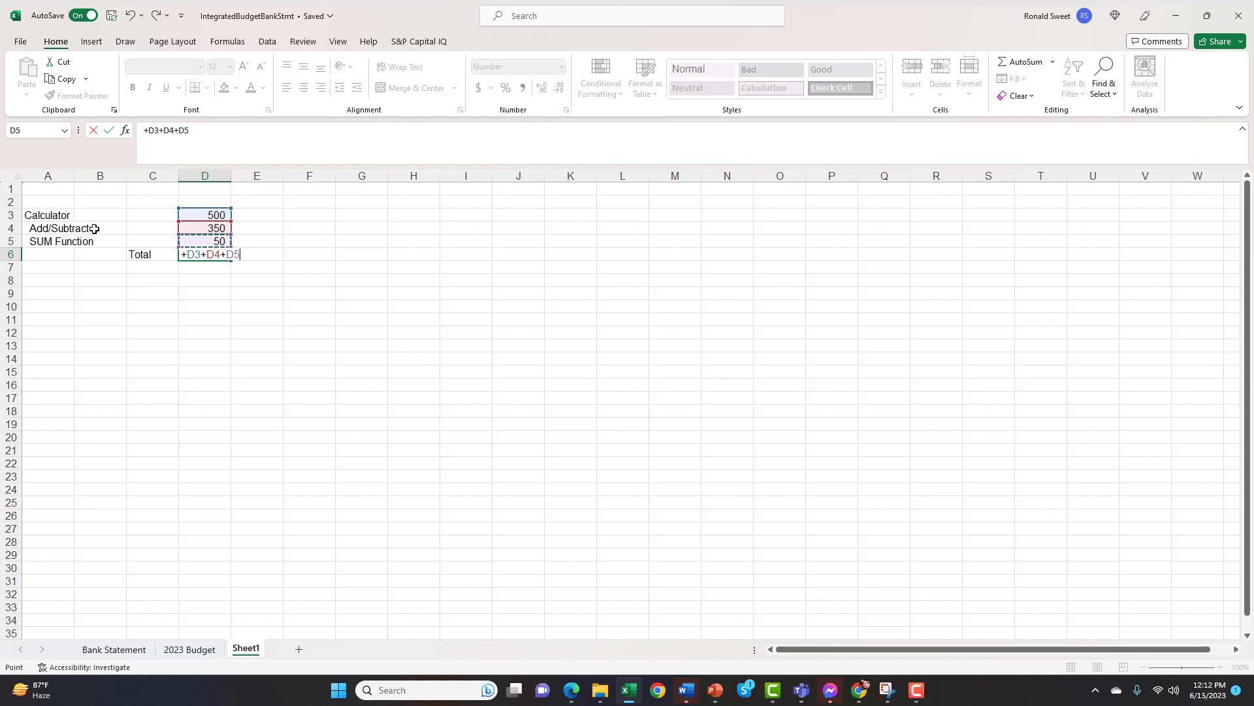
{"action": "key", "text": "Return"}
{"action": "key", "text": "Up"}
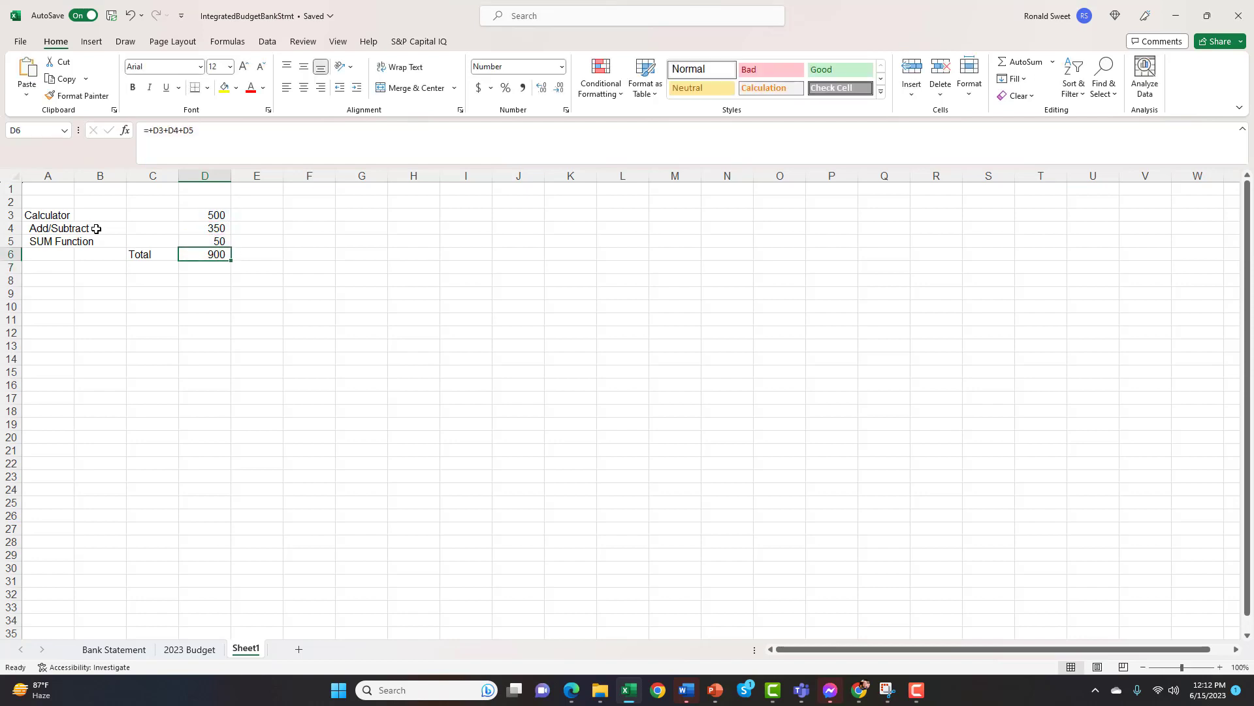
Replace the total formula in cell D6 with the SUM function over the range D3:D5
{"action": "left_click", "coordinate": [217, 215]}
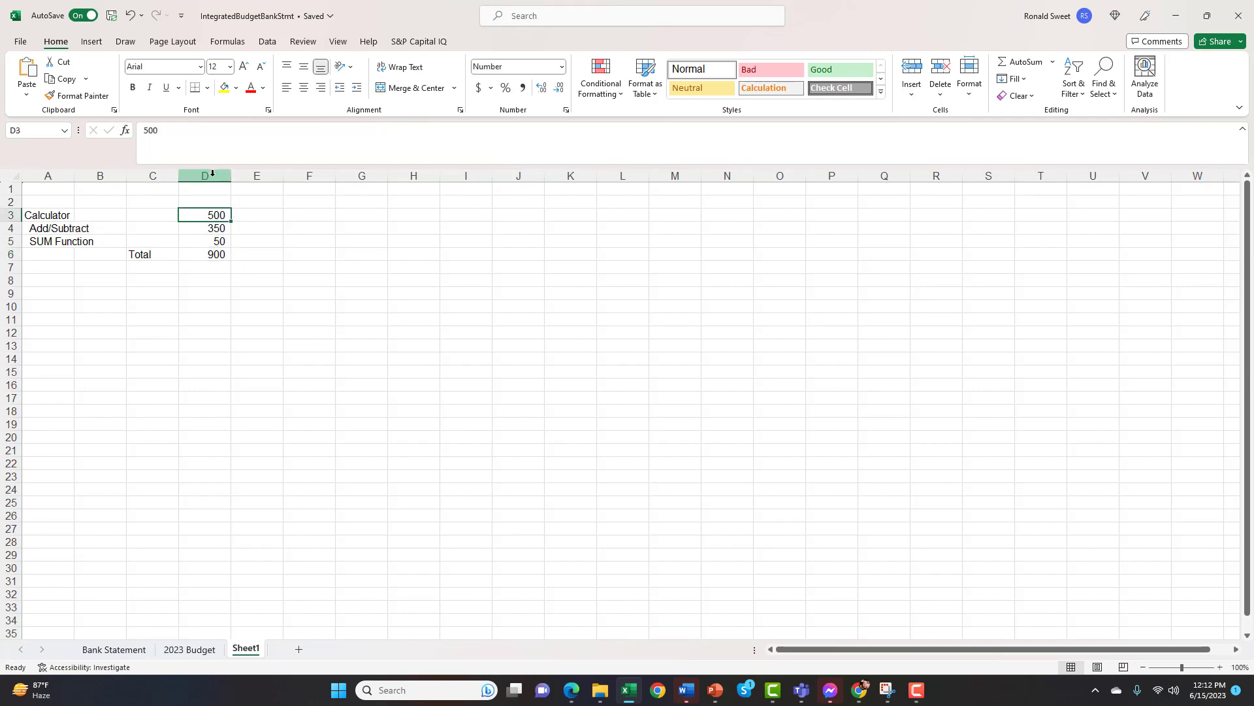
{"action": "left_click", "coordinate": [201, 227]}
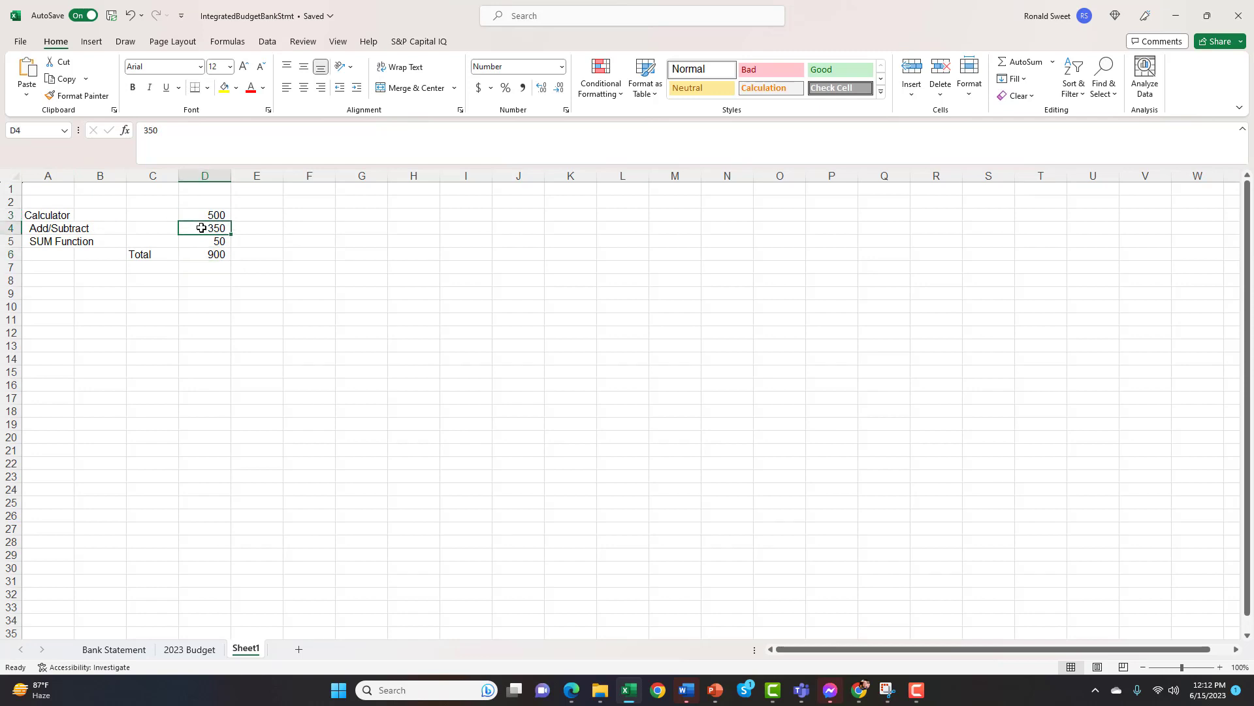
{"action": "left_click", "coordinate": [201, 240]}
{"action": "left_click", "coordinate": [206, 254]}
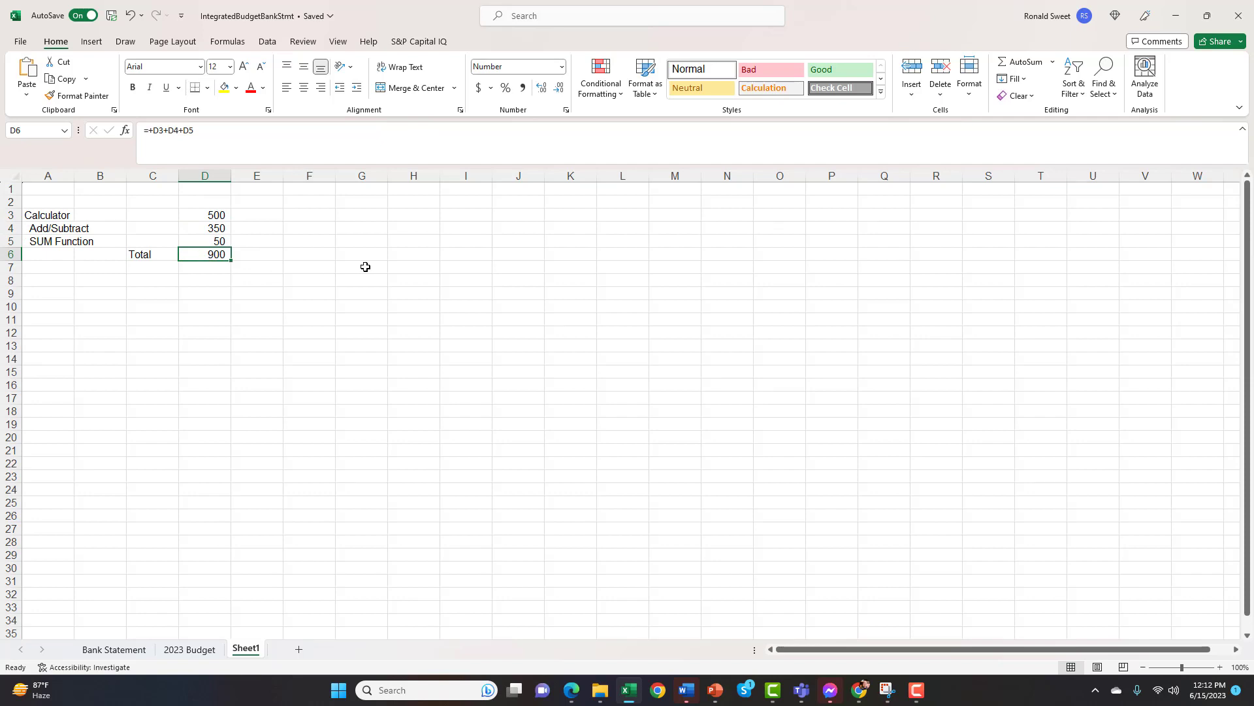
{"action": "type", "text": "+"}
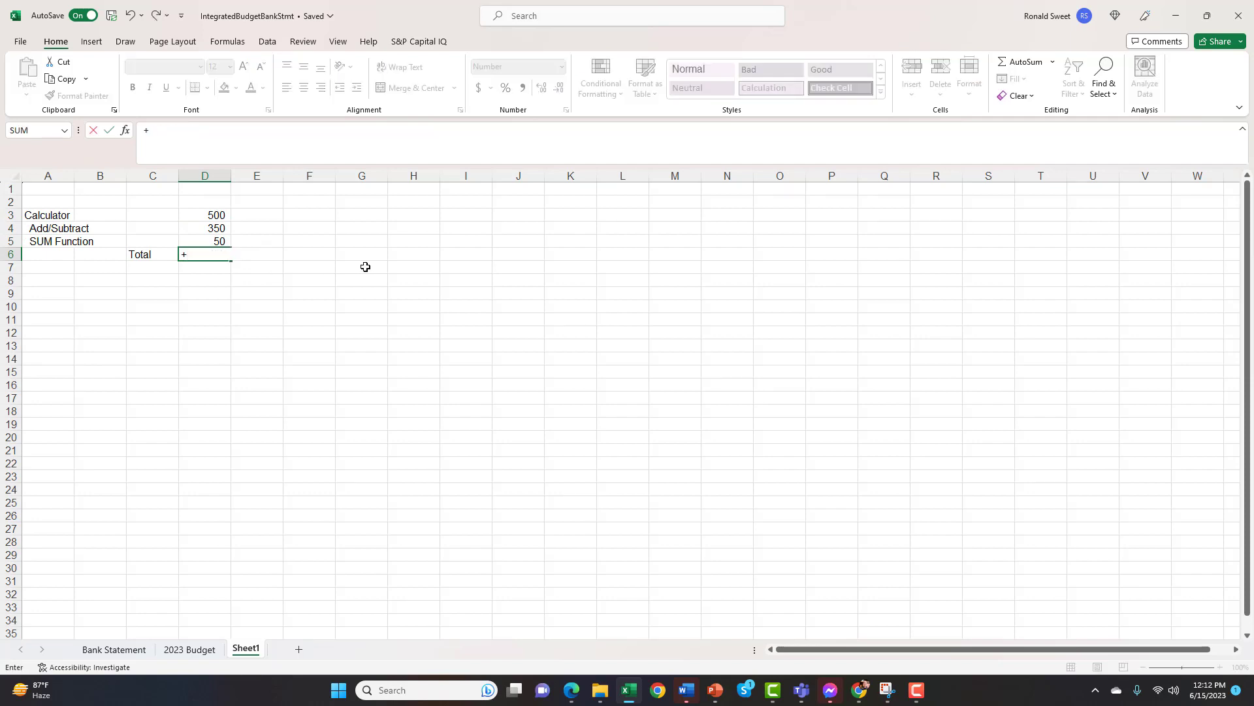
{"action": "type", "text": "sum"}
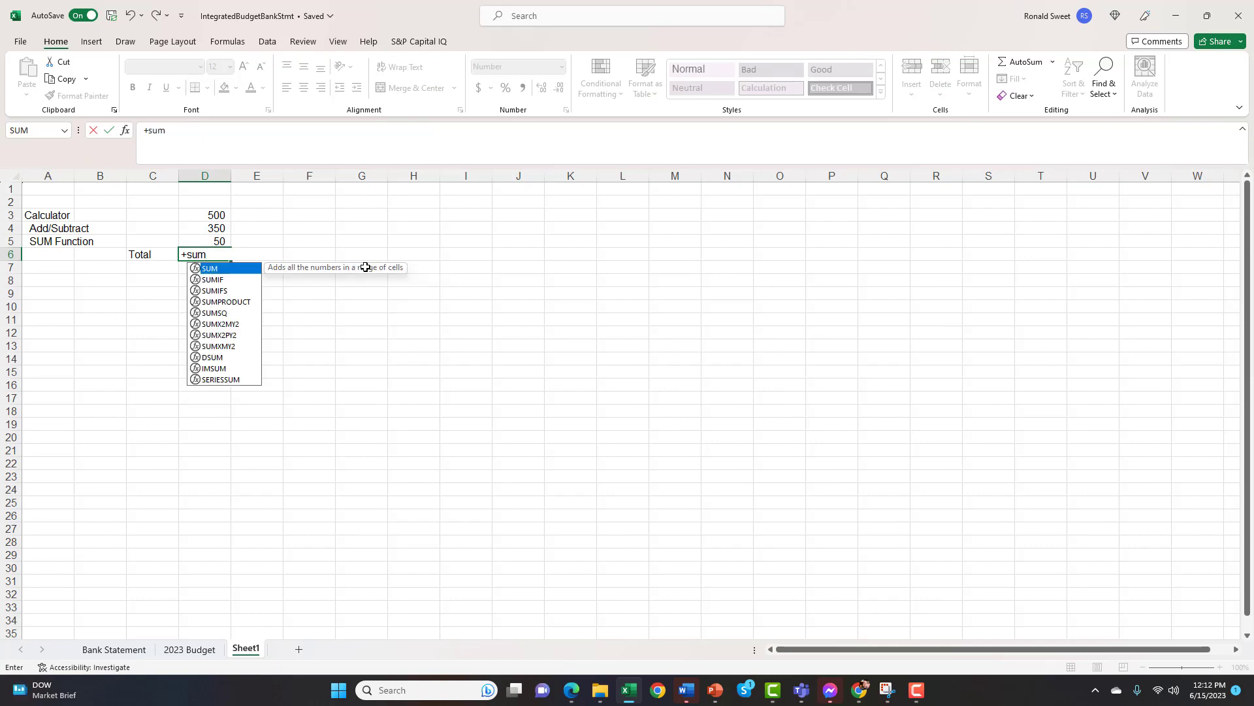
{"action": "type", "text": "("}
{"action": "left_click_drag", "start_coordinate": [218, 215], "coordinate": [218, 242]}
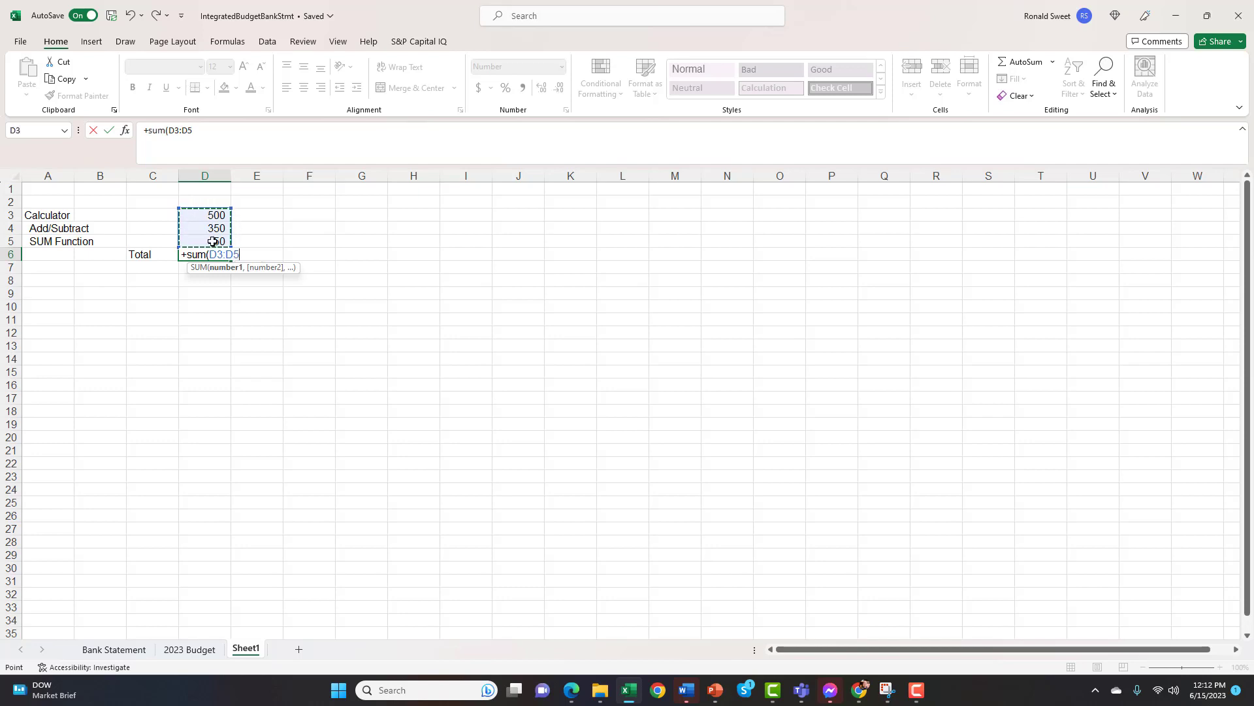
{"action": "type", "text": ")"}
{"action": "key", "text": "Return"}
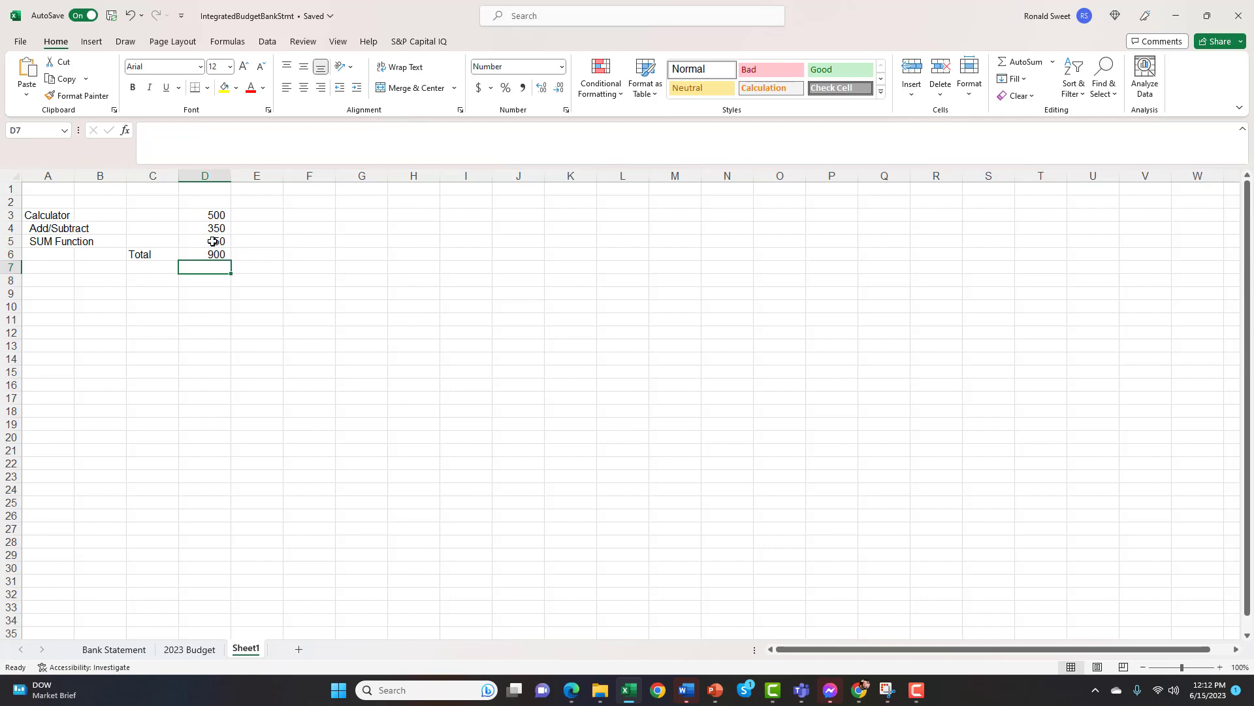
Enter the label "Net" in cell C8, leaving a blank row beneath the total
{"action": "key", "text": "Left"}
{"action": "key", "text": "Down"}
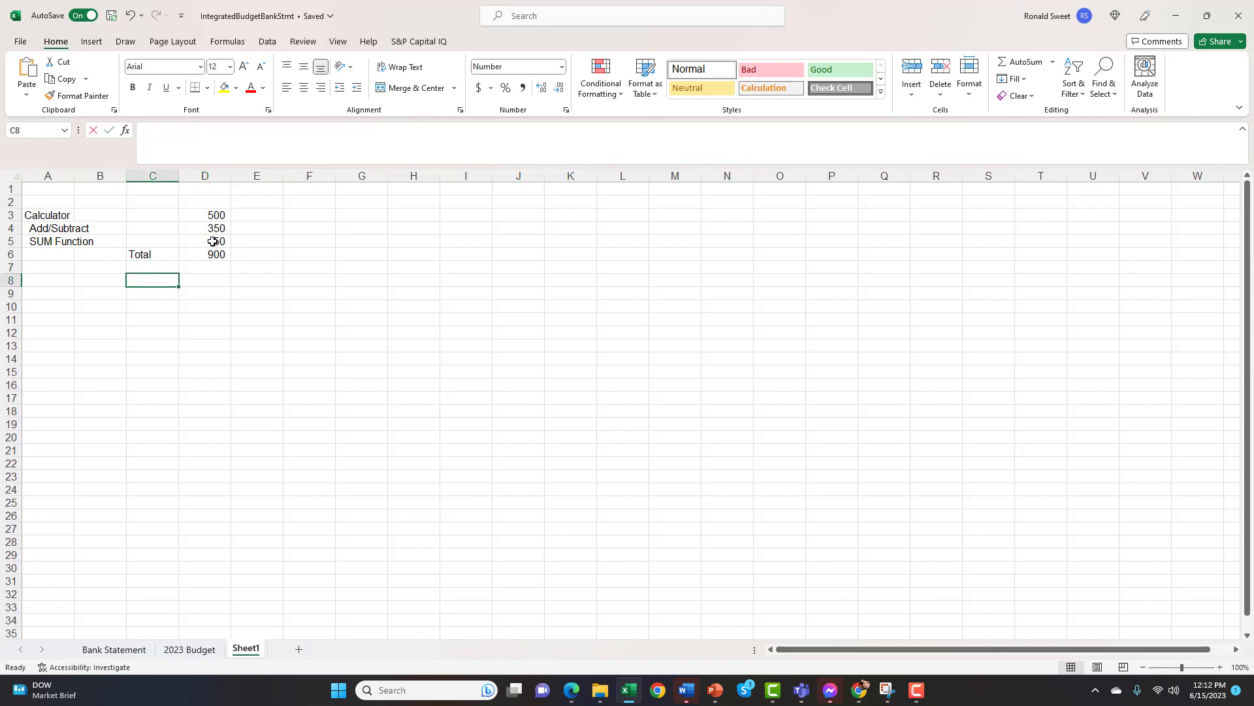
{"action": "type", "text": "Net"}
{"action": "key", "text": "Return"}
{"action": "key", "text": "Up"}
{"action": "key", "text": "Right"}
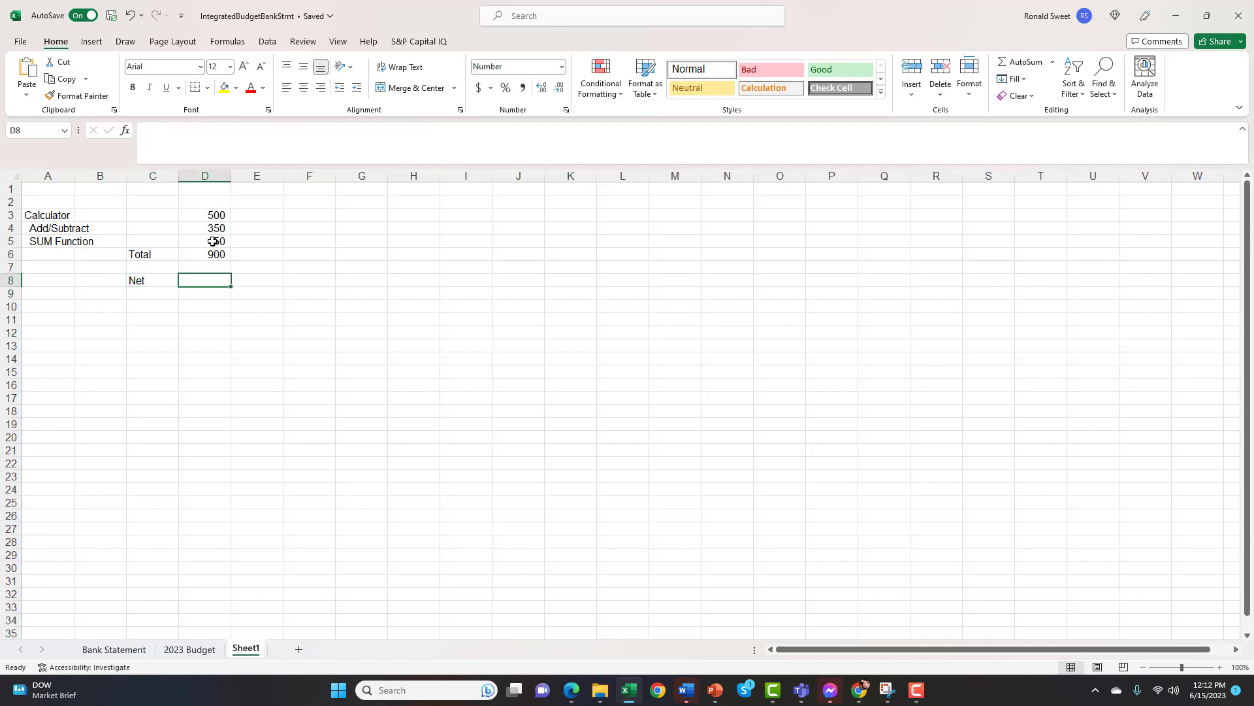
Calculate the net in cell D8 by subtracting the second and third values from the first with +D3-D4-D5
{"action": "type", "text": "+"}
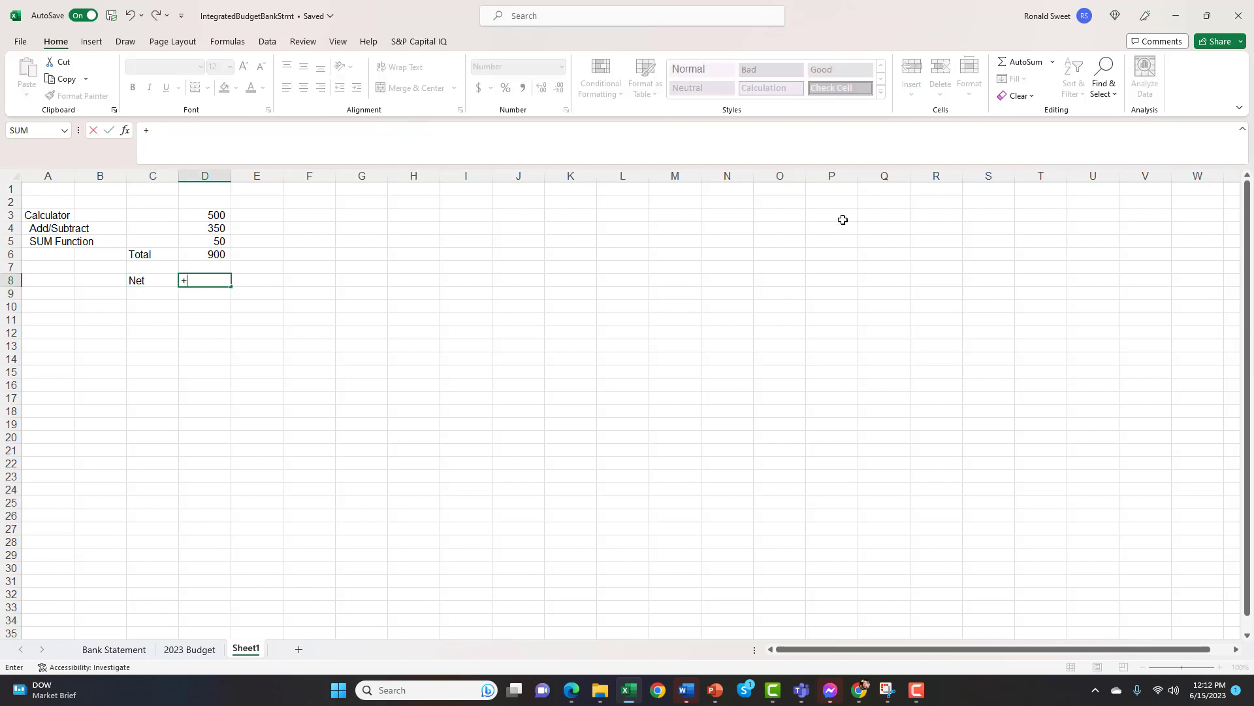
{"action": "key", "text": "Up"}
{"action": "key", "text": "Up"}
{"action": "key", "text": "Up"}
{"action": "key", "text": "Up"}
{"action": "key", "text": "Up"}
{"action": "type", "text": "-"}
{"action": "key", "text": "Up"}
{"action": "key", "text": "Up"}
{"action": "key", "text": "Up"}
{"action": "key", "text": "Up"}
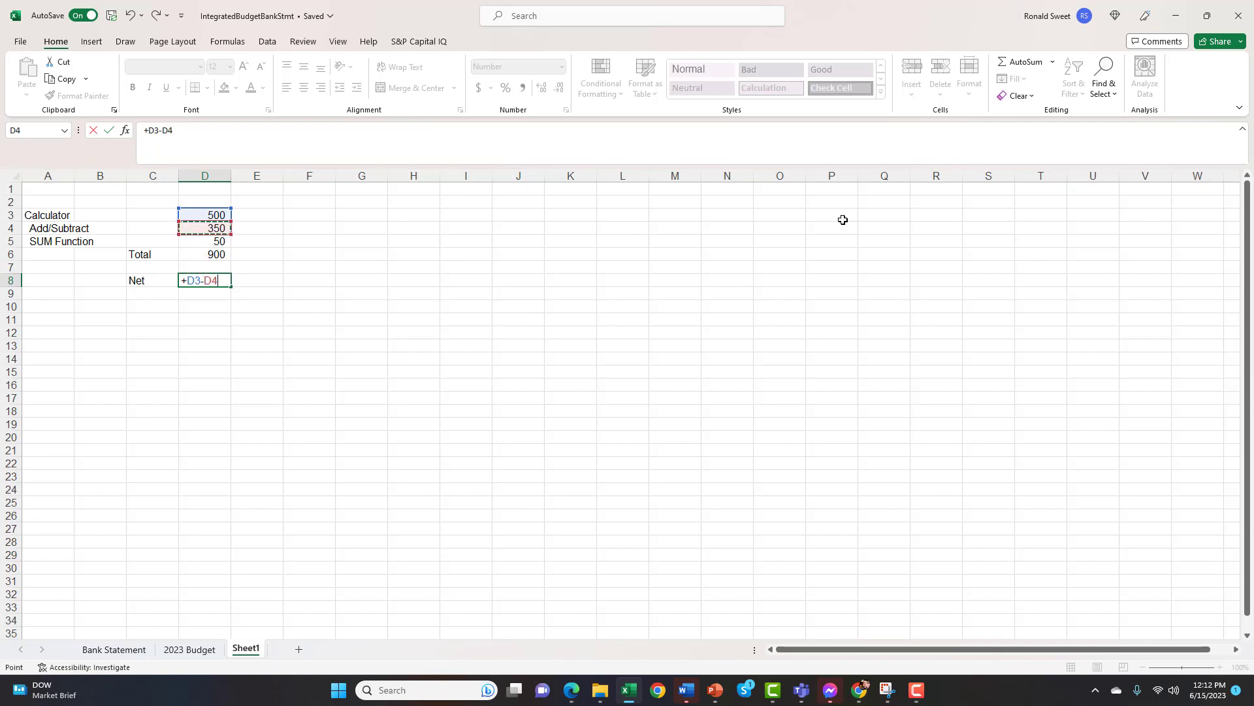
{"action": "type", "text": "-"}
{"action": "key", "text": "Up"}
{"action": "key", "text": "Up"}
{"action": "key", "text": "Up"}
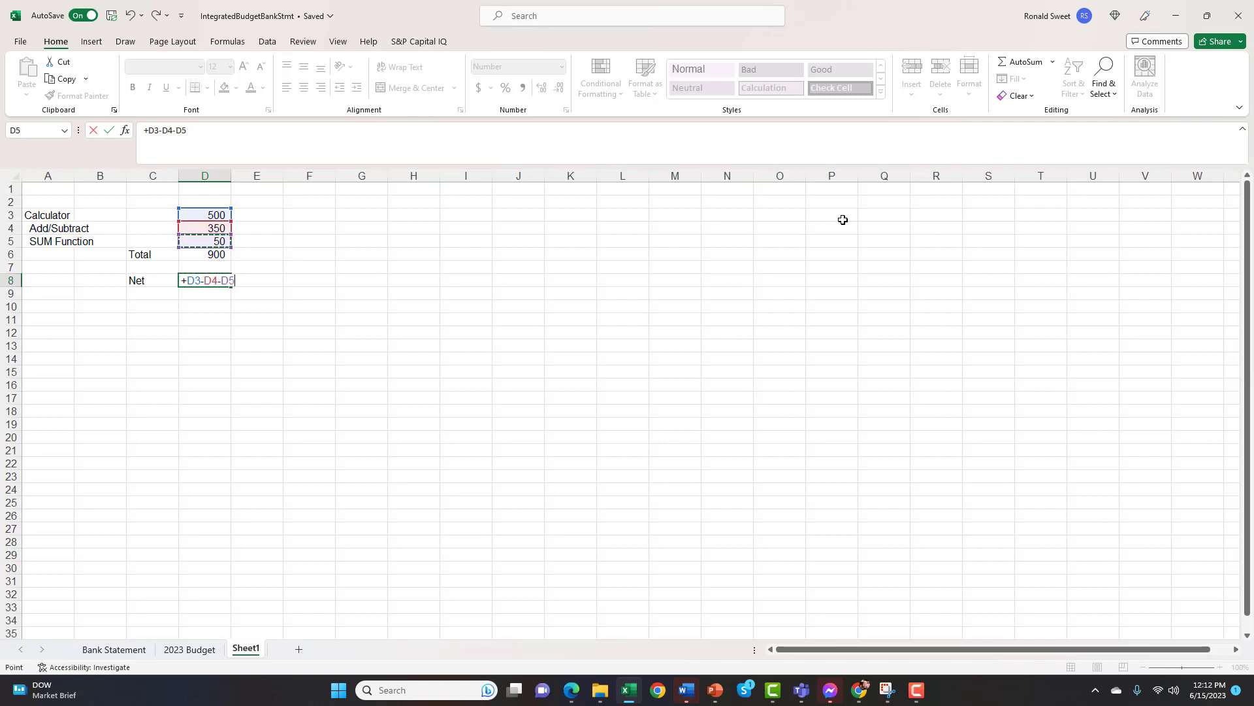
{"action": "key", "text": "Return"}
{"action": "key", "text": "Up"}
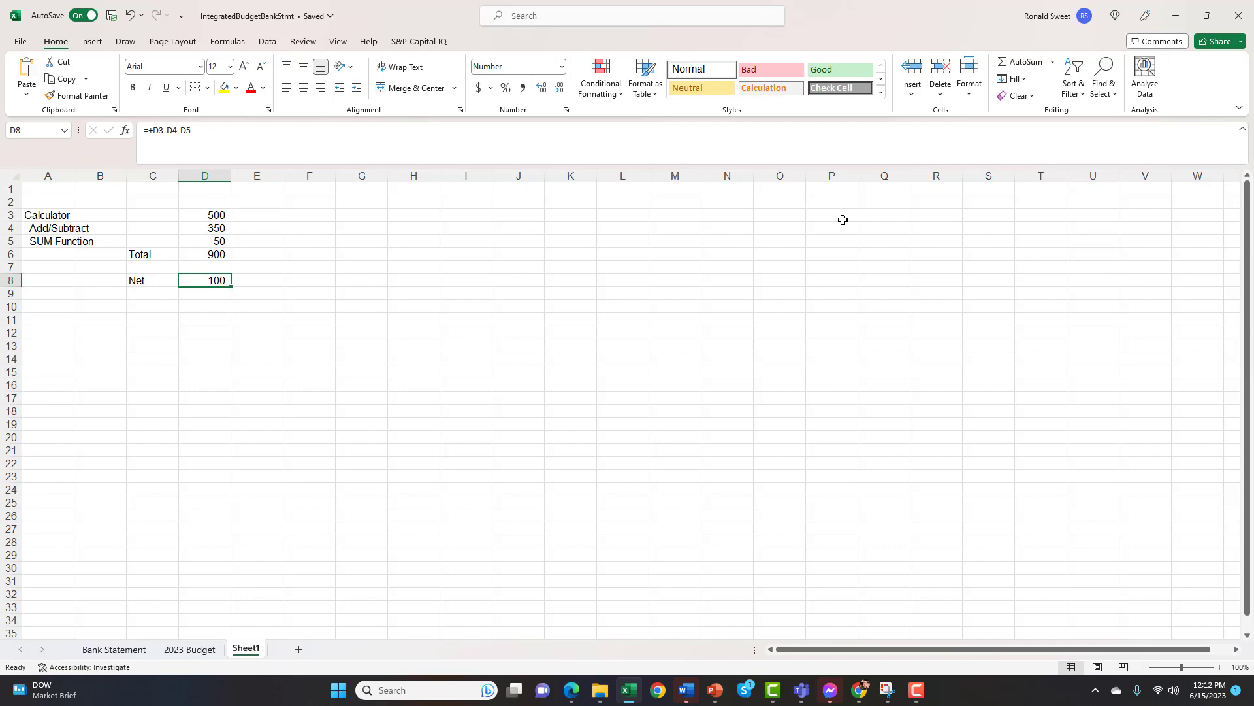
Replace the SUM formula in cell D6 with the typed-in numbers +500+350+50
{"action": "key", "text": "Up"}
{"action": "key", "text": "Up"}
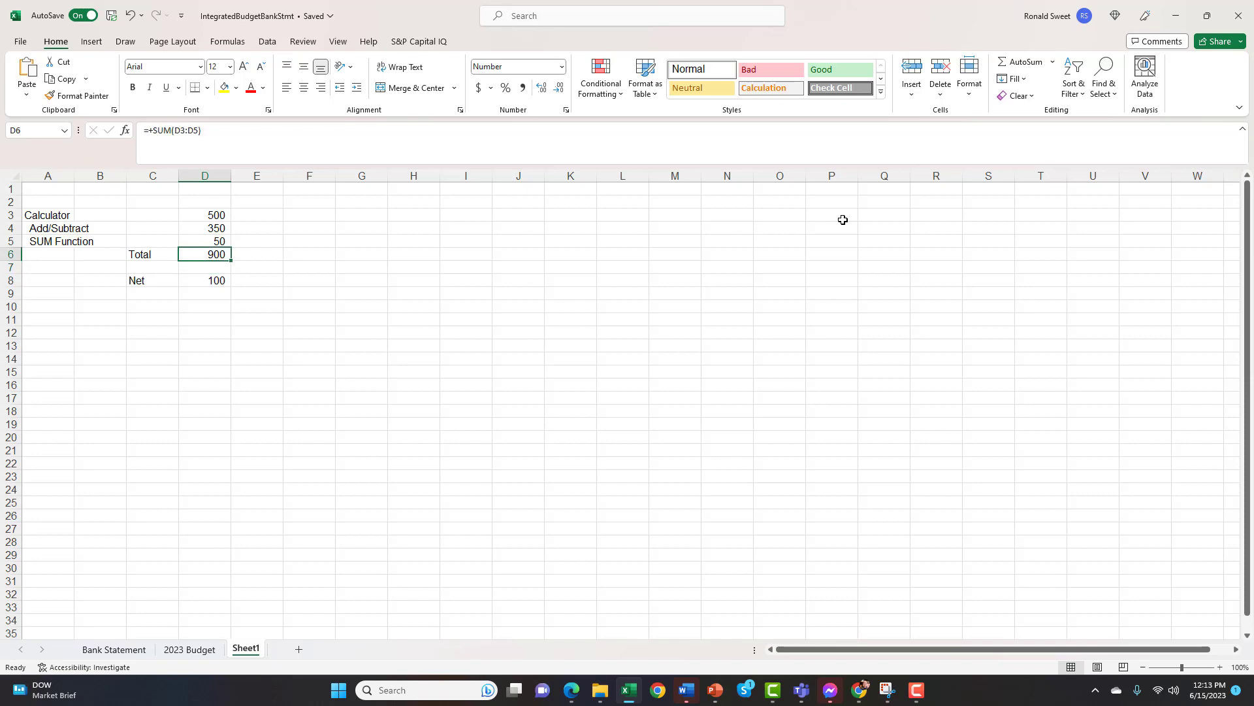
{"action": "type", "text": "+5"}
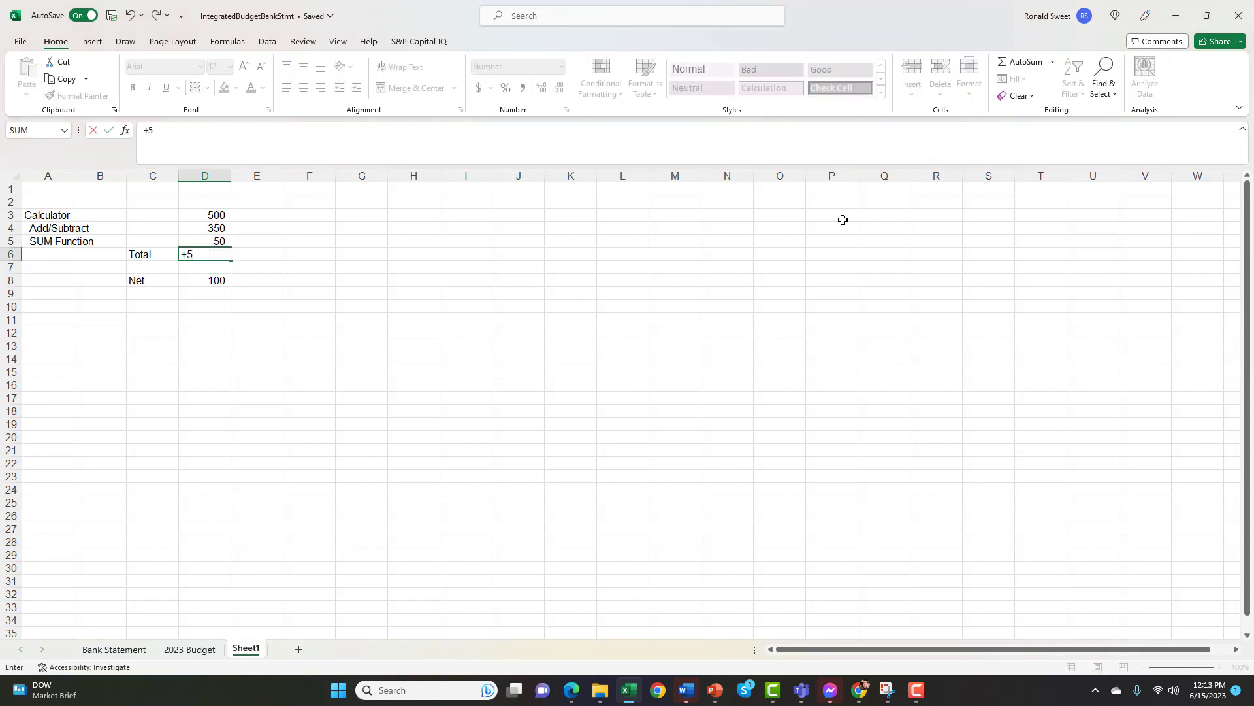
{"action": "type", "text": "00+350+50"}
{"action": "key", "text": "Return"}
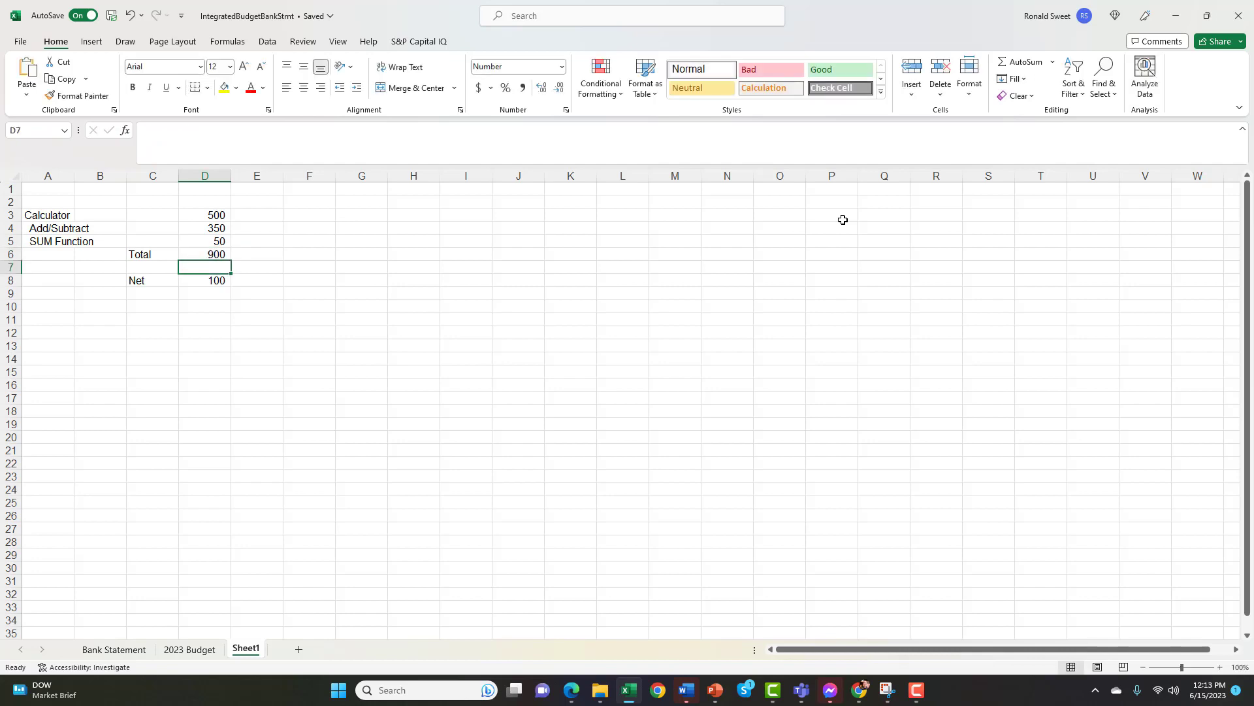
{"action": "key", "text": "Up"}
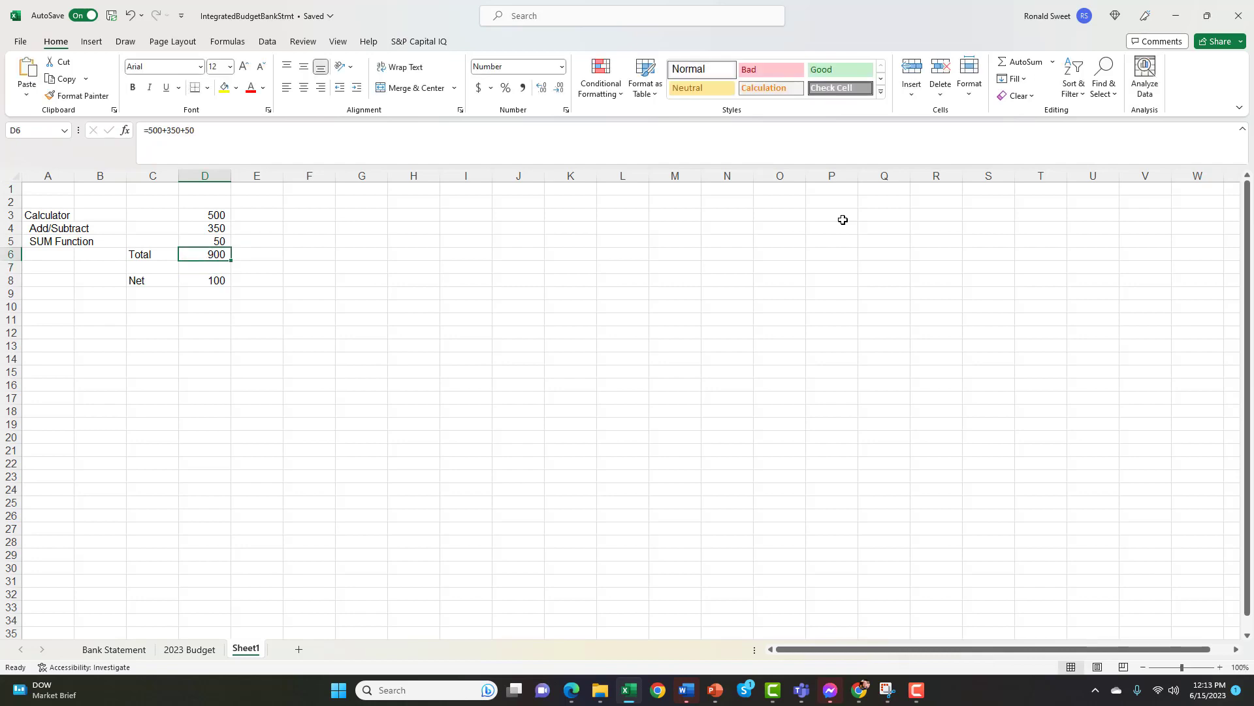
Undo the typed-in number total in cell D6 and check the cell's SUM formula
{"action": "key", "text": "ctrl+z"}
{"action": "key", "text": "Up"}
{"action": "key", "text": "Down"}
{"action": "key", "text": "F2"}
{"action": "key", "text": "Return"}
Change the first value, in cell D3, to 510
{"action": "key", "text": "Up"}
{"action": "key", "text": "Up"}
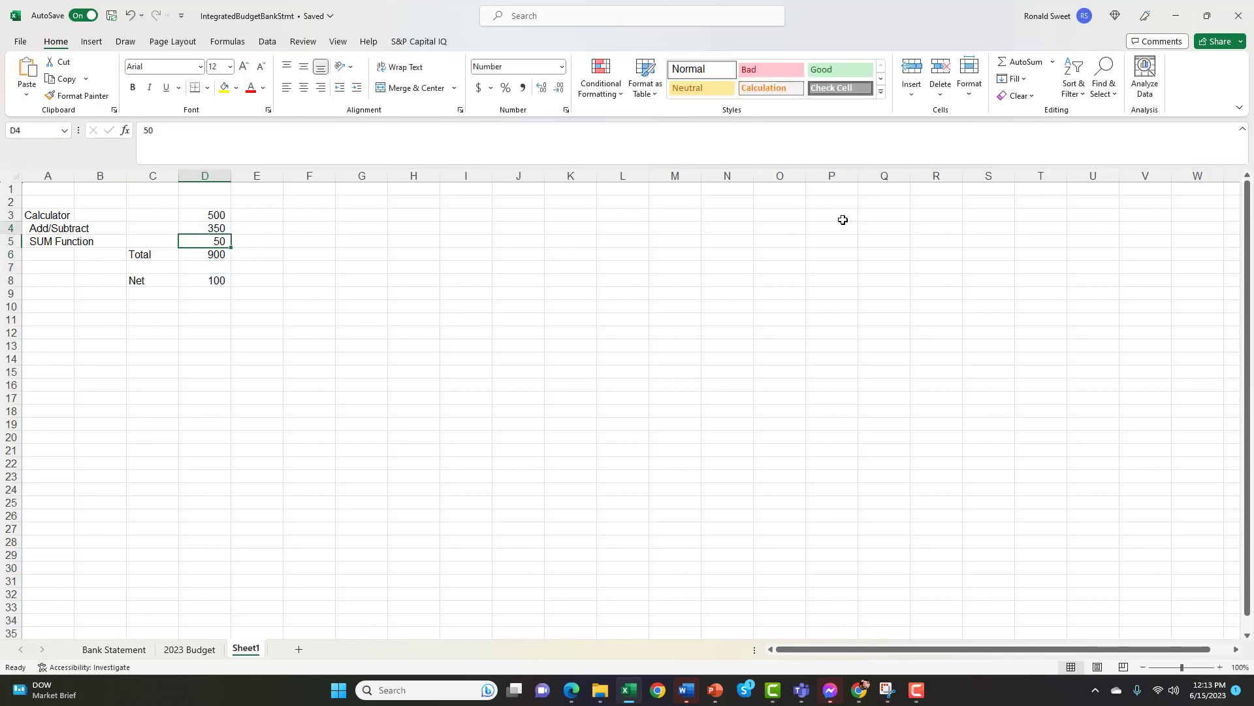
{"action": "key", "text": "Up"}
{"action": "key", "text": "Up"}
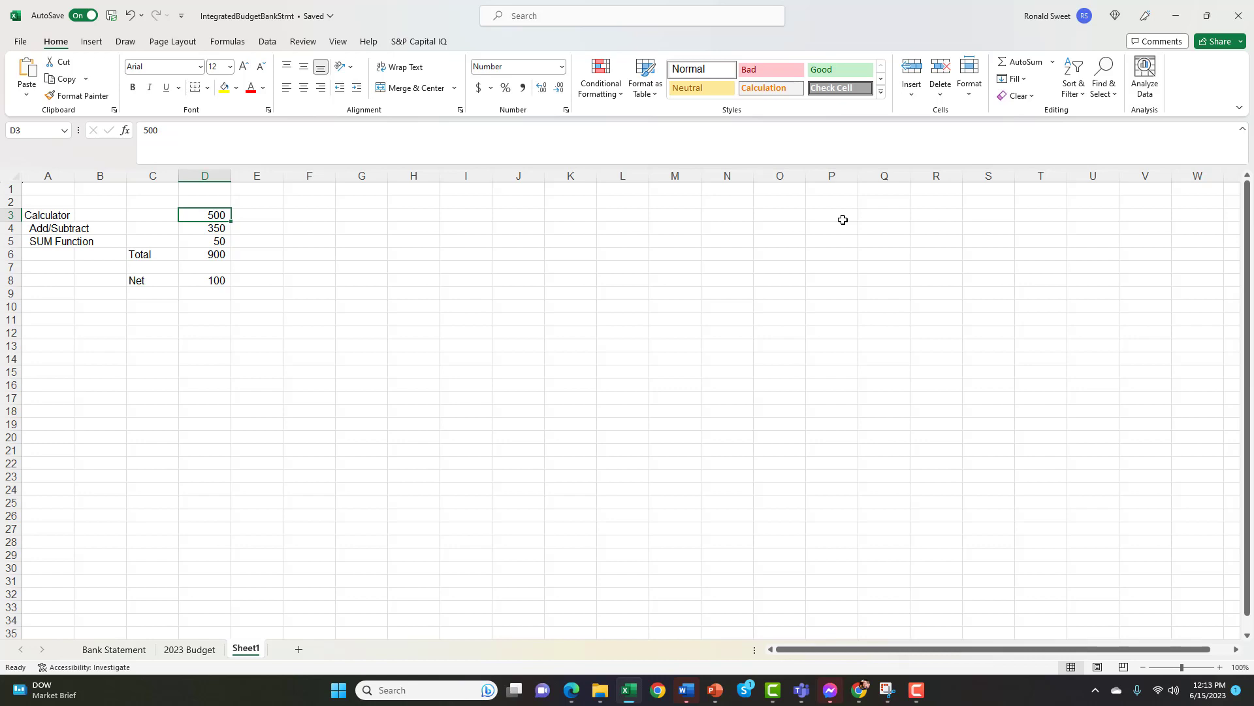
{"action": "type", "text": "510"}
{"action": "key", "text": "Return"}
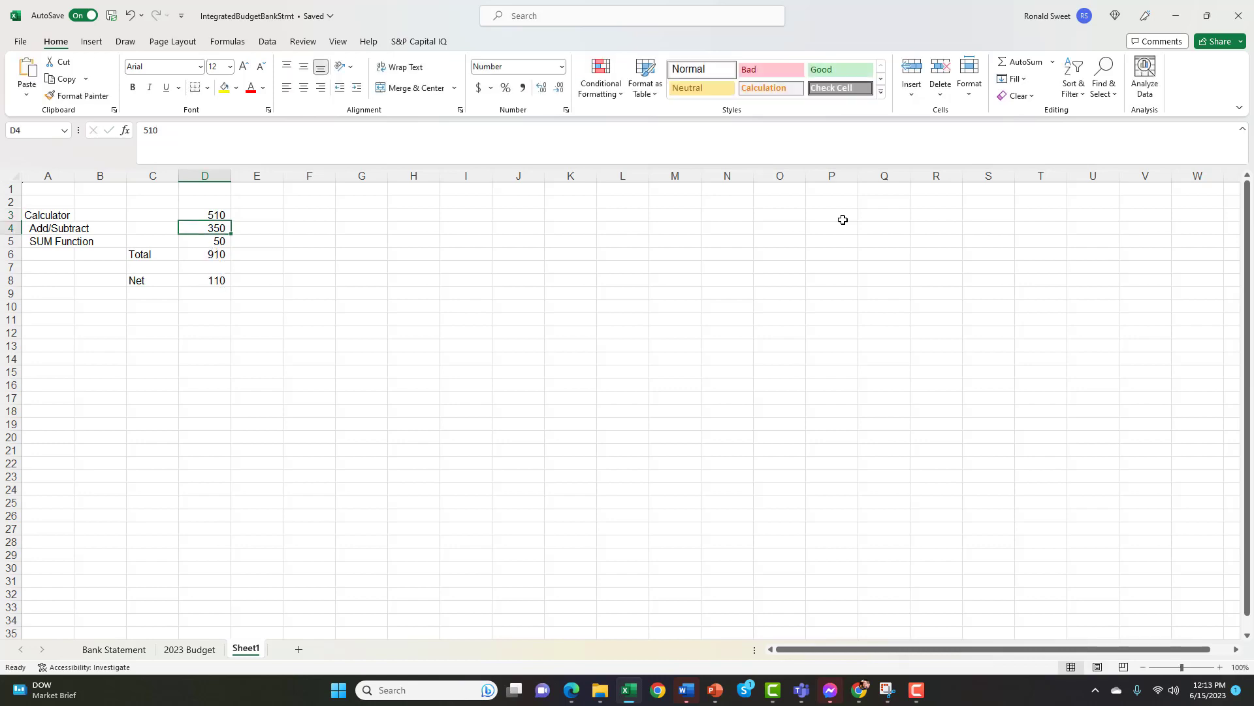
Examine the total formula in cell D6 and the range D3:D5 that it sums
{"action": "key", "text": "Down"}
{"action": "key", "text": "Down"}
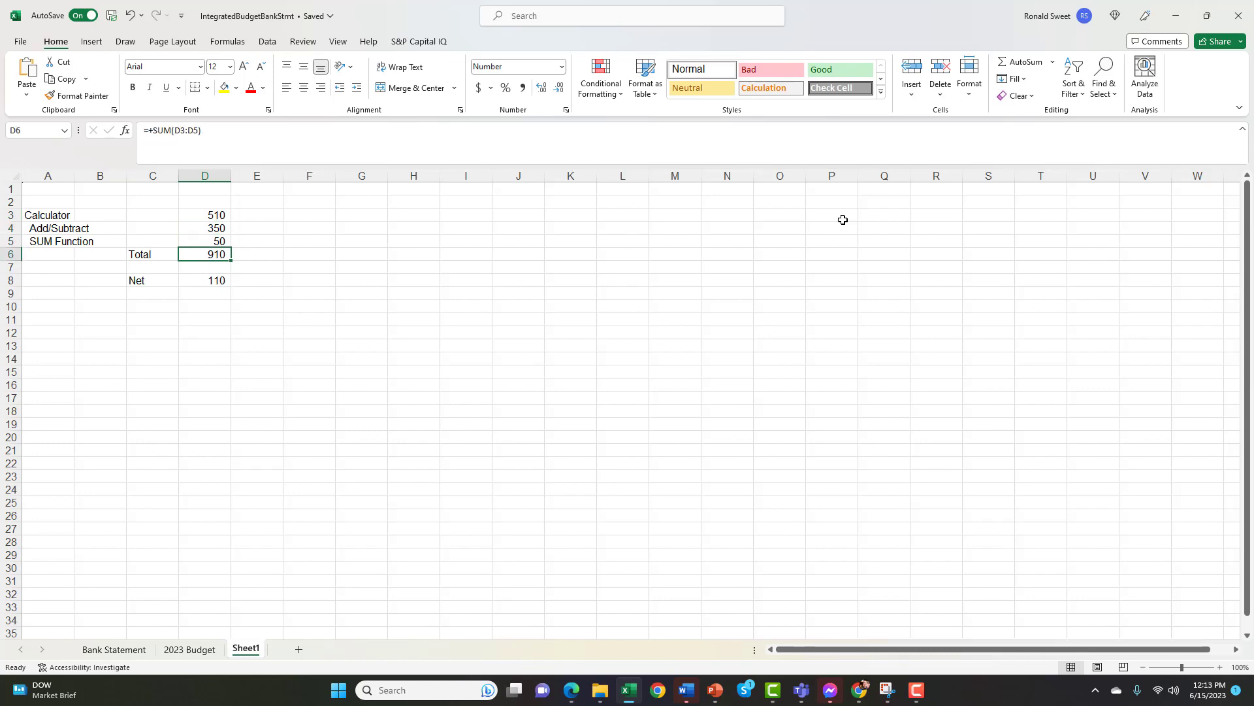
{"action": "key", "text": "Up"}
{"action": "key", "text": "Up"}
{"action": "key", "text": "Up"}
{"action": "key", "text": "shift+Down"}
{"action": "key", "text": "shift+Down"}
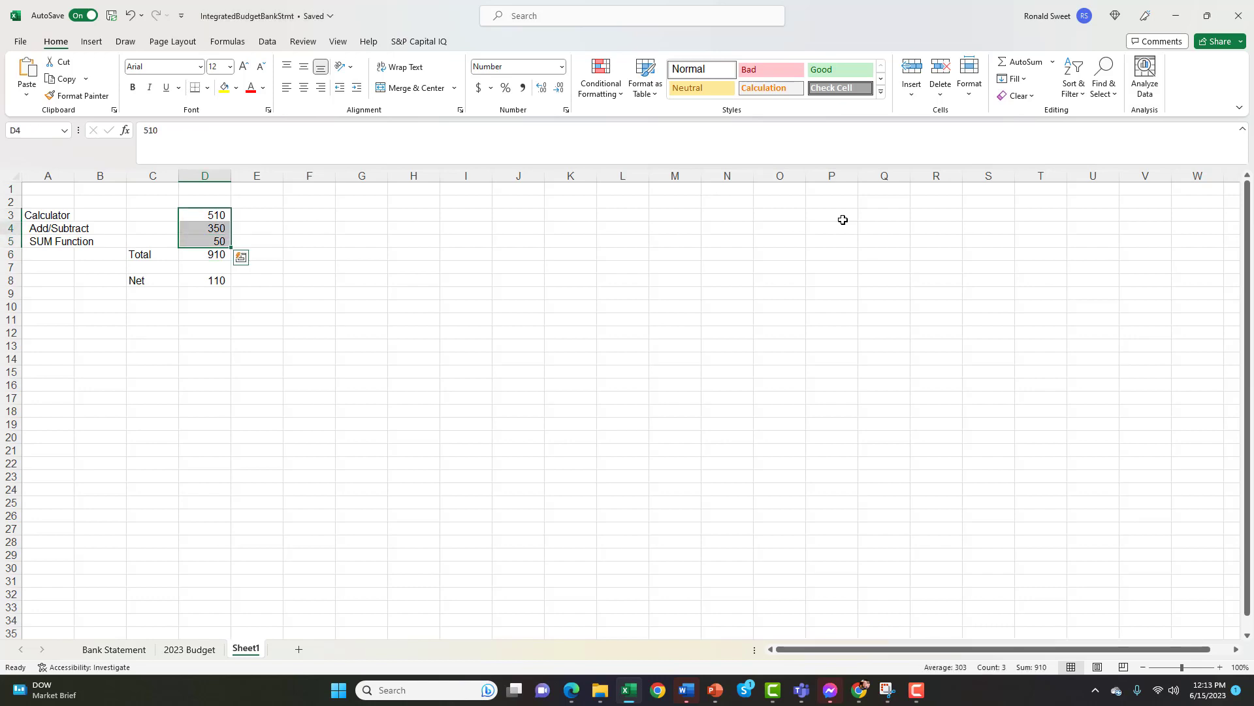
{"action": "key", "text": "Down"}
{"action": "key", "text": "Down"}
{"action": "key", "text": "Down"}
{"action": "key", "text": "F2"}
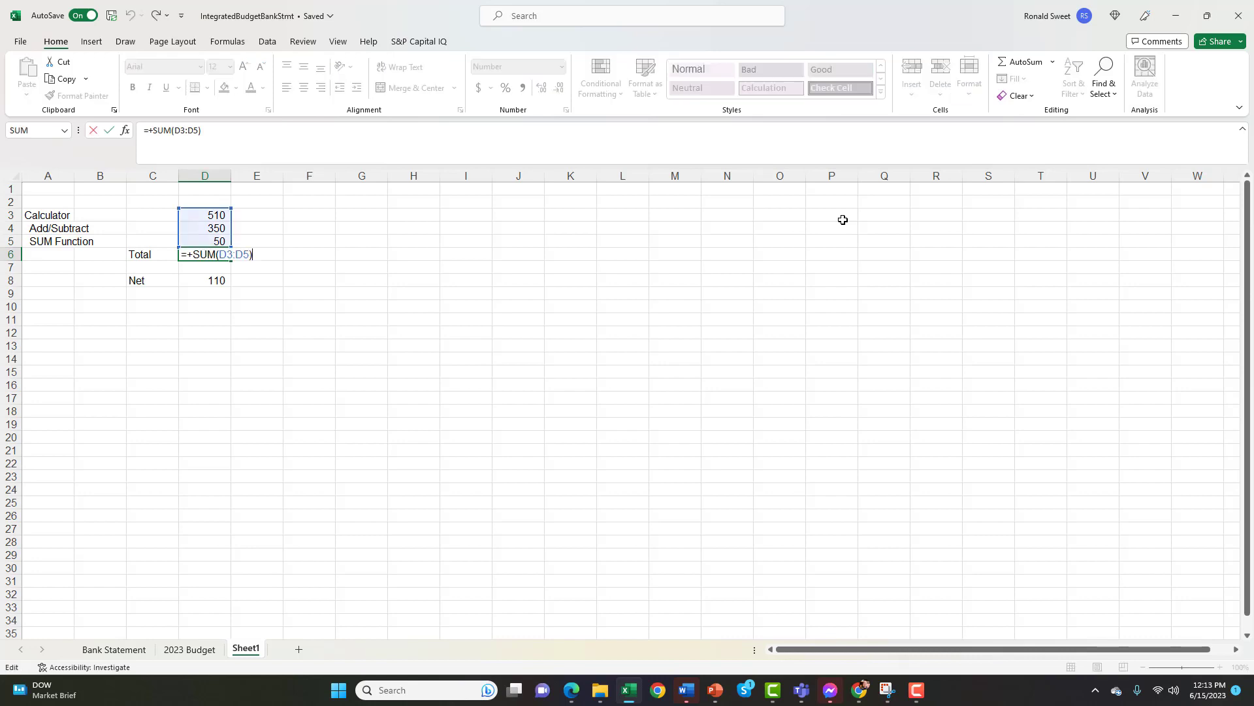
{"action": "key", "text": "Return"}
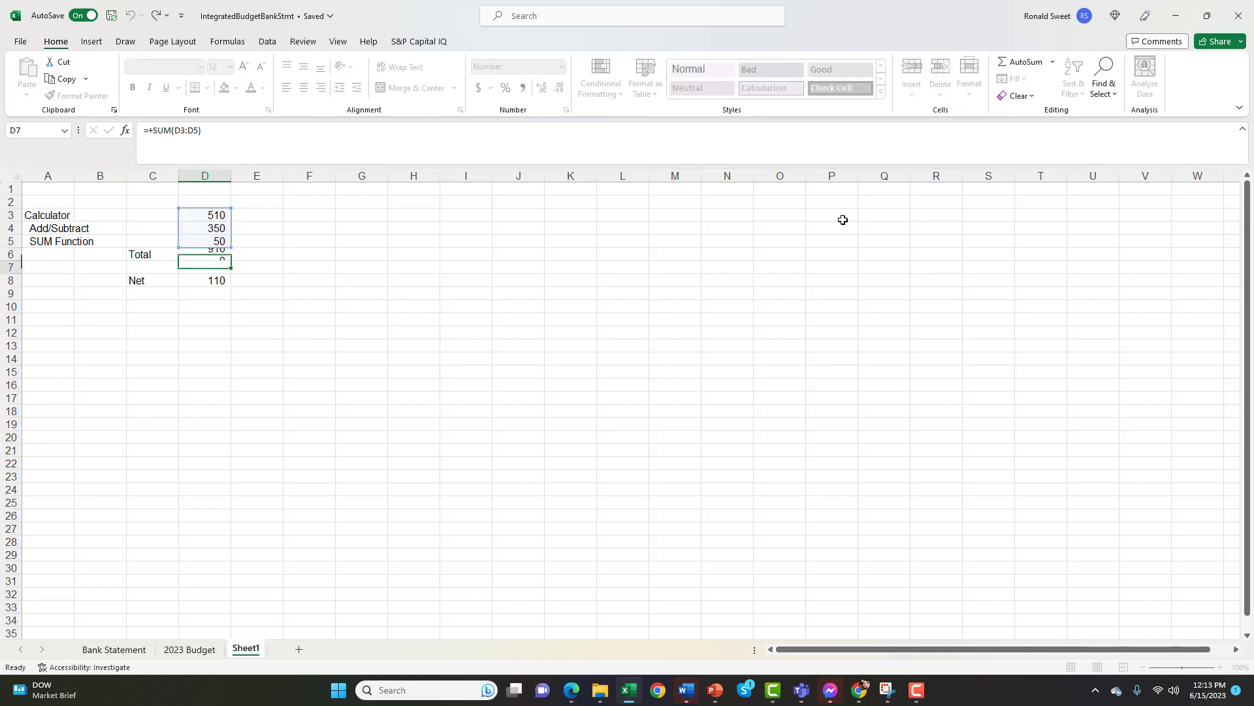
Enter the heading "Logic IF" in cell A7
{"action": "key", "text": "Left"}
{"action": "key", "text": "Left"}
{"action": "key", "text": "Left"}
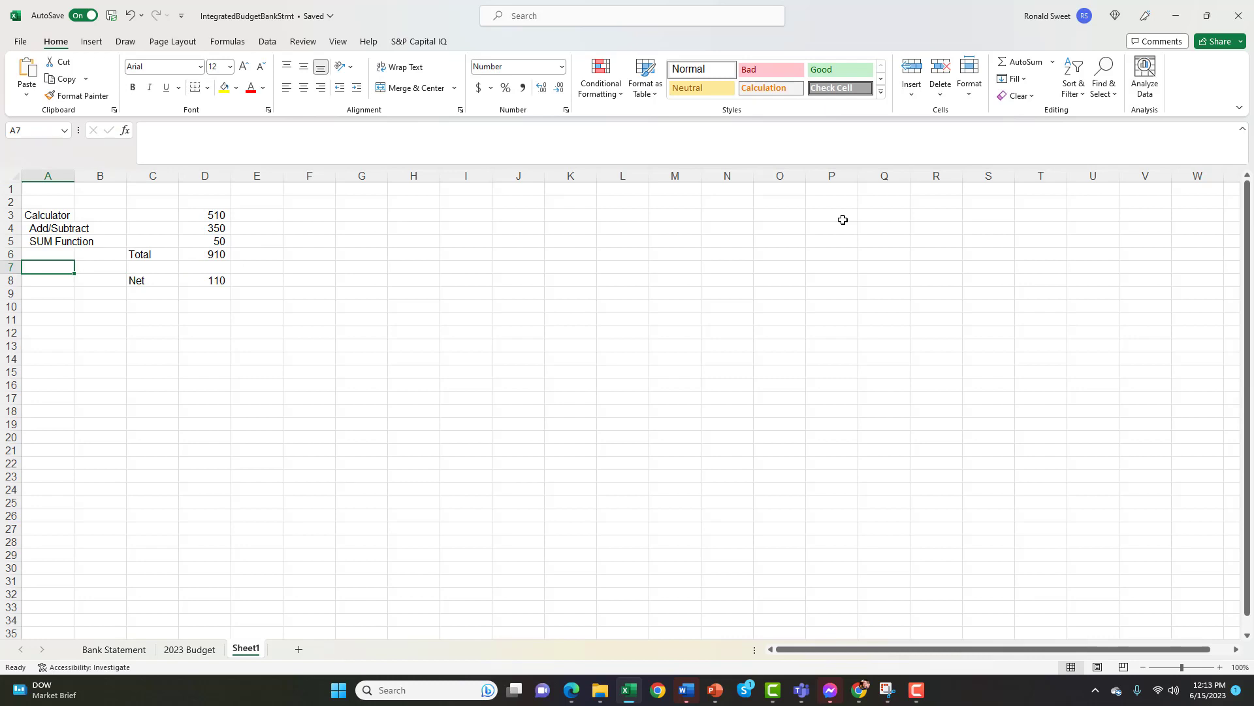
{"action": "type", "text": "L"}
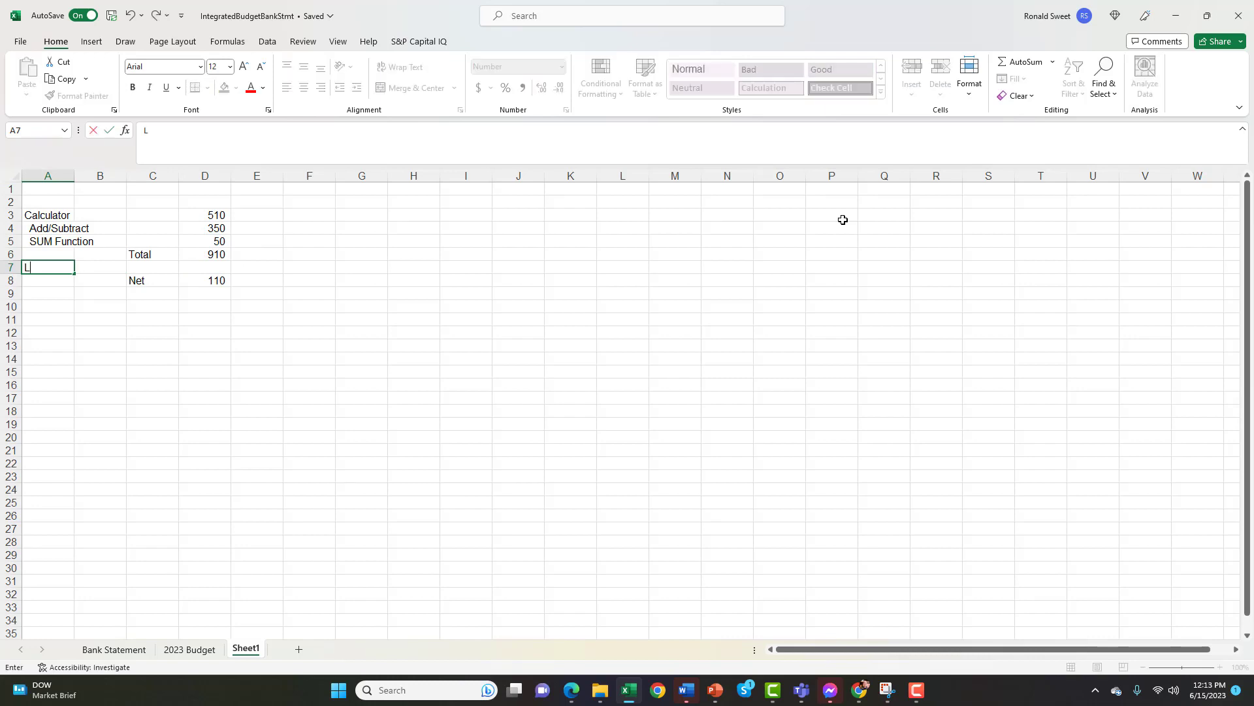
{"action": "type", "text": "ogic"}
{"action": "key", "text": "Return"}
{"action": "key", "text": "Up"}
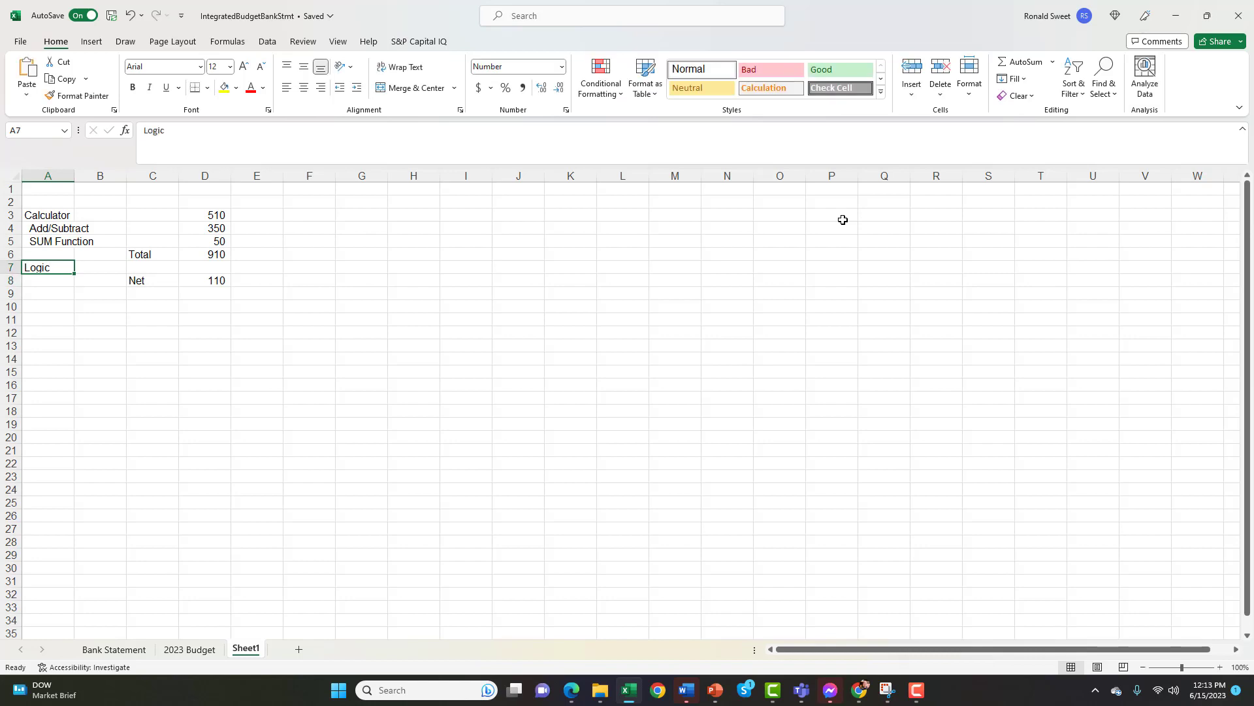
{"action": "key", "text": "F2"}
{"action": "type", "text": "IF"}
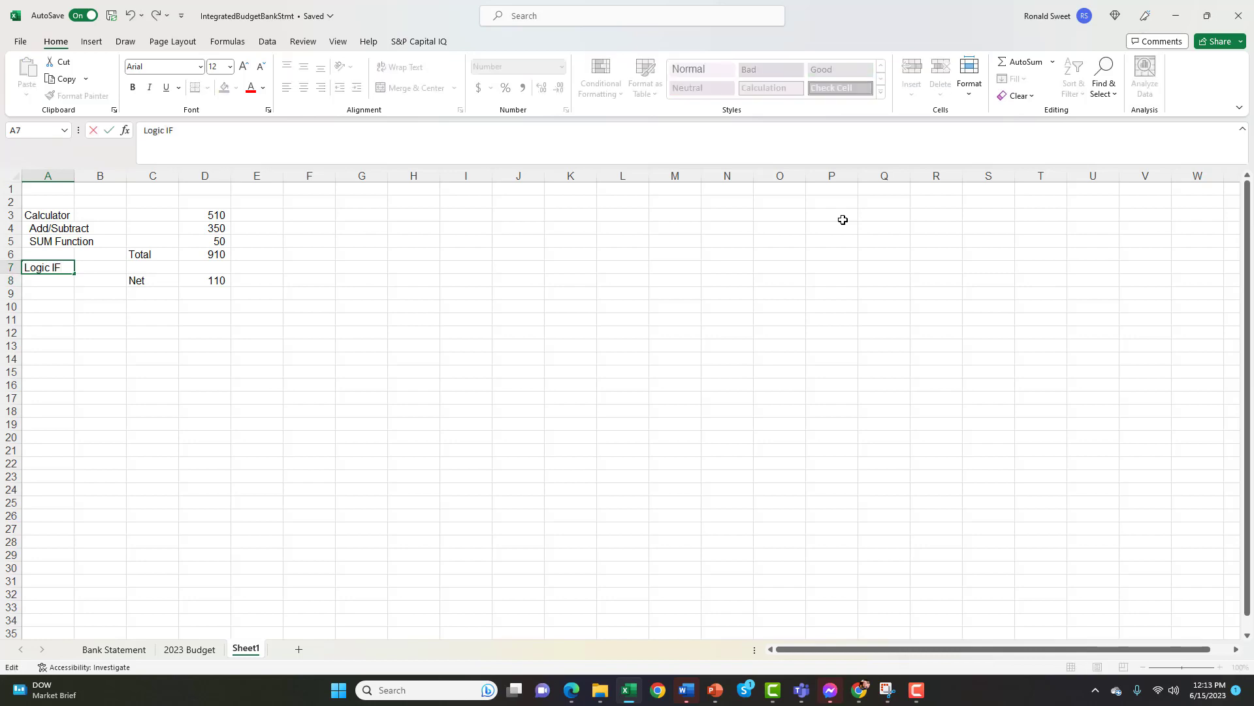
{"action": "key", "text": "Return"}
{"action": "key", "text": "Up"}
{"action": "key", "text": "Right"}
{"action": "key", "text": "Right"}
{"action": "key", "text": "Up"}
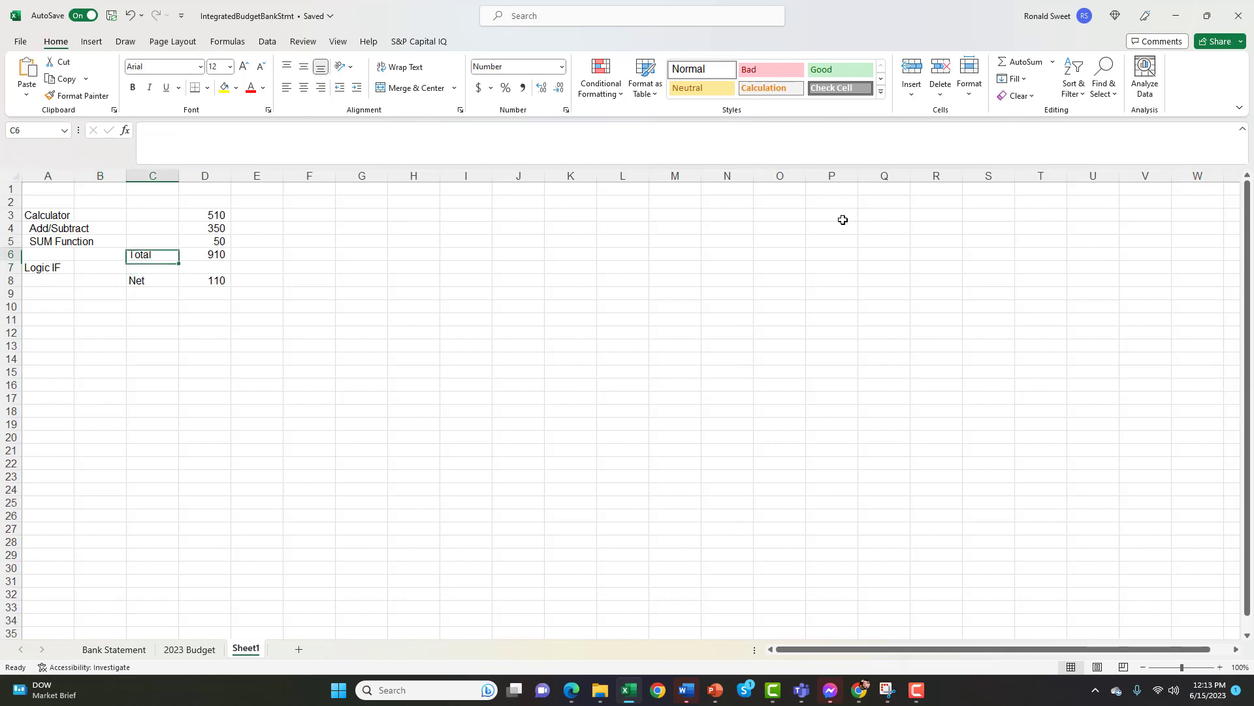
{"action": "key", "text": "Right"}
{"action": "key", "text": "Right"}
{"action": "key", "text": "Up"}
{"action": "key", "text": "Up"}
{"action": "key", "text": "Up"}
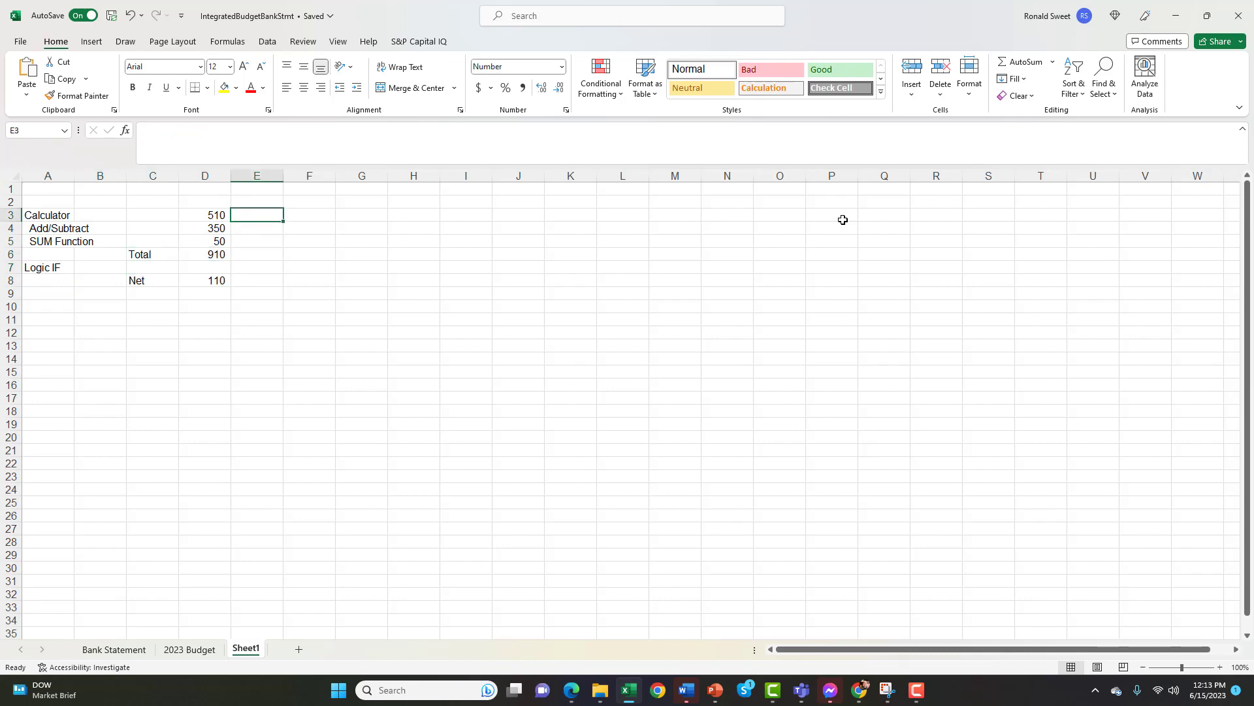
{"action": "key", "text": "Left"}
{"action": "key", "text": "Left"}
{"action": "key", "text": "Left"}
{"action": "key", "text": "Left"}
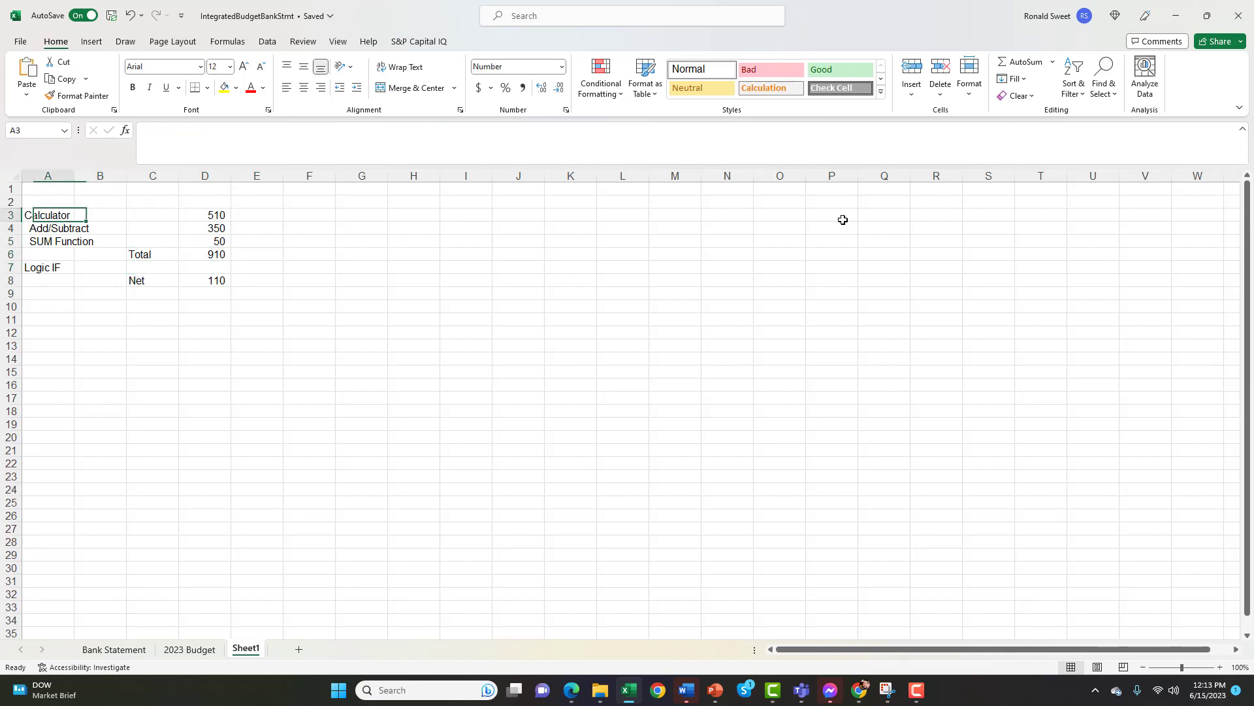
Enter the IF syntax as plain text, IF(A,B,C), in cell A8 under the Logic IF heading
{"action": "key", "text": "Down"}
{"action": "key", "text": "Down"}
{"action": "key", "text": "Down"}
{"action": "key", "text": "Down"}
{"action": "key", "text": "Down"}
{"action": "type", "text": "'IF("}
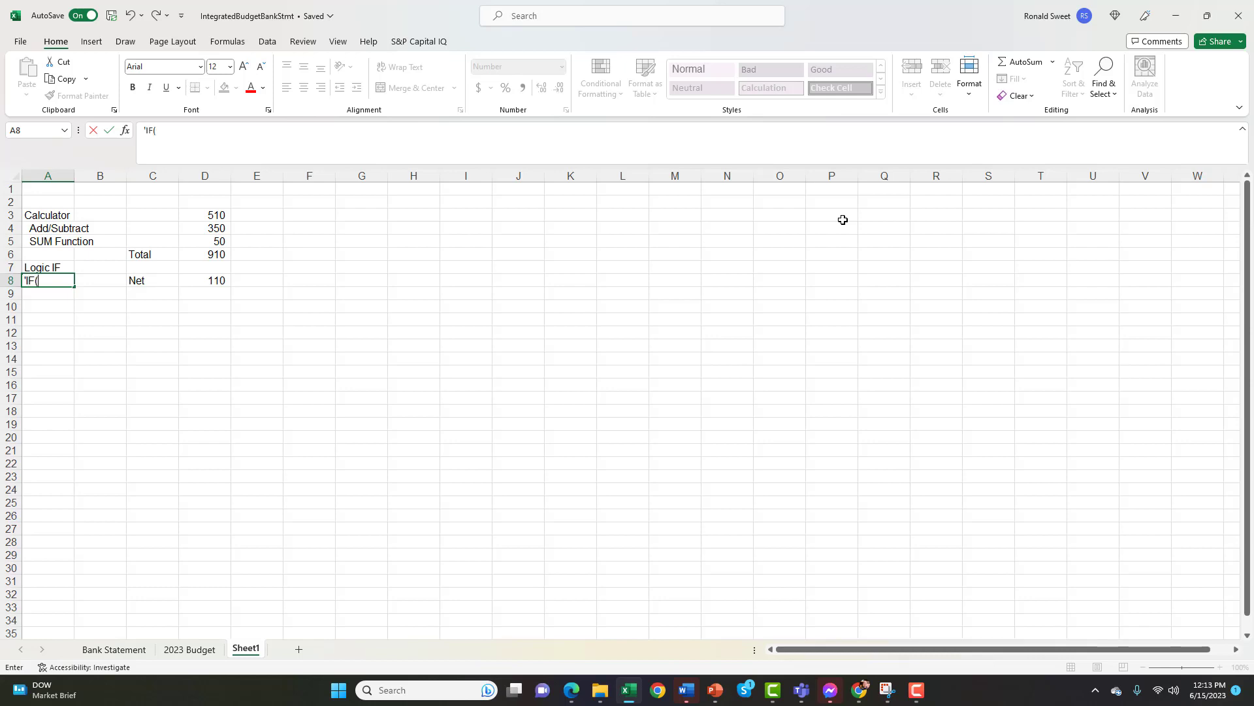
{"action": "type", "text": "A,B"}
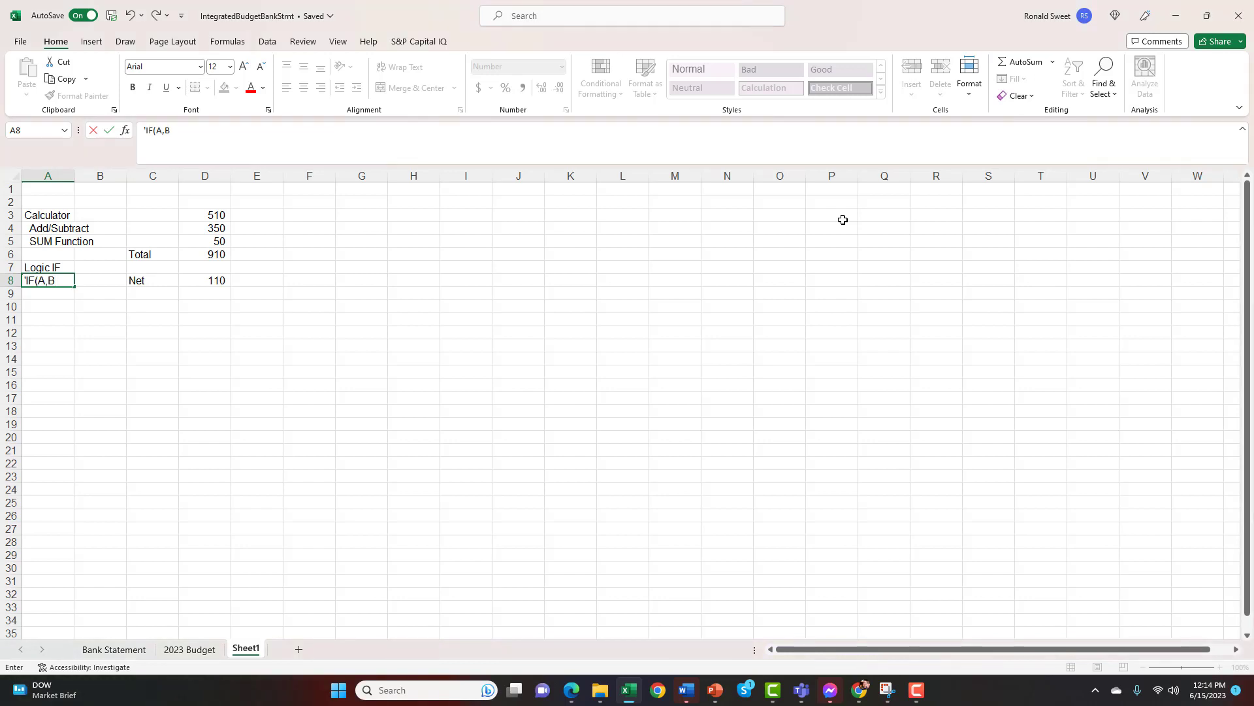
{"action": "type", "text": ",C)"}
{"action": "key", "text": "Return"}
Enter the formula =IF(D3>100,+D3+10,D3) in cell E3, beside the first value
{"action": "key", "text": "Up"}
{"action": "key", "text": "Right"}
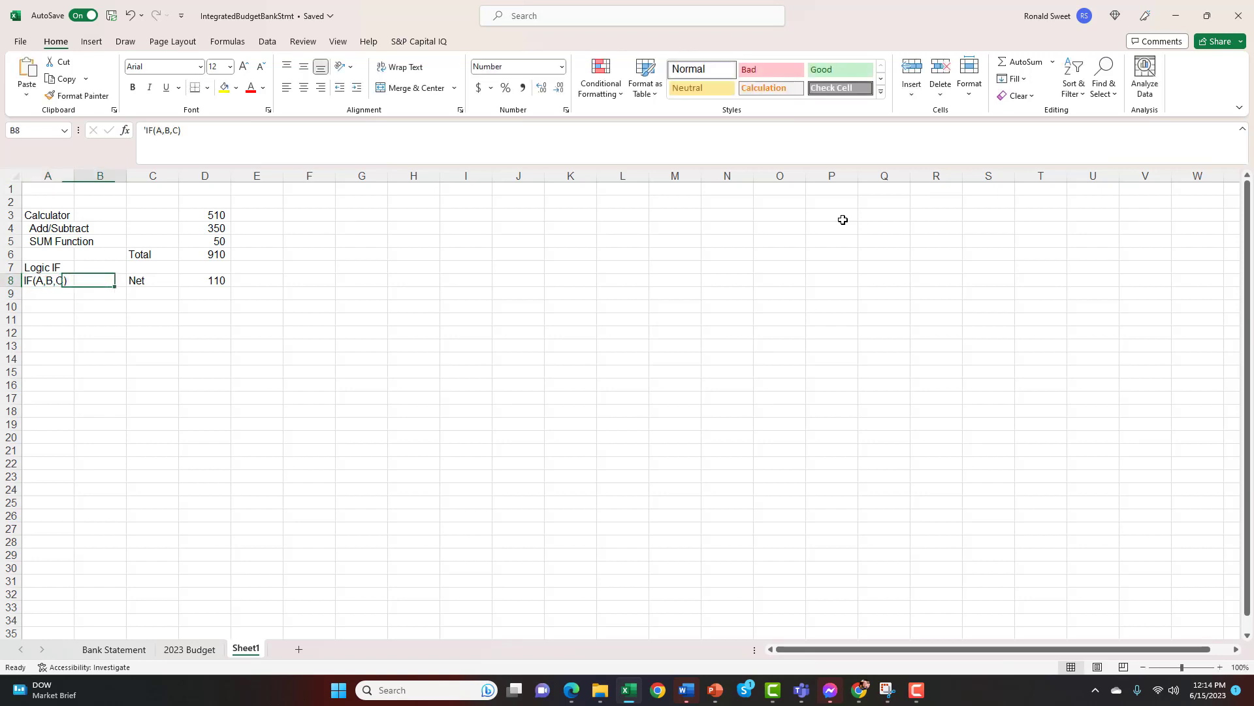
{"action": "key", "text": "Right"}
{"action": "key", "text": "Right"}
{"action": "key", "text": "Right"}
{"action": "key", "text": "Up"}
{"action": "key", "text": "Up"}
{"action": "key", "text": "Up"}
{"action": "key", "text": "Up"}
{"action": "key", "text": "Up"}
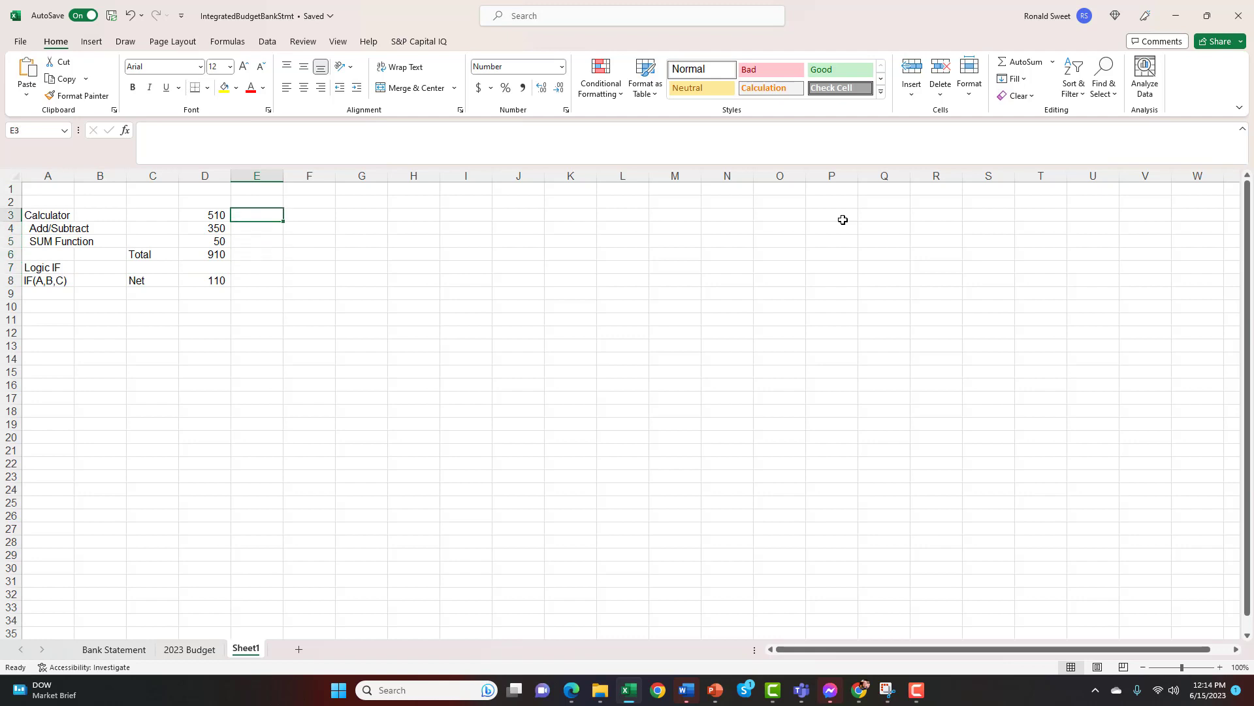
{"action": "type", "text": "="}
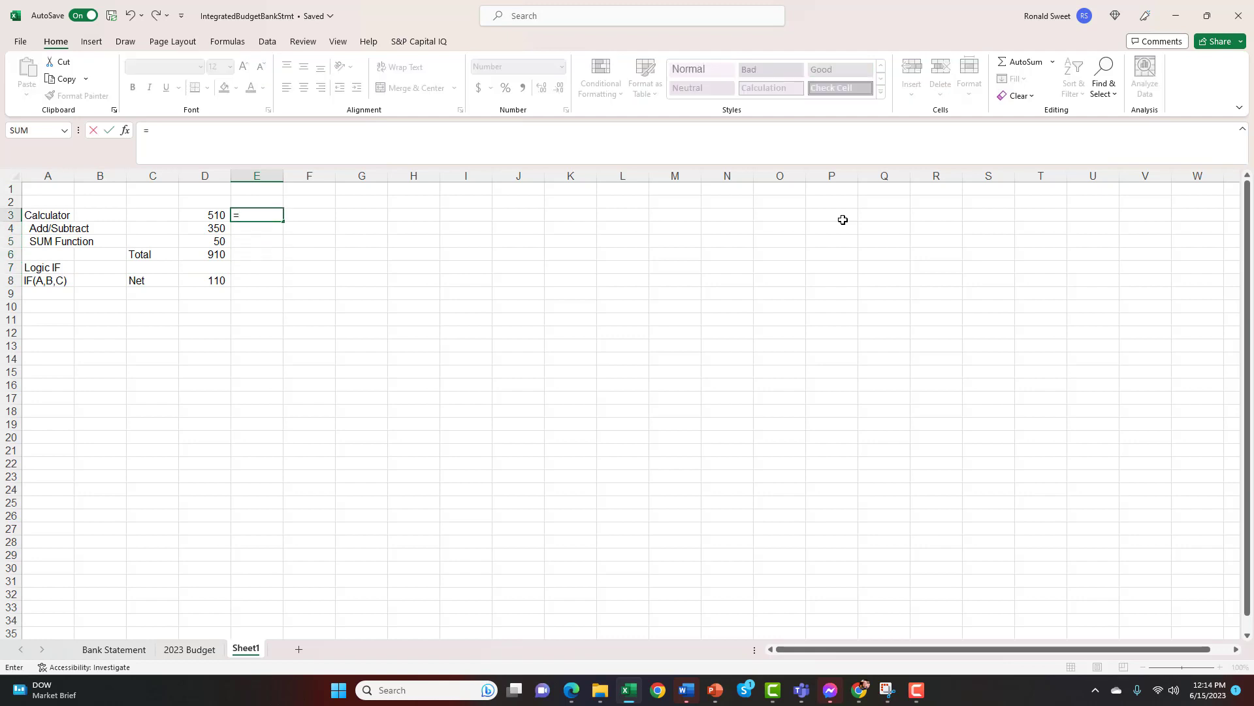
{"action": "type", "text": "if("}
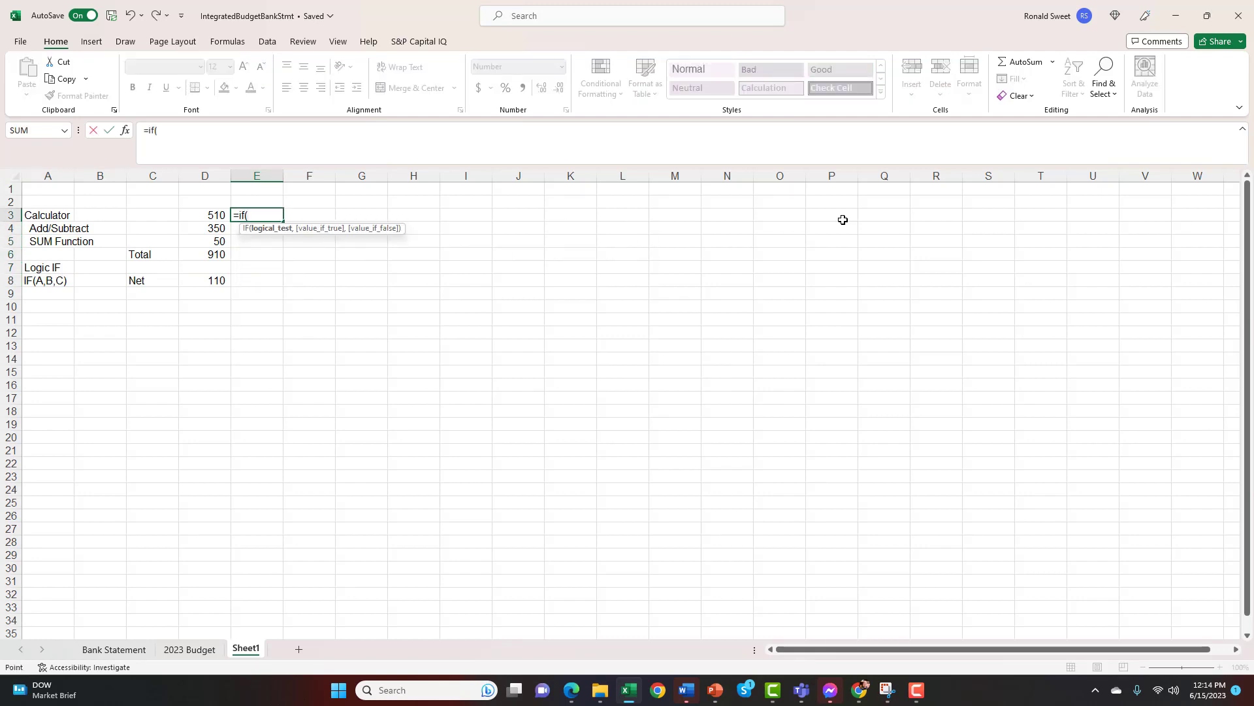
{"action": "key", "text": "Left"}
{"action": "type", "text": ">10"}
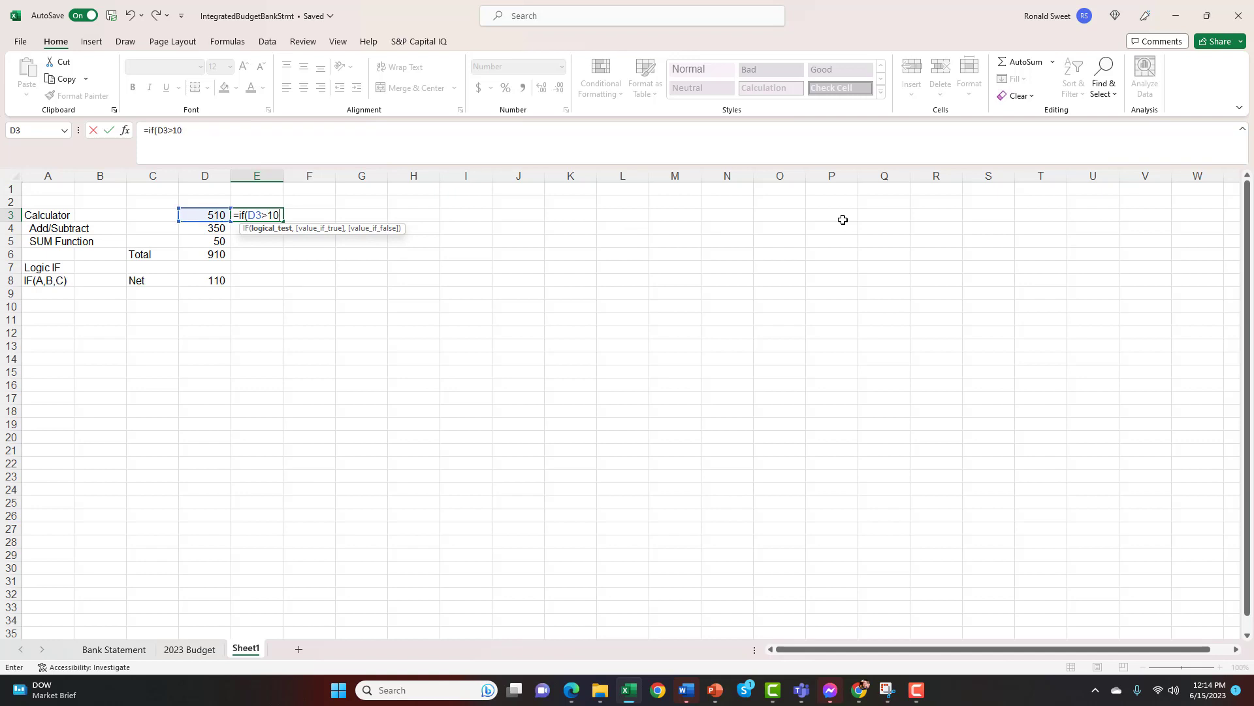
{"action": "type", "text": "0,+"}
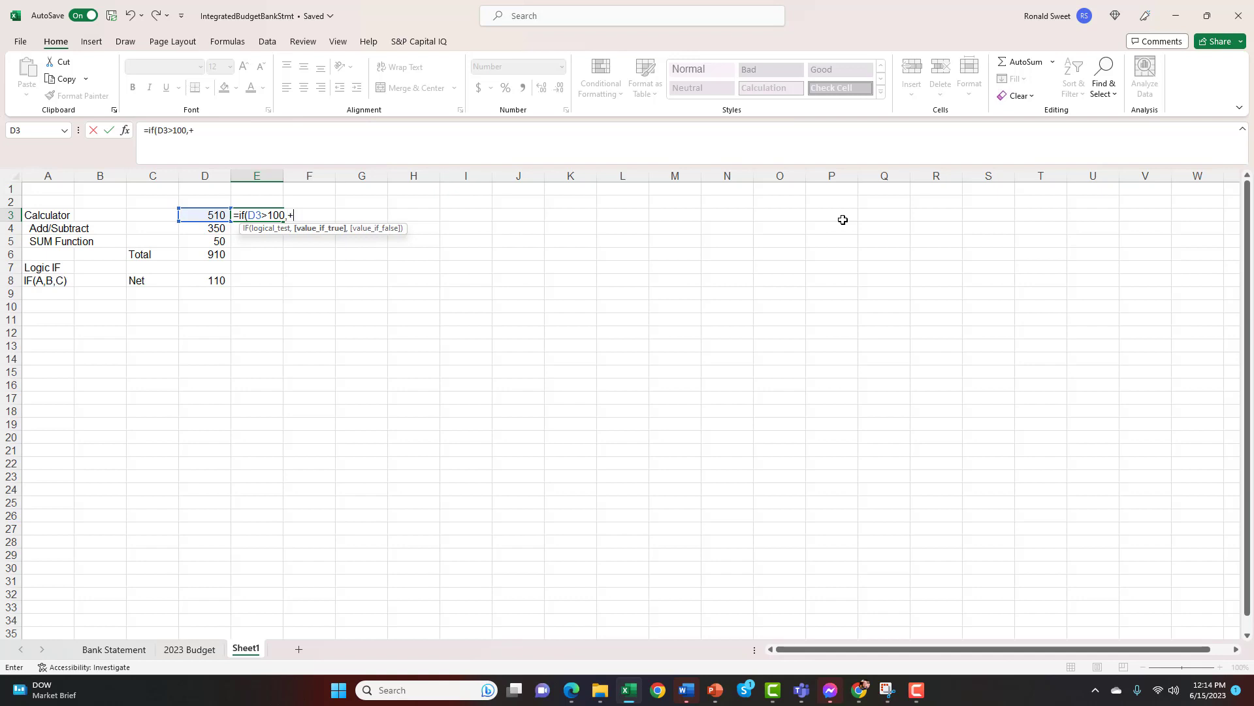
{"action": "type", "text": "D3+10"}
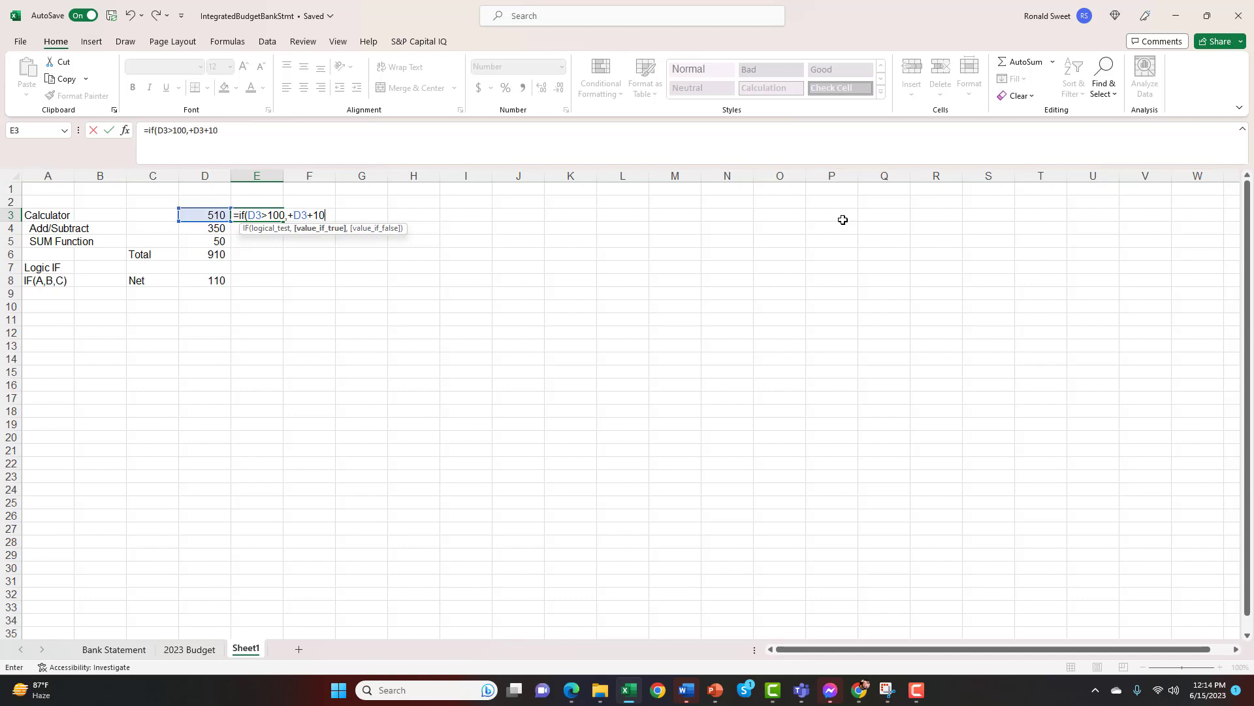
{"action": "type", "text": ","}
{"action": "key", "text": "Left"}
{"action": "type", "text": ")"}
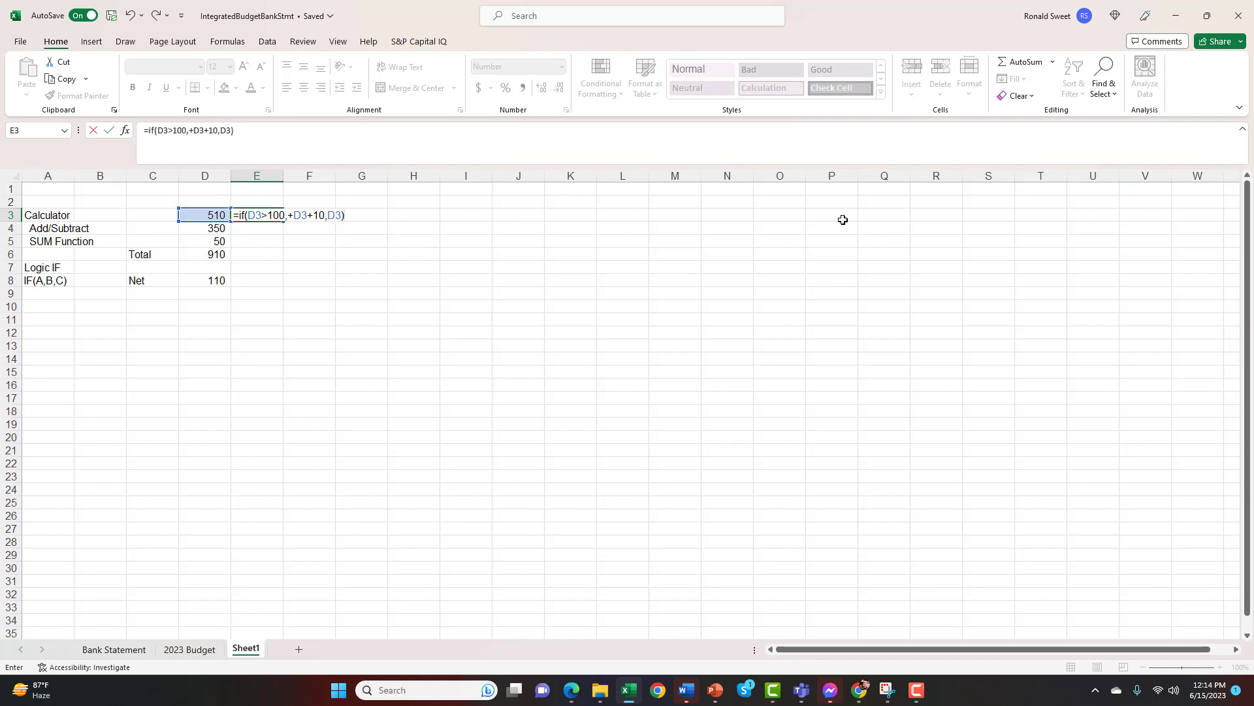
{"action": "key", "text": "ctrl+Return"}
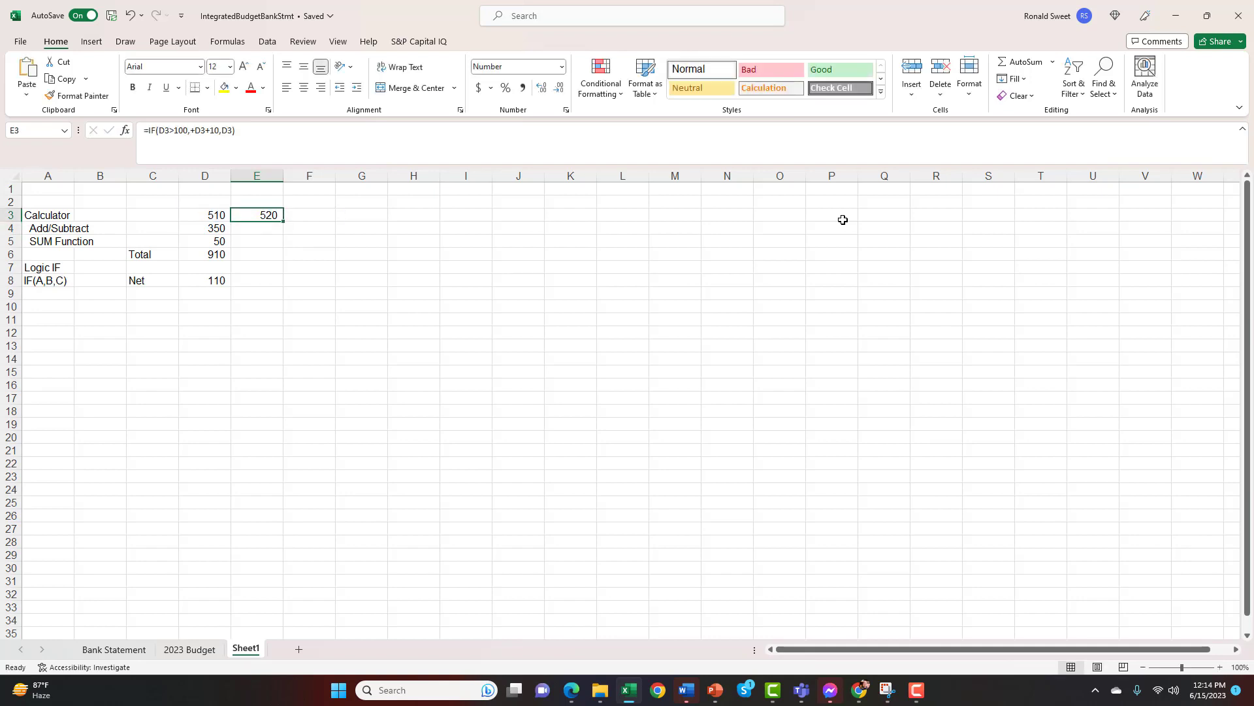
Change the logical test of the IF formula in cell E3 to D3>1000
{"action": "key", "text": "F2"}
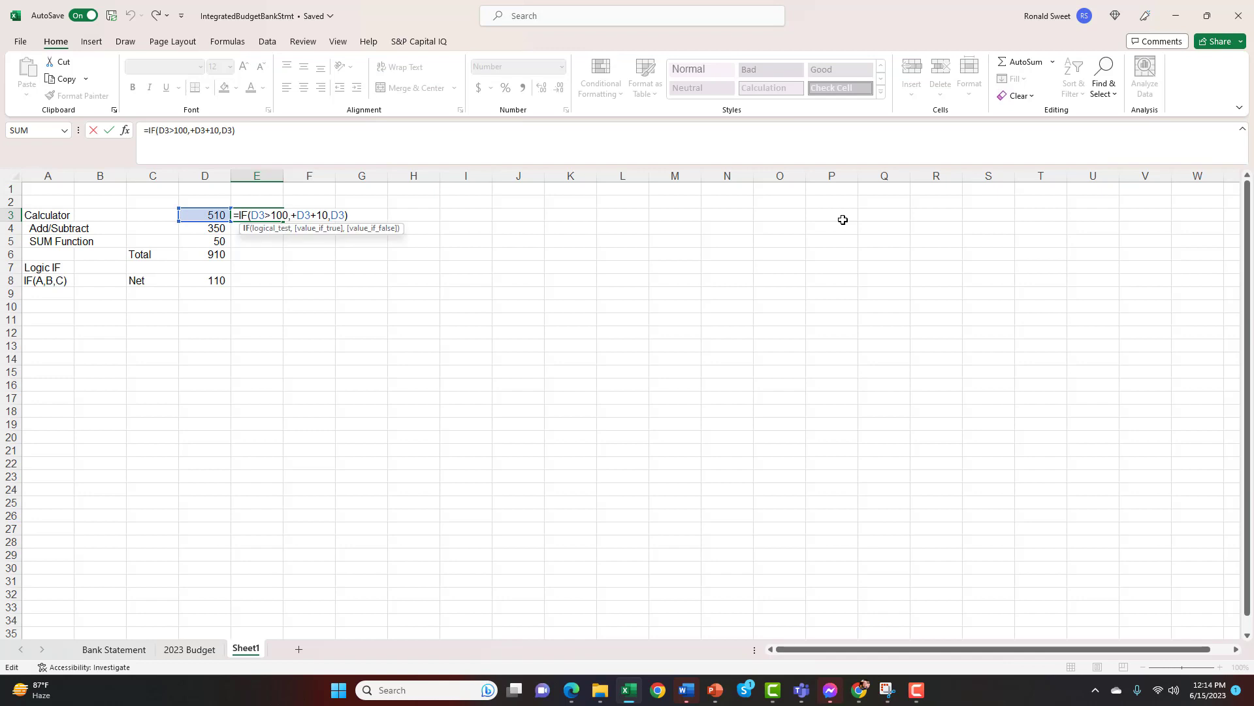
{"action": "type", "text": "0"}
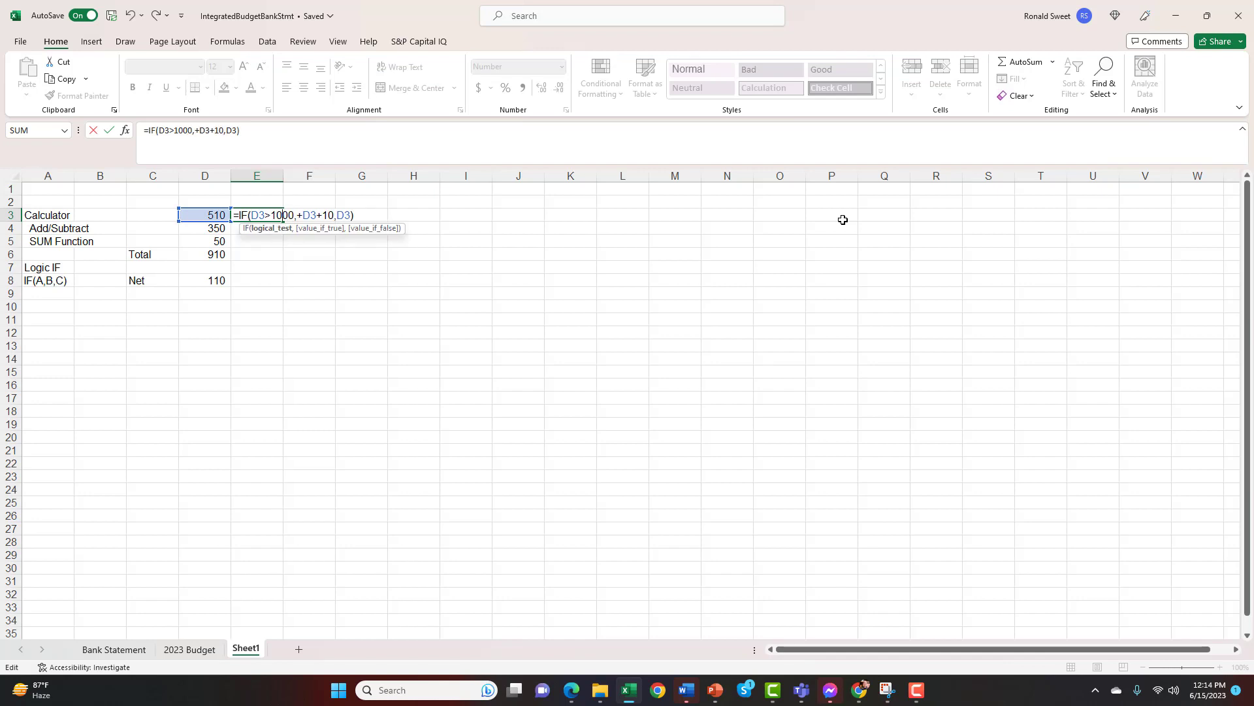
{"action": "key", "text": "ctrl+Return"}
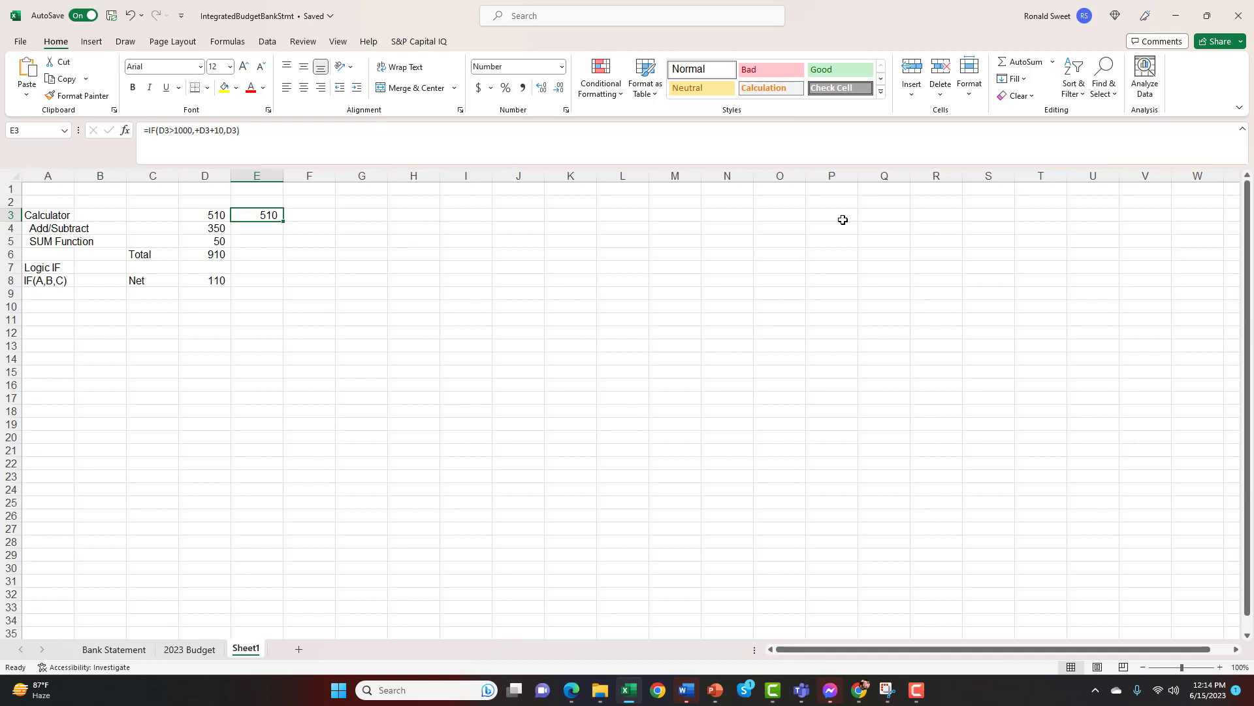
Clear the IF formula from cell E3 and return to the Calculator heading in cell A3
{"action": "key", "text": "Delete"}
{"action": "key", "text": "Left"}
{"action": "key", "text": "Left"}
{"action": "key", "text": "Left"}
{"action": "key", "text": "Left"}
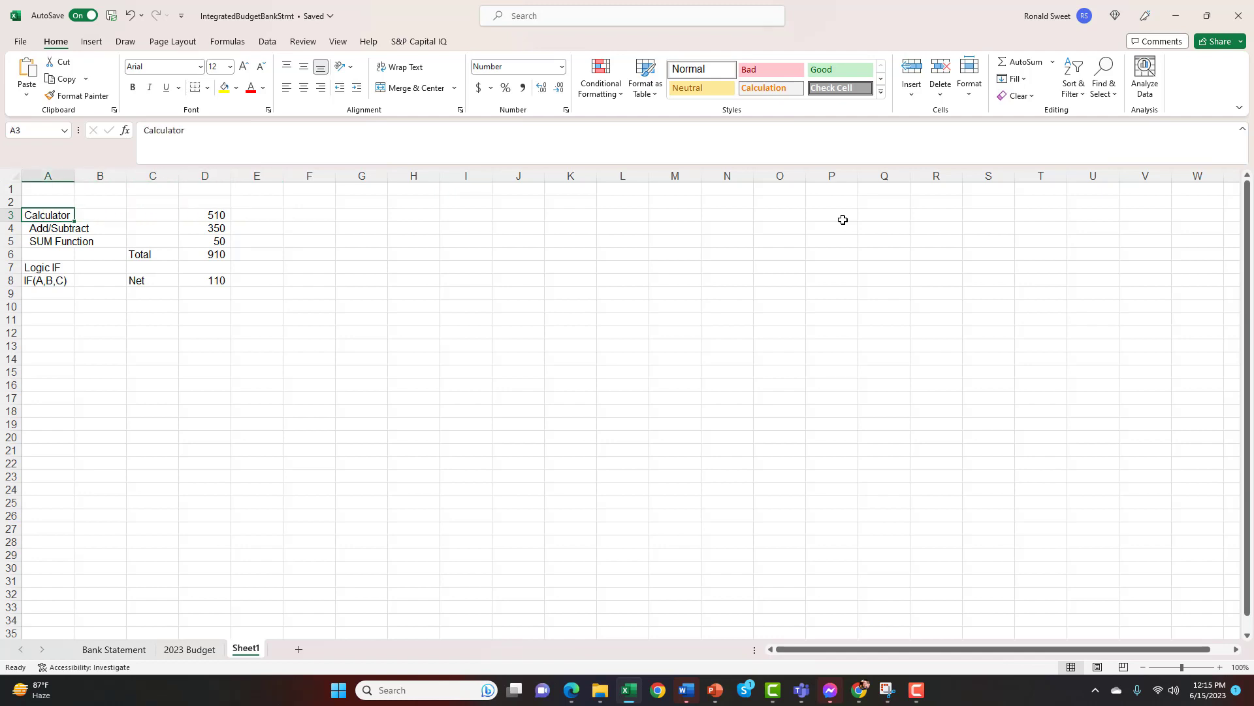
{"action": "key", "text": "Down"}
{"action": "key", "text": "Down"}
{"action": "key", "text": "Up"}
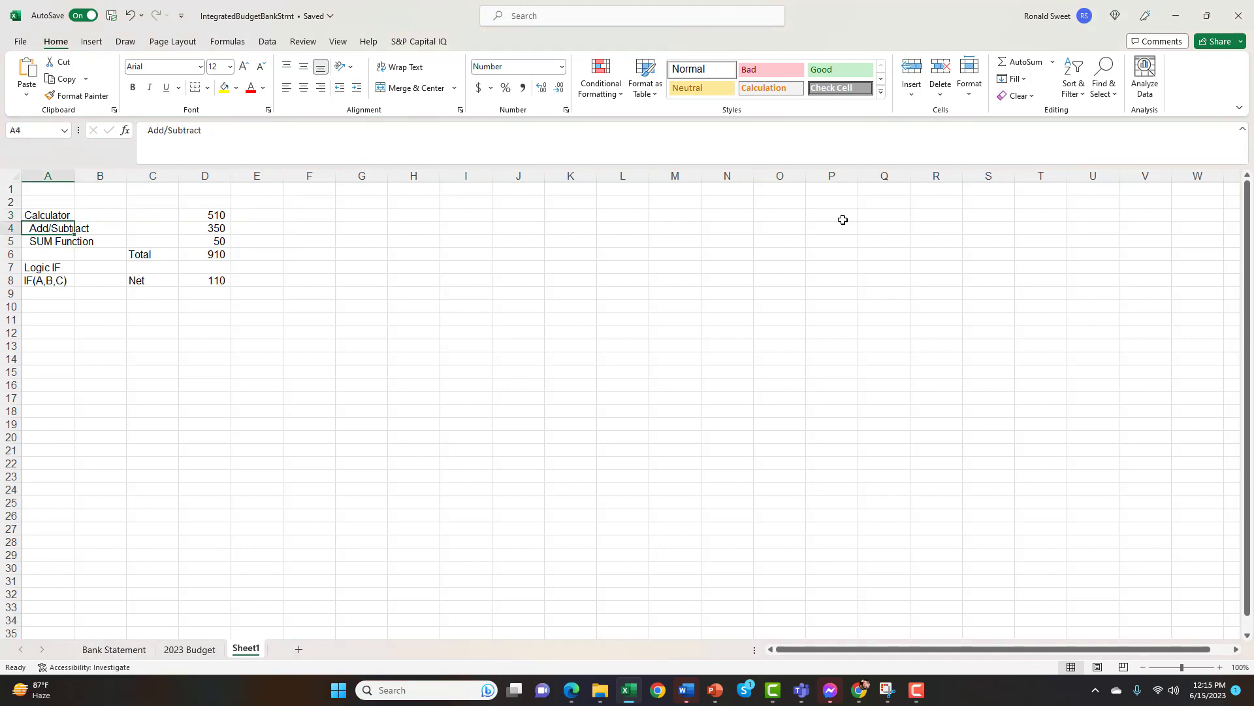
{"action": "key", "text": "Down"}
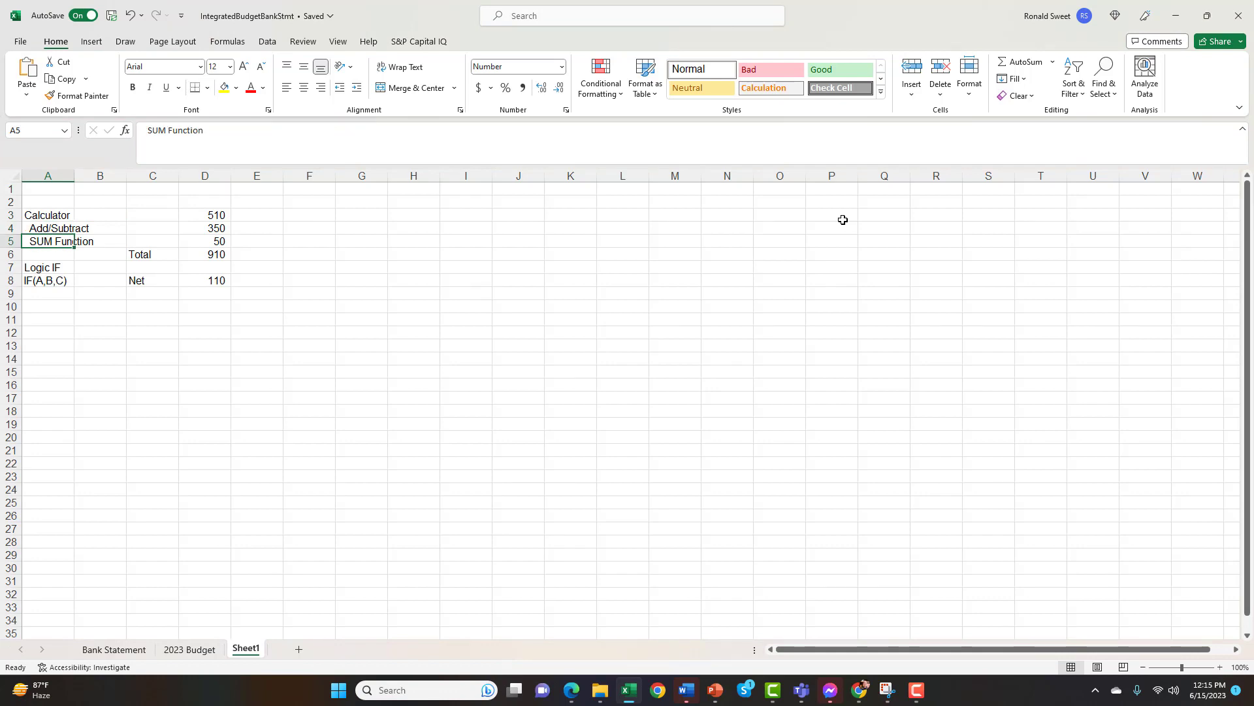
Review the three values in D3:D5 and the SUM formula in the Total cell D6
{"action": "key", "text": "Right"}
{"action": "key", "text": "Right"}
{"action": "key", "text": "Right"}
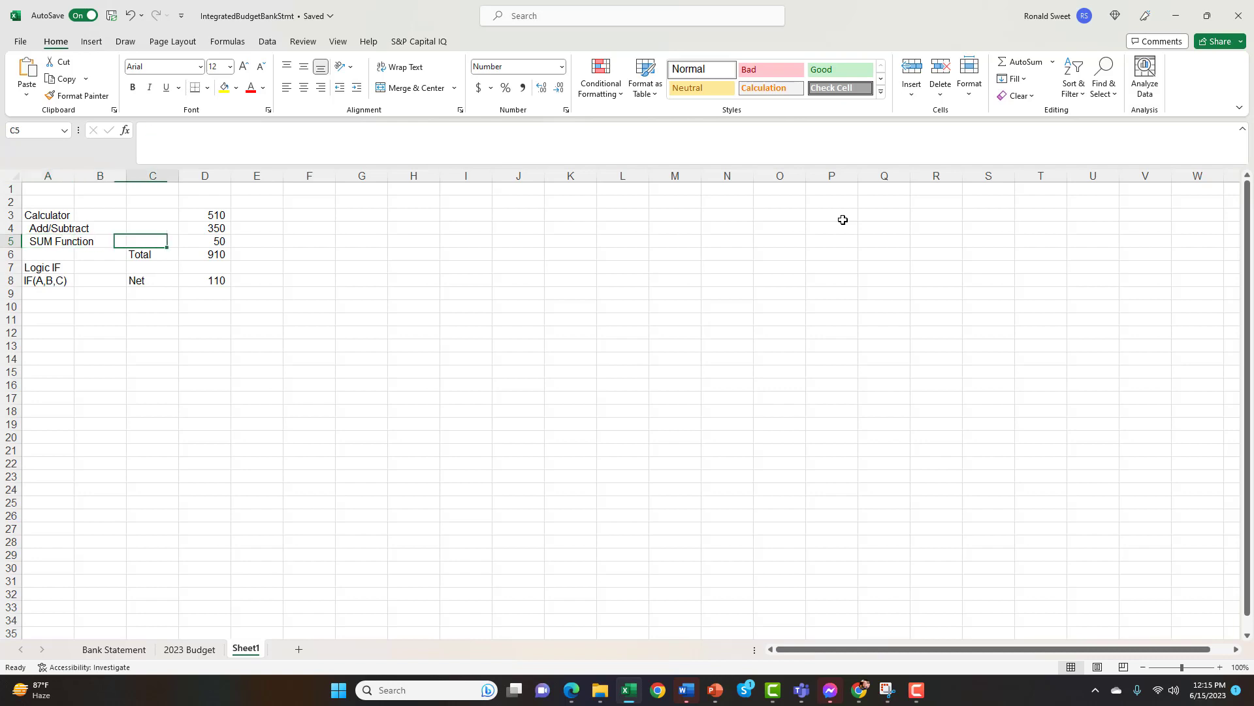
{"action": "key", "text": "Up"}
{"action": "key", "text": "Up"}
{"action": "key", "text": "Down"}
{"action": "key", "text": "Down"}
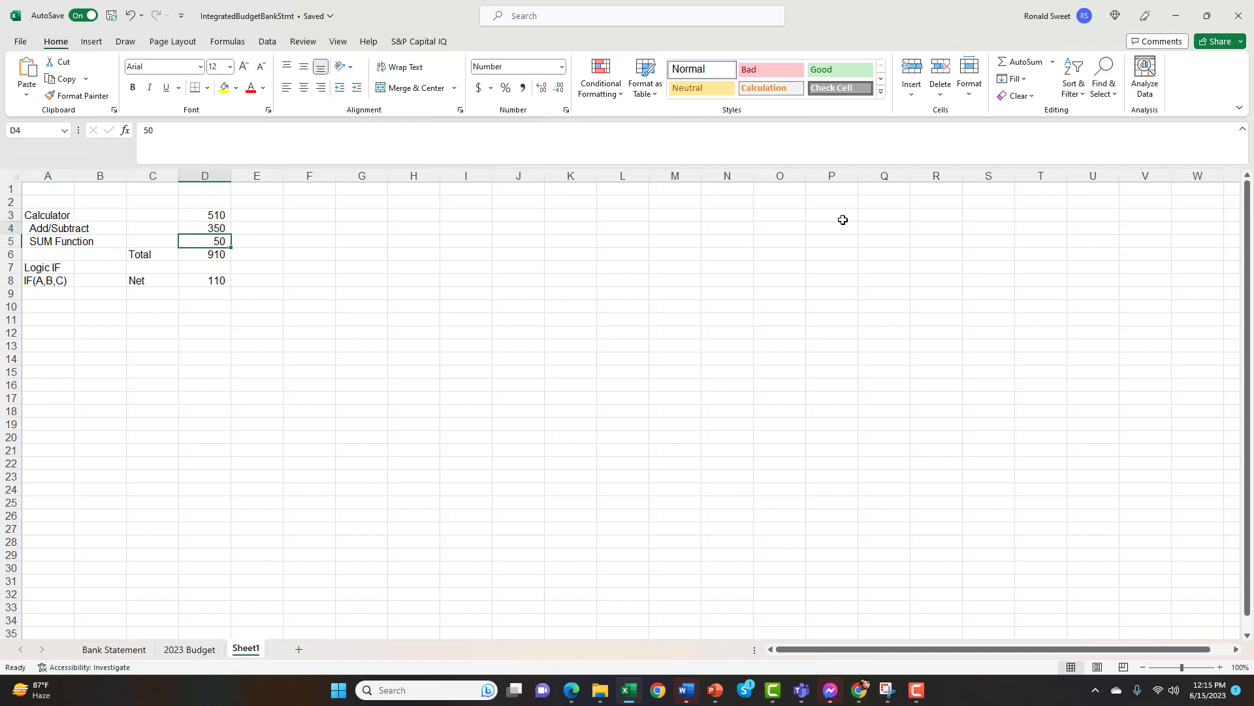
{"action": "key", "text": "Up"}
{"action": "key", "text": "Up"}
{"action": "key", "text": "Down"}
{"action": "key", "text": "Down"}
Review the Net subtraction formula in D8 and the IF syntax text in A8 under the Logic IF heading
{"action": "key", "text": "Down"}
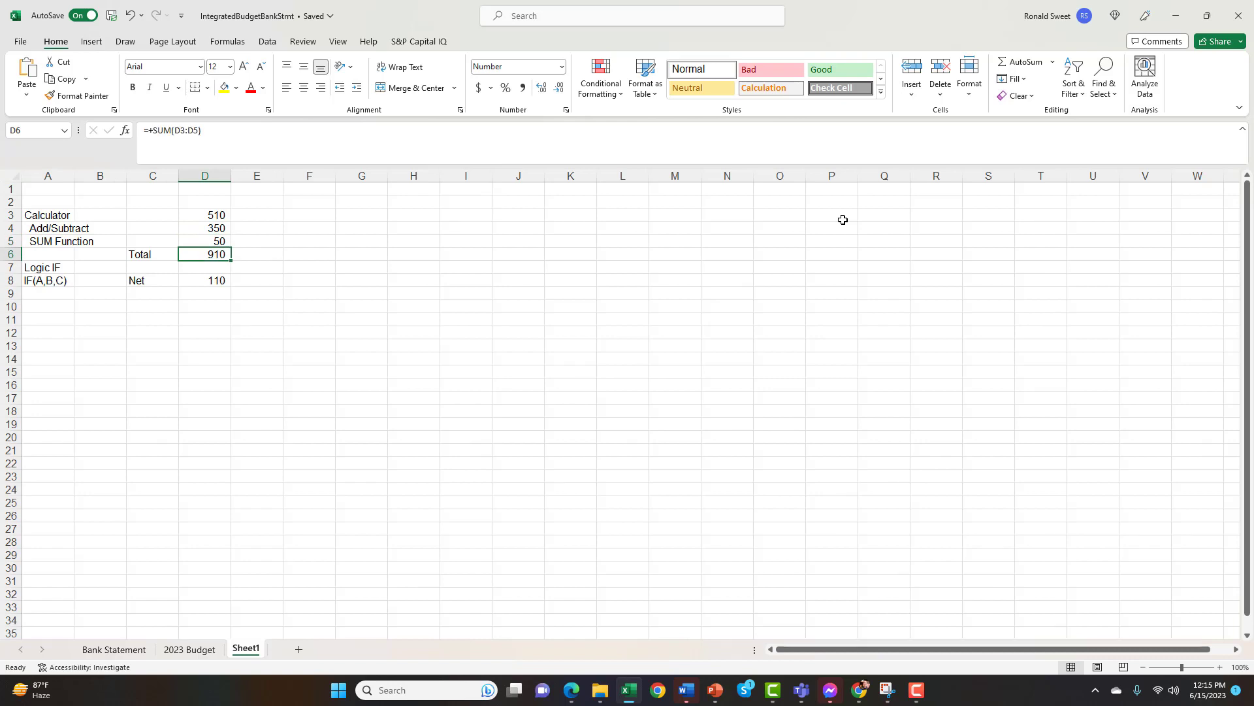
{"action": "key", "text": "Left"}
{"action": "key", "text": "Right"}
{"action": "key", "text": "Down"}
{"action": "key", "text": "Down"}
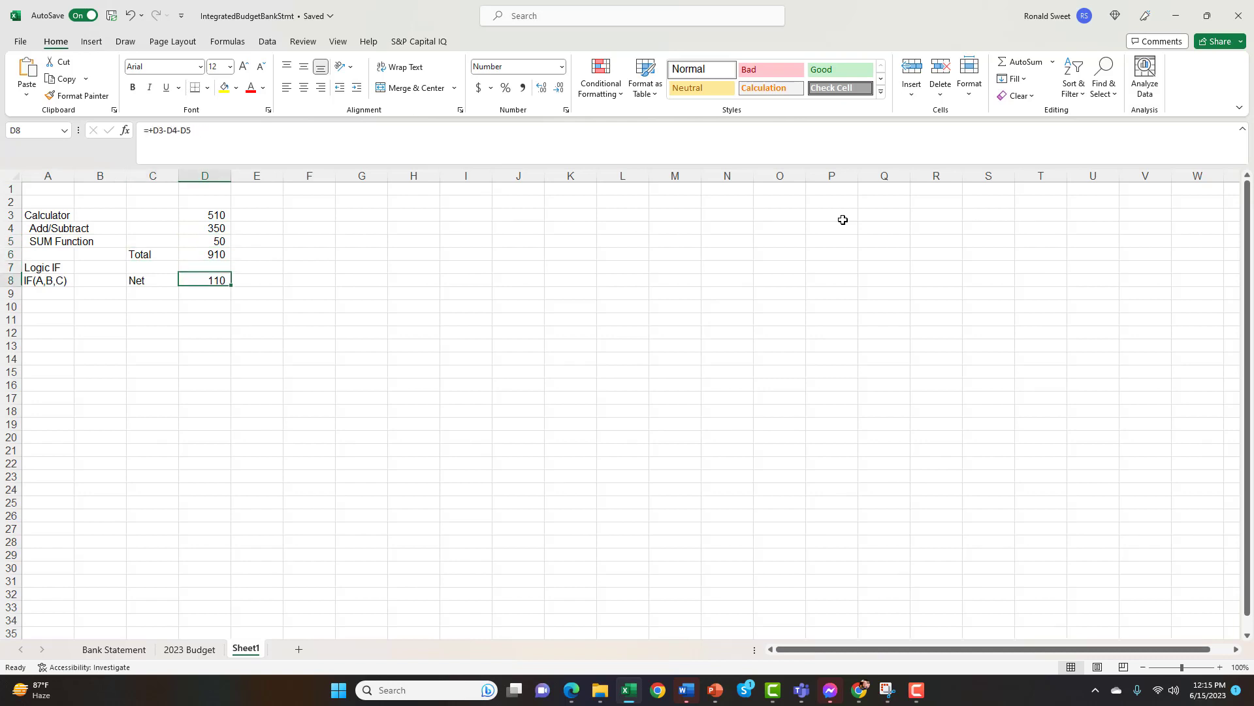
{"action": "key", "text": "Left"}
{"action": "key", "text": "Left"}
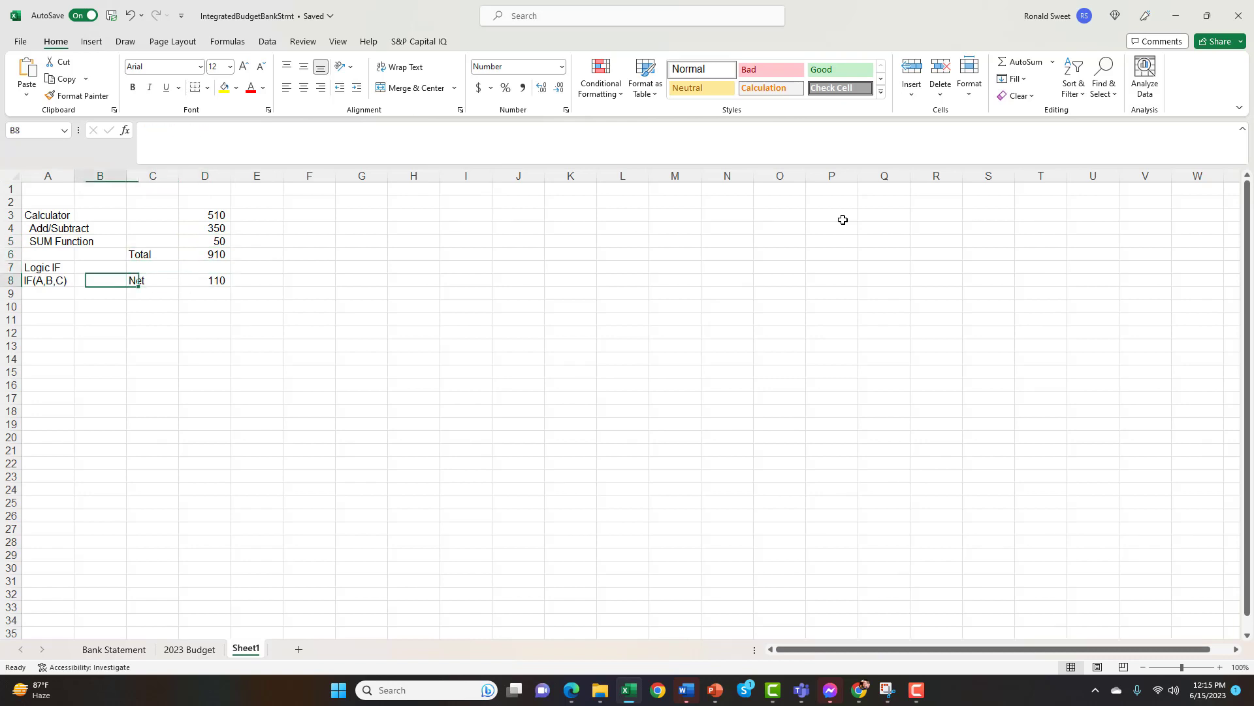
{"action": "key", "text": "Left"}
{"action": "key", "text": "Up"}
{"action": "key", "text": "Down"}
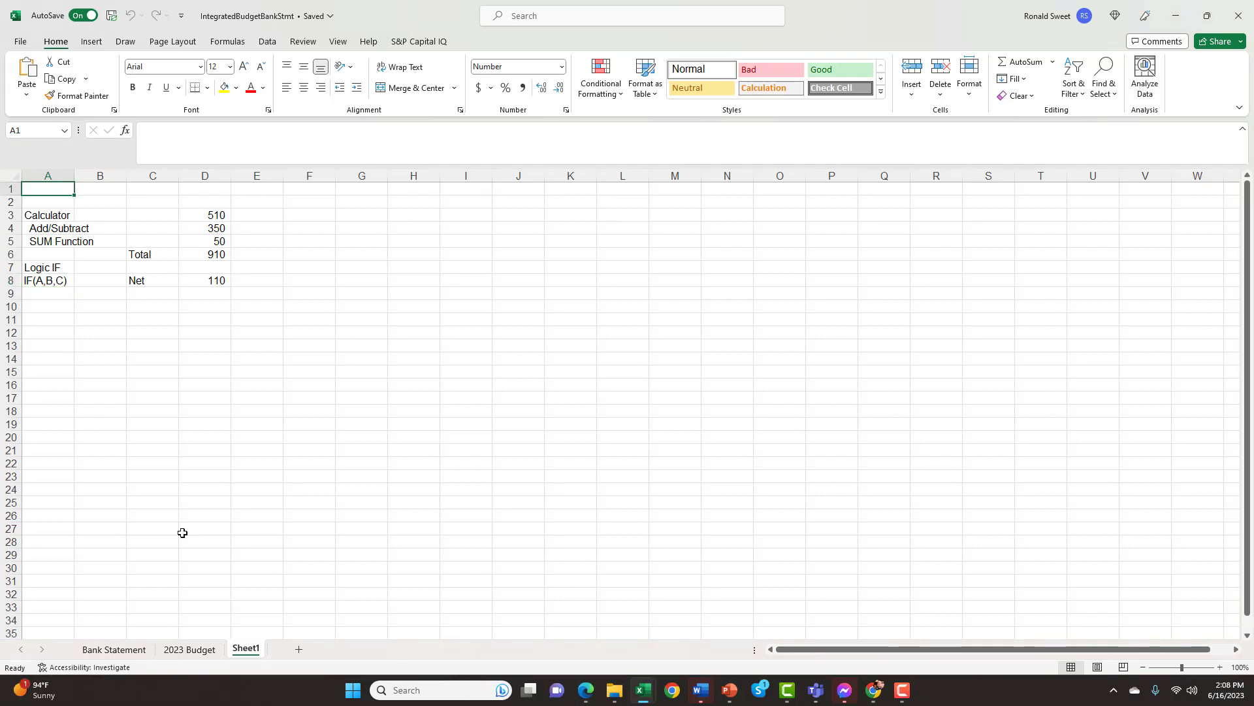
Open the 2023 Budget sheet and examine its month headings and January's Budget and Actual column headings
{"action": "left_click", "coordinate": [188, 650]}
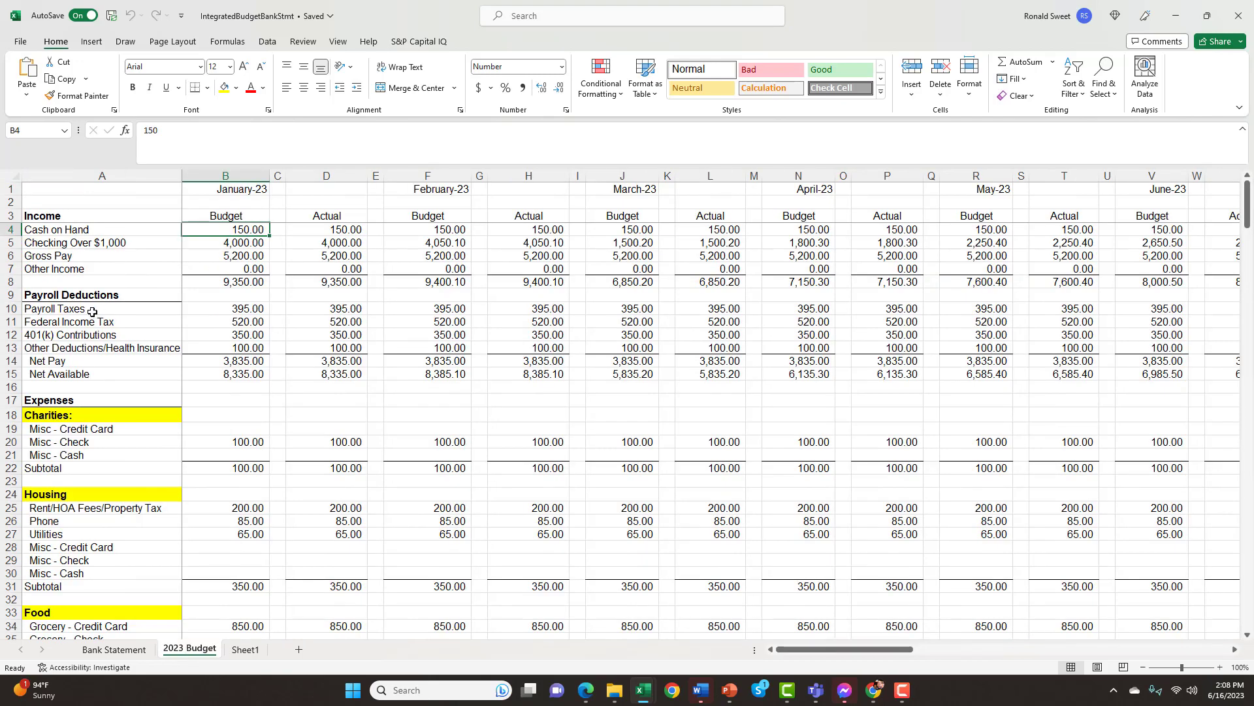
{"action": "left_click", "coordinate": [223, 187]}
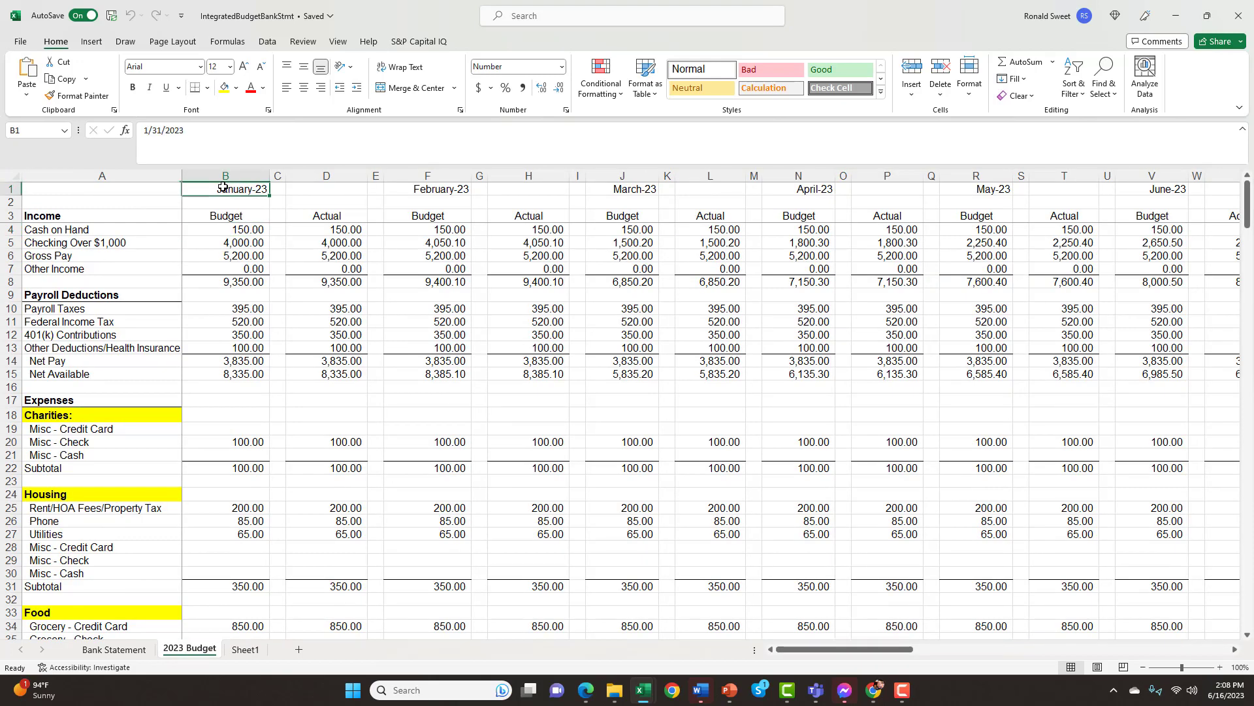
{"action": "left_click", "coordinate": [451, 191]}
{"action": "left_click", "coordinate": [637, 190]}
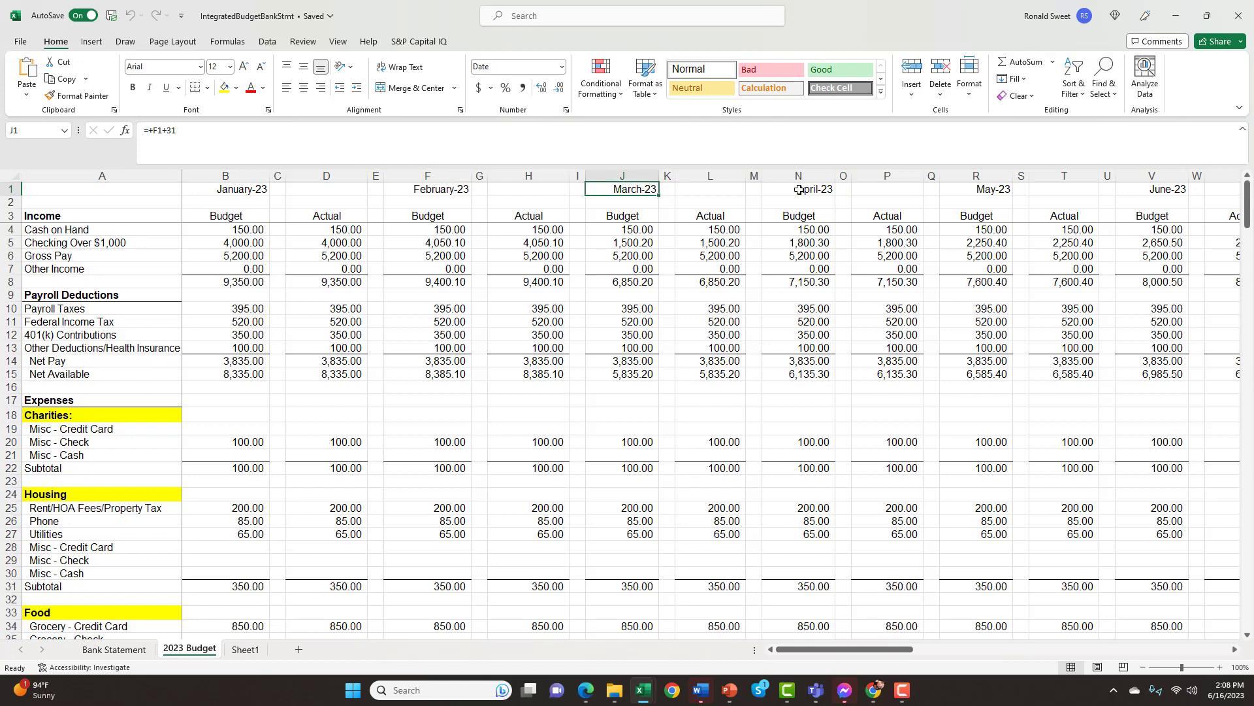
{"action": "left_click", "coordinate": [225, 190]}
{"action": "left_click_drag", "start_coordinate": [224, 214], "coordinate": [305, 219]}
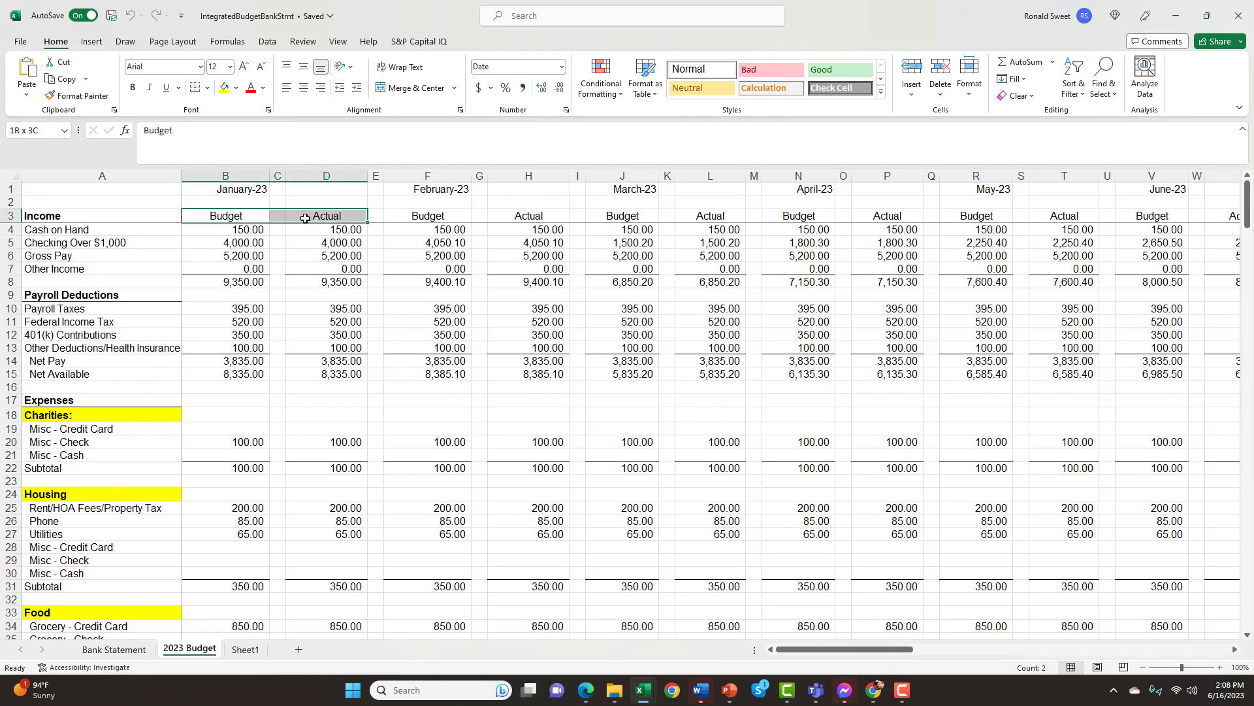
{"action": "left_click", "coordinate": [325, 216]}
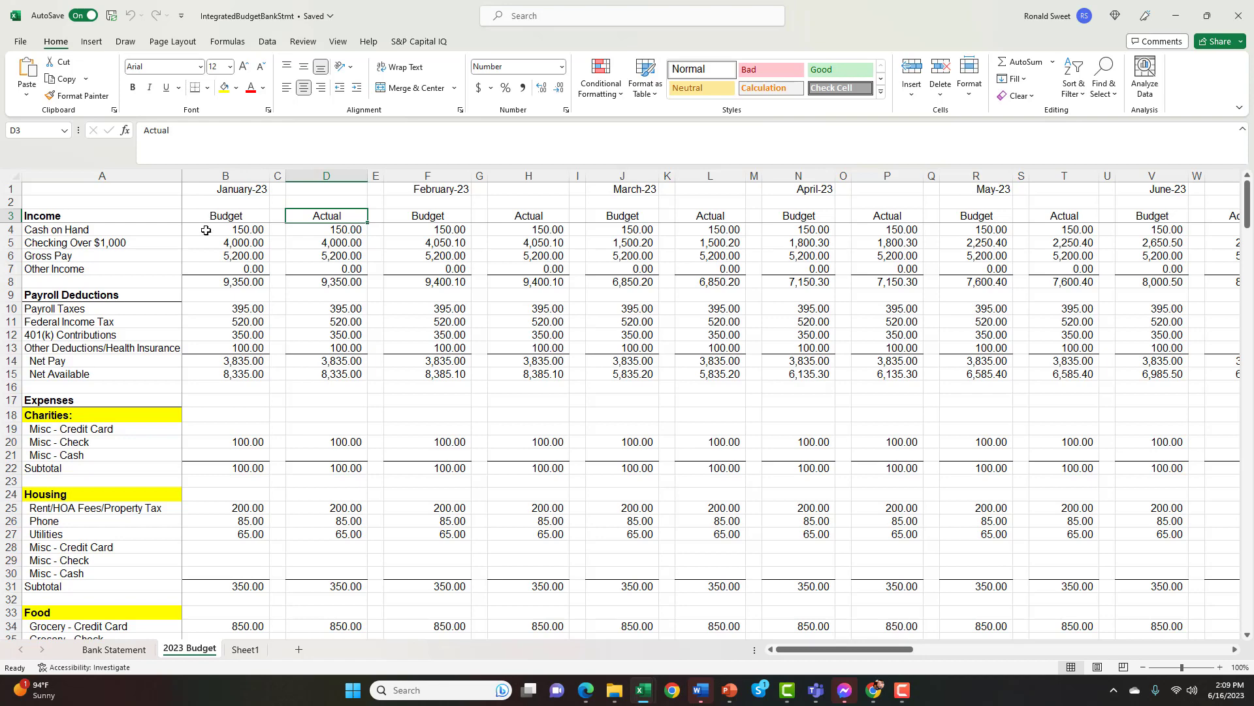
Compare January's Budget and Actual entries for Cash on Hand and Rent/HOA Fees/Property Tax
{"action": "left_click", "coordinate": [221, 230]}
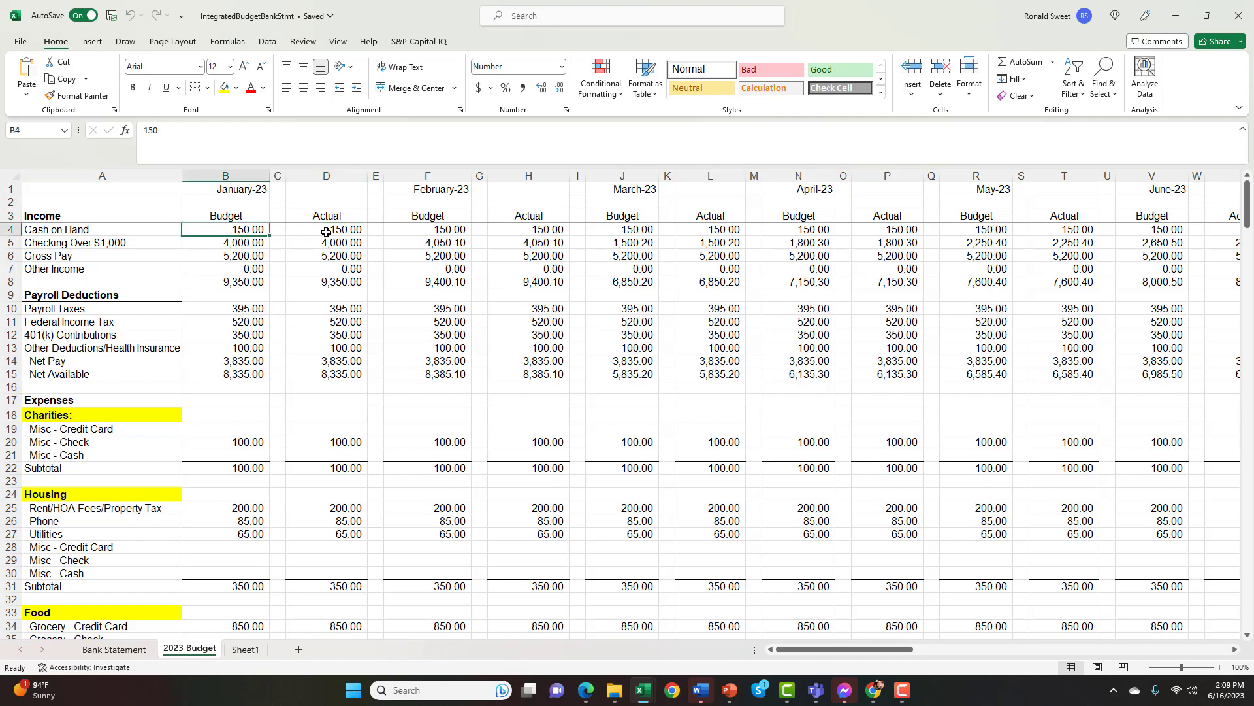
{"action": "left_click", "coordinate": [322, 233]}
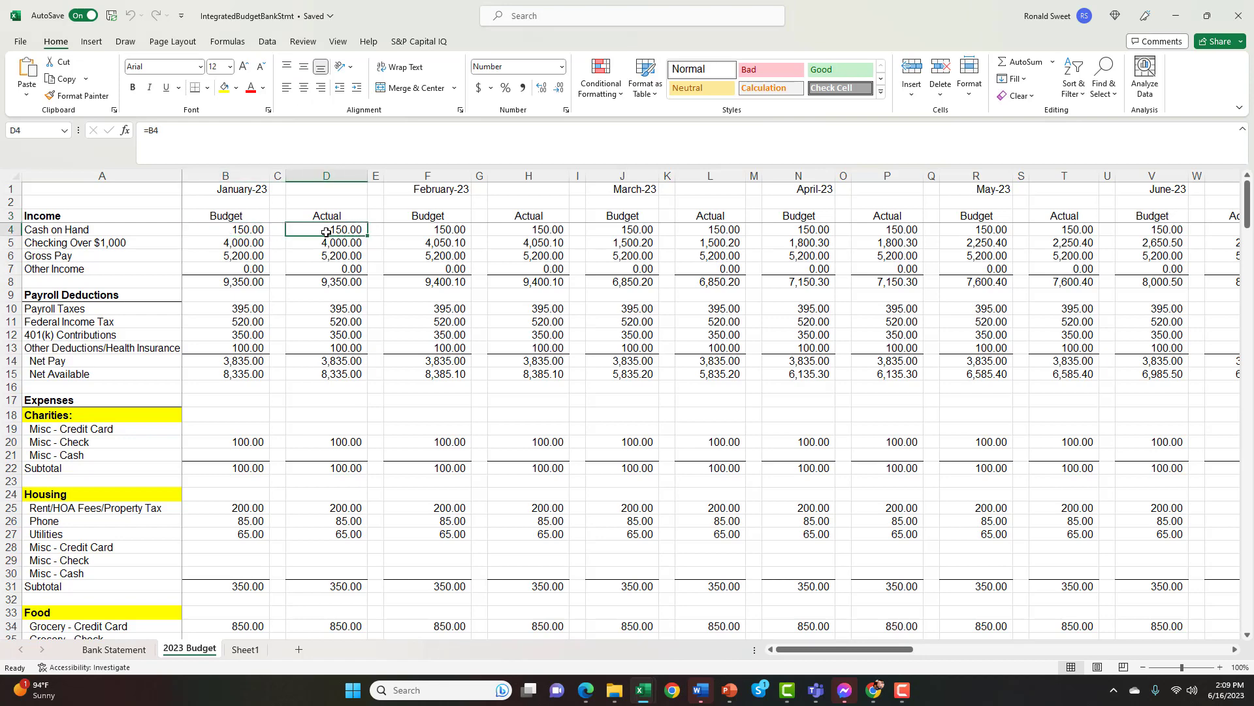
{"action": "left_click", "coordinate": [229, 507]}
{"action": "left_click", "coordinate": [341, 508]}
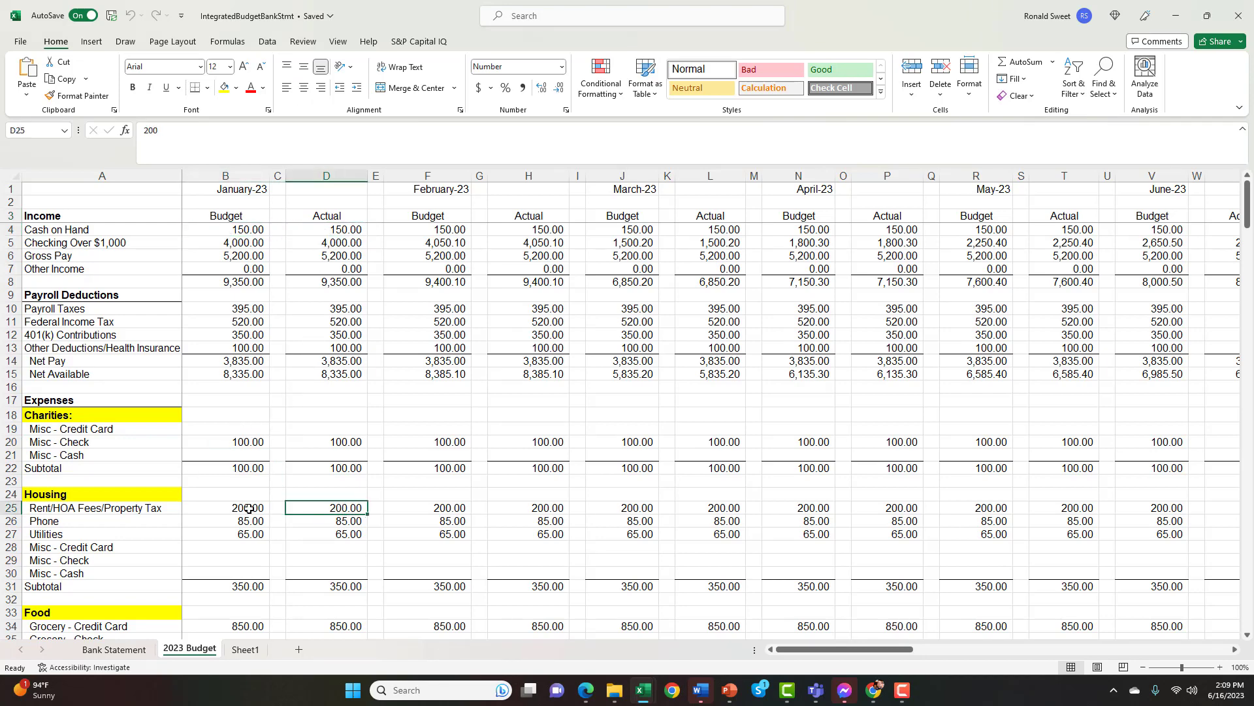
{"action": "left_click", "coordinate": [248, 508]}
{"action": "left_click", "coordinate": [343, 508]}
{"action": "left_click", "coordinate": [247, 506]}
{"action": "left_click", "coordinate": [346, 506]}
Examine January's budgeted income and payroll block B4:B15 and the Actual income entries in D4:D6
{"action": "left_click_drag", "start_coordinate": [230, 228], "coordinate": [221, 377]}
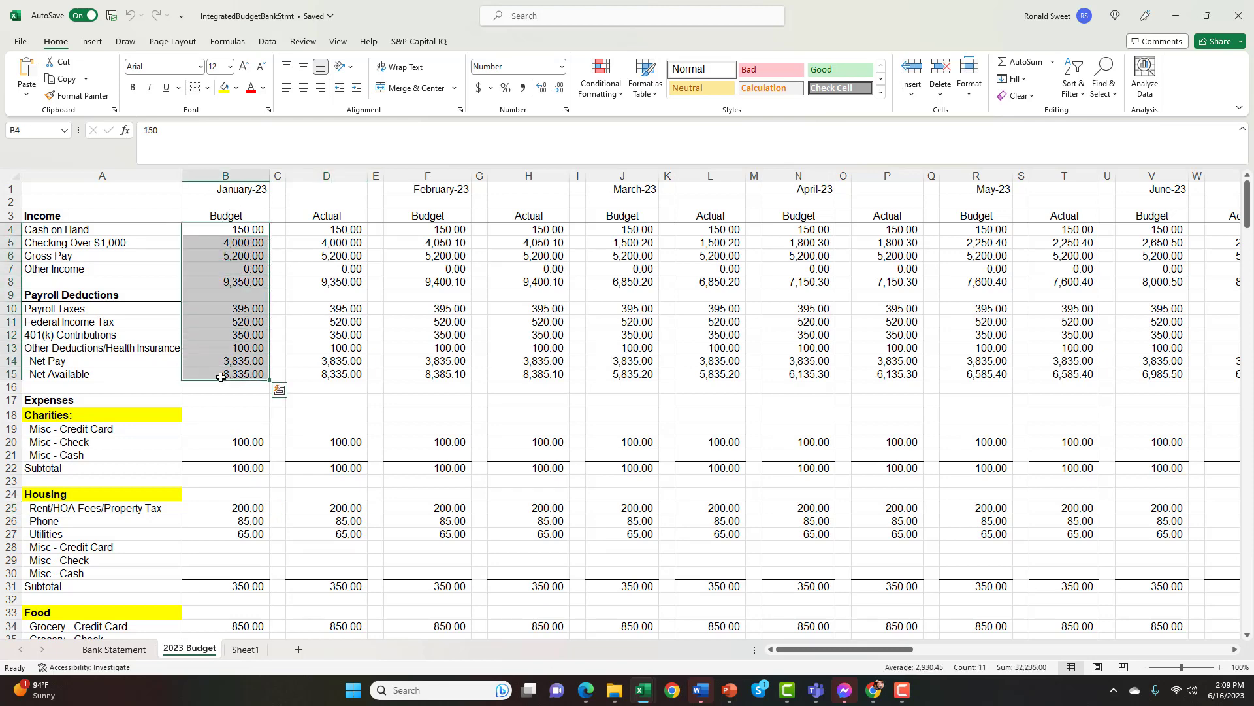
{"action": "left_click", "coordinate": [332, 232]}
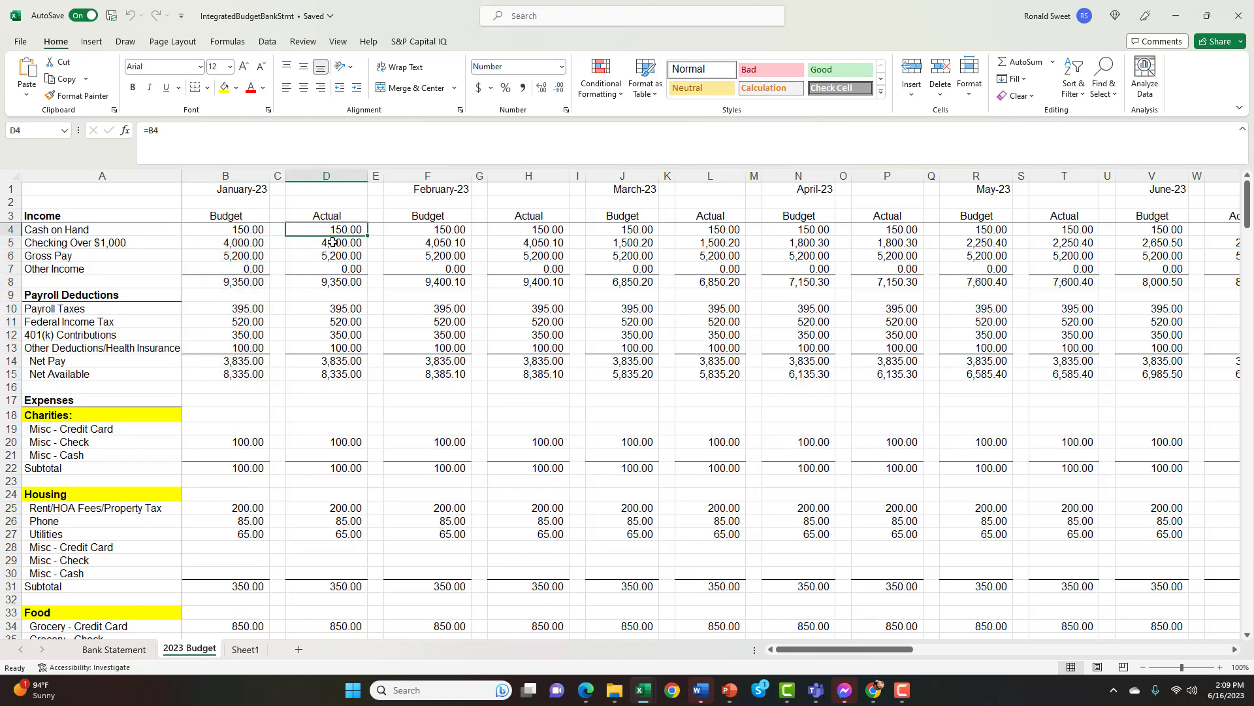
{"action": "left_click", "coordinate": [331, 242]}
{"action": "left_click", "coordinate": [331, 254]}
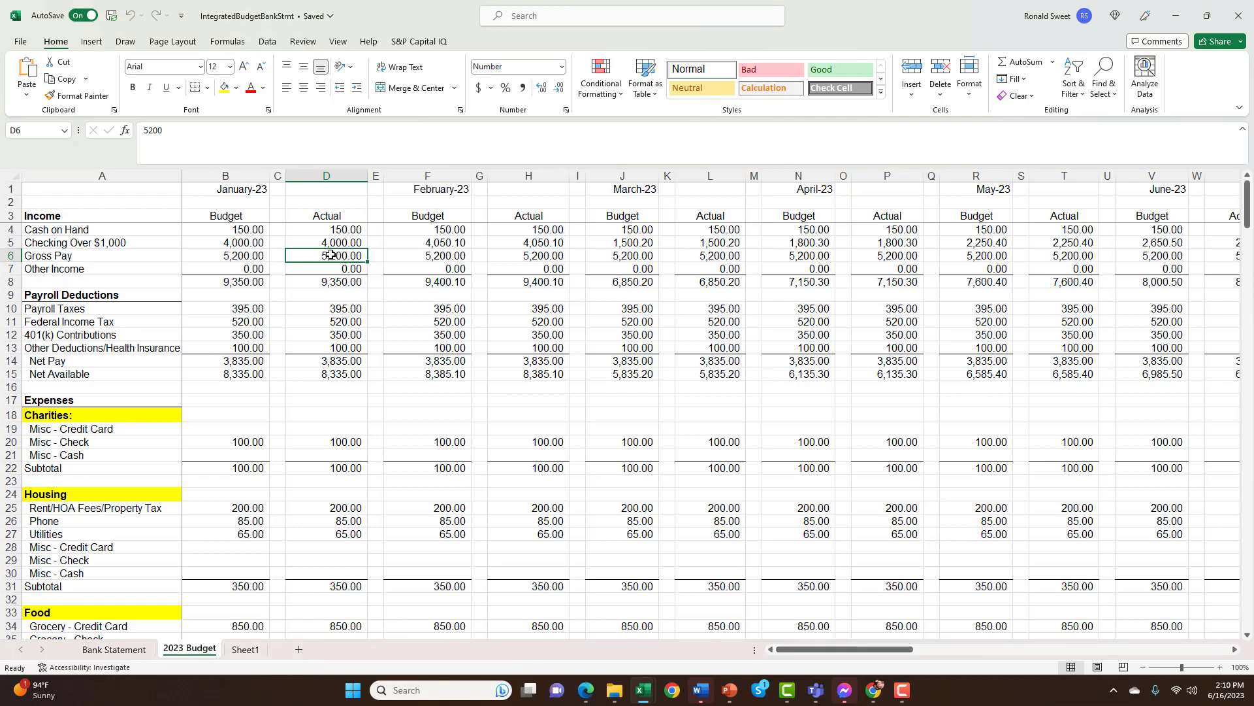
Set January's Phone expense to 87 in both the Actual and Budget columns
{"action": "left_click", "coordinate": [235, 522]}
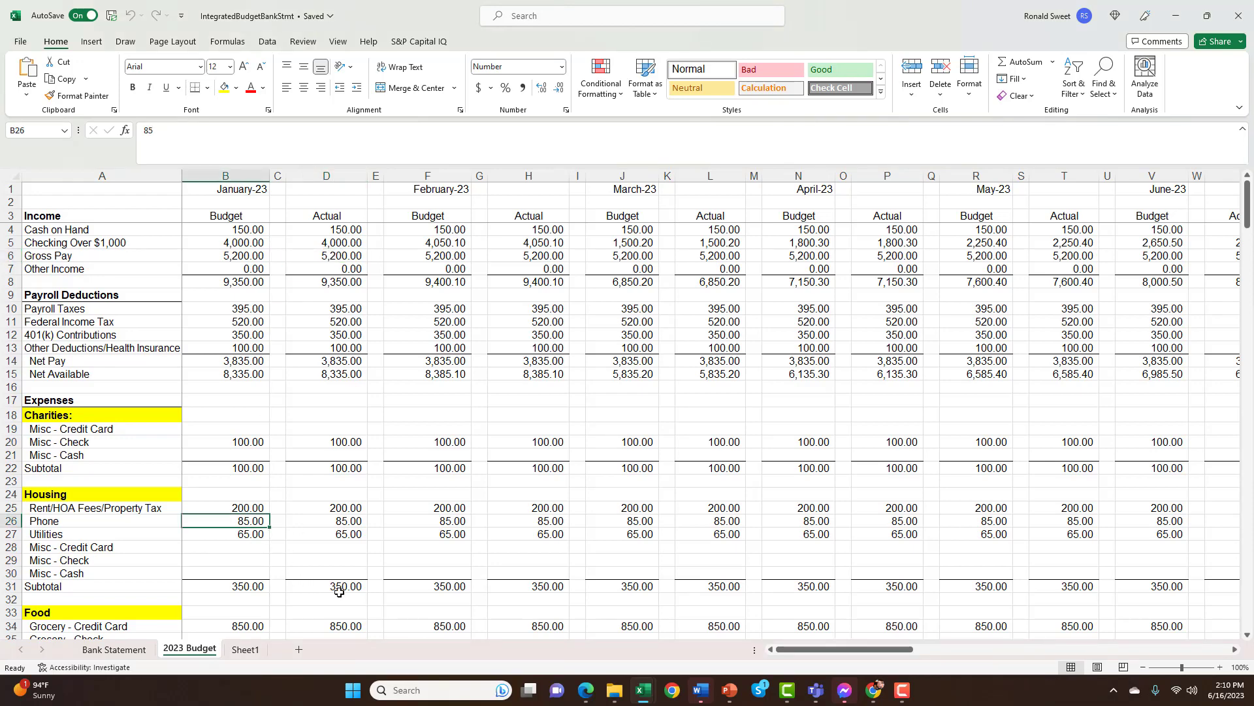
{"action": "key", "text": "Right"}
{"action": "key", "text": "Right"}
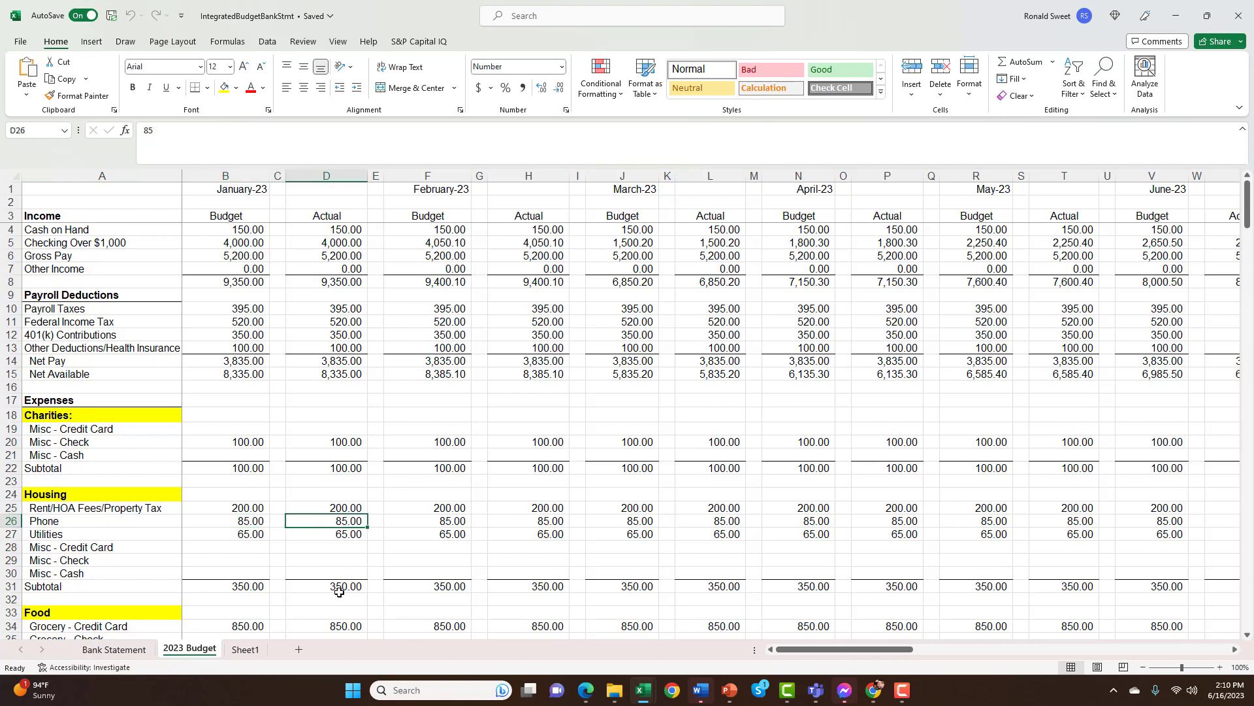
{"action": "type", "text": "87"}
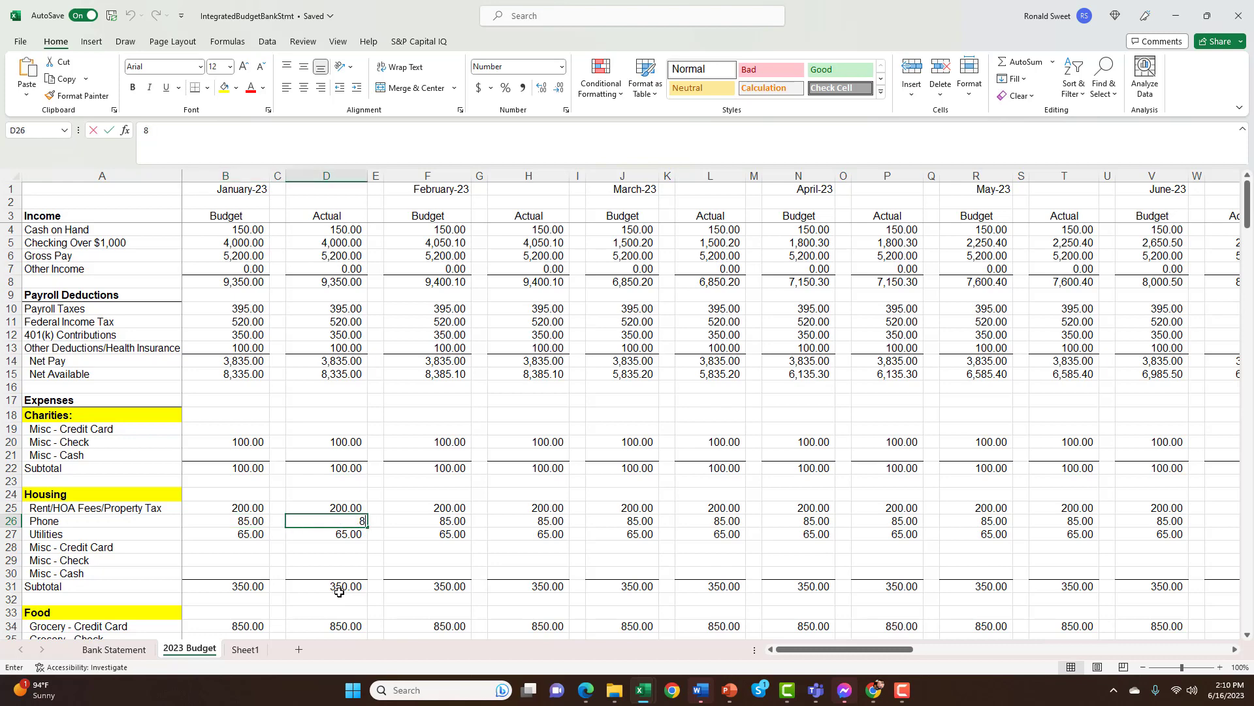
{"action": "key", "text": "Left"}
{"action": "key", "text": "Left"}
{"action": "type", "text": "87"}
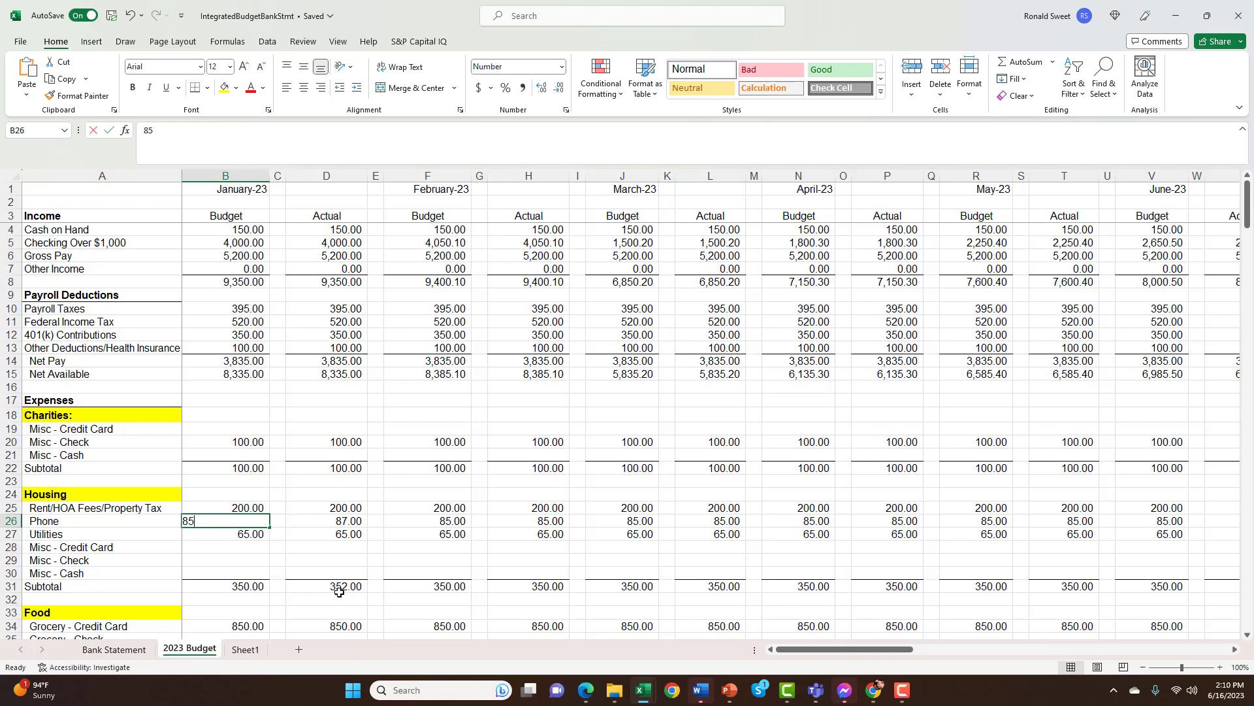
{"action": "key", "text": "Return"}
Compare January's Budget and Actual Phone amounts in row 26
{"action": "key", "text": "Up"}
{"action": "key", "text": "Right"}
{"action": "key", "text": "Right"}
{"action": "key", "text": "Right"}
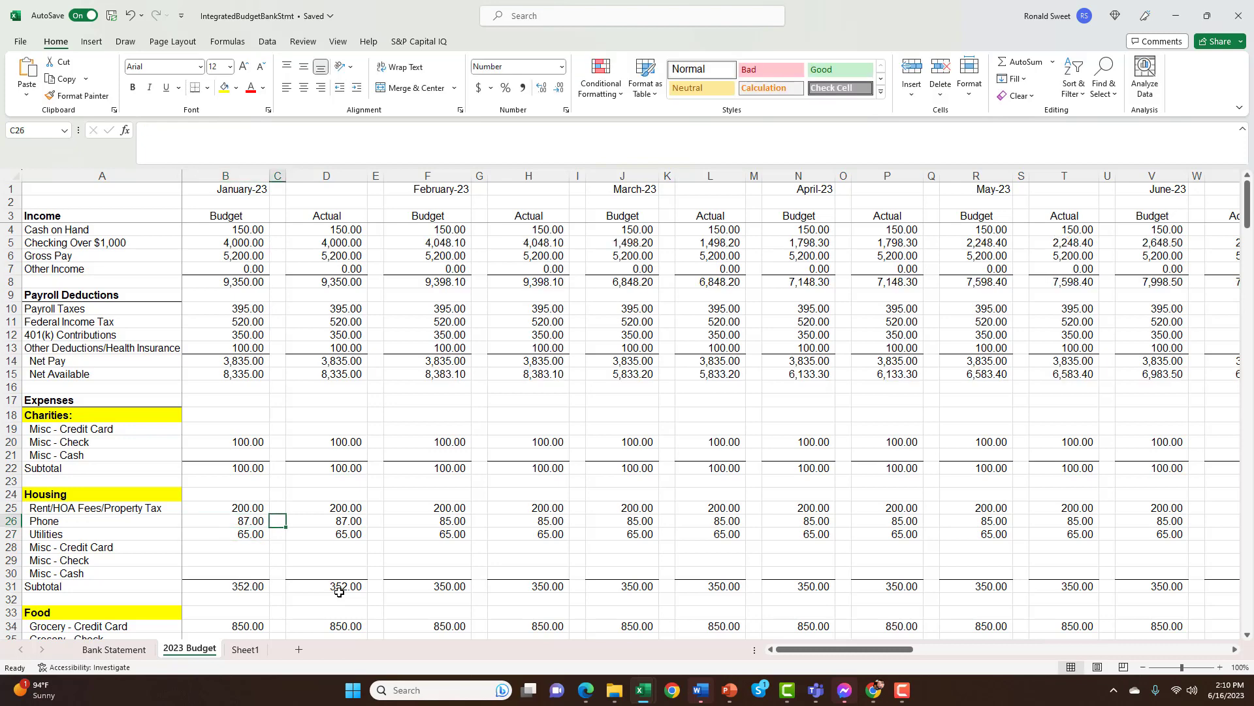
{"action": "key", "text": "Left"}
{"action": "key", "text": "Left"}
{"action": "key", "text": "Left"}
{"action": "key", "text": "Right"}
{"action": "key", "text": "Right"}
{"action": "key", "text": "Right"}
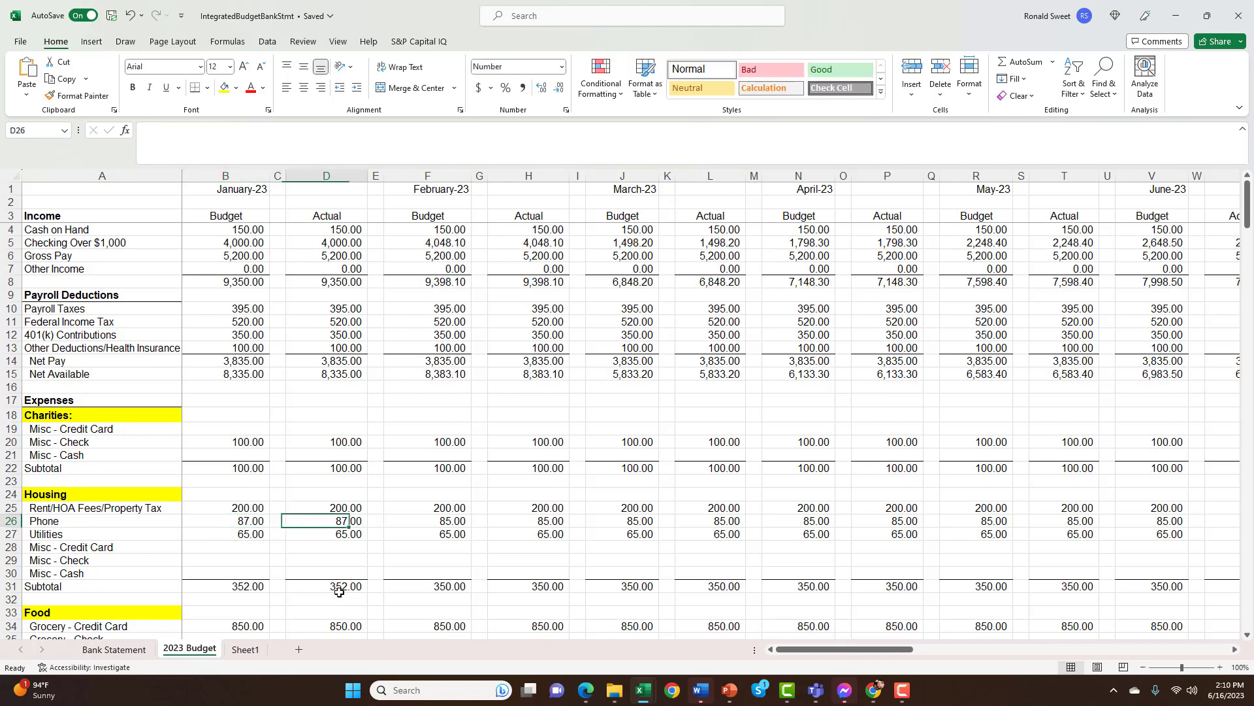
{"action": "key", "text": "Left"}
{"action": "key", "text": "Left"}
{"action": "key", "text": "Left"}
{"action": "key", "text": "Right"}
{"action": "key", "text": "Right"}
{"action": "key", "text": "Right"}
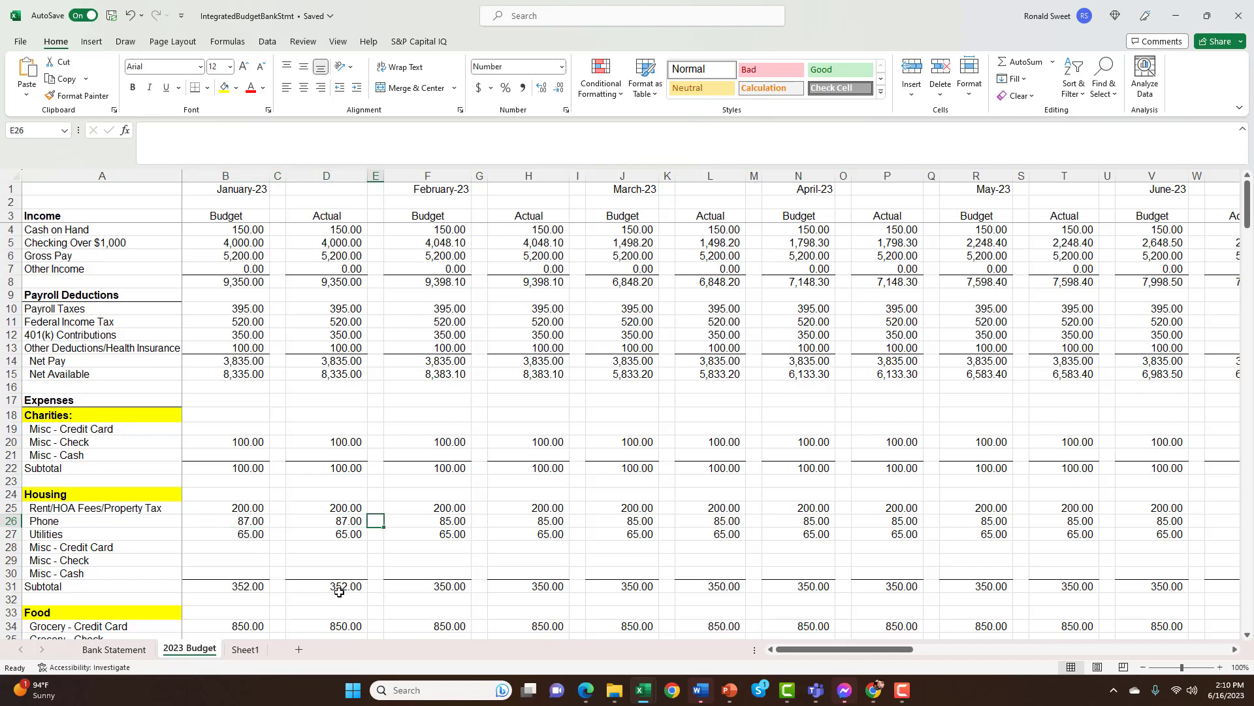
{"action": "key", "text": "Left"}
{"action": "key", "text": "Left"}
{"action": "key", "text": "Left"}
Set January's Phone expense back to 85 in both the Budget and Actual columns
{"action": "key", "text": "Right"}
{"action": "key", "text": "Right"}
{"action": "key", "text": "Right"}
{"action": "key", "text": "Left"}
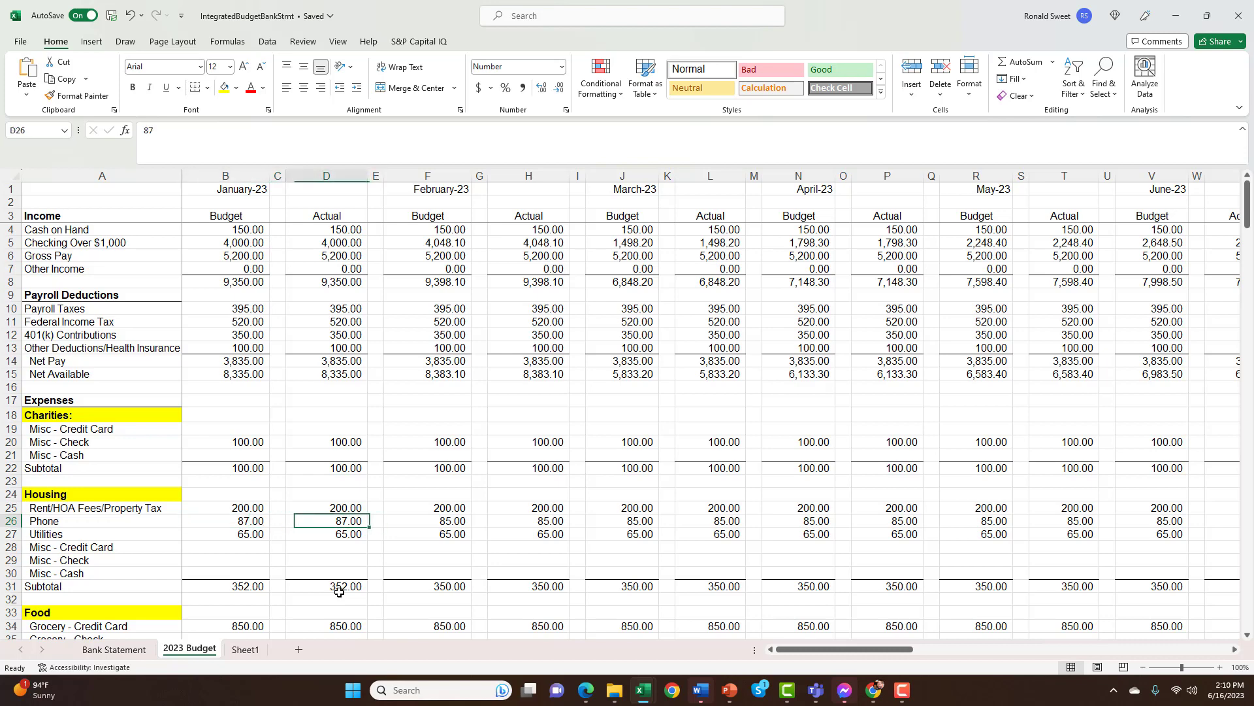
{"action": "key", "text": "Left"}
{"action": "key", "text": "Left"}
{"action": "type", "text": "85"}
{"action": "key", "text": "Right"}
{"action": "key", "text": "Right"}
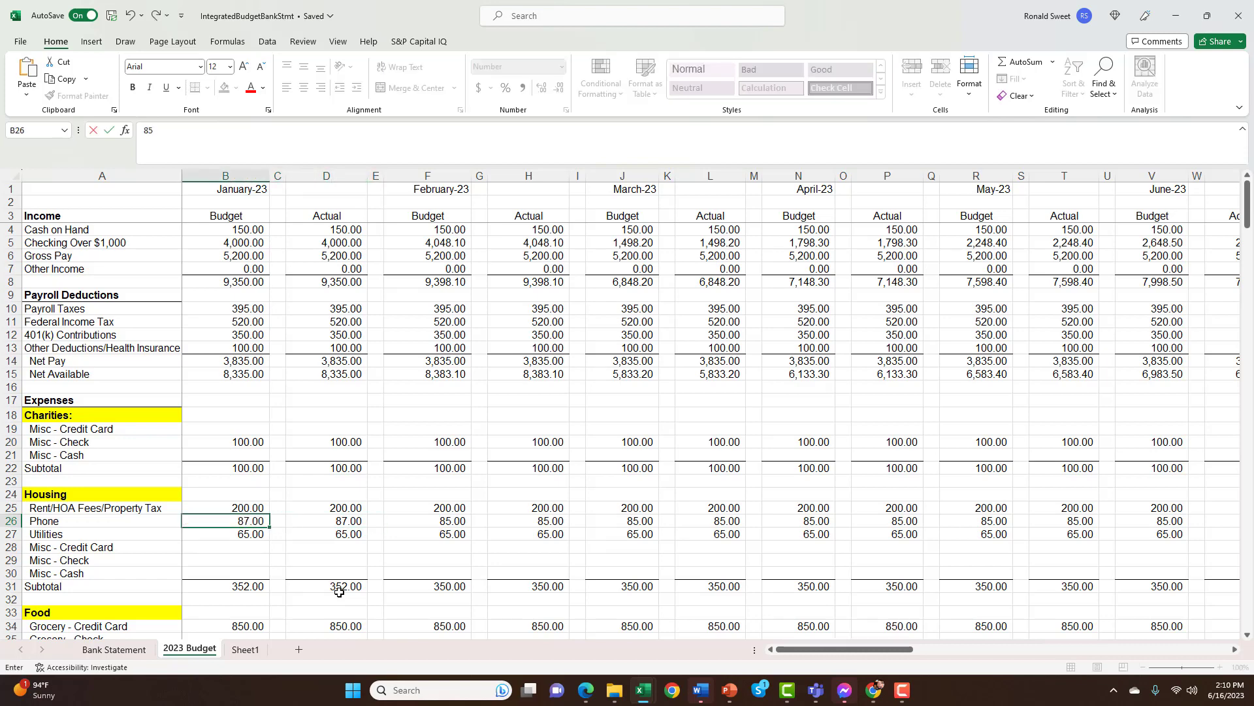
{"action": "type", "text": "85"}
{"action": "key", "text": "Return"}
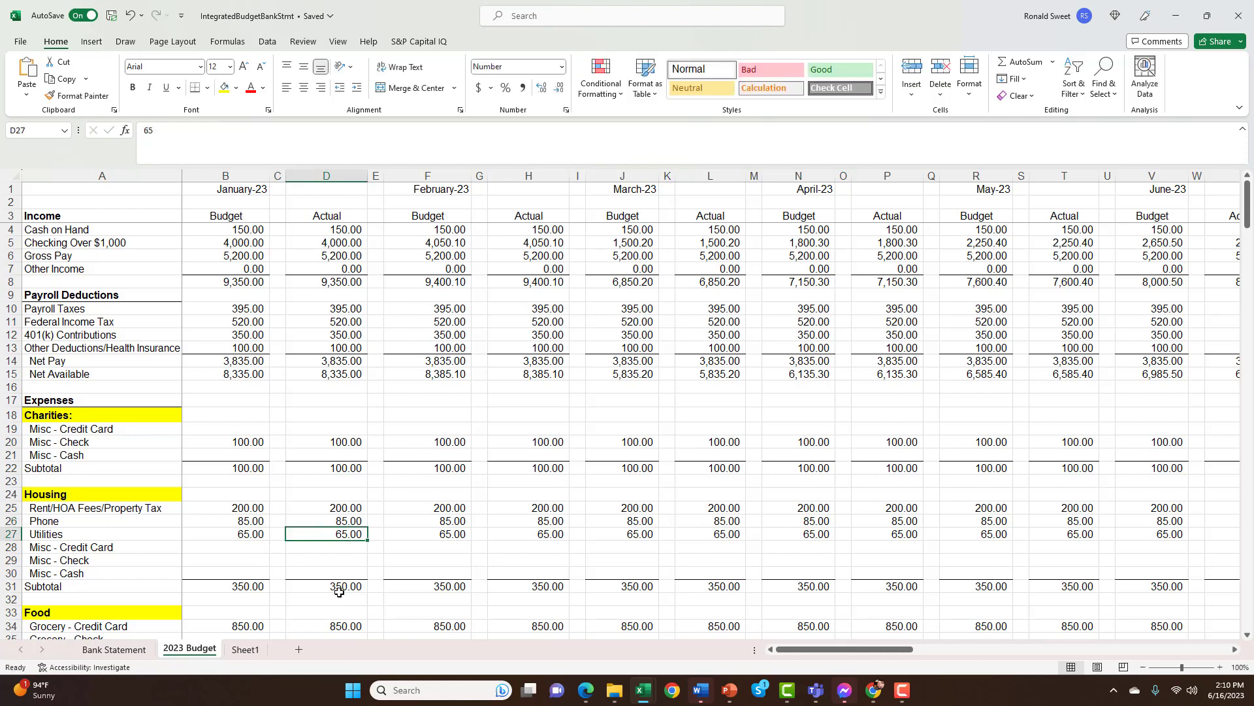
Enter 5000 as January's Budget and Actual amounts for Housing Misc - Credit Card in row 28
{"action": "key", "text": "Down"}
{"action": "key", "text": "Left"}
{"action": "key", "text": "Left"}
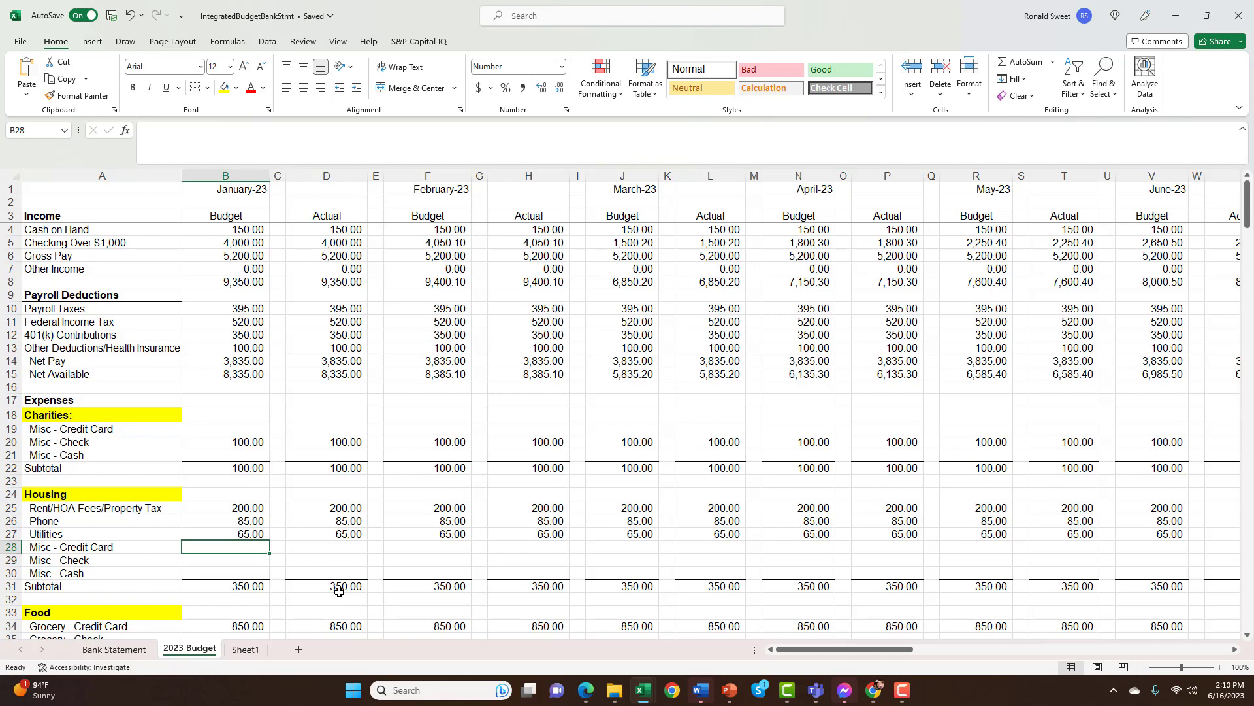
{"action": "type", "text": "50"}
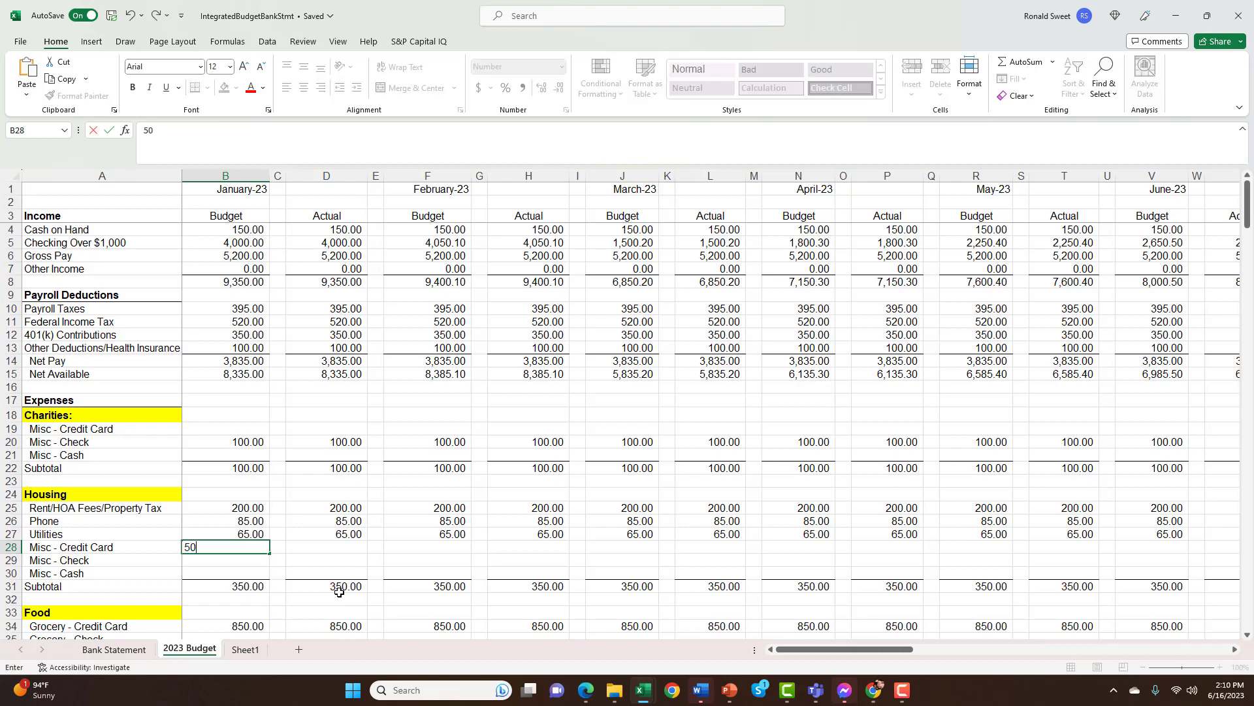
{"action": "key", "text": "Right"}
{"action": "key", "text": "Right"}
{"action": "type", "text": "5000"}
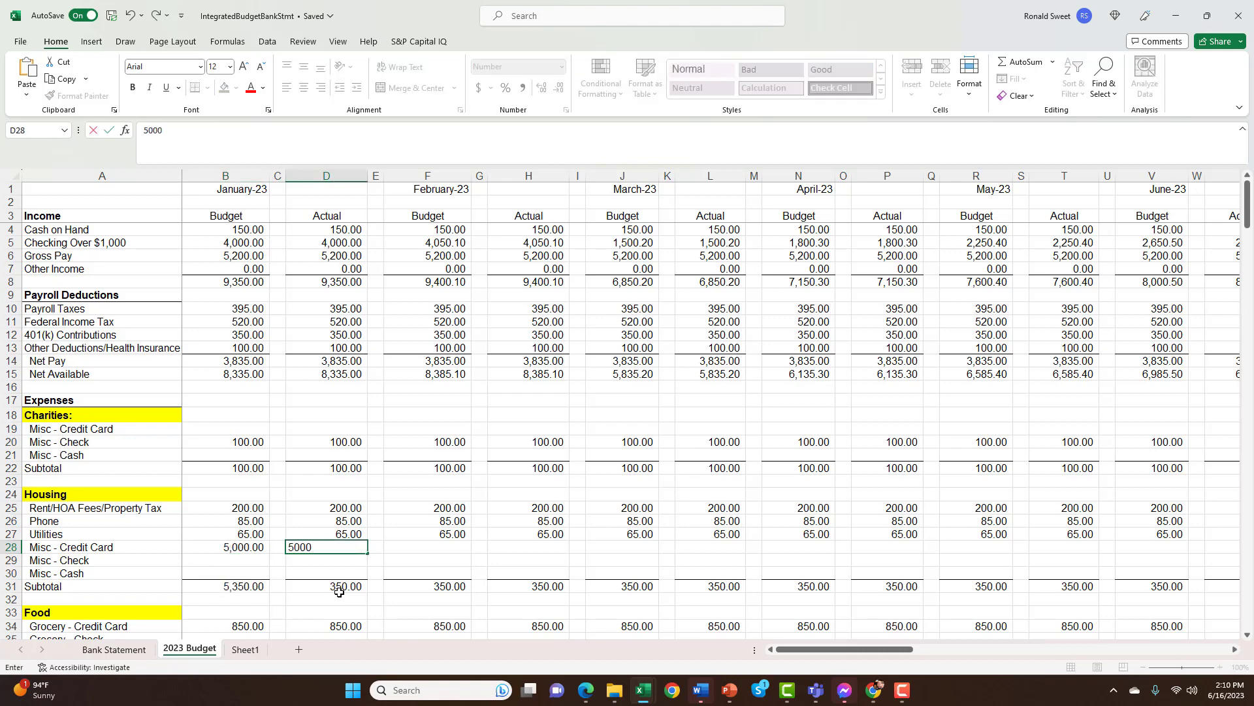
{"action": "key", "text": "Right"}
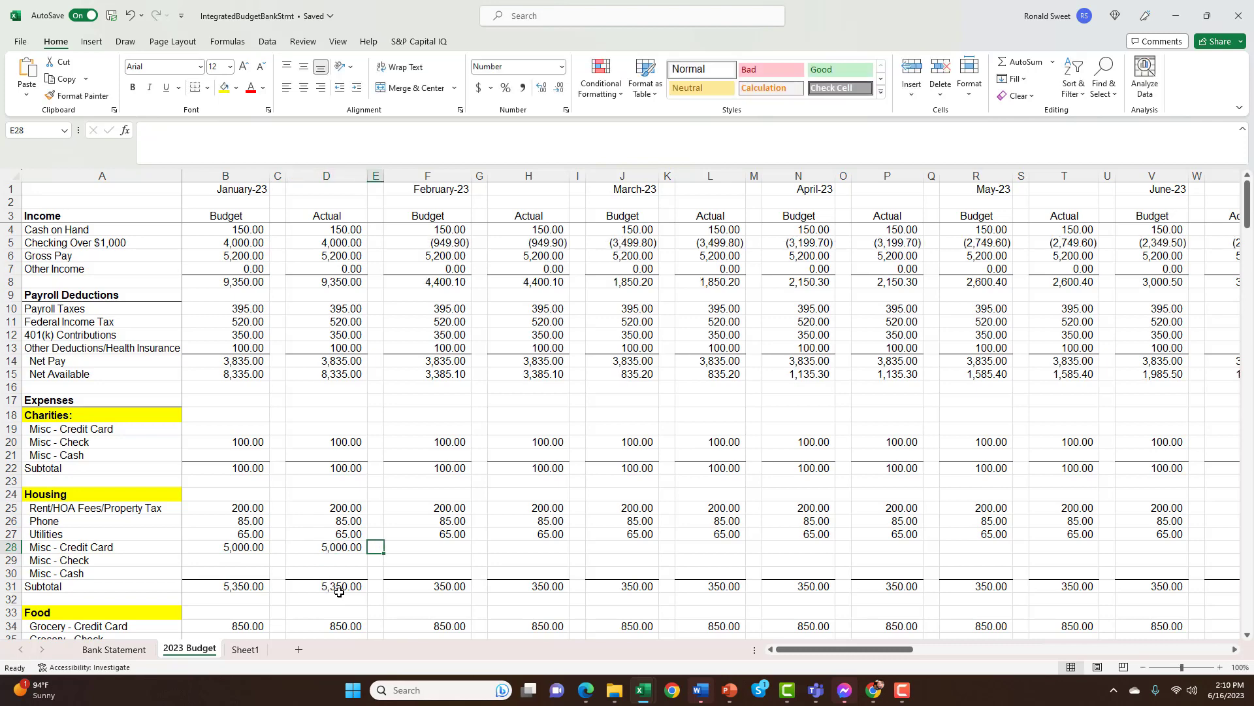
Add the note Air Conditioner in cell E28, beside the Misc - Credit Card amounts
{"action": "type", "text": "Air Conditio"}
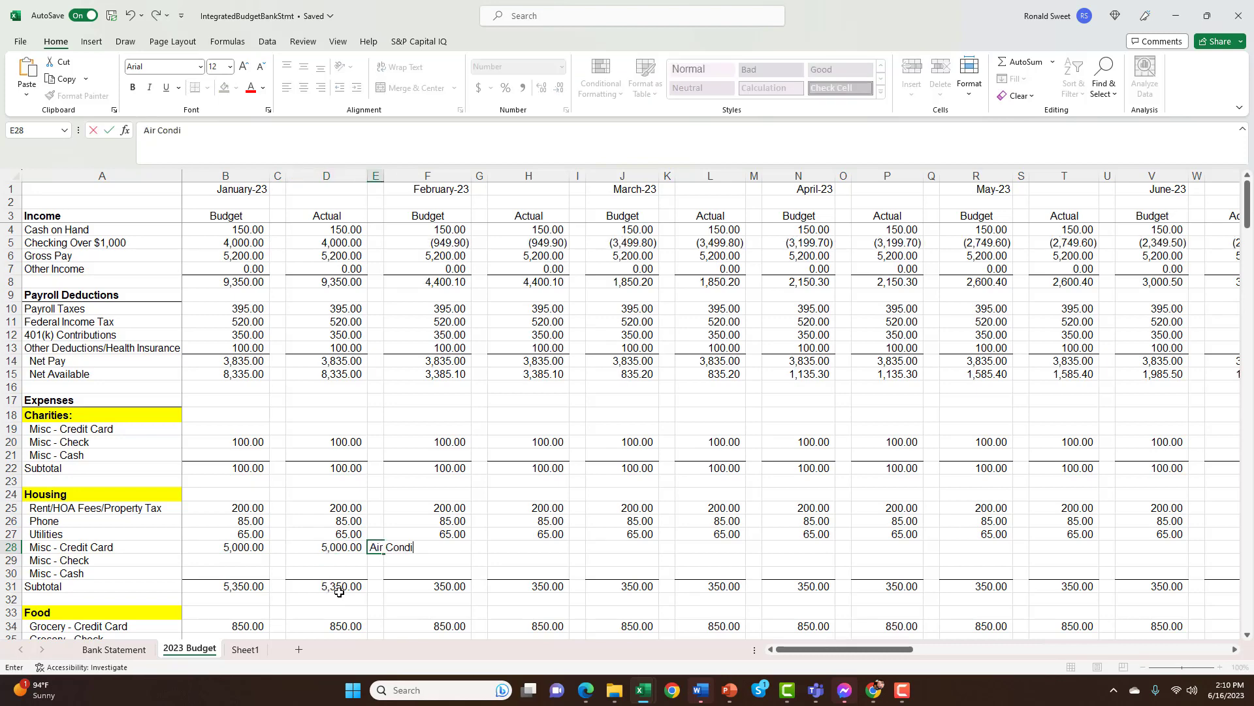
{"action": "type", "text": "ner"}
{"action": "key", "text": "ctrl+Return"}
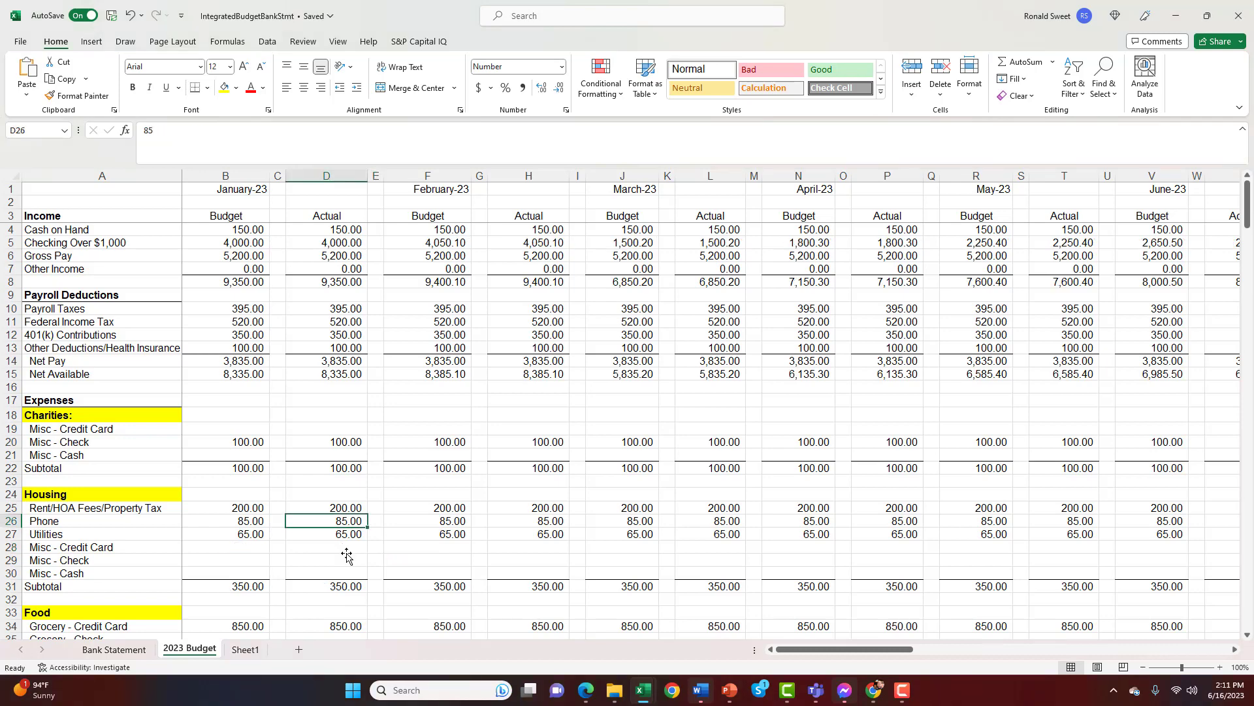
Go back up January's Actual column to the Budget and Actual headings in row 3
{"action": "key", "text": "Up"}
{"action": "key", "text": "Up"}
{"action": "key", "text": "Up"}
{"action": "key", "text": "Up"}
{"action": "key", "text": "Up"}
{"action": "key", "text": "Up"}
{"action": "key", "text": "Up"}
{"action": "key", "text": "Up"}
{"action": "key", "text": "Up"}
{"action": "key", "text": "Up"}
{"action": "key", "text": "Up"}
{"action": "key", "text": "Up"}
{"action": "key", "text": "Up"}
{"action": "key", "text": "Up"}
{"action": "key", "text": "Up"}
{"action": "key", "text": "Up"}
{"action": "key", "text": "Up"}
{"action": "key", "text": "Up"}
{"action": "key", "text": "Up"}
{"action": "key", "text": "Up"}
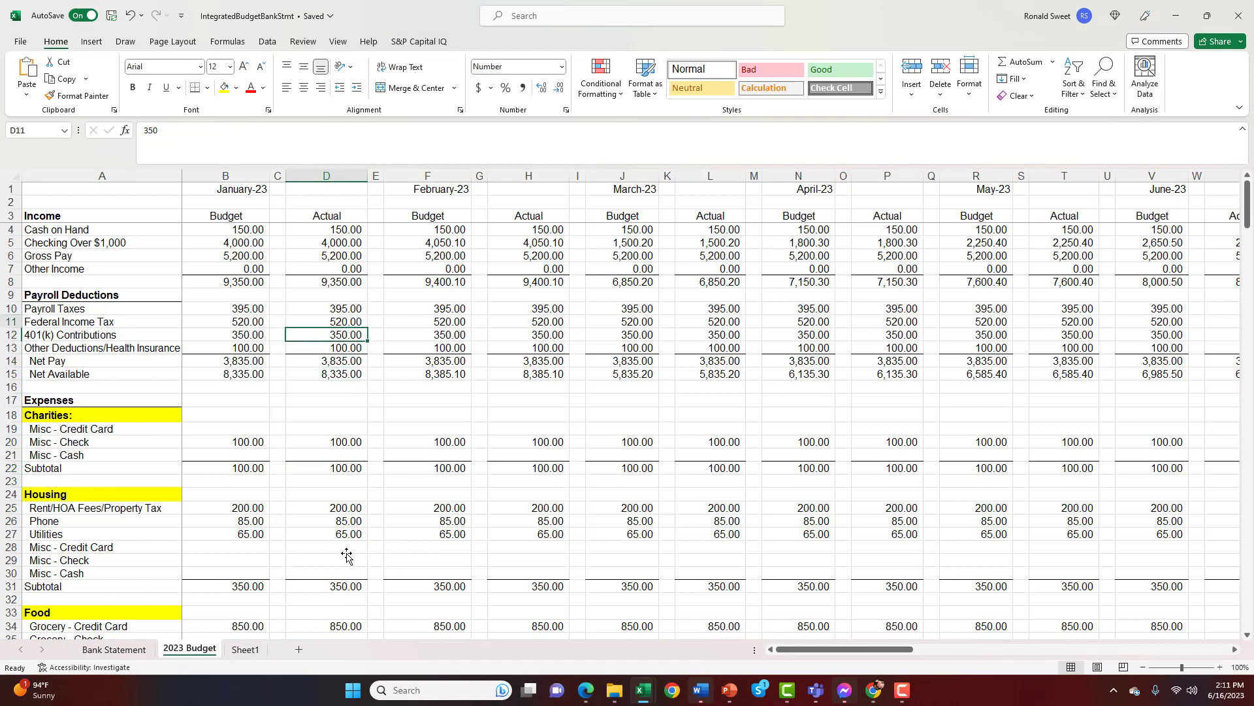
{"action": "key", "text": "Up"}
{"action": "key", "text": "Up"}
{"action": "key", "text": "Up"}
{"action": "key", "text": "Left"}
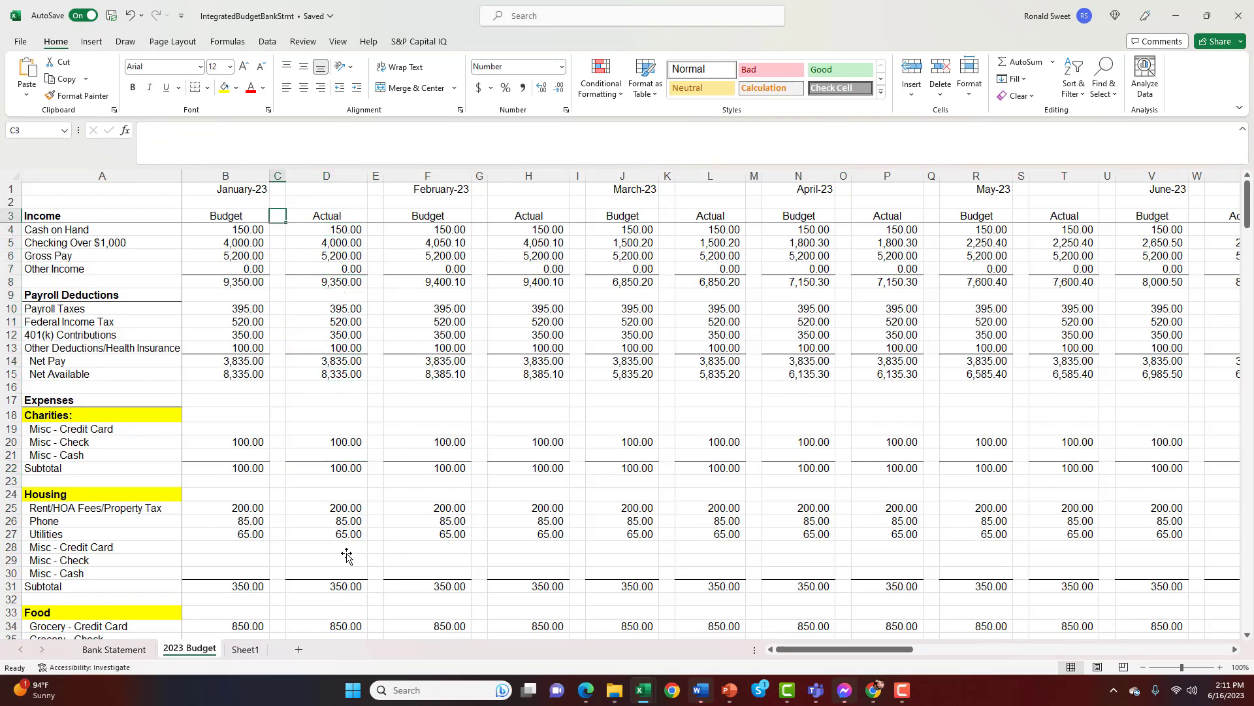
Examine January's Budget entries for Cash on Hand, Checking Over $1,000 and Gross Pay, including the Bank Statement link in B5
{"action": "key", "text": "Left"}
{"action": "key", "text": "Down"}
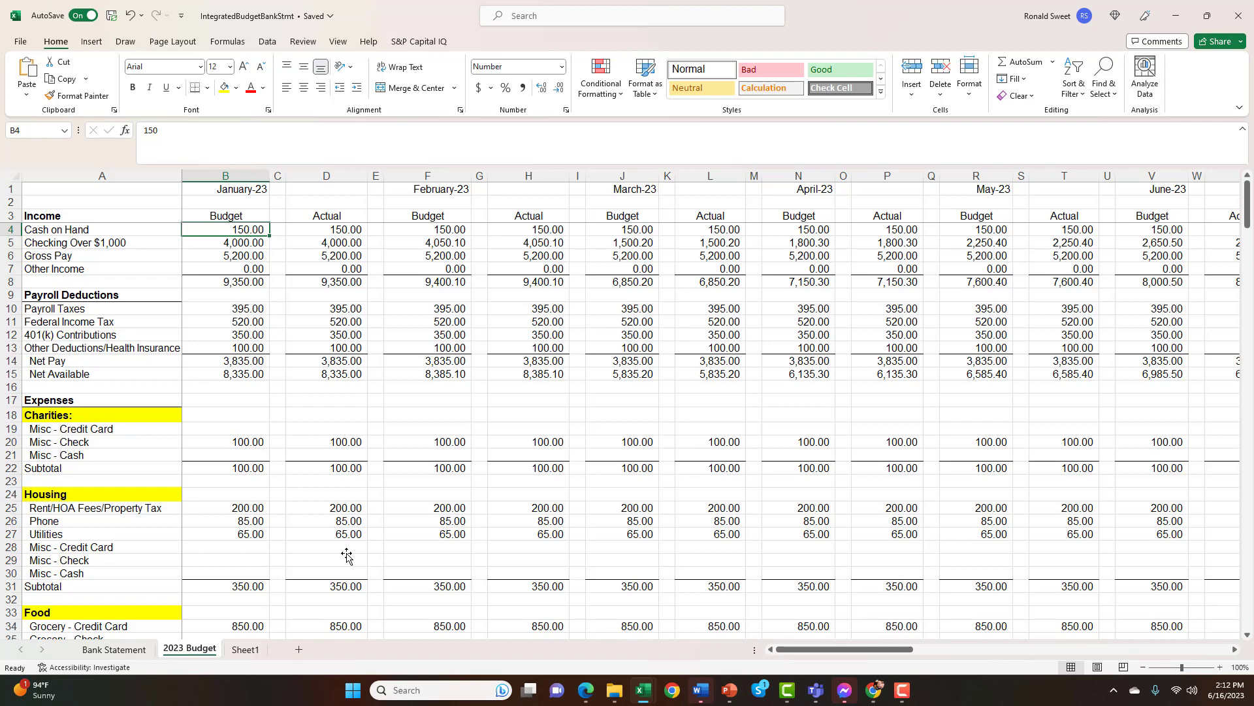
{"action": "key", "text": "Down"}
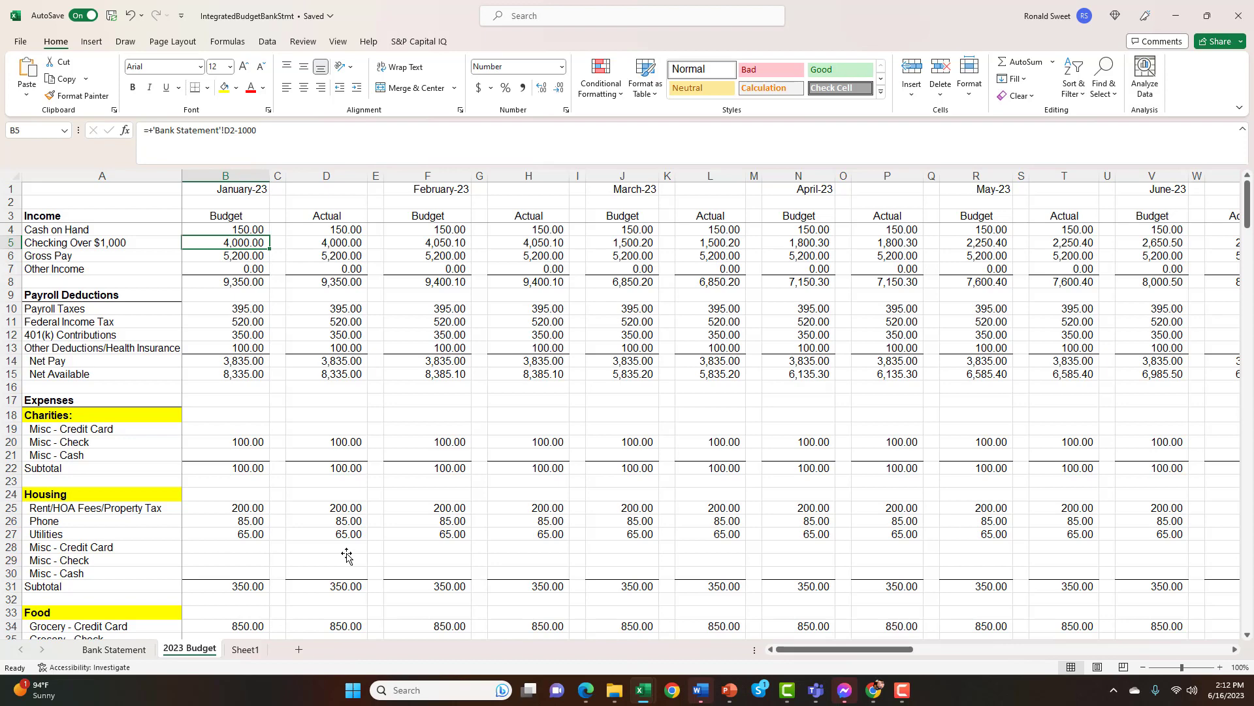
{"action": "key", "text": "Left"}
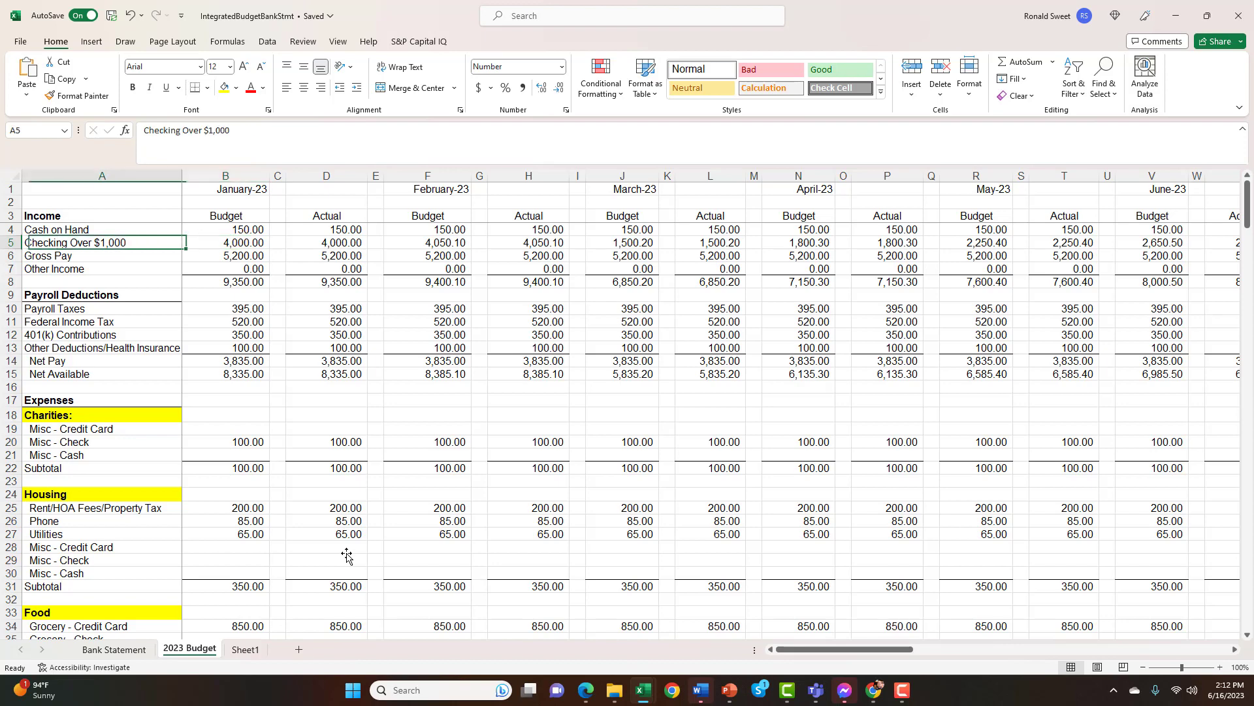
{"action": "key", "text": "Right"}
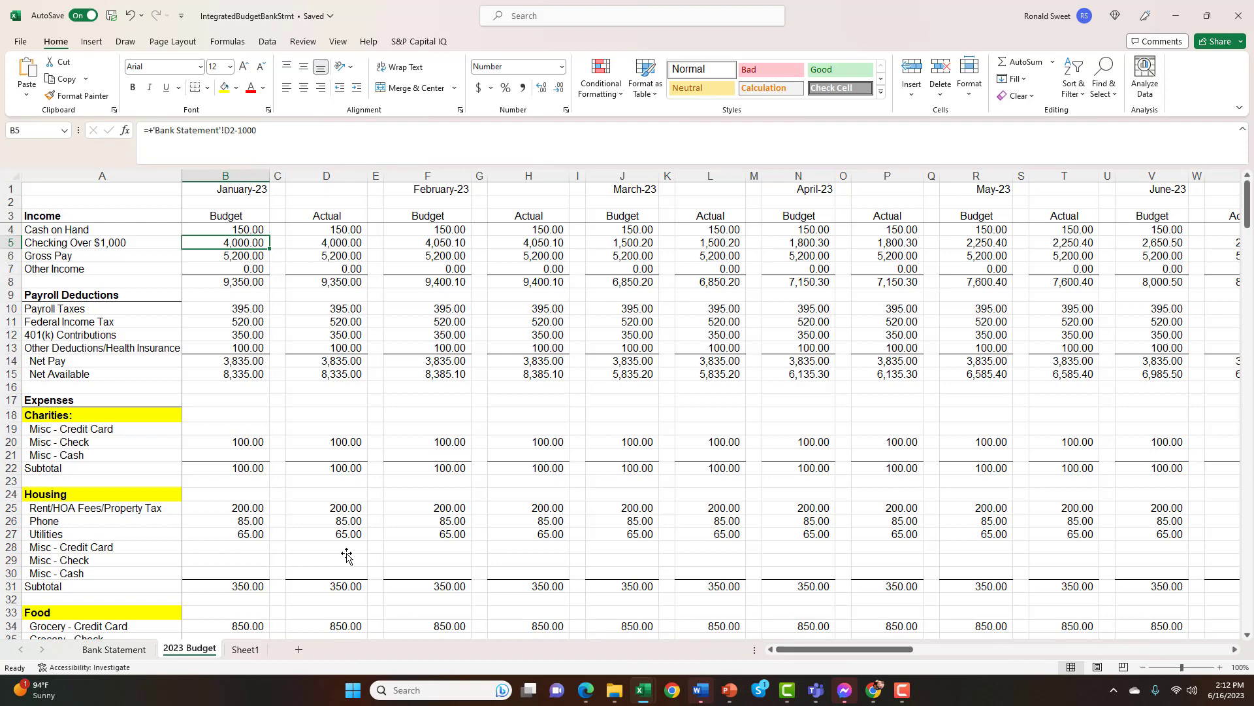
{"action": "key", "text": "Down"}
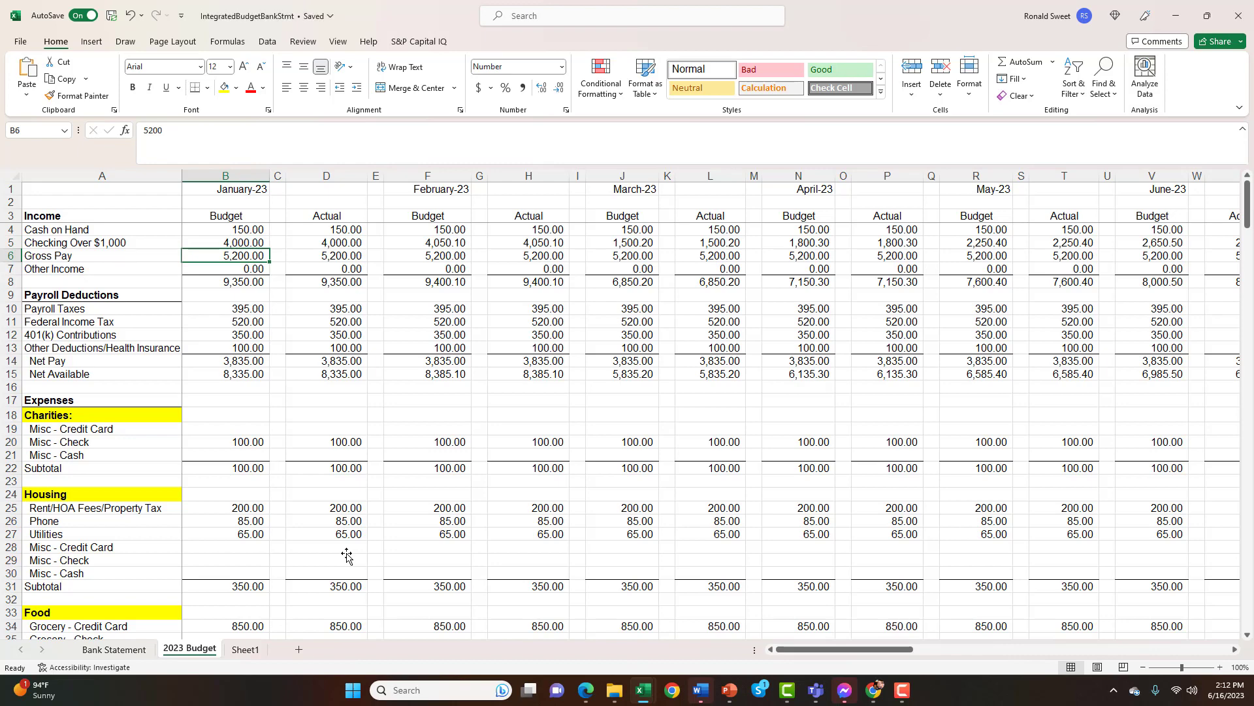
Examine January's Budget payroll deductions, from Payroll Taxes in B10 to Other Deductions/Health Insurance in B13
{"action": "key", "text": "Down"}
{"action": "key", "text": "Down"}
{"action": "key", "text": "Down"}
{"action": "key", "text": "Down"}
{"action": "key", "text": "Down"}
{"action": "key", "text": "Down"}
{"action": "key", "text": "Down"}
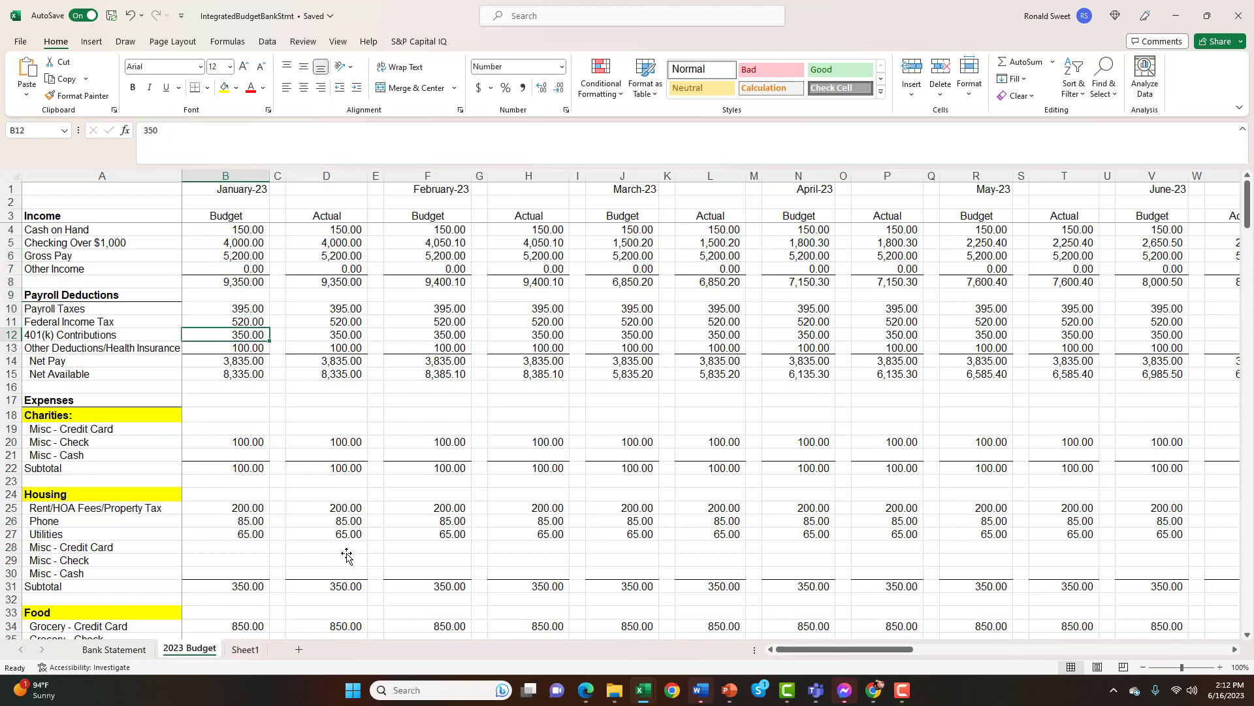
{"action": "key", "text": "Up"}
{"action": "key", "text": "Up"}
{"action": "key", "text": "Up"}
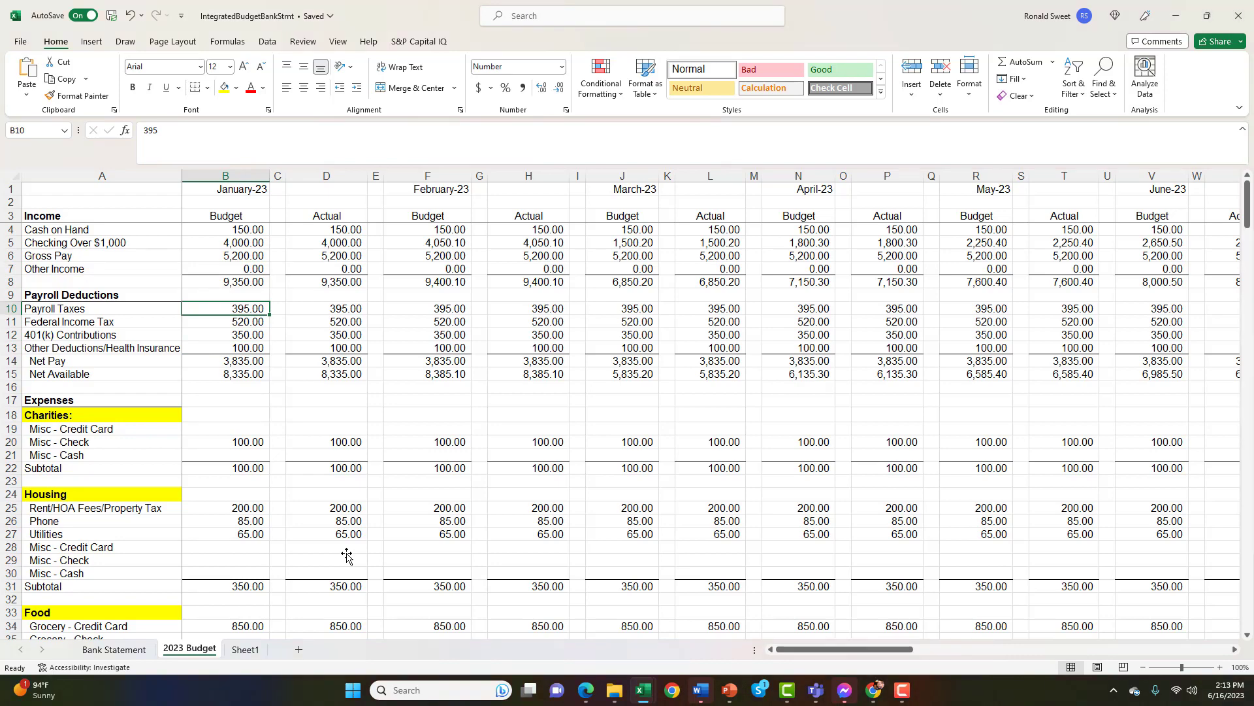
{"action": "key", "text": "Down"}
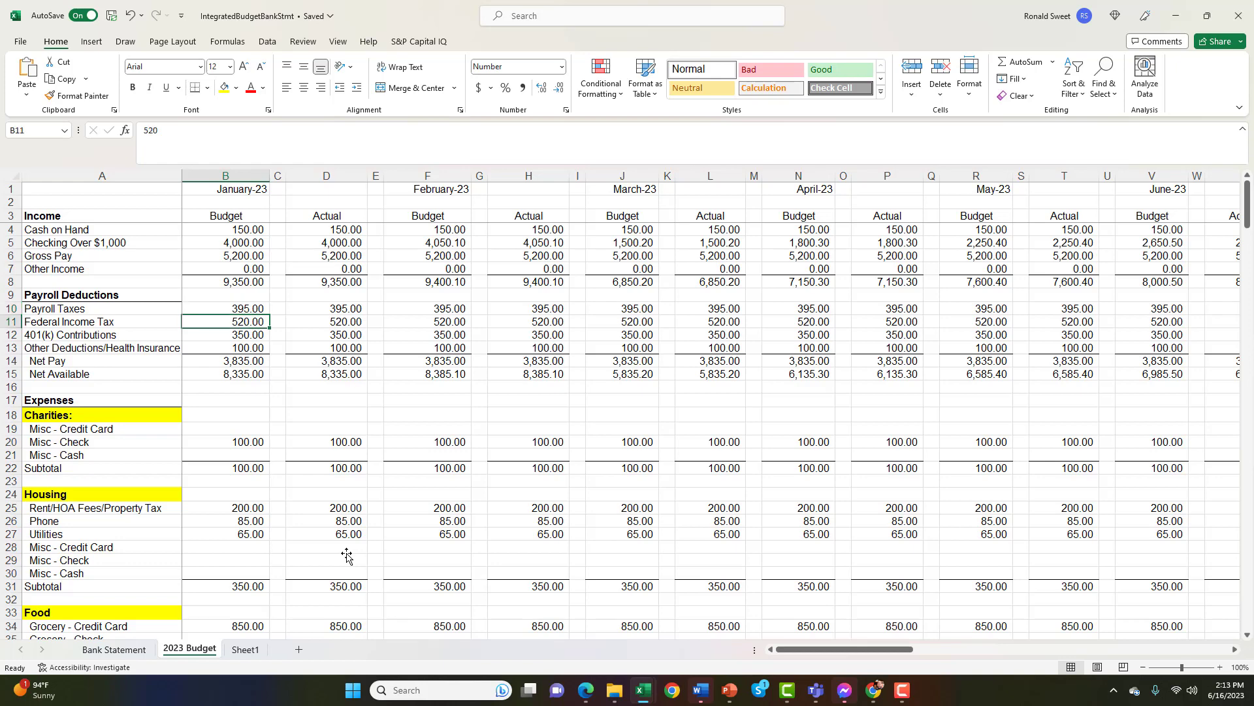
{"action": "key", "text": "Down"}
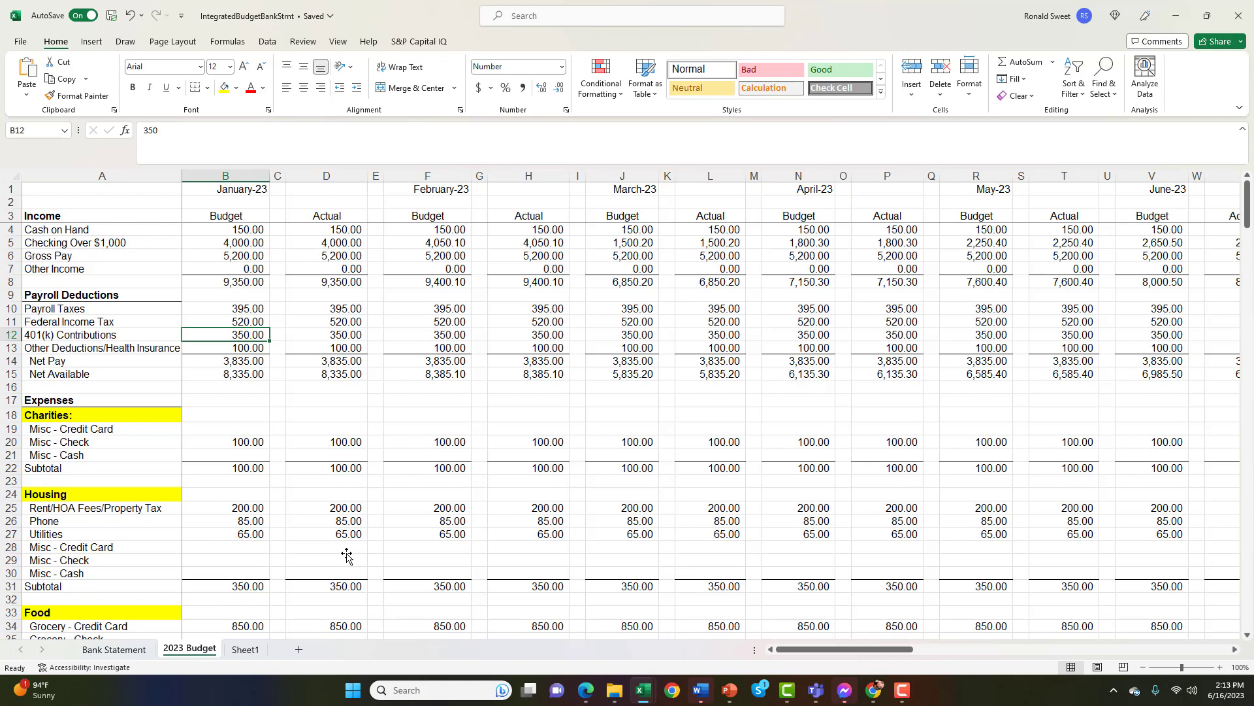
{"action": "key", "text": "Down"}
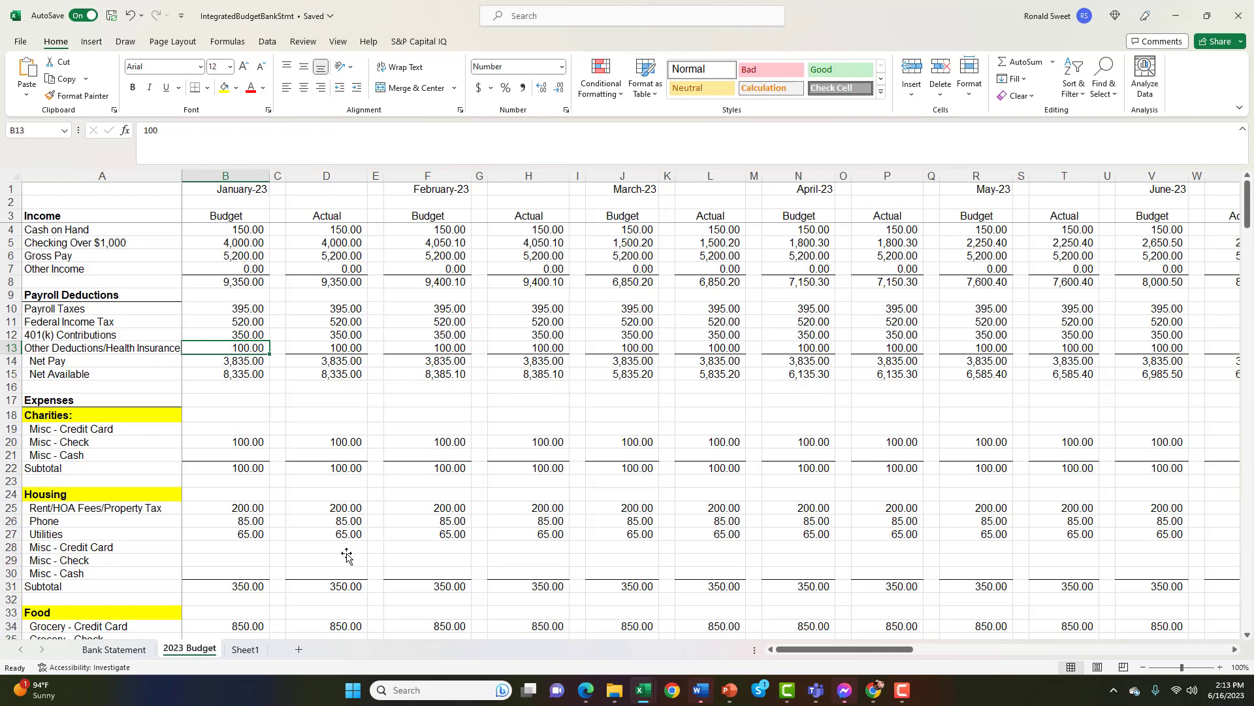
Compare January's Budget Gross Pay in B6 with the payroll deductions listed below it
{"action": "key", "text": "Up"}
{"action": "key", "text": "Up"}
{"action": "key", "text": "Up"}
{"action": "key", "text": "Up"}
{"action": "key", "text": "Up"}
{"action": "key", "text": "Up"}
{"action": "key", "text": "Up"}
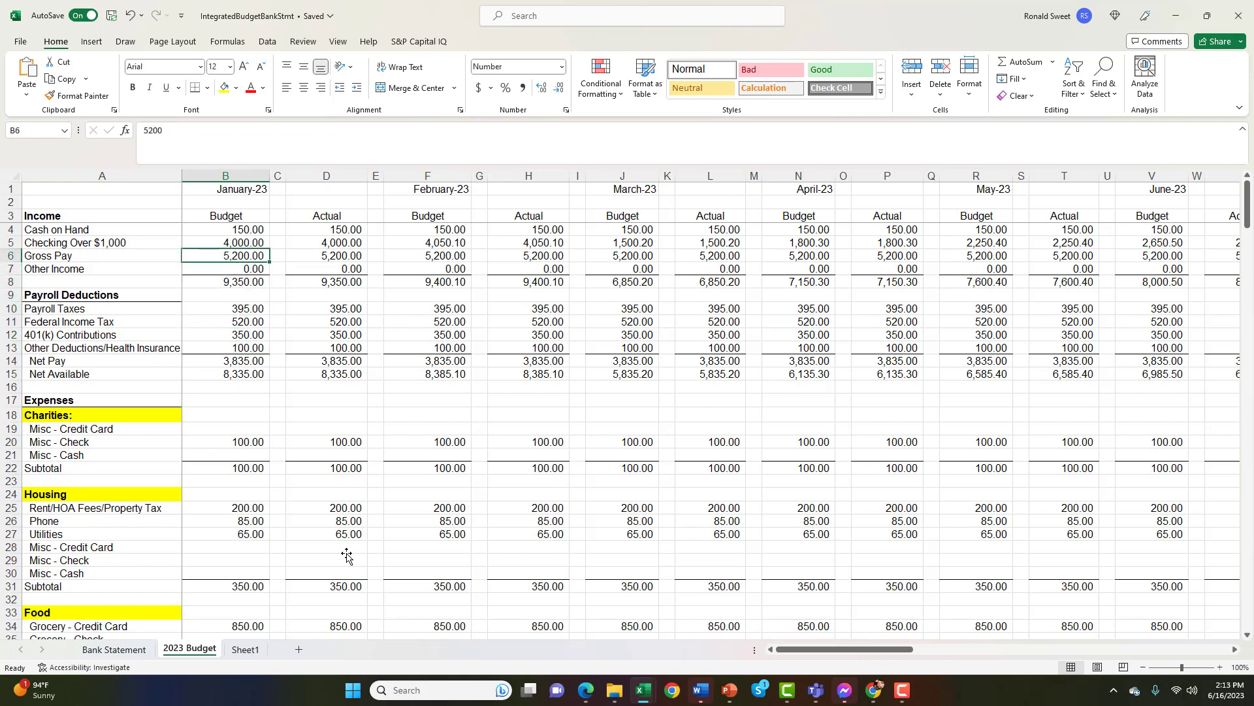
{"action": "key", "text": "Up"}
{"action": "key", "text": "Down"}
{"action": "key", "text": "Up"}
{"action": "key", "text": "Down"}
{"action": "key", "text": "Down"}
{"action": "key", "text": "Down"}
{"action": "key", "text": "Down"}
{"action": "key", "text": "Down"}
{"action": "key", "text": "Down"}
{"action": "key", "text": "Down"}
{"action": "key", "text": "Down"}
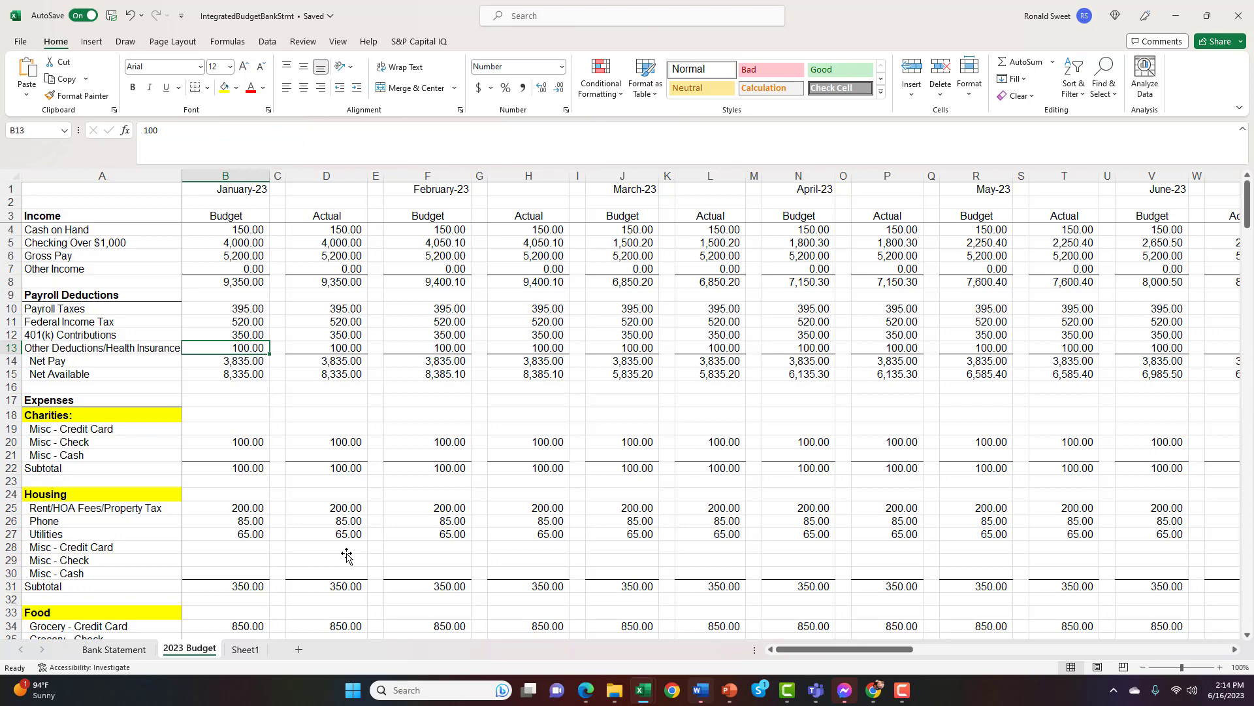
Show the cells summed by January's Budget income total formula in B8, leaving the formula as it is
{"action": "key", "text": "Up"}
{"action": "key", "text": "Up"}
{"action": "key", "text": "Up"}
{"action": "key", "text": "Up"}
{"action": "key", "text": "Up"}
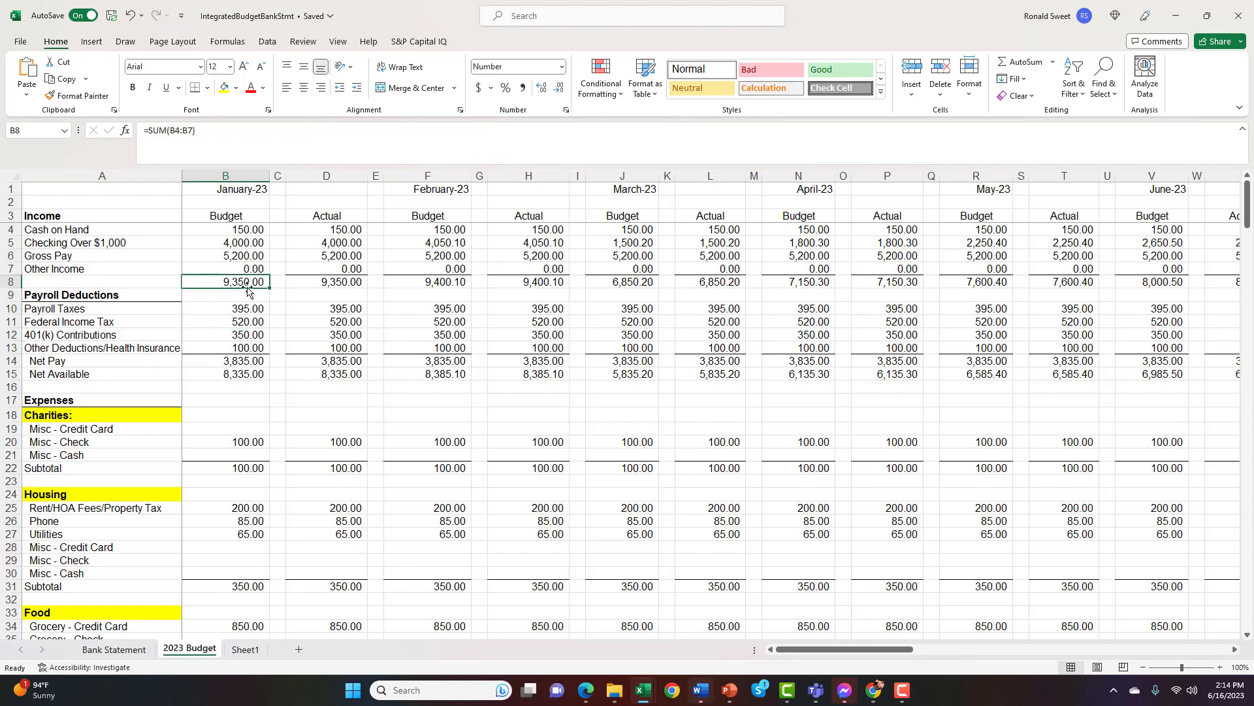
{"action": "double_click", "coordinate": [223, 281]}
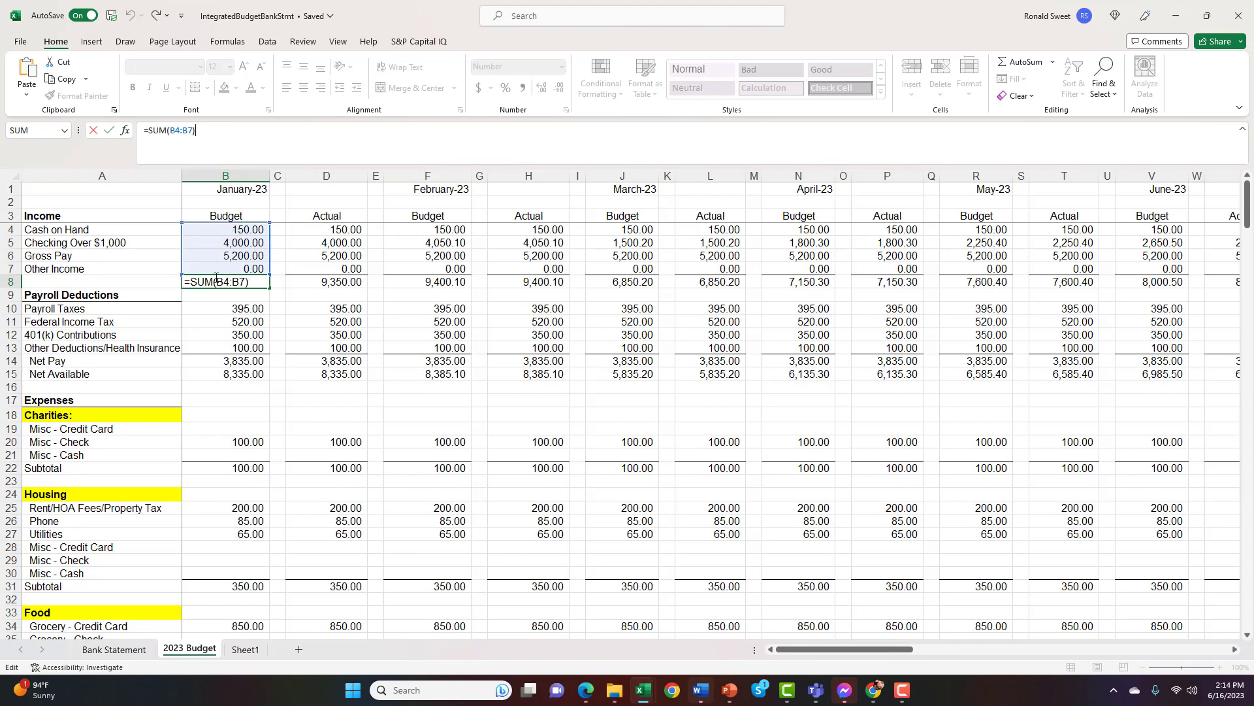
{"action": "left_click", "coordinate": [230, 309]}
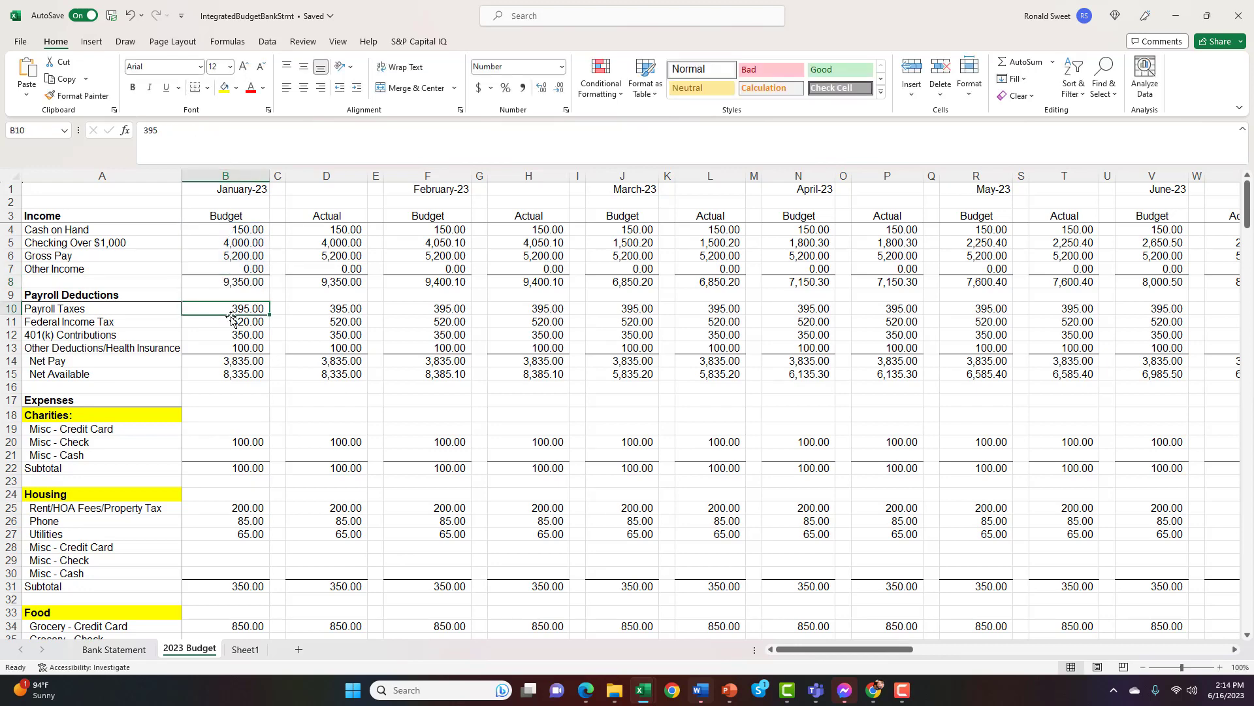
Go through January's deductions to Net Pay in B14 and highlight the SUM(B10:B13) part of its formula
{"action": "left_click", "coordinate": [232, 323]}
{"action": "left_click", "coordinate": [230, 335]}
{"action": "left_click", "coordinate": [230, 348]}
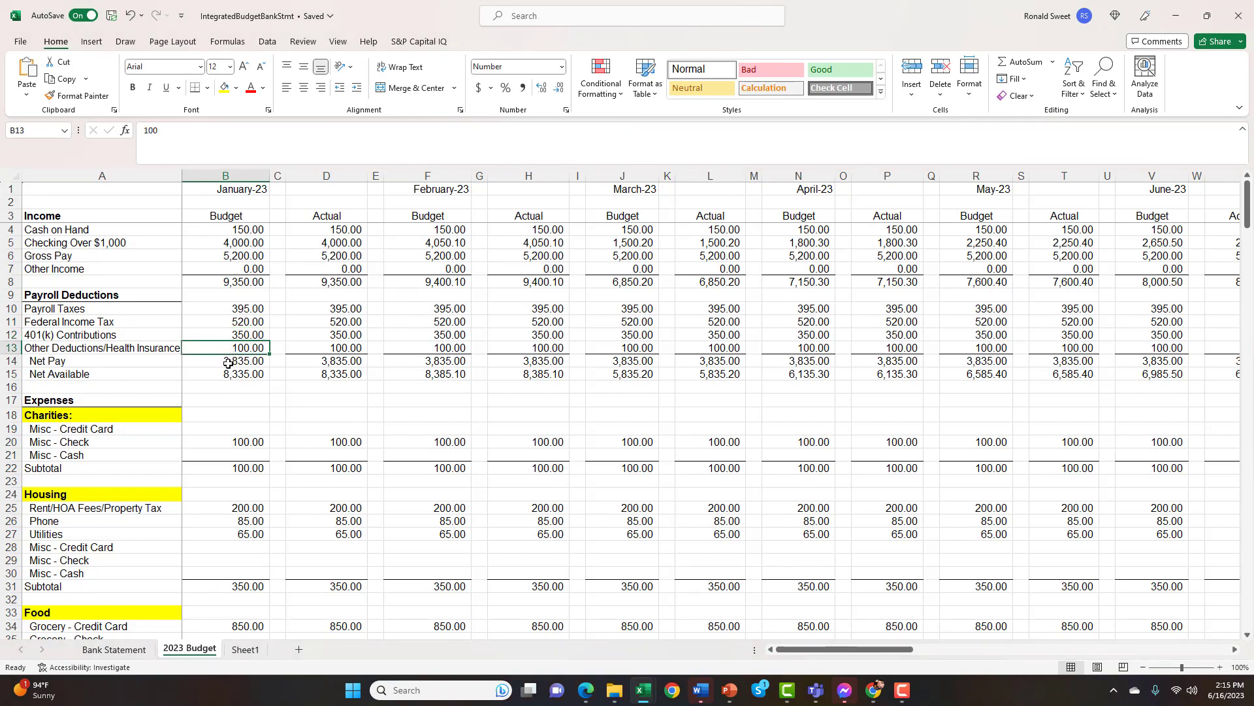
{"action": "left_click", "coordinate": [232, 361]}
{"action": "left_click", "coordinate": [249, 128]}
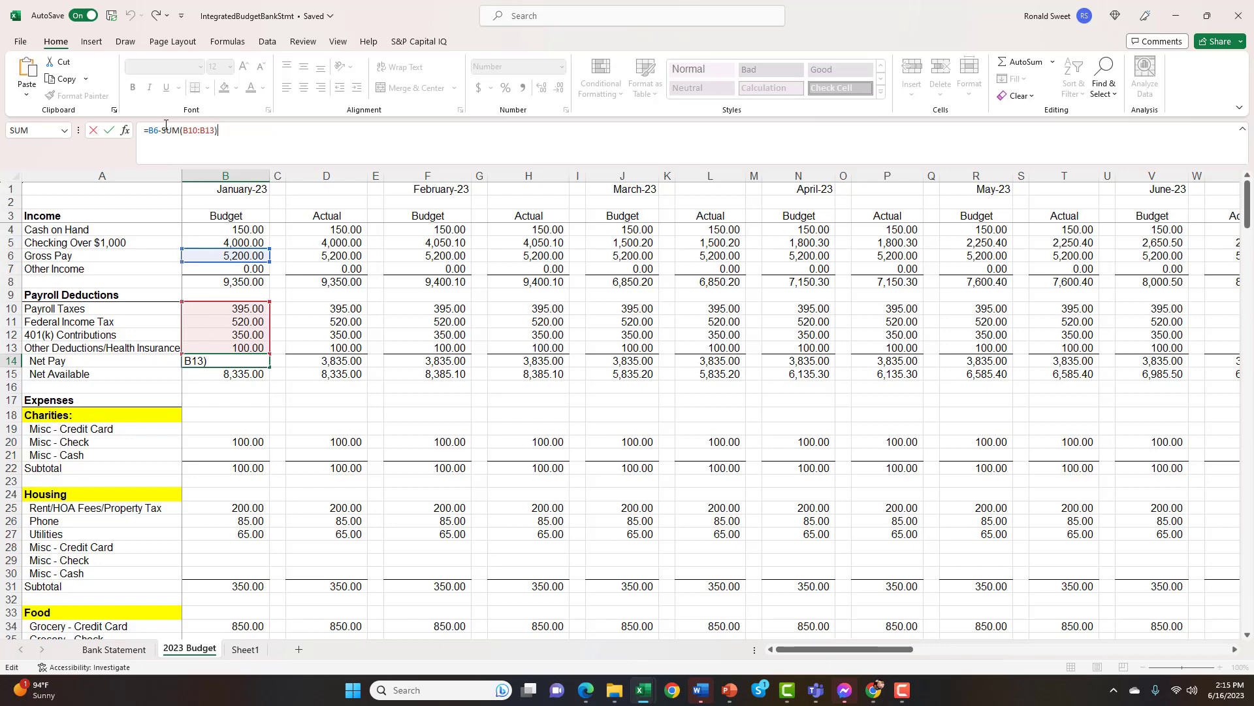
{"action": "left_click_drag", "start_coordinate": [162, 130], "coordinate": [241, 130]}
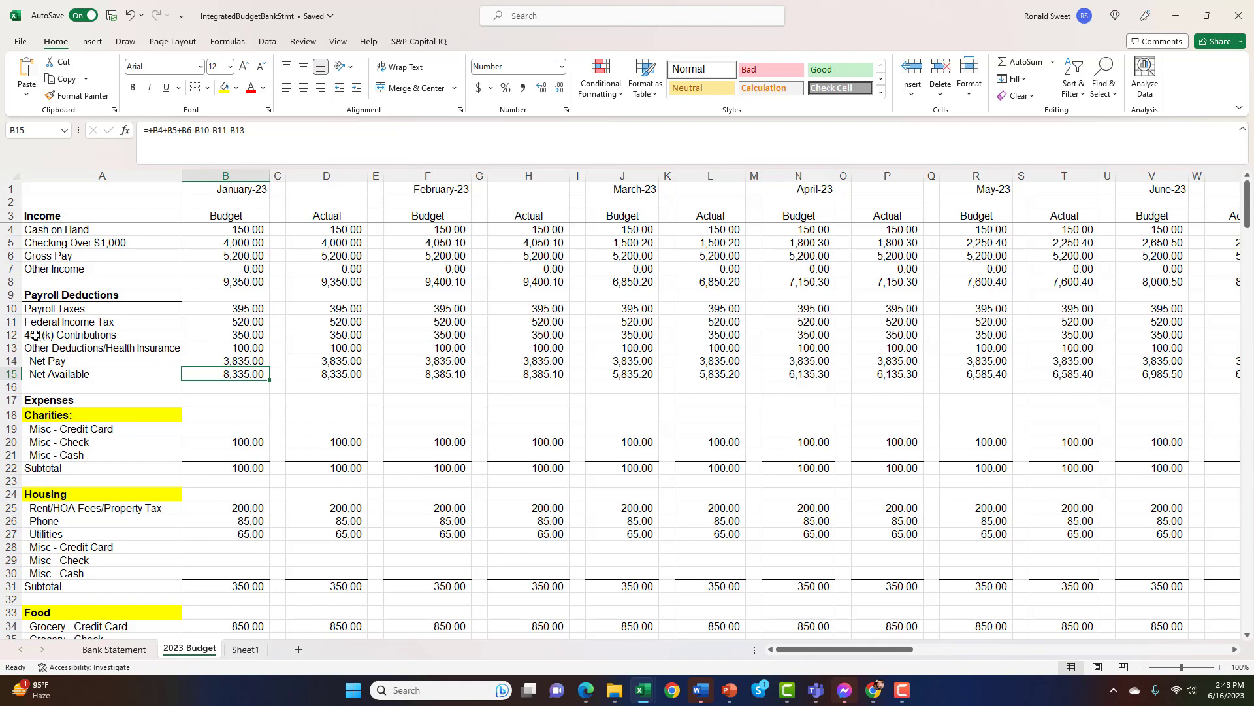
Add Other Income (B7) to January's Budget Net Available formula in B15 and check the cells it references
{"action": "left_click_drag", "start_coordinate": [33, 335], "coordinate": [265, 335]}
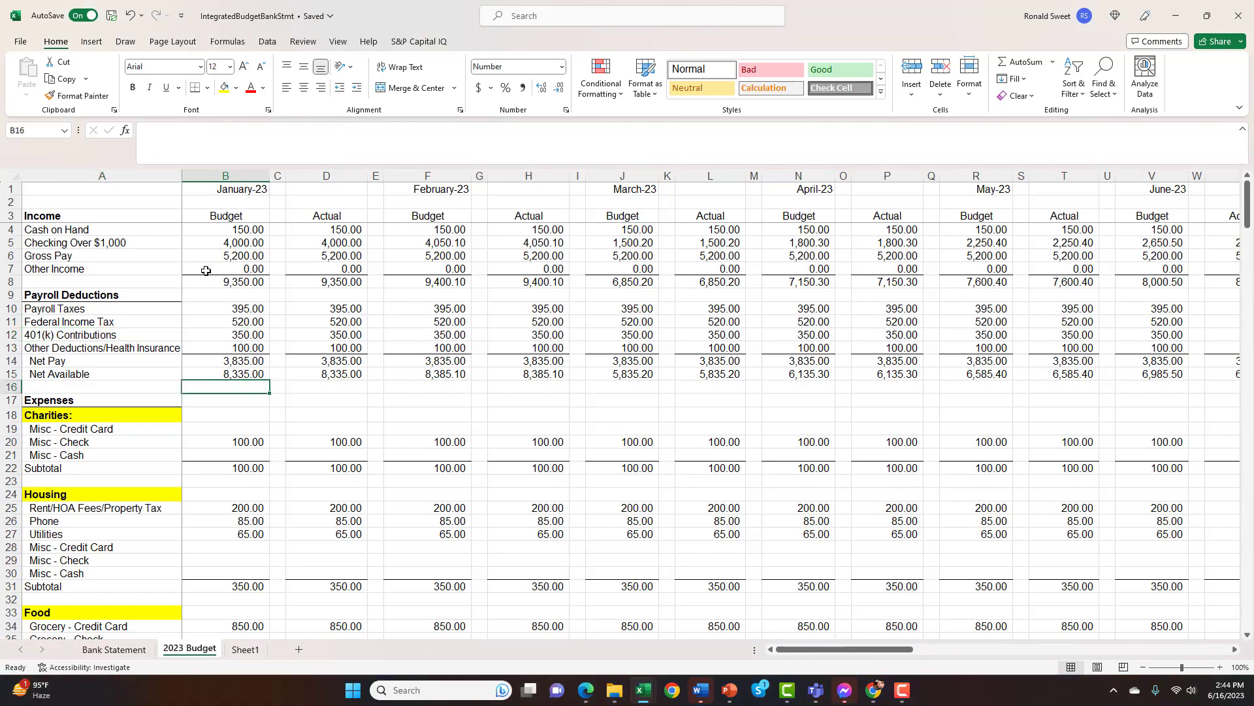
{"action": "key", "text": "Up"}
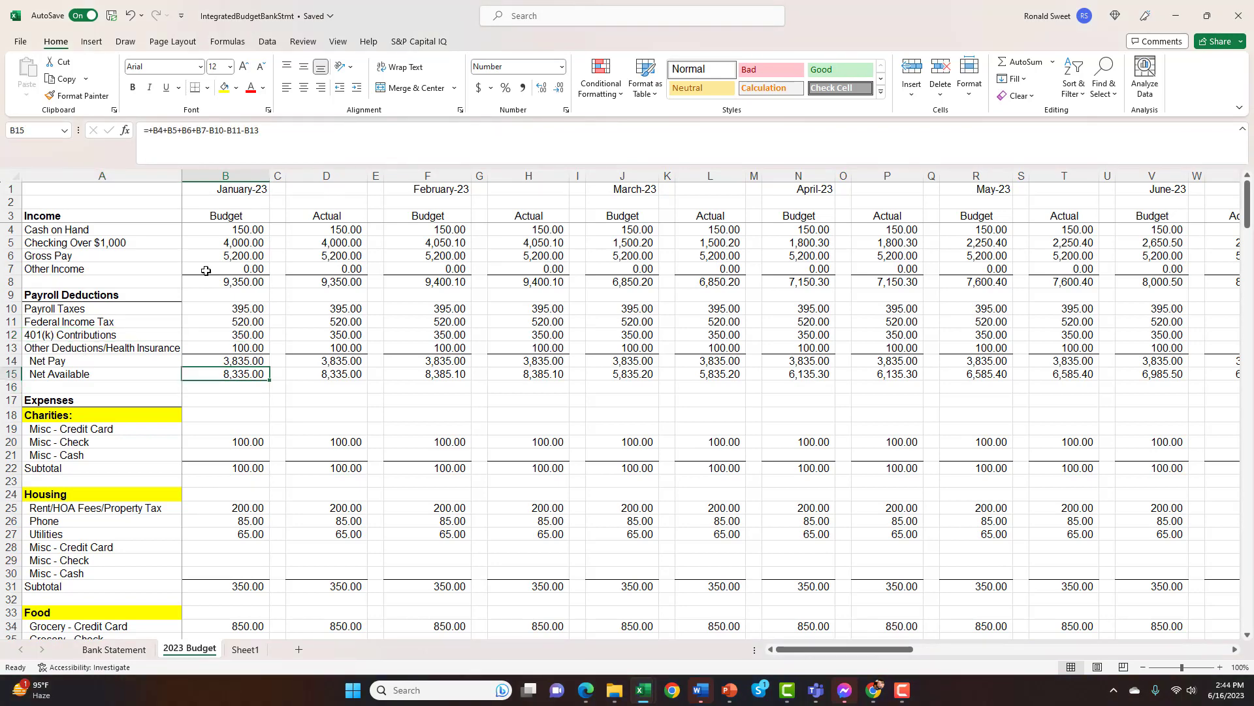
{"action": "left_click", "coordinate": [273, 131]}
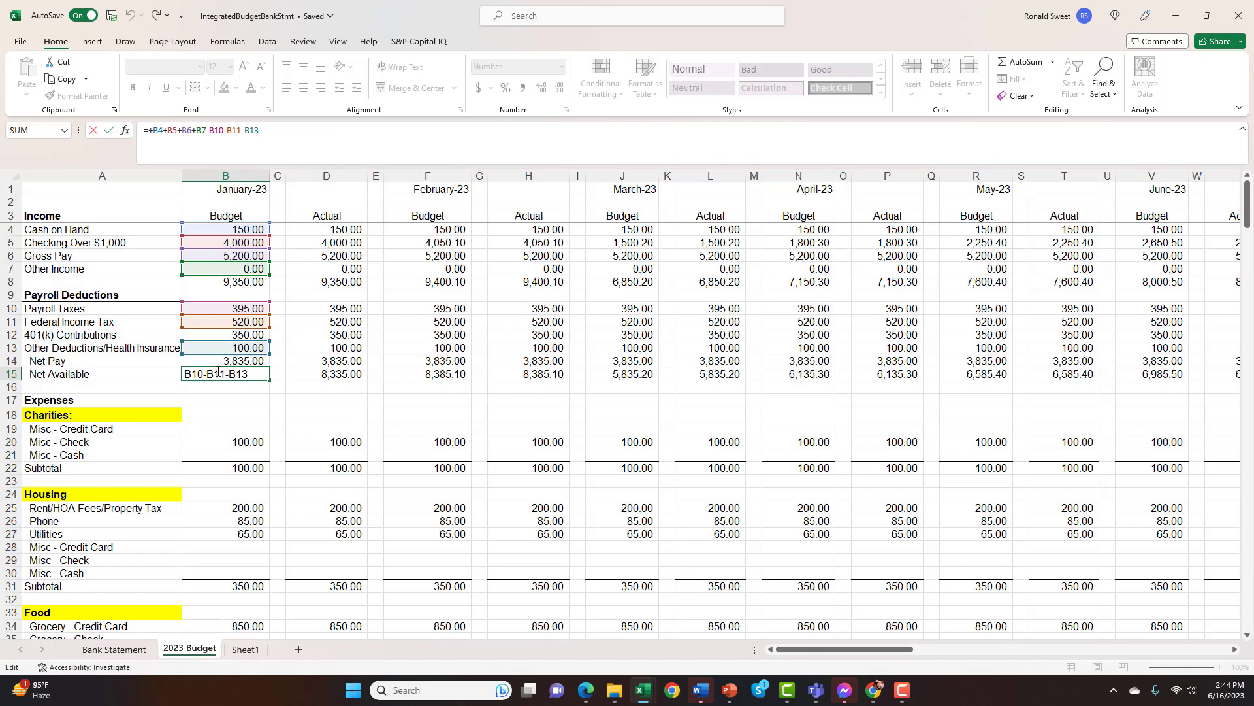
{"action": "key", "text": "Return"}
Examine the Charities section's January rows, including the Bank Statement link behind the Misc - Check amount in B20
{"action": "key", "text": "Down"}
{"action": "key", "text": "Down"}
{"action": "key", "text": "Down"}
{"action": "key", "text": "Down"}
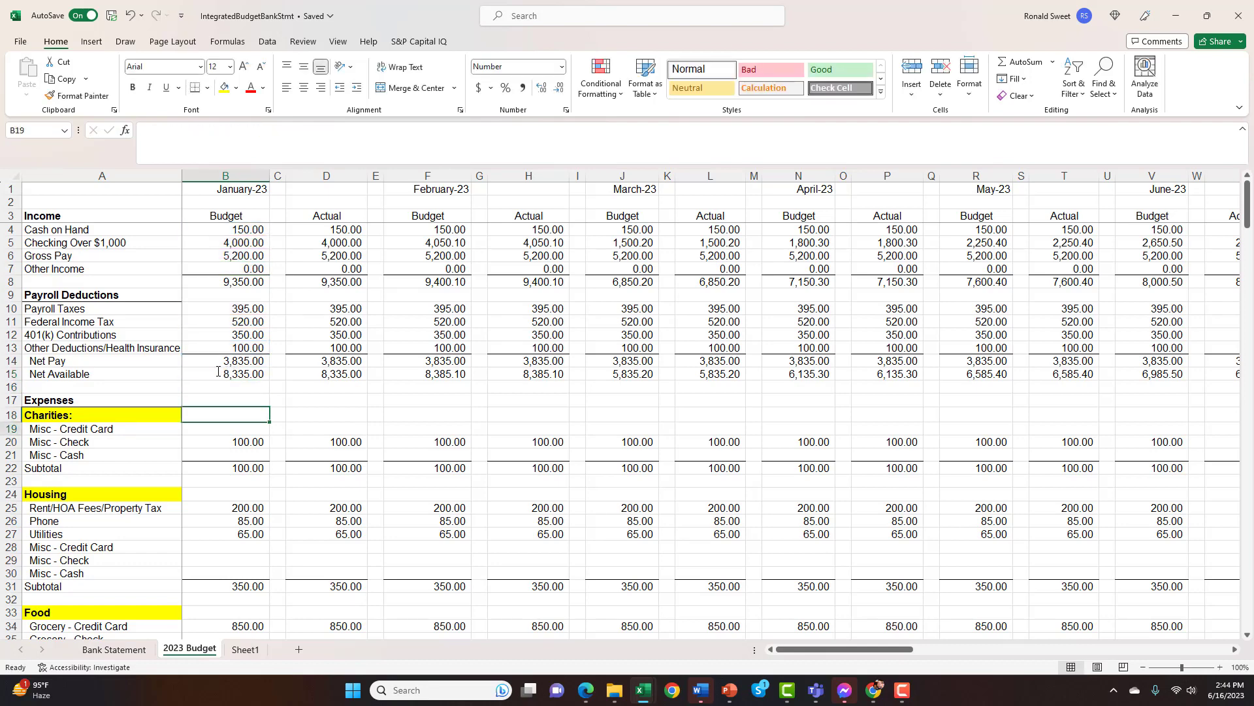
{"action": "key", "text": "Left"}
{"action": "key", "text": "Right"}
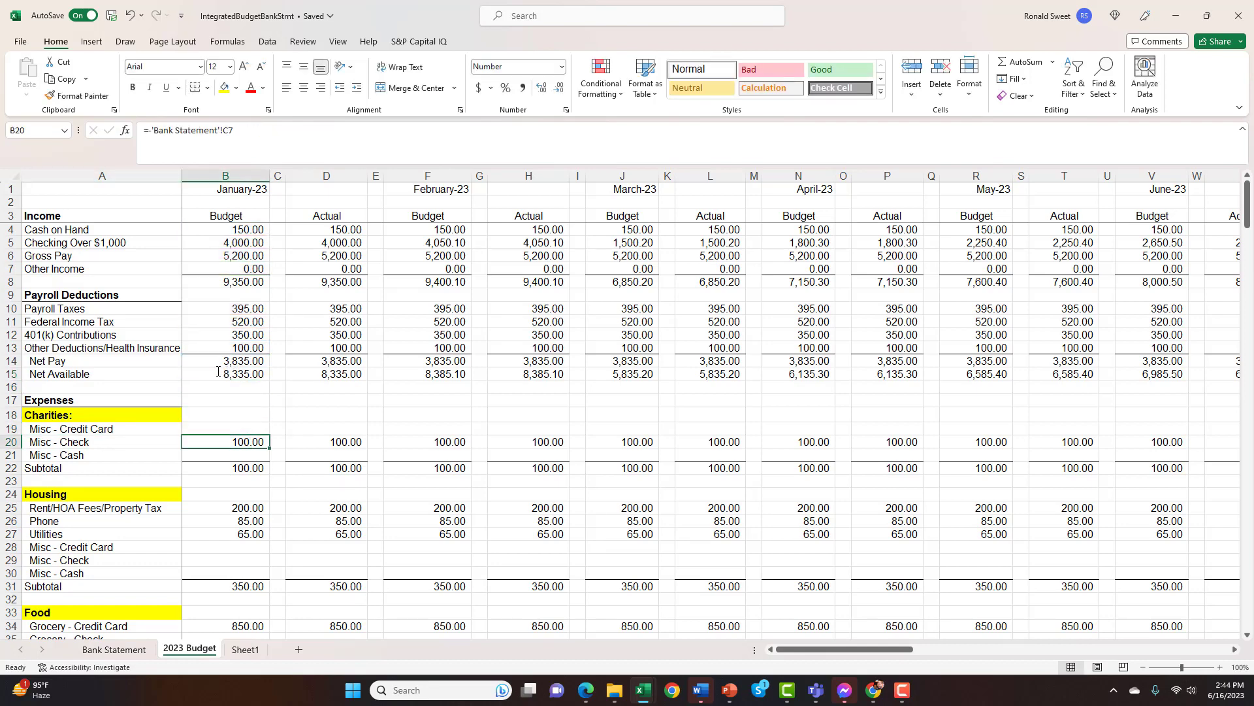
{"action": "key", "text": "Up"}
{"action": "key", "text": "Down"}
{"action": "key", "text": "Right"}
{"action": "key", "text": "Right"}
{"action": "key", "text": "Left"}
{"action": "key", "text": "Left"}
Look down January's Budget column through Housing to the Food section, and return to Rent/HOA Fees/Property Tax in B25
{"action": "key", "text": "Down"}
{"action": "key", "text": "Down"}
{"action": "key", "text": "Down"}
{"action": "key", "text": "Down"}
{"action": "key", "text": "Down"}
{"action": "key", "text": "Down"}
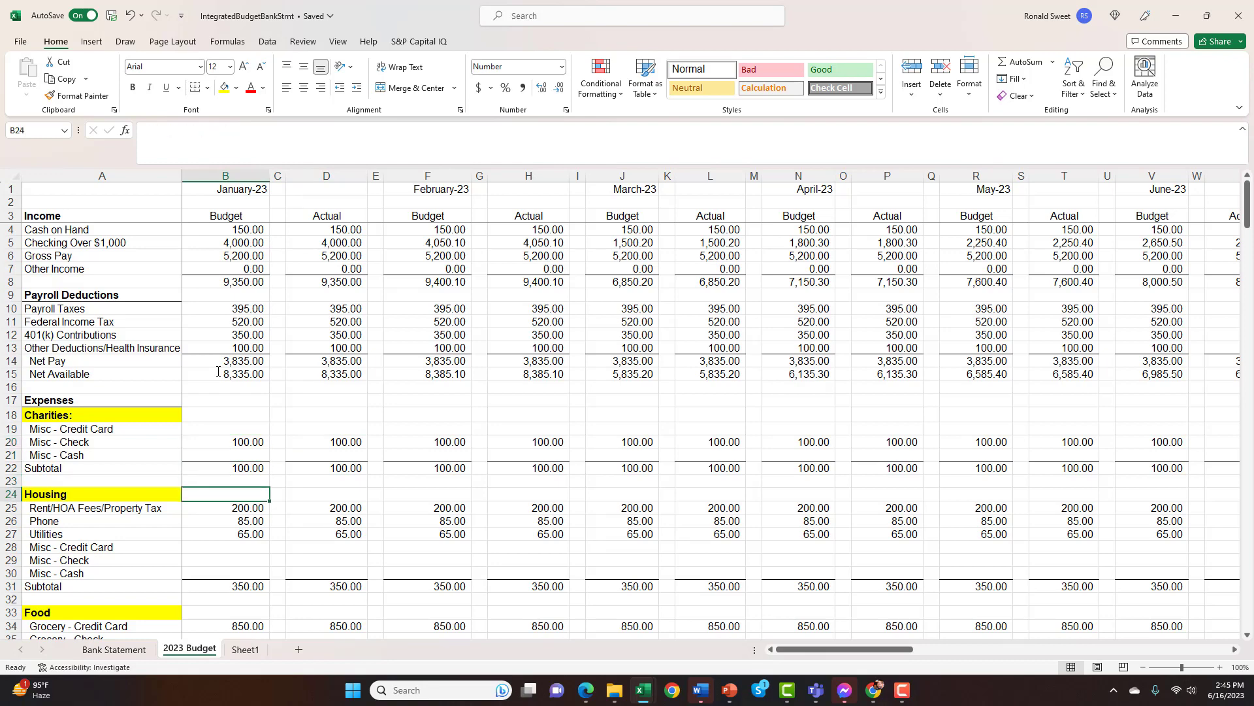
{"action": "key", "text": "Down"}
{"action": "key", "text": "Down"}
{"action": "key", "text": "Down"}
{"action": "key", "text": "Down"}
{"action": "key", "text": "Down"}
{"action": "key", "text": "Down"}
{"action": "key", "text": "Down"}
{"action": "key", "text": "Down"}
{"action": "key", "text": "Down"}
{"action": "key", "text": "Down"}
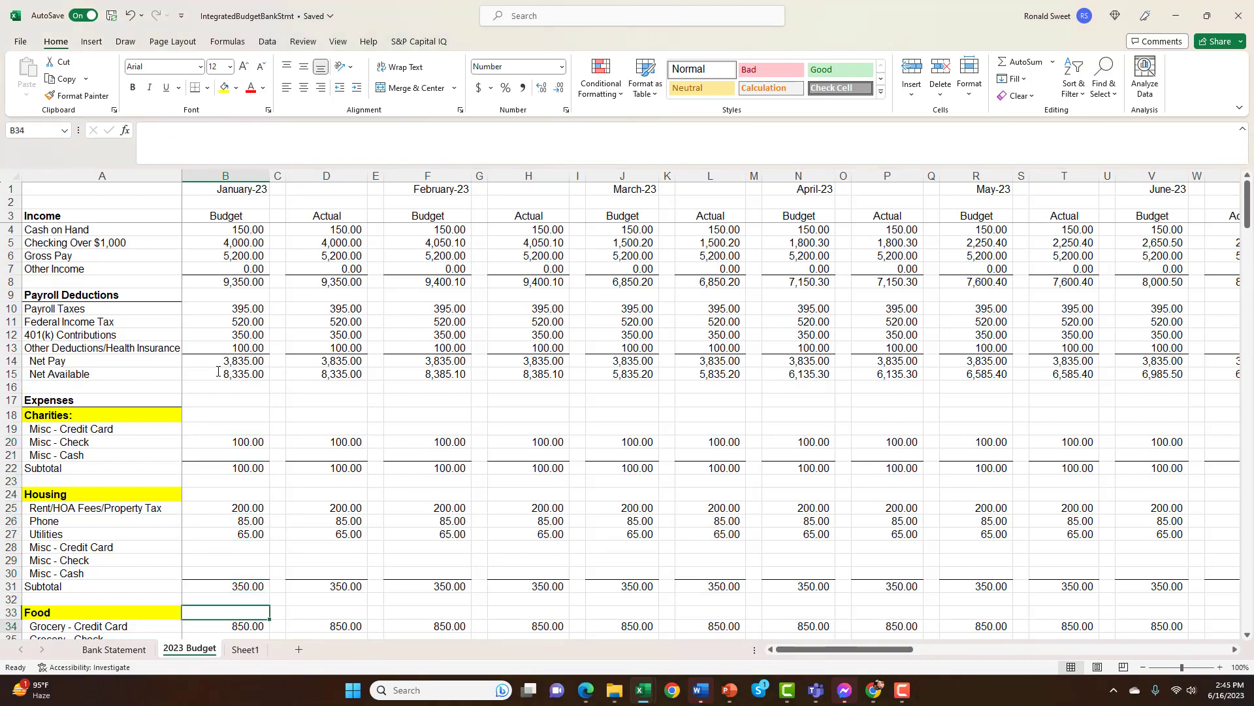
{"action": "key", "text": "Down"}
{"action": "key", "text": "Up"}
{"action": "key", "text": "Up"}
{"action": "key", "text": "Up"}
{"action": "key", "text": "Up"}
{"action": "key", "text": "Up"}
{"action": "key", "text": "Up"}
{"action": "key", "text": "Up"}
{"action": "key", "text": "Up"}
{"action": "key", "text": "Up"}
{"action": "key", "text": "Up"}
{"action": "key", "text": "Up"}
{"action": "key", "text": "Up"}
{"action": "key", "text": "Up"}
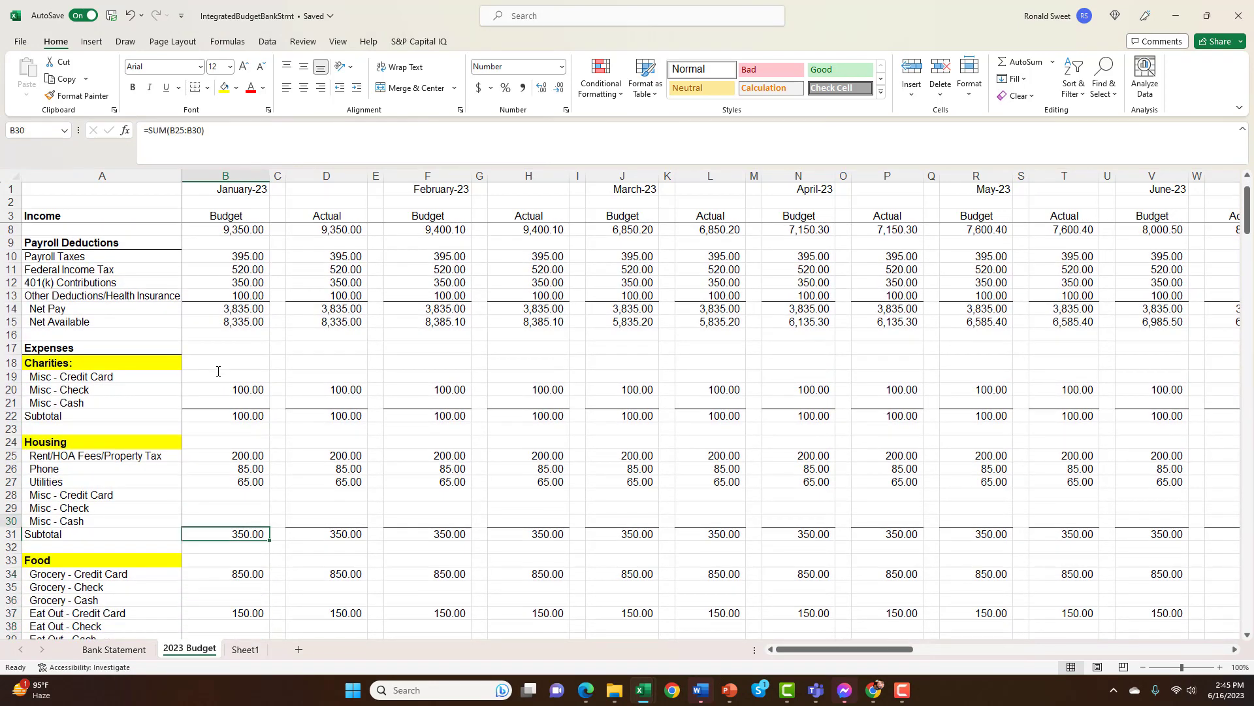
{"action": "key", "text": "Down"}
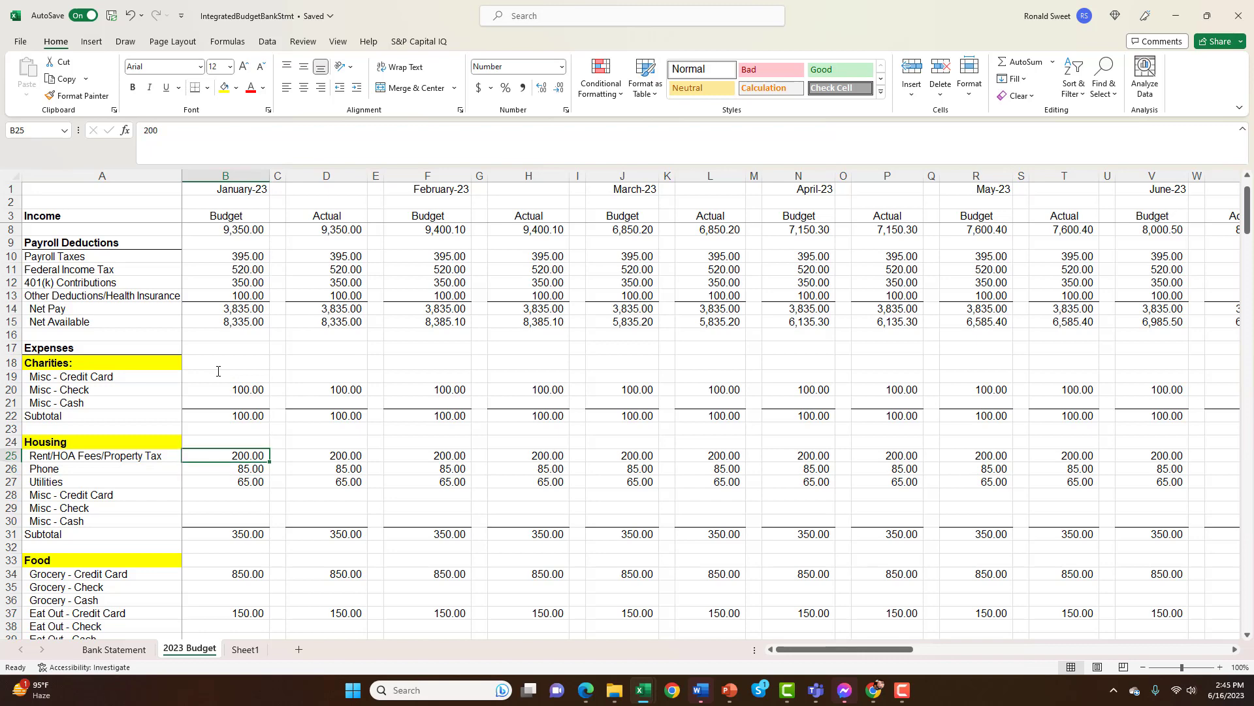
Review January's Budget amounts for Rent/HOA Fees/Property Tax, Phone and Utilities, and select B25:B27 together
{"action": "key", "text": "Down"}
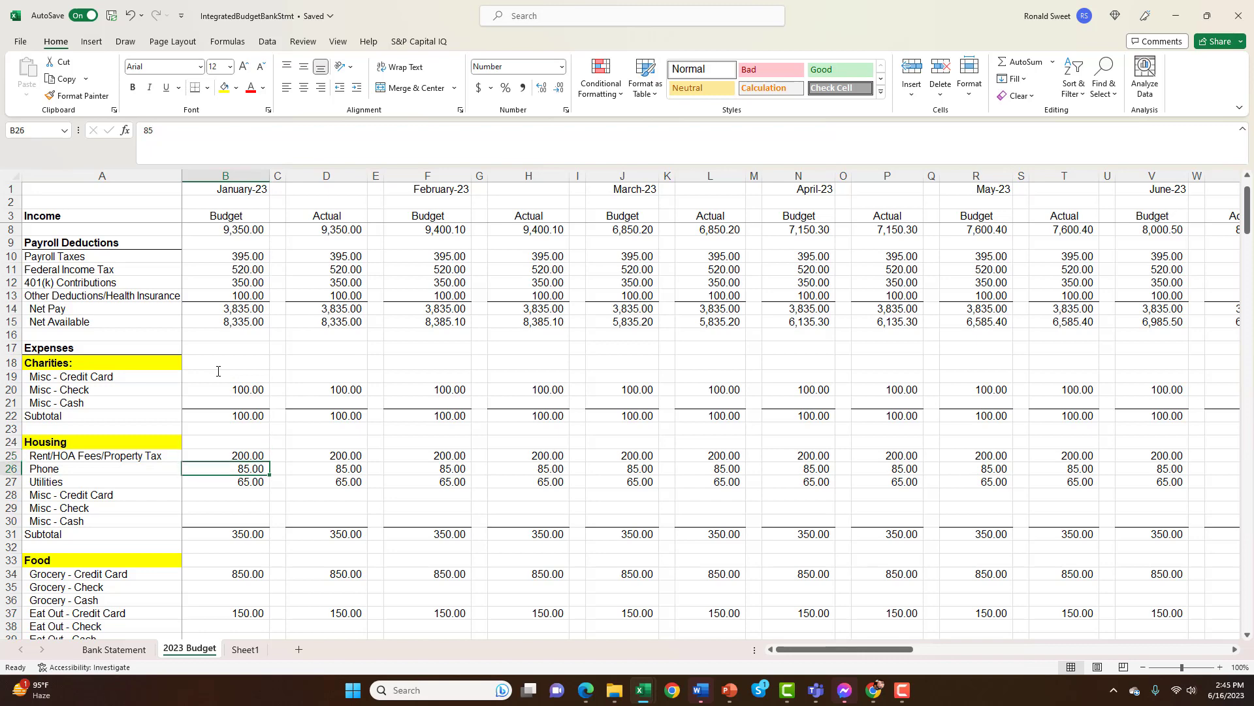
{"action": "key", "text": "Up"}
{"action": "key", "text": "Down"}
{"action": "key", "text": "Down"}
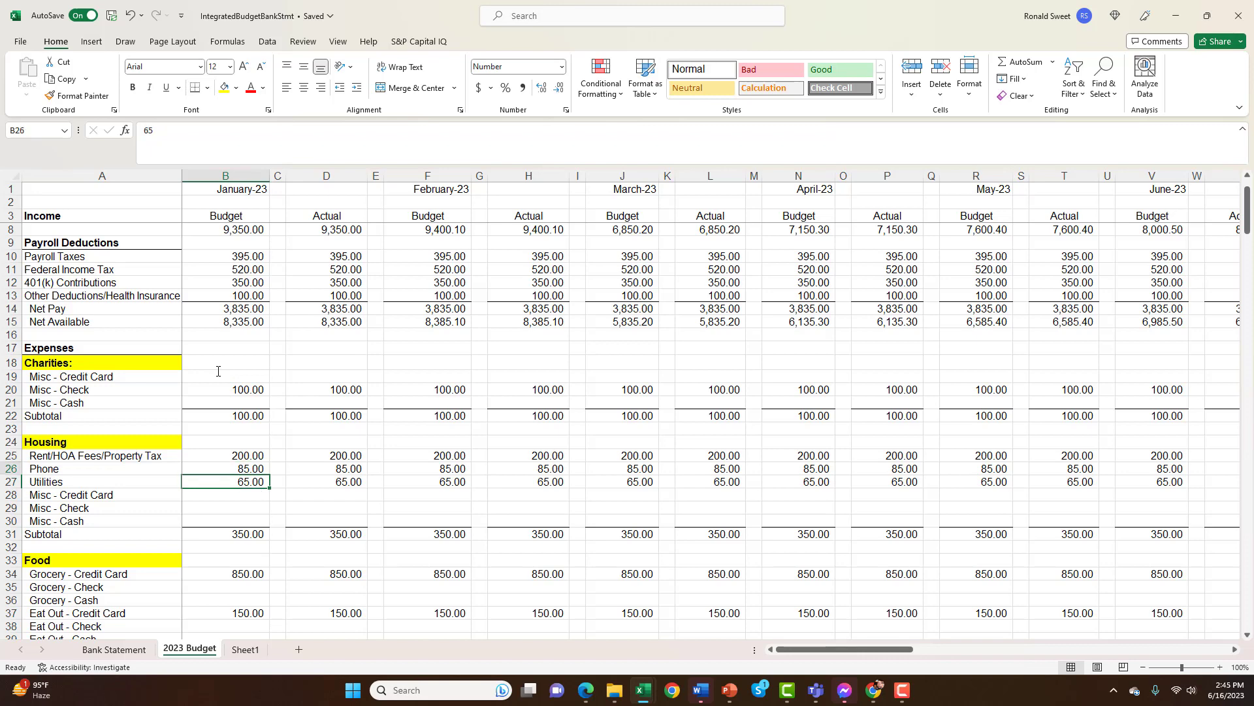
{"action": "key", "text": "Up"}
{"action": "key", "text": "Up"}
{"action": "key", "text": "Down"}
{"action": "key", "text": "Up"}
{"action": "key", "text": "Up"}
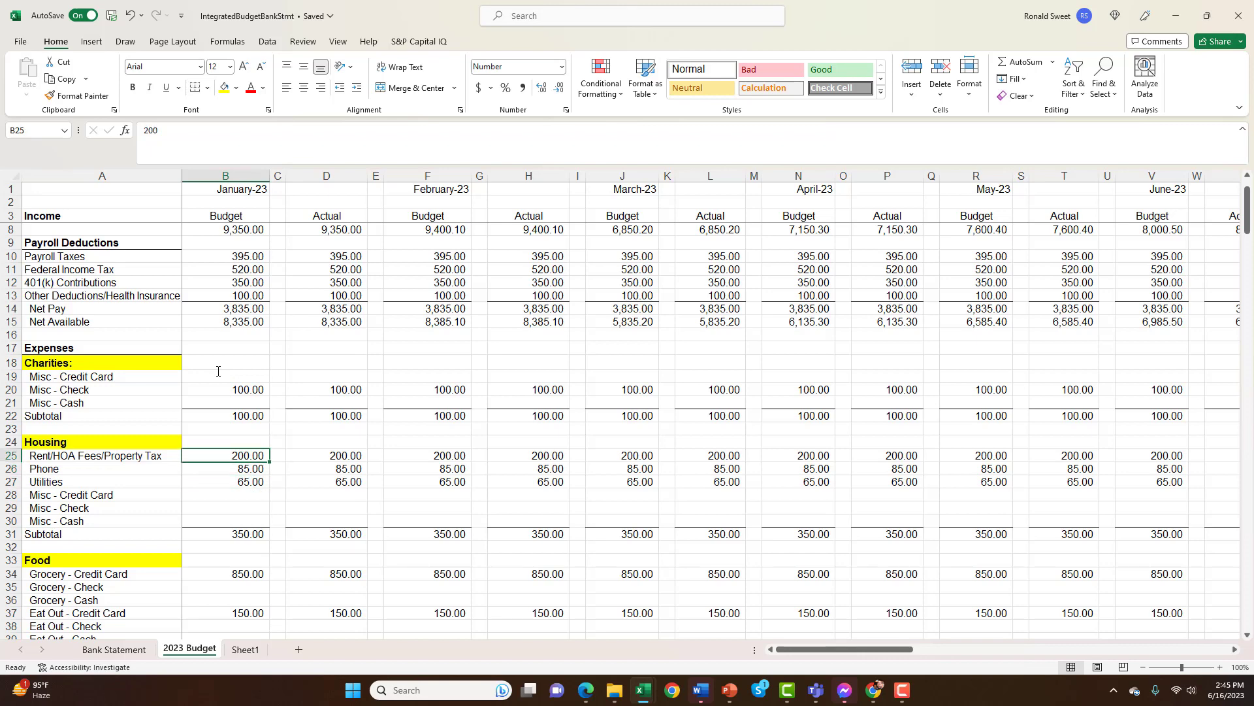
{"action": "key", "text": "shift+Down"}
{"action": "key", "text": "shift+Down"}
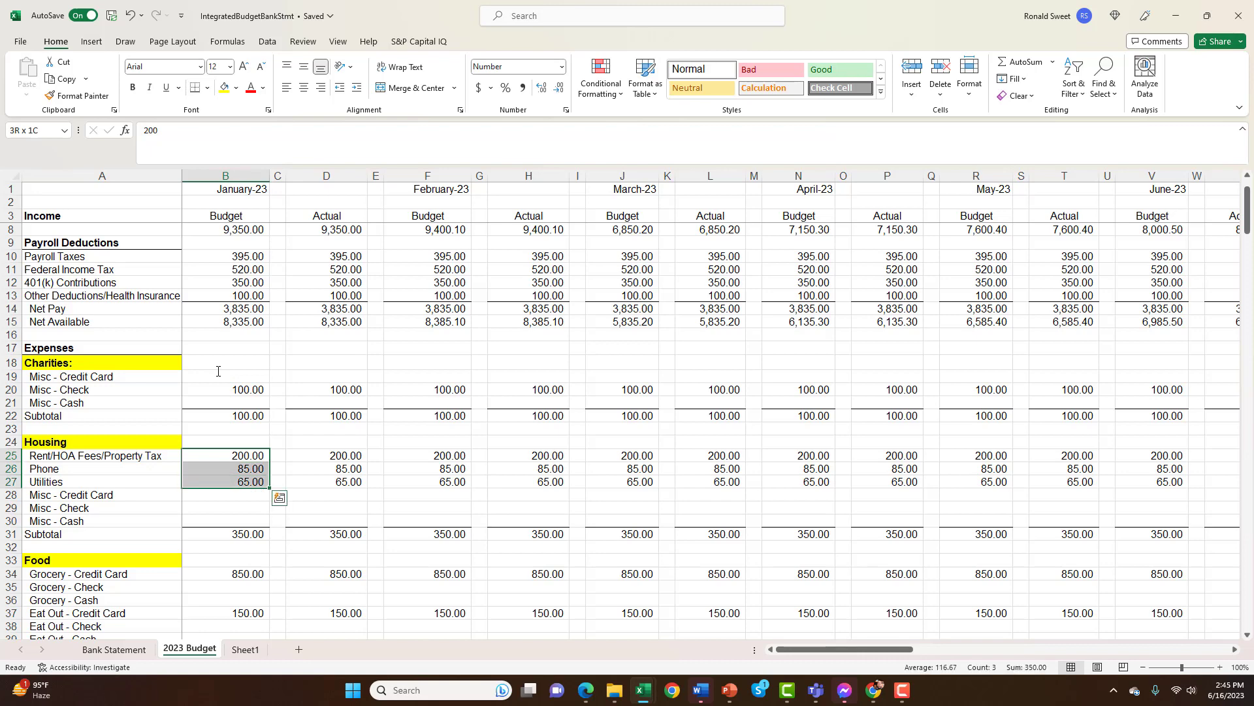
Browse January's Budget column from Housing through Food to the Computer section's Internet Service Provider amount in B43
{"action": "key", "text": "Down"}
{"action": "key", "text": "Down"}
{"action": "key", "text": "Down"}
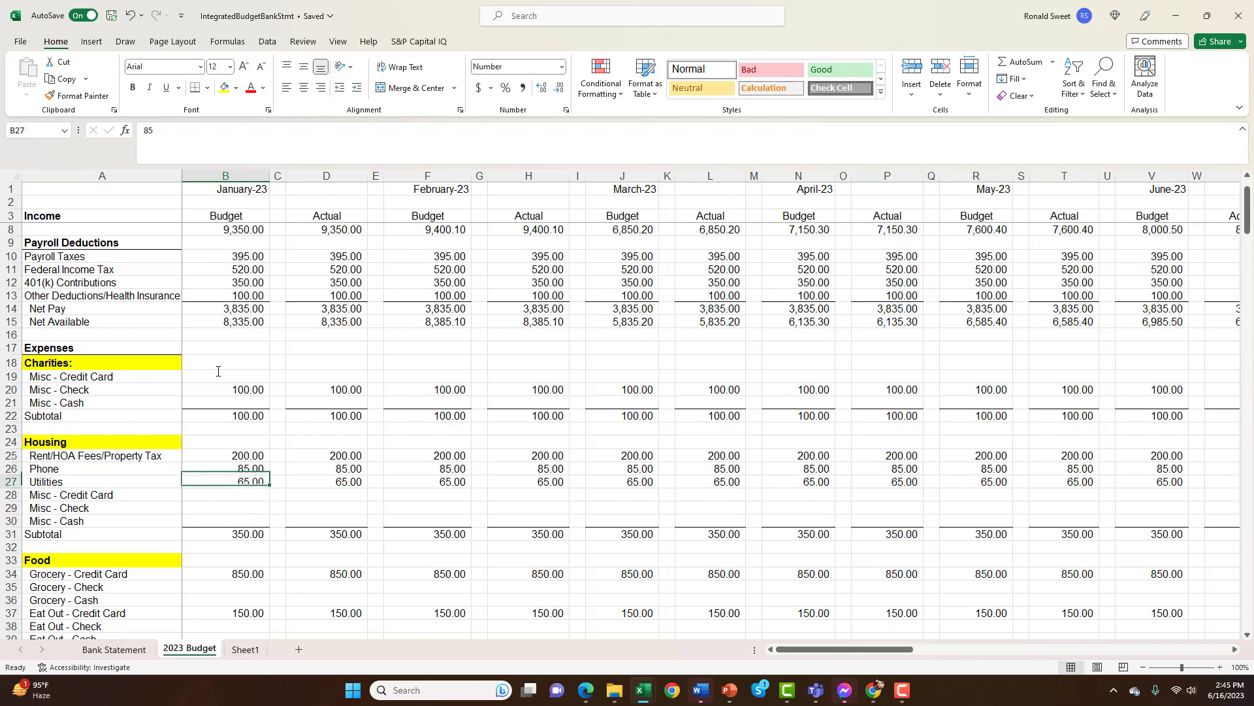
{"action": "key", "text": "Down"}
{"action": "key", "text": "Down"}
{"action": "key", "text": "Down"}
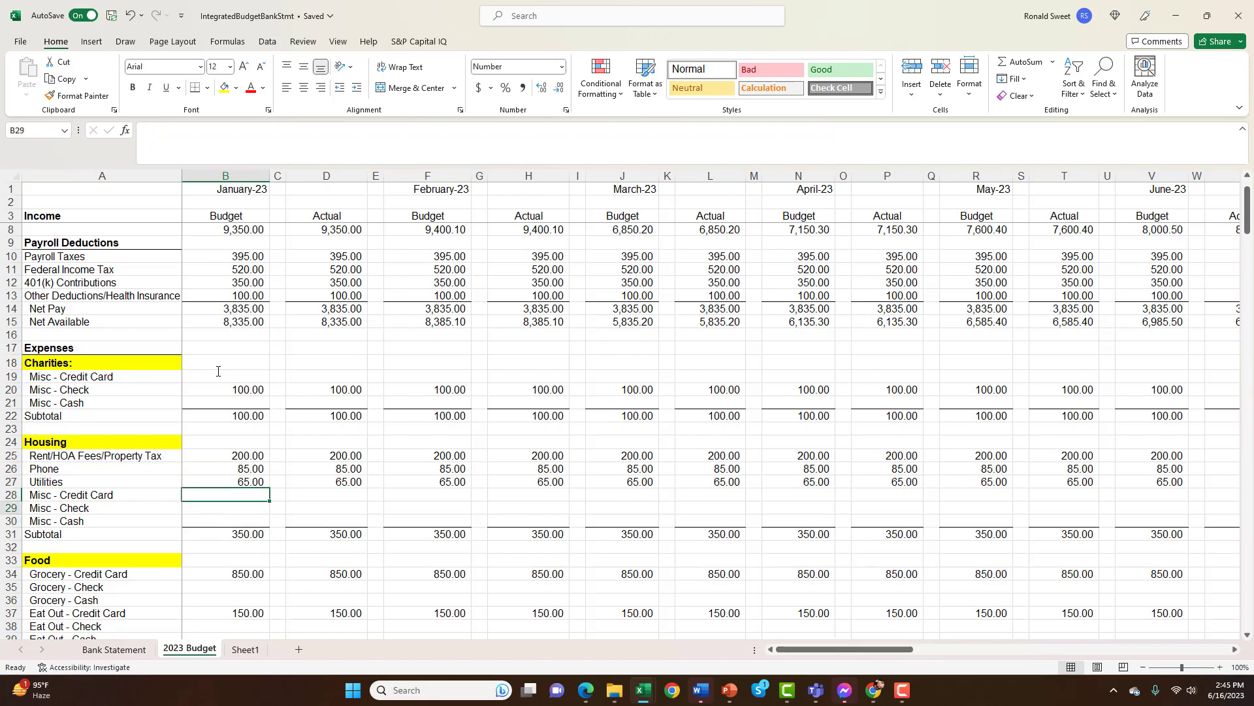
{"action": "key", "text": "Down"}
{"action": "key", "text": "Down"}
{"action": "key", "text": "Down"}
{"action": "key", "text": "Down"}
{"action": "key", "text": "Down"}
{"action": "key", "text": "Down"}
{"action": "key", "text": "Down"}
{"action": "key", "text": "Down"}
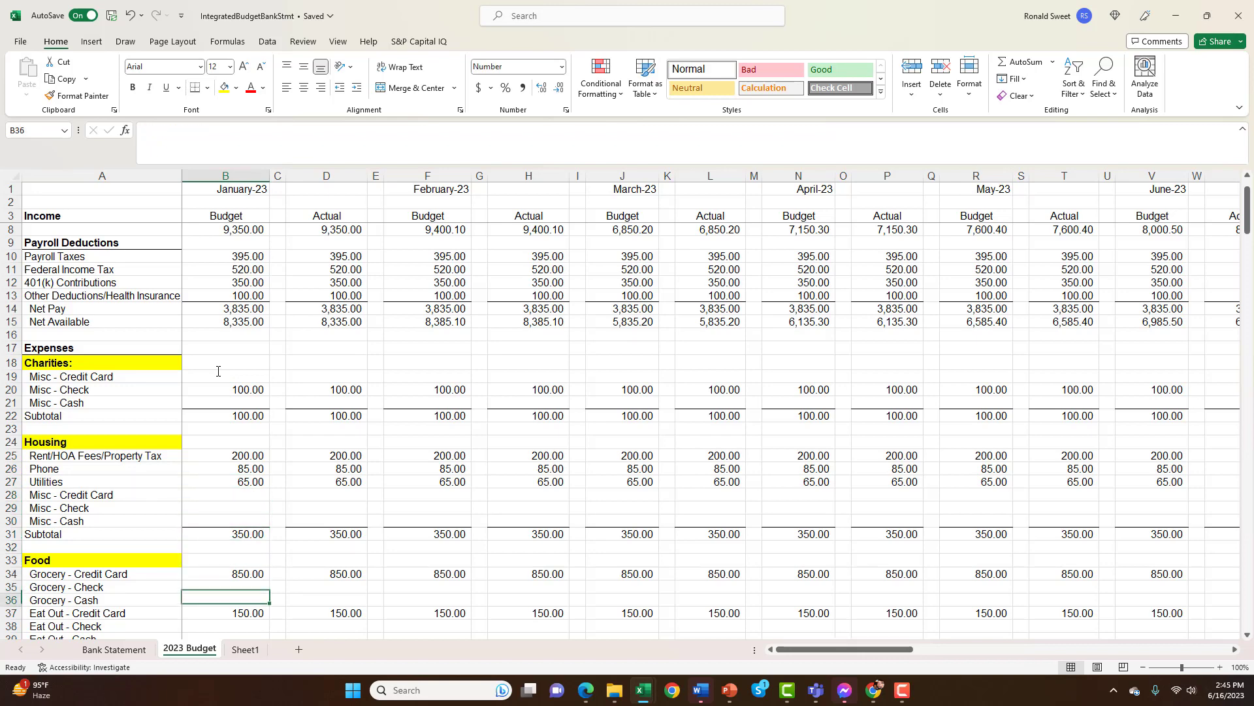
{"action": "key", "text": "Down"}
{"action": "key", "text": "Down"}
{"action": "key", "text": "Down"}
{"action": "key", "text": "Down"}
{"action": "key", "text": "Down"}
{"action": "key", "text": "Up"}
{"action": "key", "text": "Up"}
{"action": "key", "text": "Up"}
{"action": "key", "text": "Up"}
{"action": "key", "text": "Up"}
{"action": "key", "text": "Up"}
{"action": "key", "text": "Up"}
{"action": "key", "text": "Up"}
{"action": "key", "text": "Up"}
{"action": "key", "text": "Up"}
{"action": "key", "text": "Up"}
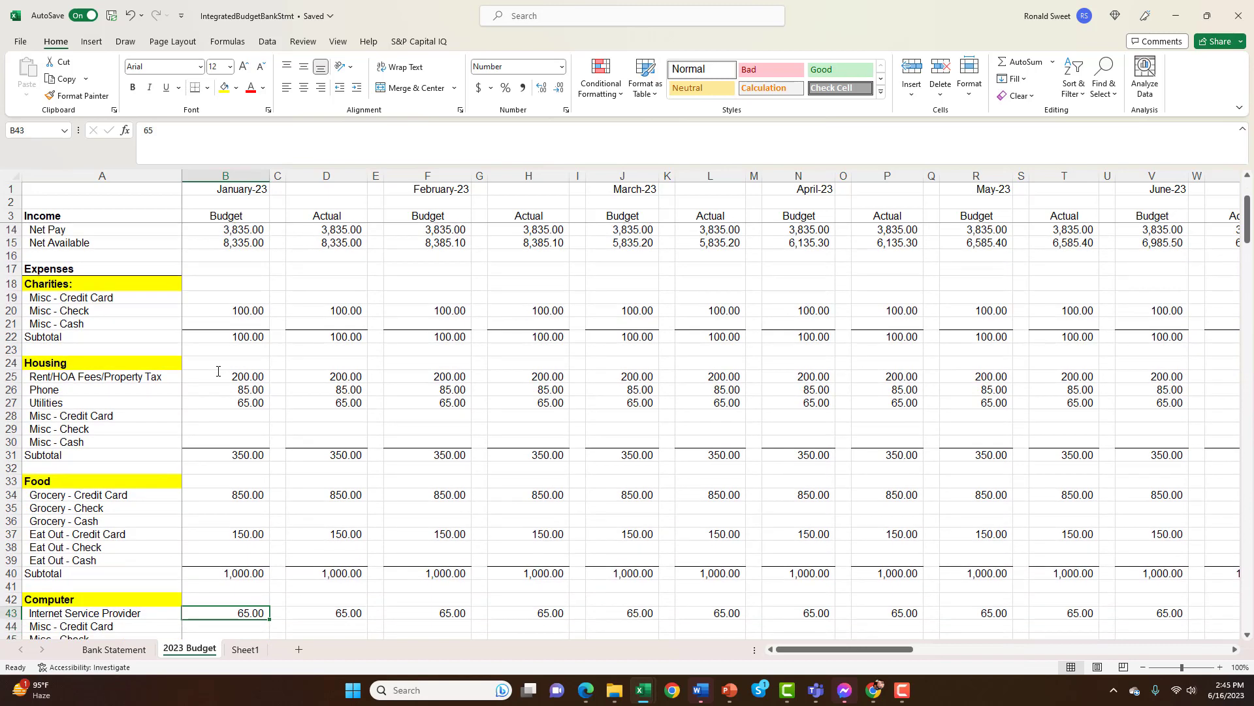
Review January's Budget amounts in the Food section, from Grocery - Credit Card in B34 through Eat Out to the Subtotal
{"action": "key", "text": "Down"}
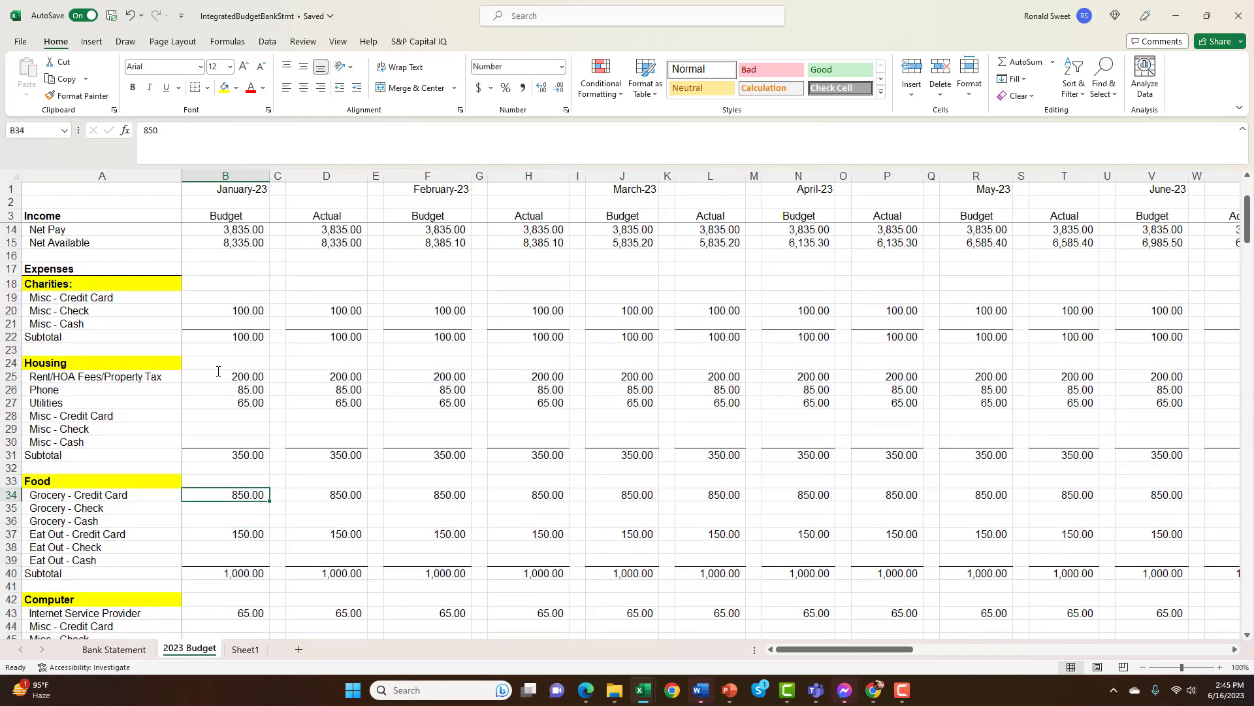
{"action": "key", "text": "Down"}
{"action": "key", "text": "Down"}
{"action": "key", "text": "Down"}
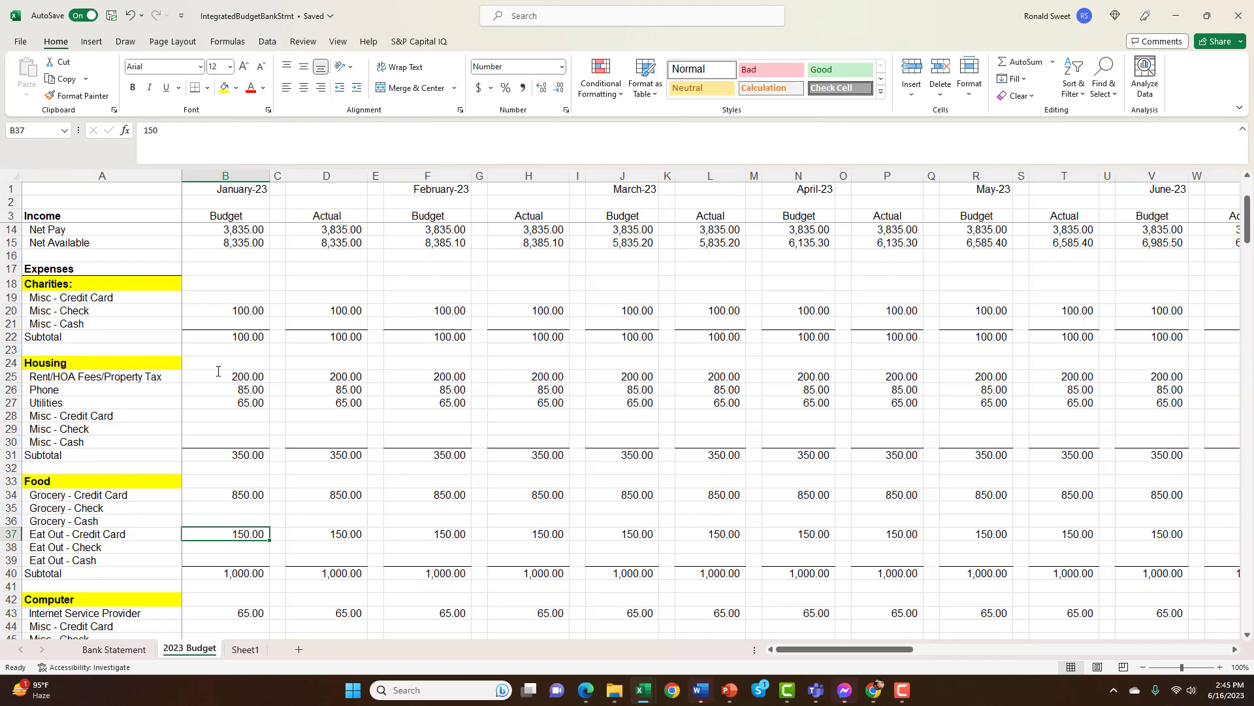
{"action": "key", "text": "Down"}
{"action": "key", "text": "Down"}
{"action": "key", "text": "Down"}
{"action": "key", "text": "Down"}
{"action": "key", "text": "Down"}
{"action": "key", "text": "Down"}
{"action": "key", "text": "Down"}
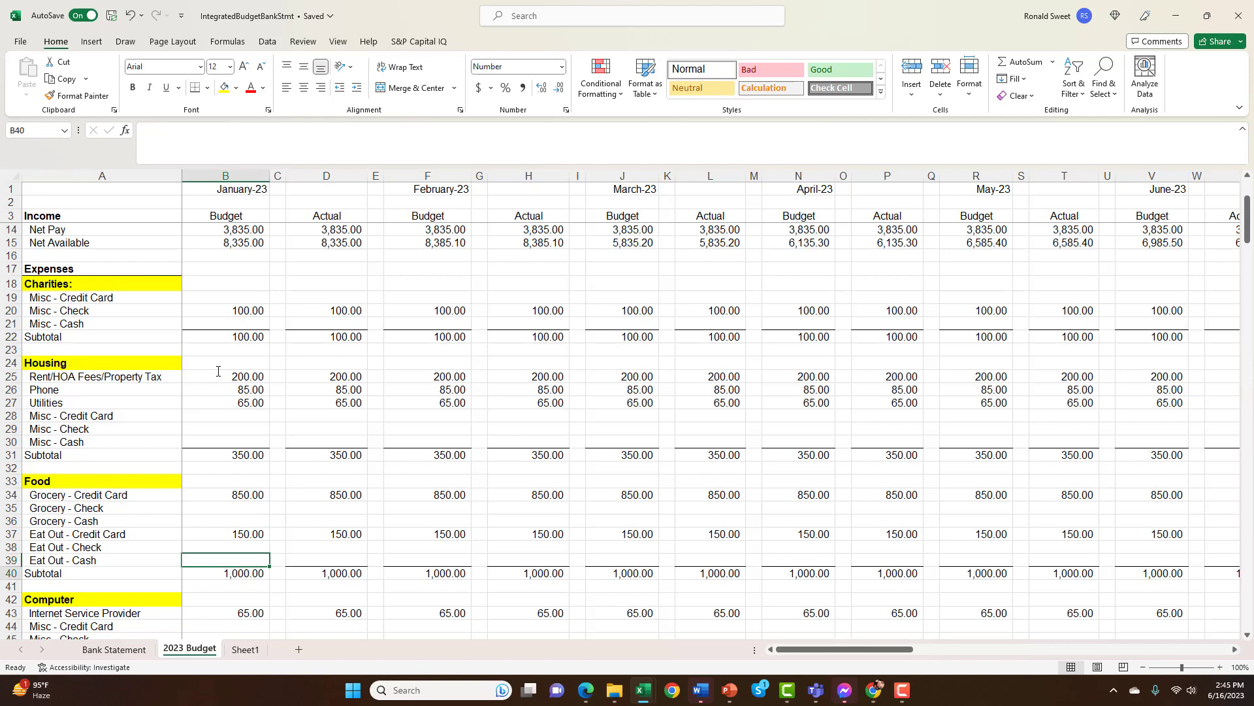
Examine January's Computer section rows and the SUM formula behind its Subtotal in B47
{"action": "key", "text": "Down"}
{"action": "key", "text": "Down"}
{"action": "key", "text": "Down"}
{"action": "key", "text": "Down"}
{"action": "key", "text": "Down"}
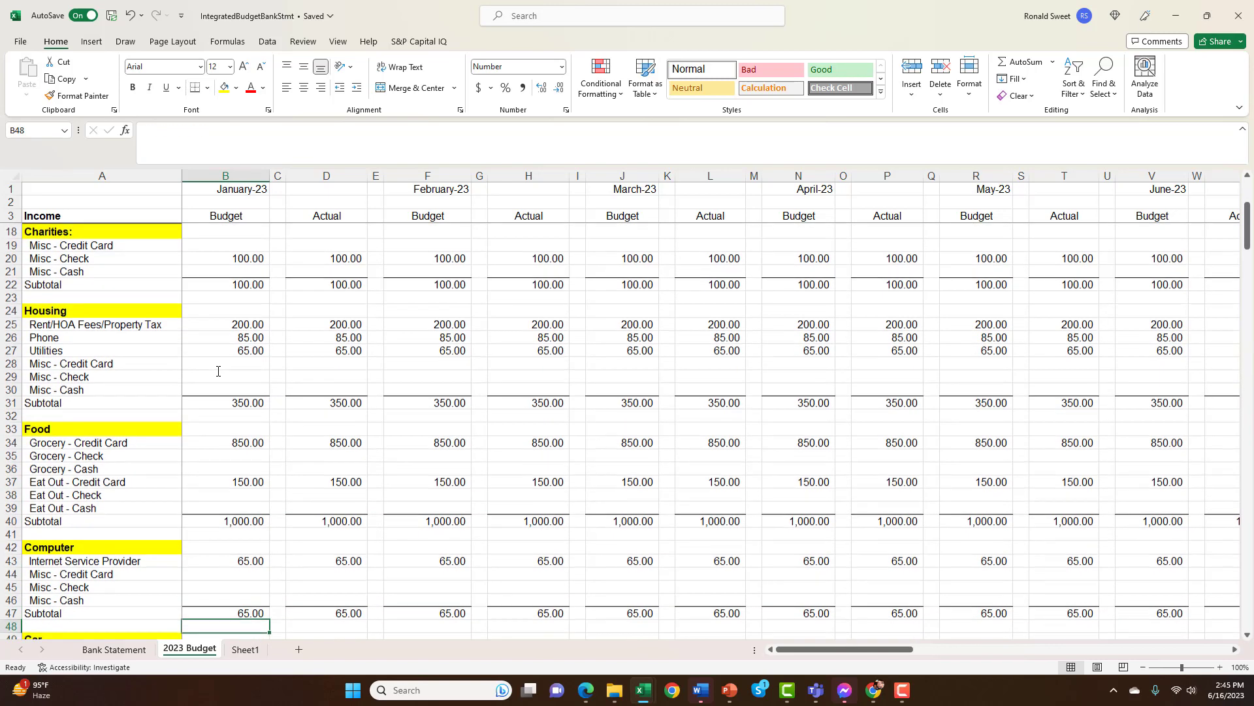
{"action": "key", "text": "Up"}
{"action": "key", "text": "Up"}
{"action": "key", "text": "Up"}
{"action": "key", "text": "Up"}
{"action": "key", "text": "Up"}
{"action": "key", "text": "Up"}
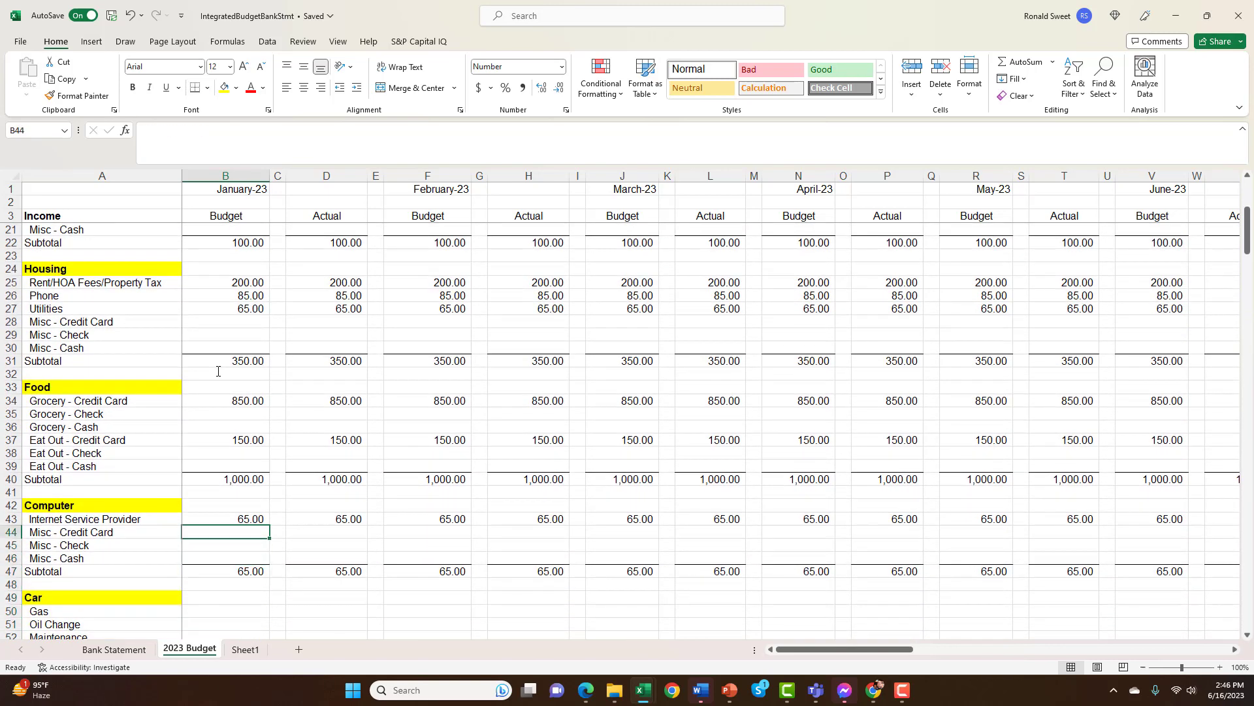
{"action": "key", "text": "Down"}
{"action": "key", "text": "Down"}
{"action": "key", "text": "Down"}
{"action": "key", "text": "Up"}
{"action": "key", "text": "Up"}
{"action": "key", "text": "Up"}
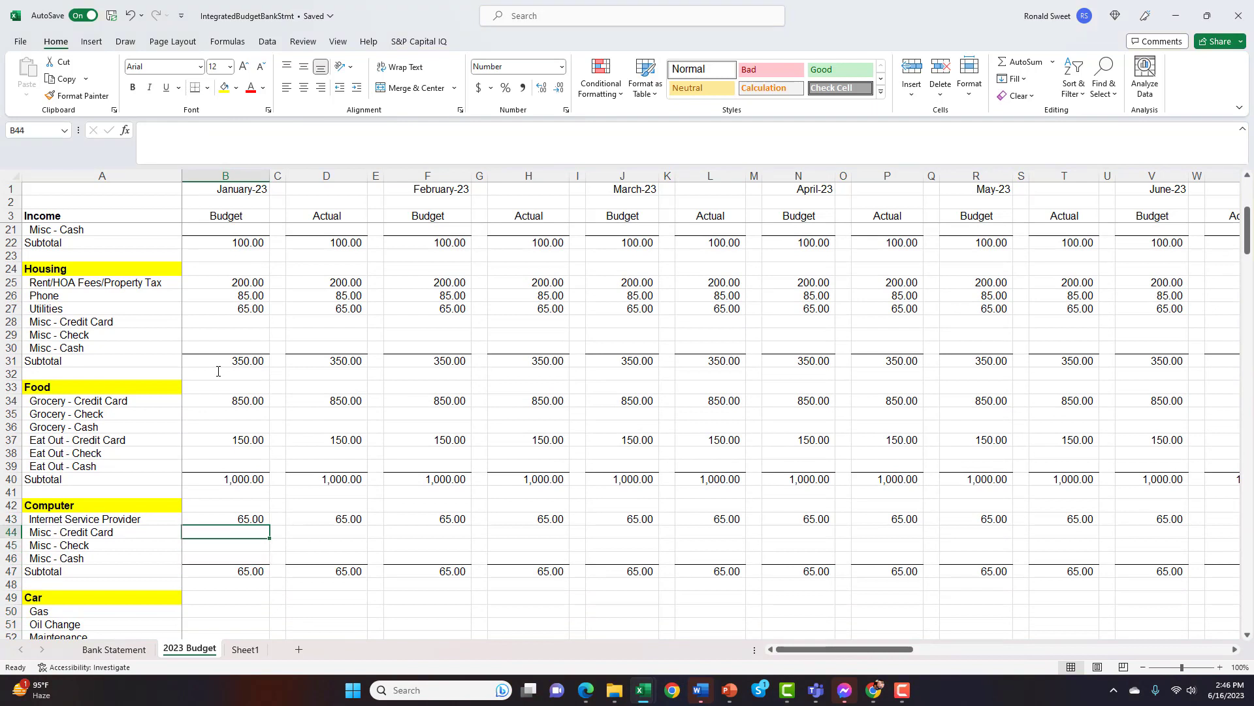
{"action": "key", "text": "Down"}
{"action": "key", "text": "Down"}
{"action": "key", "text": "Down"}
{"action": "key", "text": "Down"}
{"action": "key", "text": "Down"}
{"action": "key", "text": "Up"}
{"action": "key", "text": "Up"}
{"action": "key", "text": "Up"}
{"action": "key", "text": "Up"}
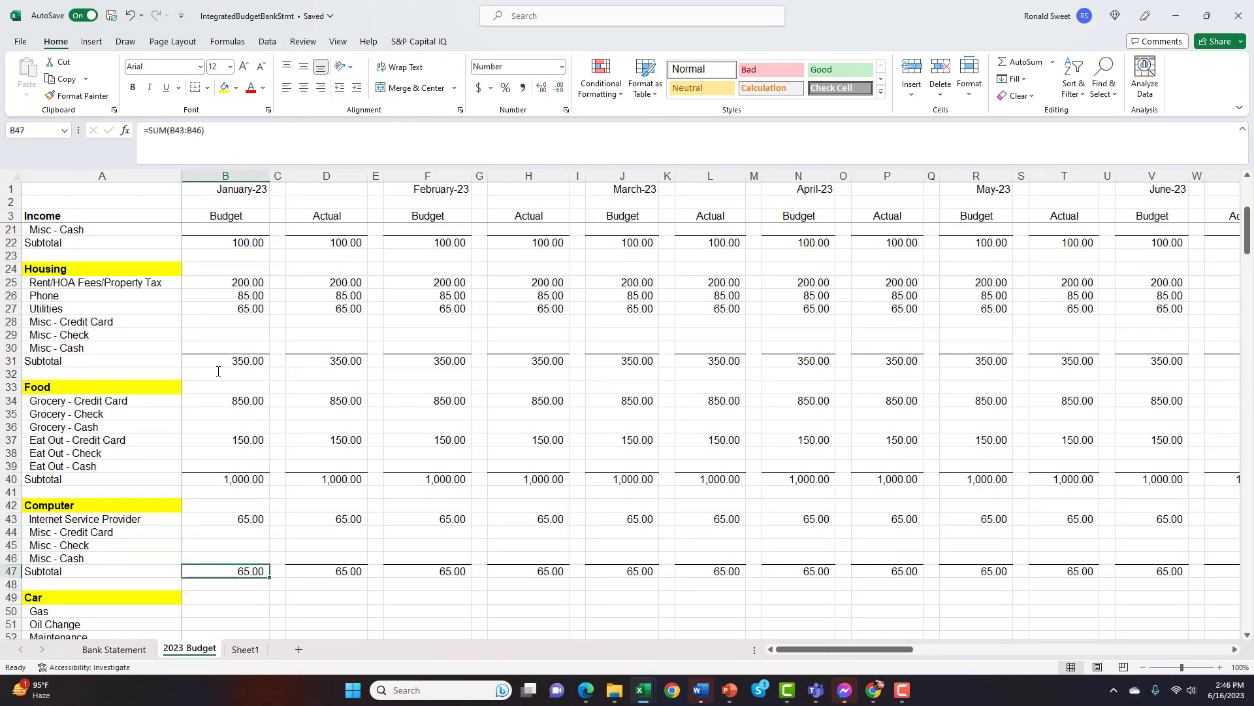
Inspect the cell range summed by the Food Subtotal formula in B40, keeping the formula as it is
{"action": "key", "text": "Up"}
{"action": "key", "text": "Up"}
{"action": "key", "text": "Up"}
{"action": "key", "text": "Up"}
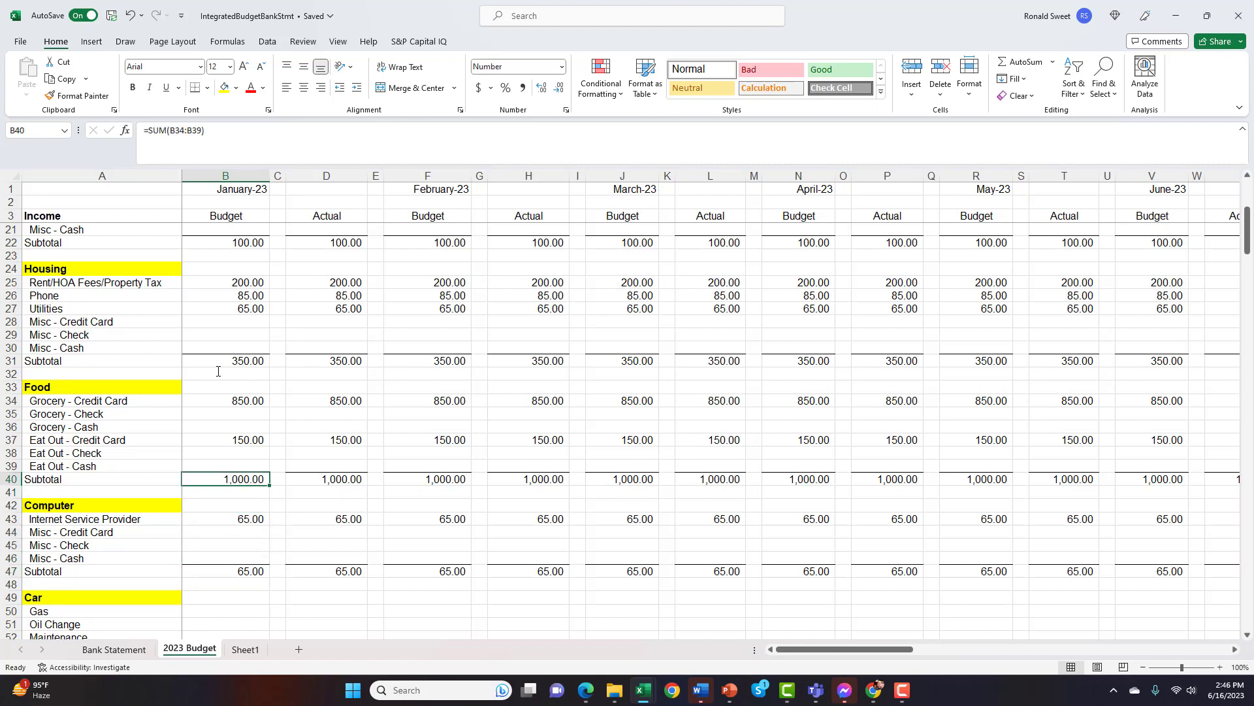
{"action": "key", "text": "alt+equal"}
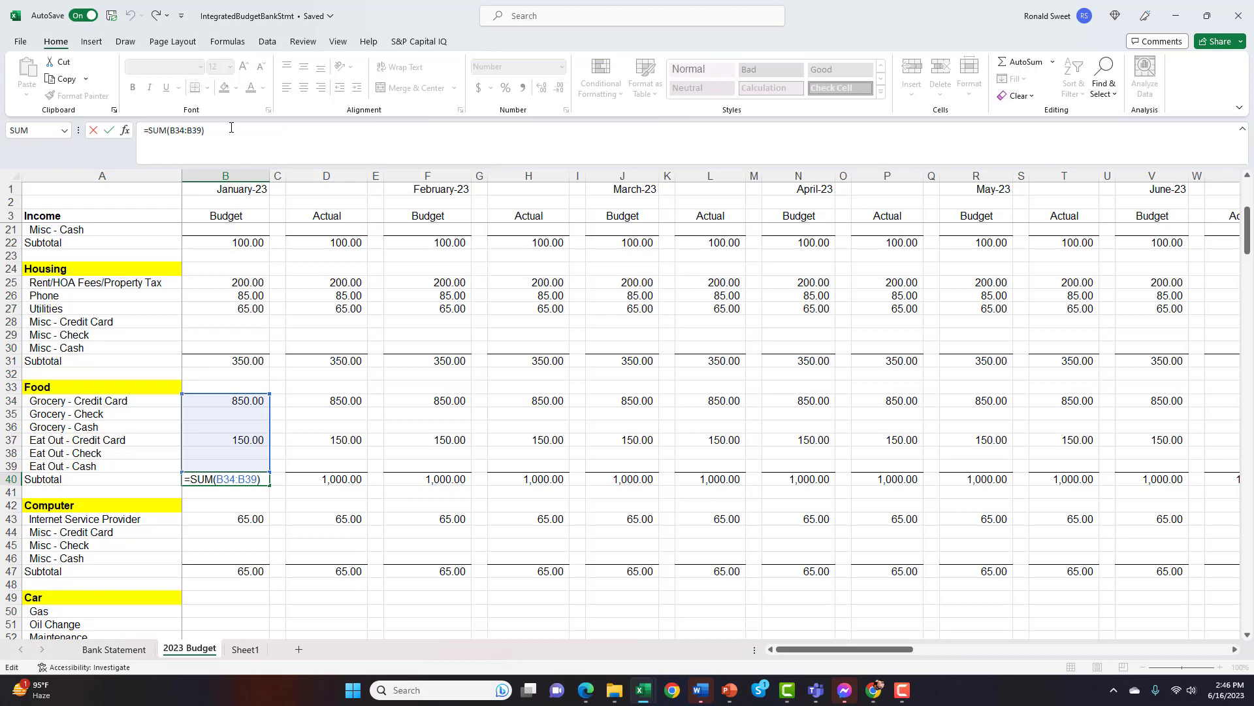
{"action": "key", "text": "Return"}
Browse January's Budget column down to the Car section's Subtotal and return to Gas in B50
{"action": "key", "text": "Down"}
{"action": "key", "text": "Down"}
{"action": "key", "text": "Down"}
{"action": "key", "text": "Down"}
{"action": "key", "text": "Down"}
{"action": "key", "text": "Down"}
{"action": "key", "text": "Down"}
{"action": "key", "text": "Down"}
{"action": "key", "text": "Down"}
{"action": "key", "text": "Down"}
{"action": "key", "text": "Down"}
{"action": "key", "text": "Down"}
{"action": "key", "text": "Down"}
{"action": "key", "text": "Down"}
{"action": "key", "text": "Down"}
{"action": "key", "text": "Down"}
{"action": "key", "text": "Down"}
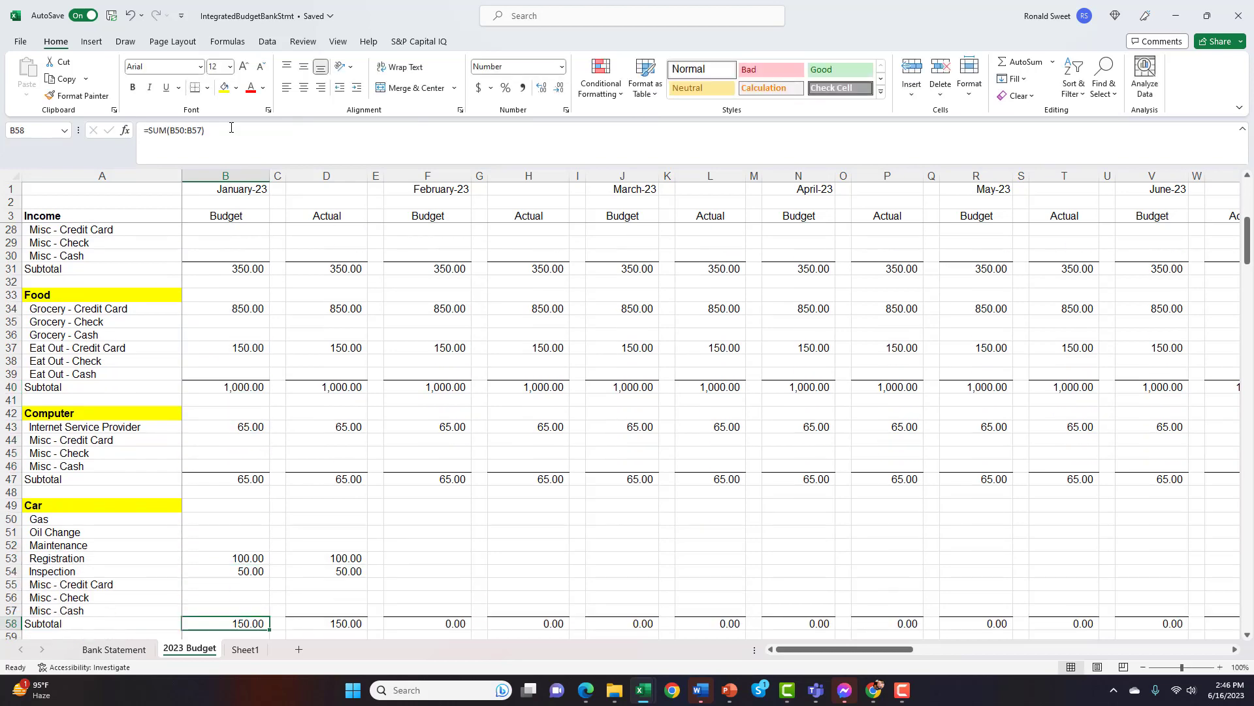
{"action": "key", "text": "Down"}
{"action": "key", "text": "Down"}
{"action": "key", "text": "Down"}
{"action": "key", "text": "Up"}
{"action": "key", "text": "Up"}
{"action": "key", "text": "Up"}
{"action": "key", "text": "Up"}
{"action": "key", "text": "Up"}
{"action": "key", "text": "Up"}
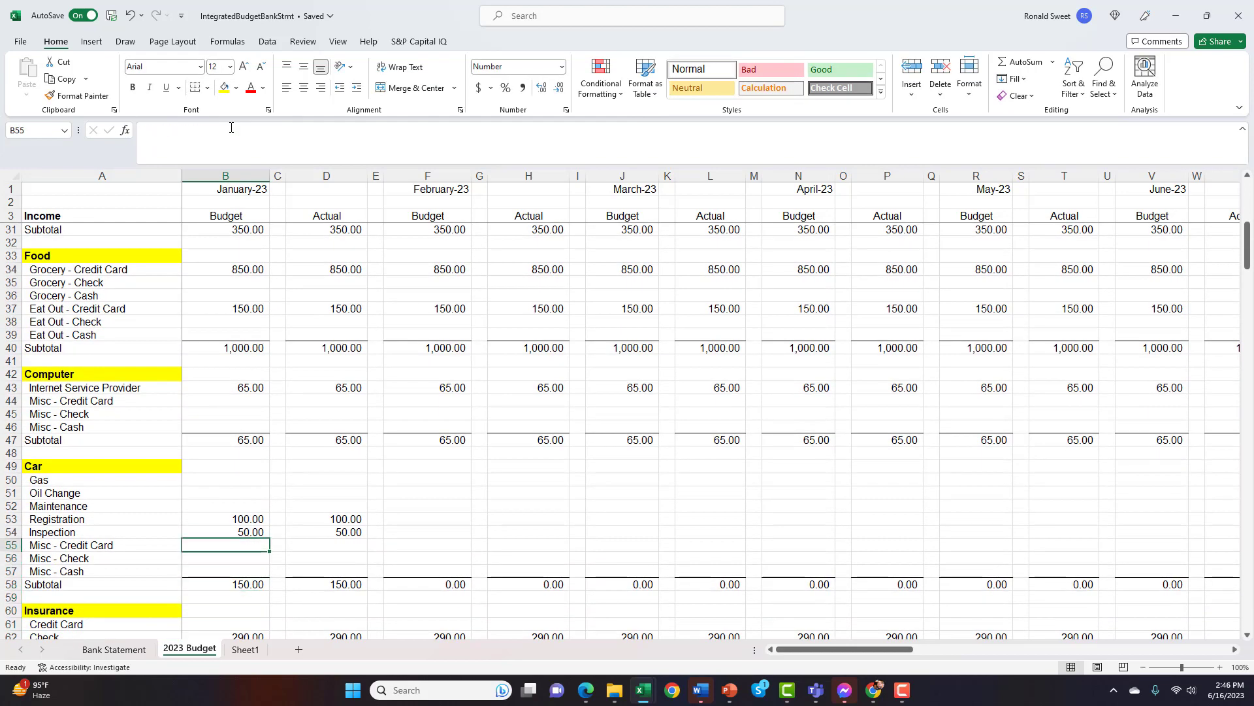
{"action": "key", "text": "Up"}
{"action": "key", "text": "Up"}
{"action": "key", "text": "Up"}
{"action": "key", "text": "Up"}
{"action": "key", "text": "Up"}
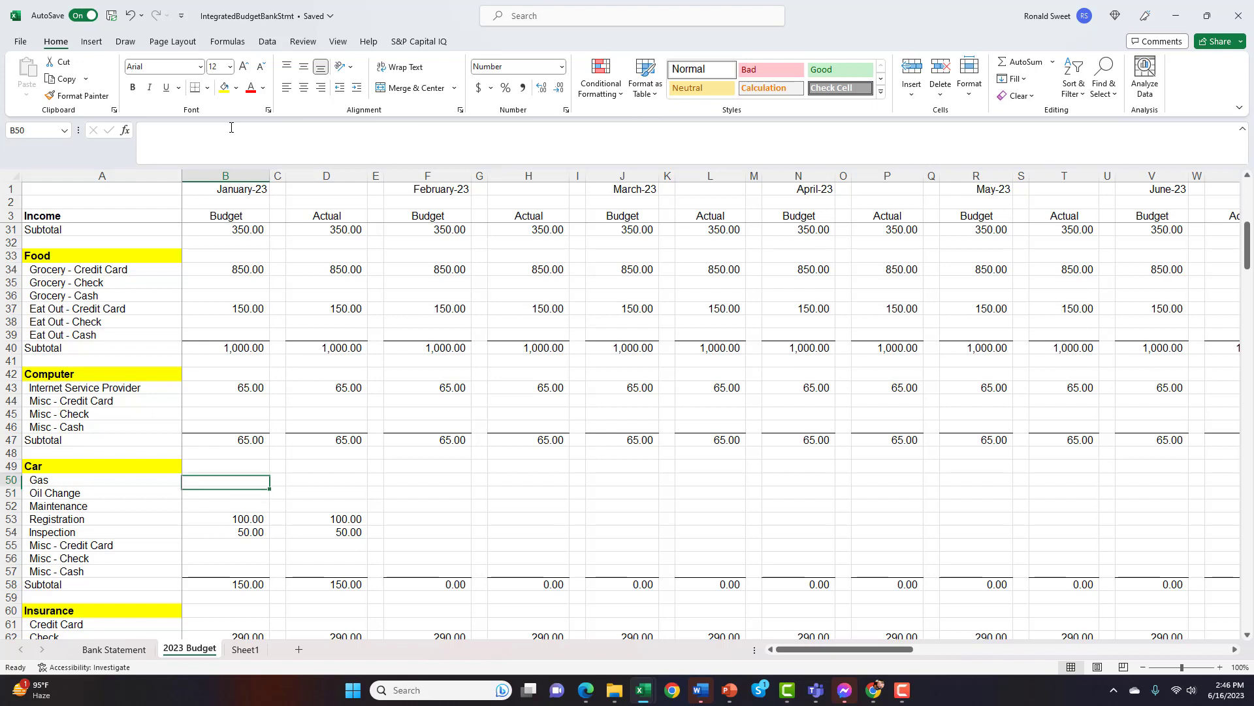
Review the Car section's January Budget amounts for Registration and Inspection, and continue to the Insurance Check amount in B62
{"action": "key", "text": "Down"}
{"action": "key", "text": "Down"}
{"action": "key", "text": "Down"}
{"action": "key", "text": "Down"}
{"action": "key", "text": "Down"}
{"action": "key", "text": "Down"}
{"action": "key", "text": "Down"}
{"action": "key", "text": "Down"}
{"action": "key", "text": "Down"}
{"action": "key", "text": "Down"}
{"action": "key", "text": "Down"}
{"action": "key", "text": "Down"}
{"action": "key", "text": "Down"}
{"action": "key", "text": "Down"}
{"action": "key", "text": "Down"}
{"action": "key", "text": "Down"}
{"action": "key", "text": "Down"}
{"action": "key", "text": "Down"}
{"action": "key", "text": "Down"}
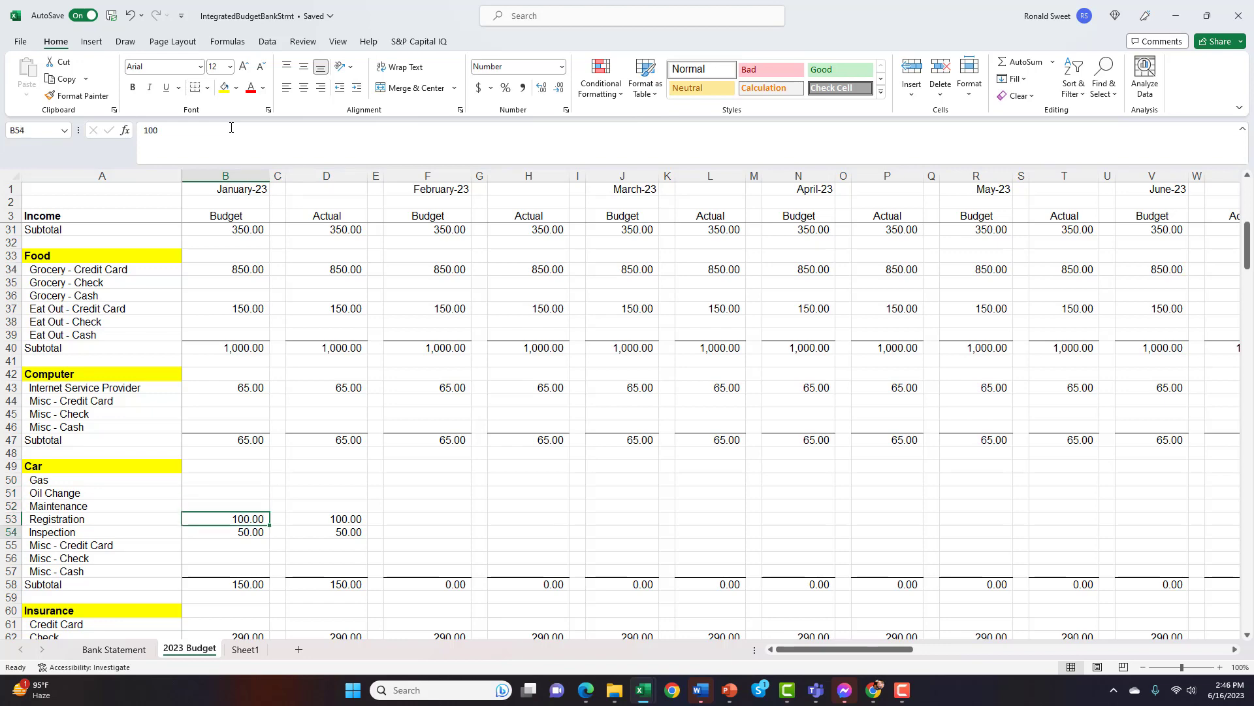
{"action": "key", "text": "Up"}
{"action": "key", "text": "Up"}
{"action": "key", "text": "Up"}
{"action": "key", "text": "Up"}
{"action": "key", "text": "Up"}
{"action": "key", "text": "Up"}
{"action": "key", "text": "Up"}
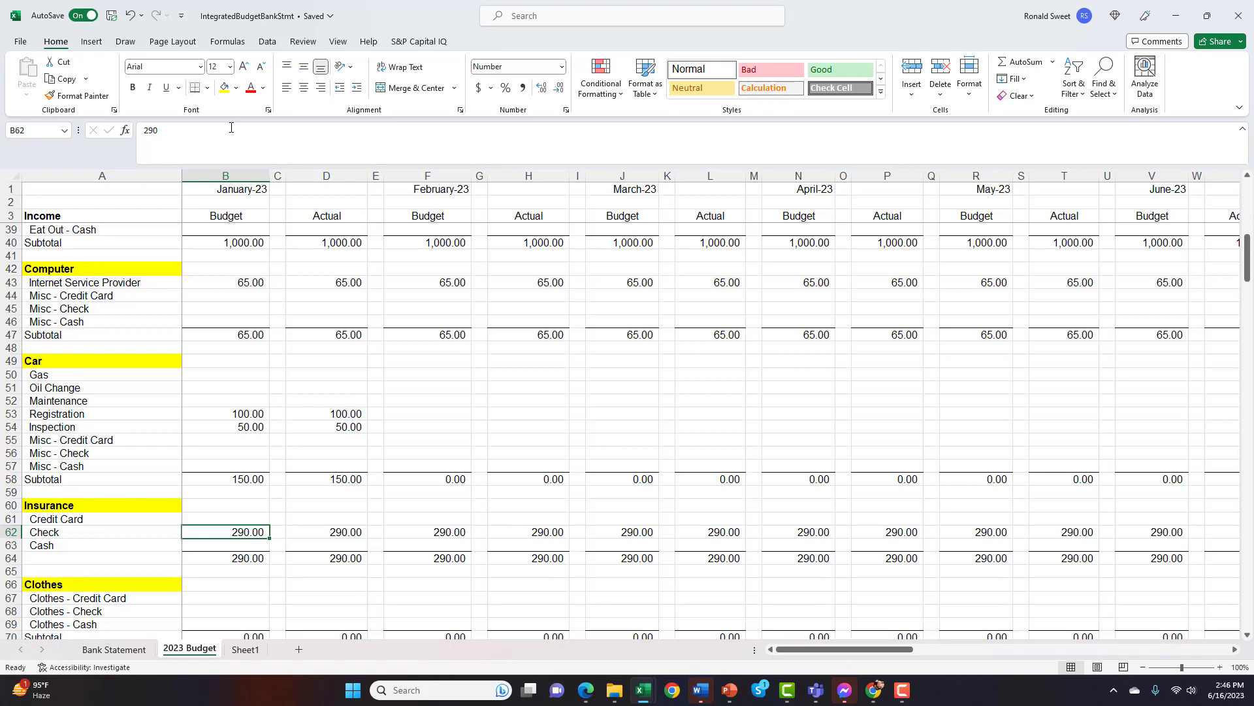
Look down January's Clothes and Gifts sections and return to the Gifts Misc - Credit Card amount in B73
{"action": "key", "text": "Down"}
{"action": "key", "text": "Down"}
{"action": "key", "text": "Down"}
{"action": "key", "text": "Down"}
{"action": "key", "text": "Down"}
{"action": "key", "text": "Down"}
{"action": "key", "text": "Down"}
{"action": "key", "text": "Down"}
{"action": "key", "text": "Down"}
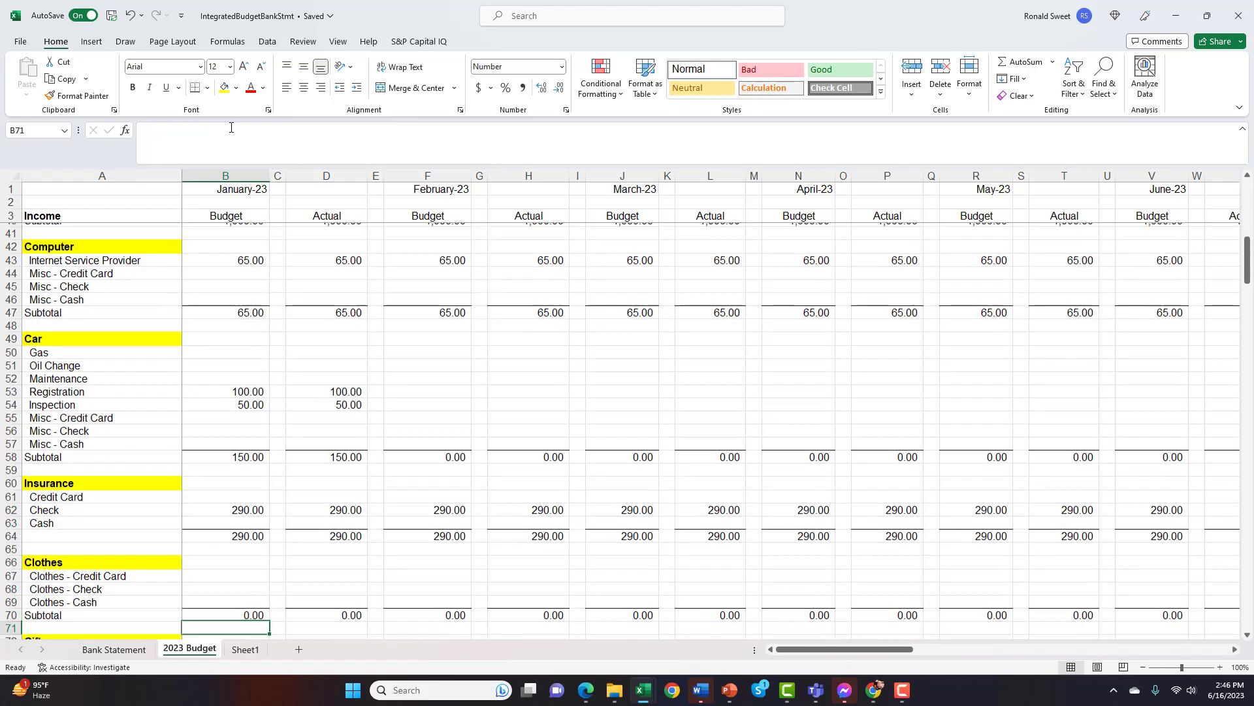
{"action": "key", "text": "Down"}
{"action": "key", "text": "Down"}
{"action": "key", "text": "Down"}
{"action": "key", "text": "Down"}
{"action": "key", "text": "Down"}
{"action": "key", "text": "Down"}
{"action": "key", "text": "Down"}
{"action": "key", "text": "Down"}
{"action": "key", "text": "Down"}
{"action": "key", "text": "Down"}
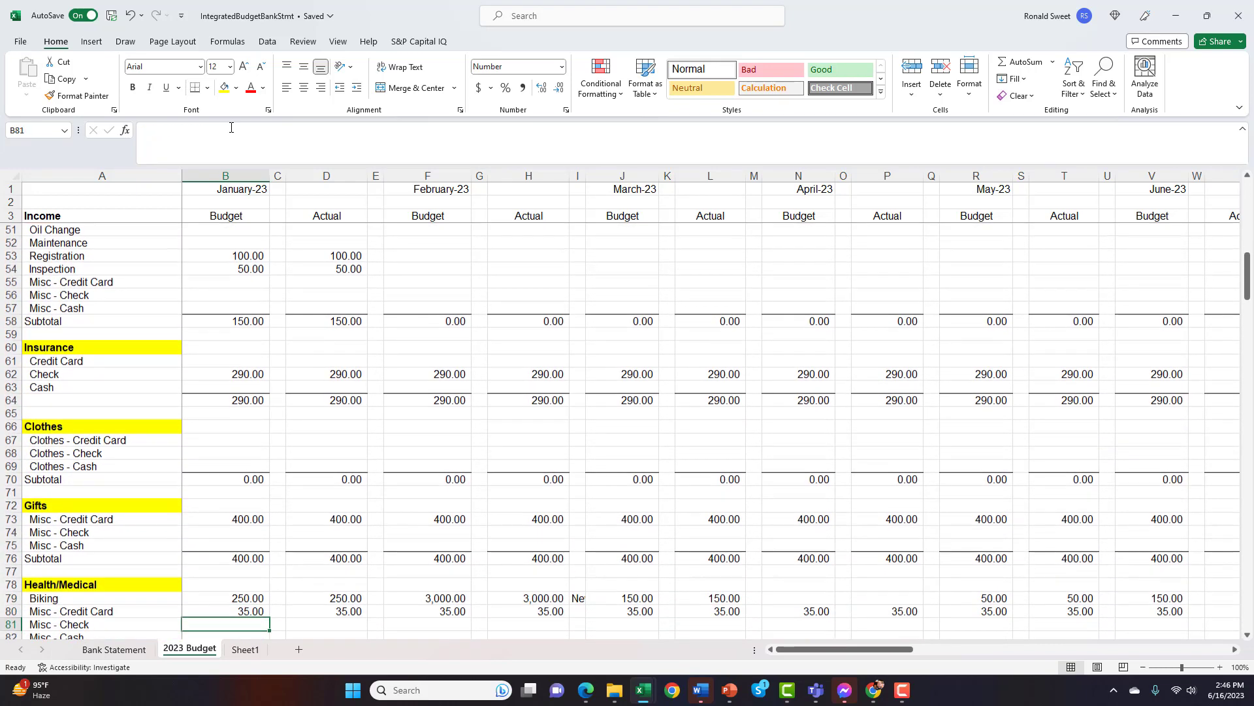
{"action": "key", "text": "Up"}
{"action": "key", "text": "Up"}
{"action": "key", "text": "Up"}
{"action": "key", "text": "Up"}
{"action": "key", "text": "Up"}
{"action": "key", "text": "Up"}
{"action": "key", "text": "Up"}
{"action": "key", "text": "Up"}
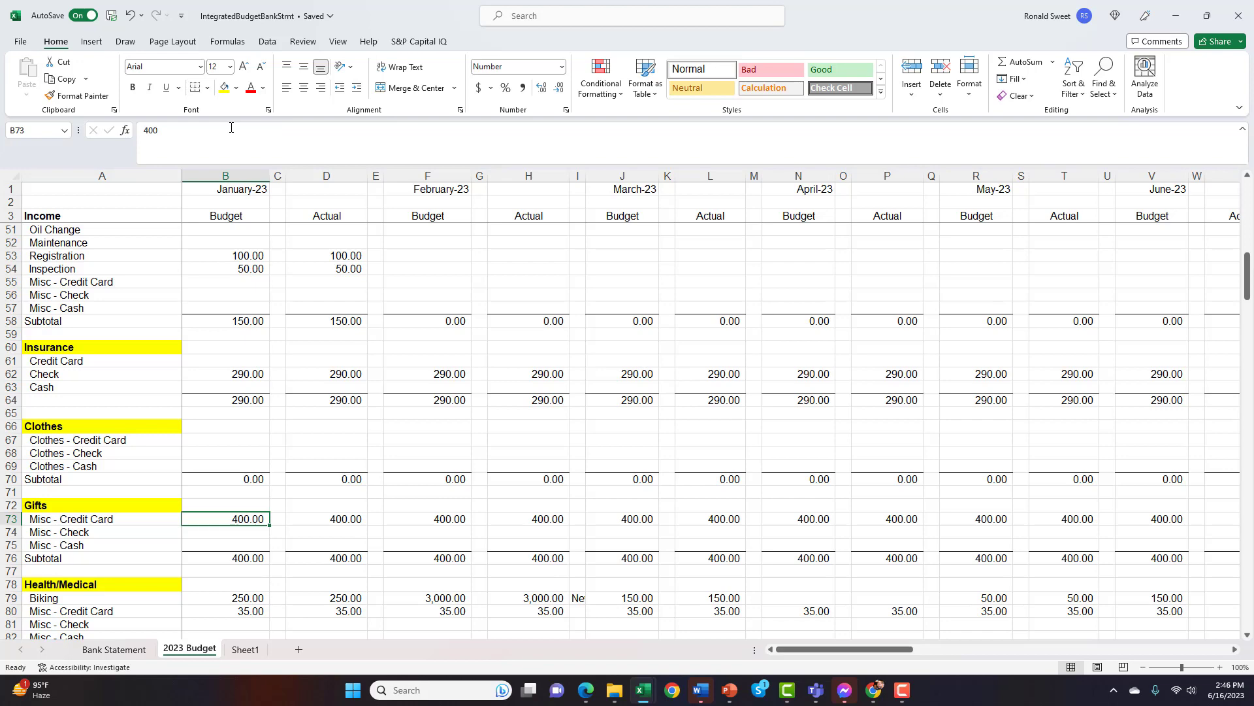
Look through January's Health/Medical rows and settle on the Biking Budget amount in B79
{"action": "key", "text": "Down"}
{"action": "key", "text": "Down"}
{"action": "key", "text": "Down"}
{"action": "key", "text": "Down"}
{"action": "key", "text": "Down"}
{"action": "key", "text": "Down"}
{"action": "key", "text": "Down"}
{"action": "key", "text": "Down"}
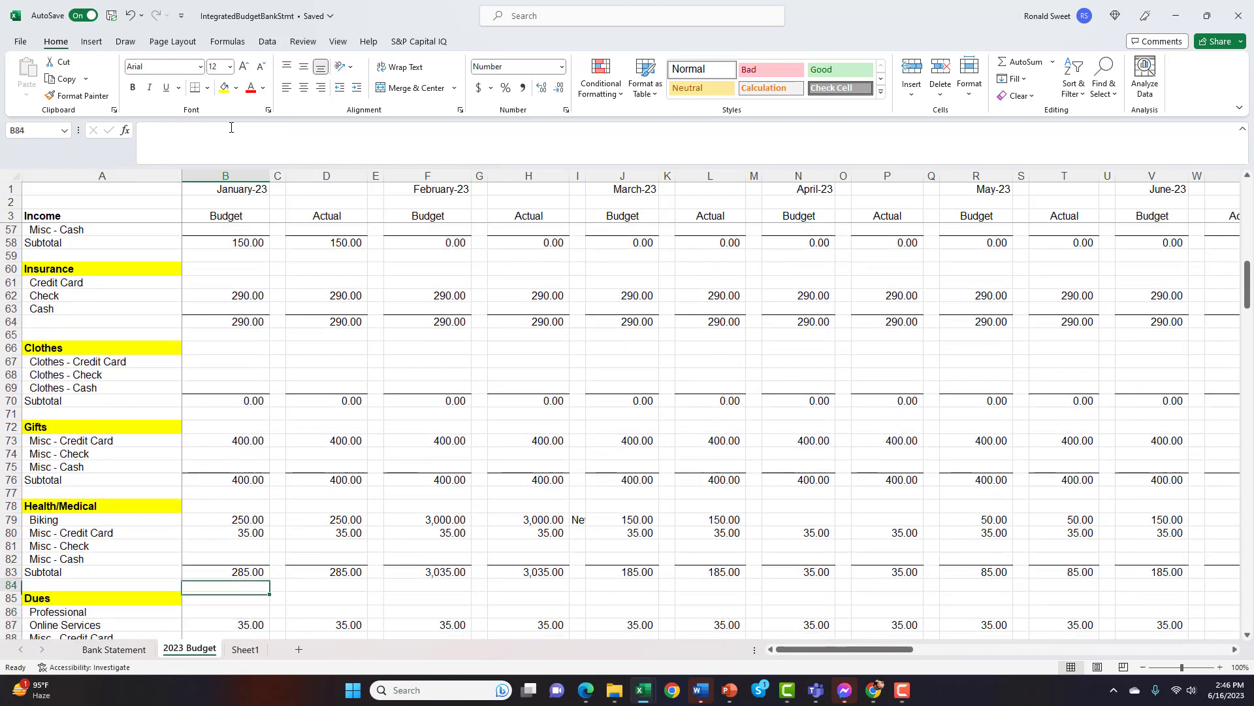
{"action": "key", "text": "Up"}
{"action": "key", "text": "Up"}
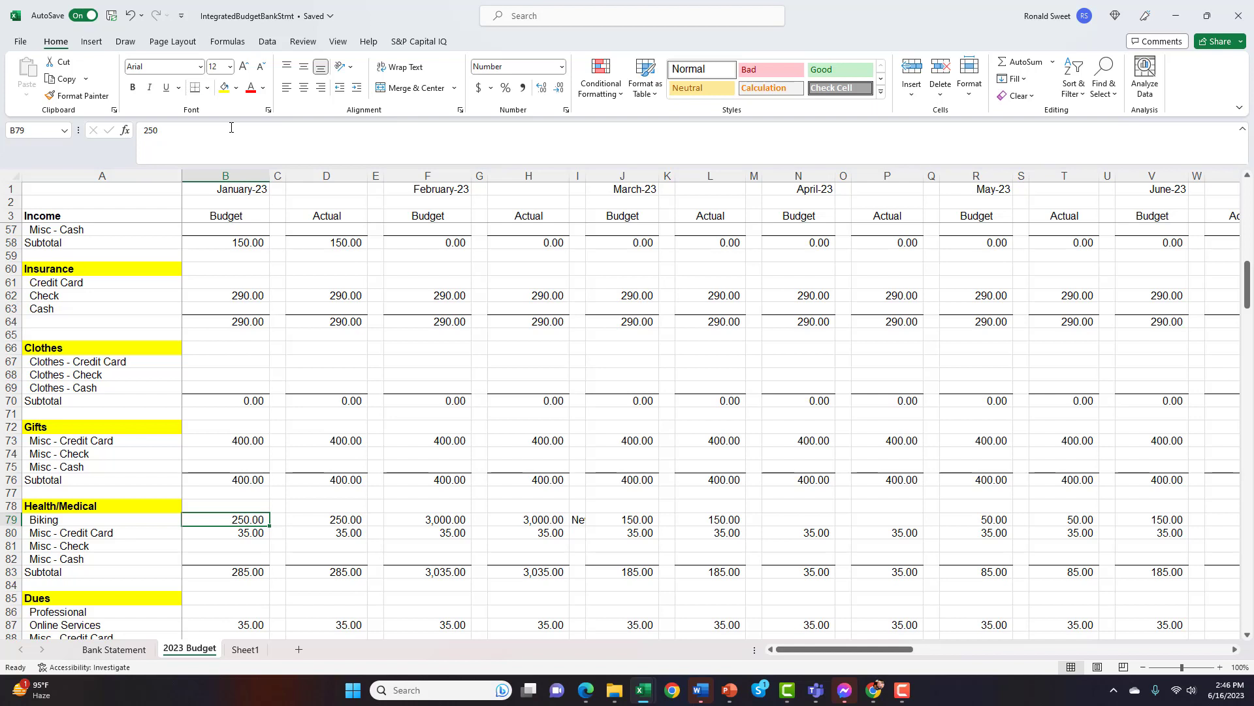
Follow the Biking row across February and read the full note in I79 beside the Actual amount
{"action": "key", "text": "Right"}
{"action": "key", "text": "Right"}
{"action": "key", "text": "Right"}
{"action": "key", "text": "Right"}
{"action": "key", "text": "Right"}
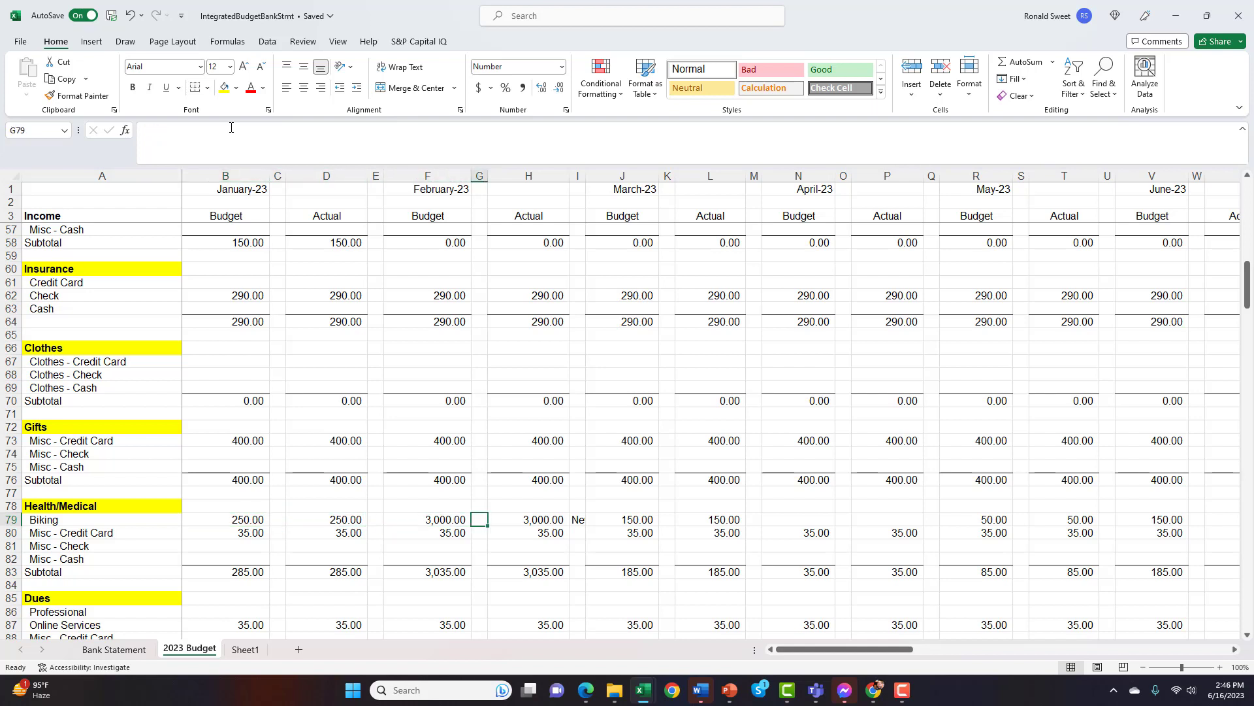
{"action": "key", "text": "Left"}
{"action": "key", "text": "Right"}
{"action": "key", "text": "Right"}
{"action": "key", "text": "Right"}
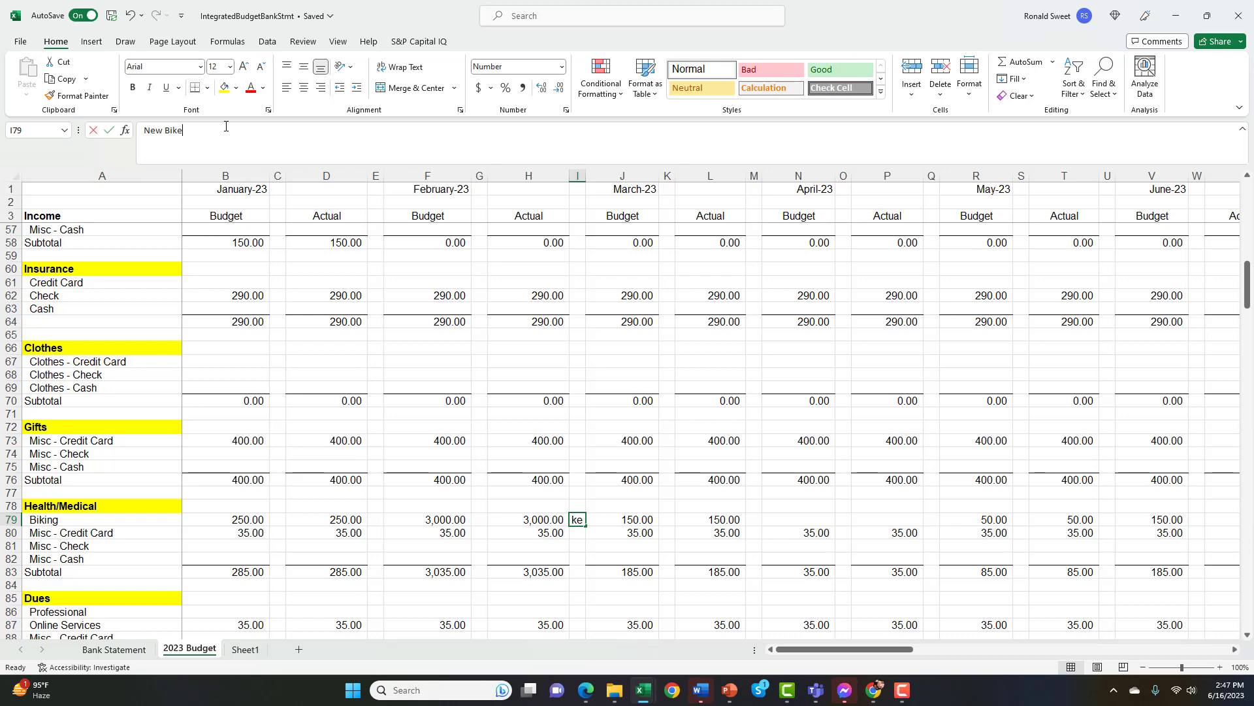
{"action": "left_click", "coordinate": [230, 127]}
{"action": "left_click_drag", "start_coordinate": [184, 131], "coordinate": [144, 130]}
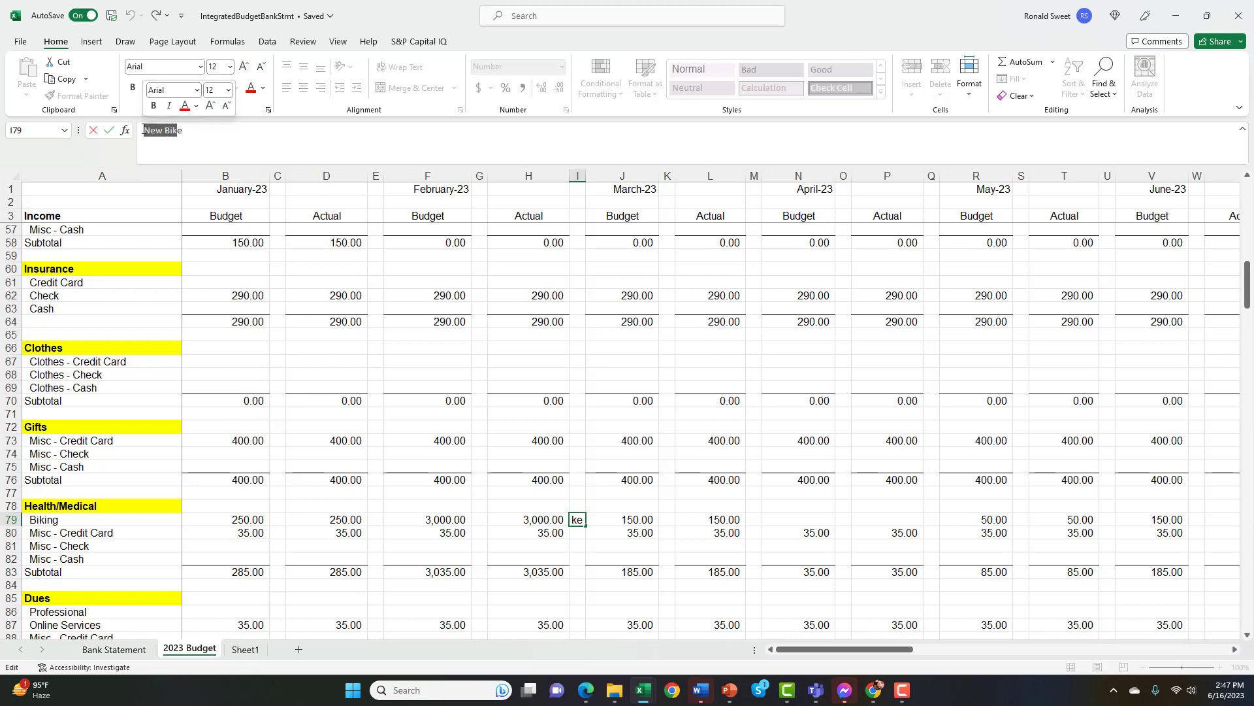
{"action": "key", "text": "Return"}
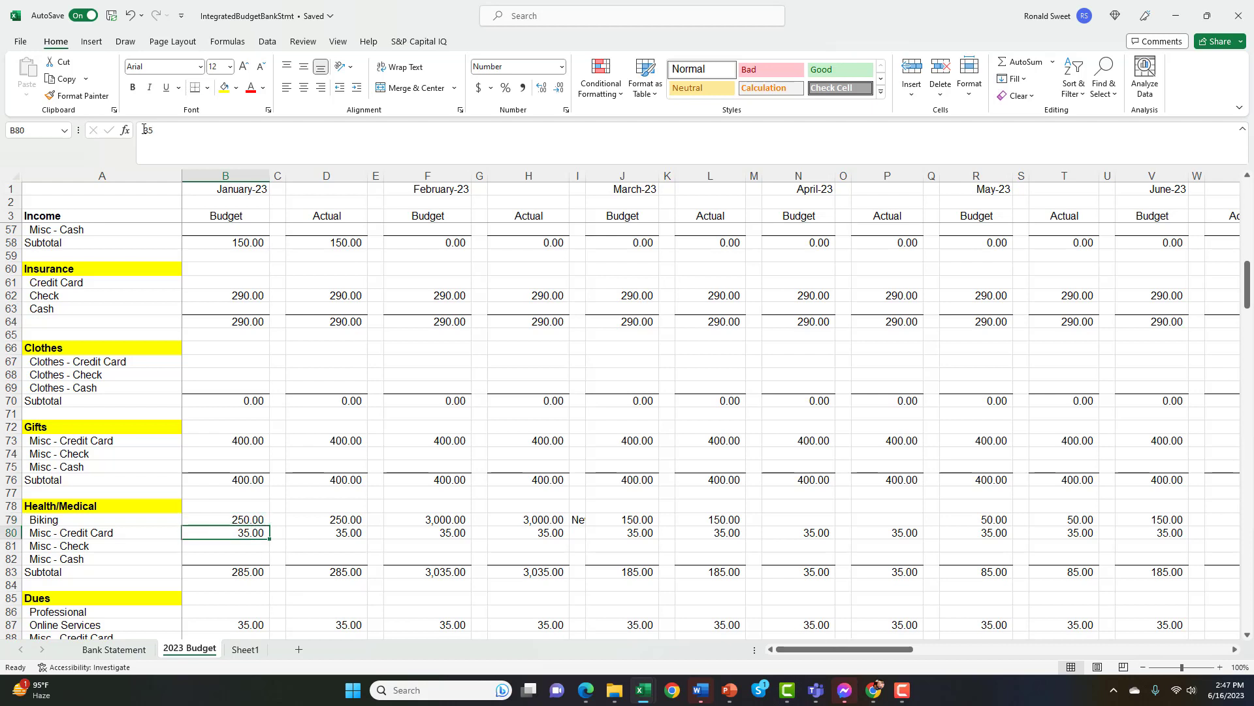
Review the Health/Medical section's remaining January rows and continue to the Dues section's Professional row in B86
{"action": "key", "text": "Down"}
{"action": "key", "text": "Down"}
{"action": "key", "text": "Down"}
{"action": "key", "text": "Down"}
{"action": "key", "text": "Down"}
{"action": "key", "text": "Down"}
{"action": "key", "text": "Down"}
{"action": "key", "text": "Down"}
{"action": "key", "text": "Down"}
{"action": "key", "text": "Down"}
{"action": "key", "text": "Down"}
{"action": "key", "text": "Down"}
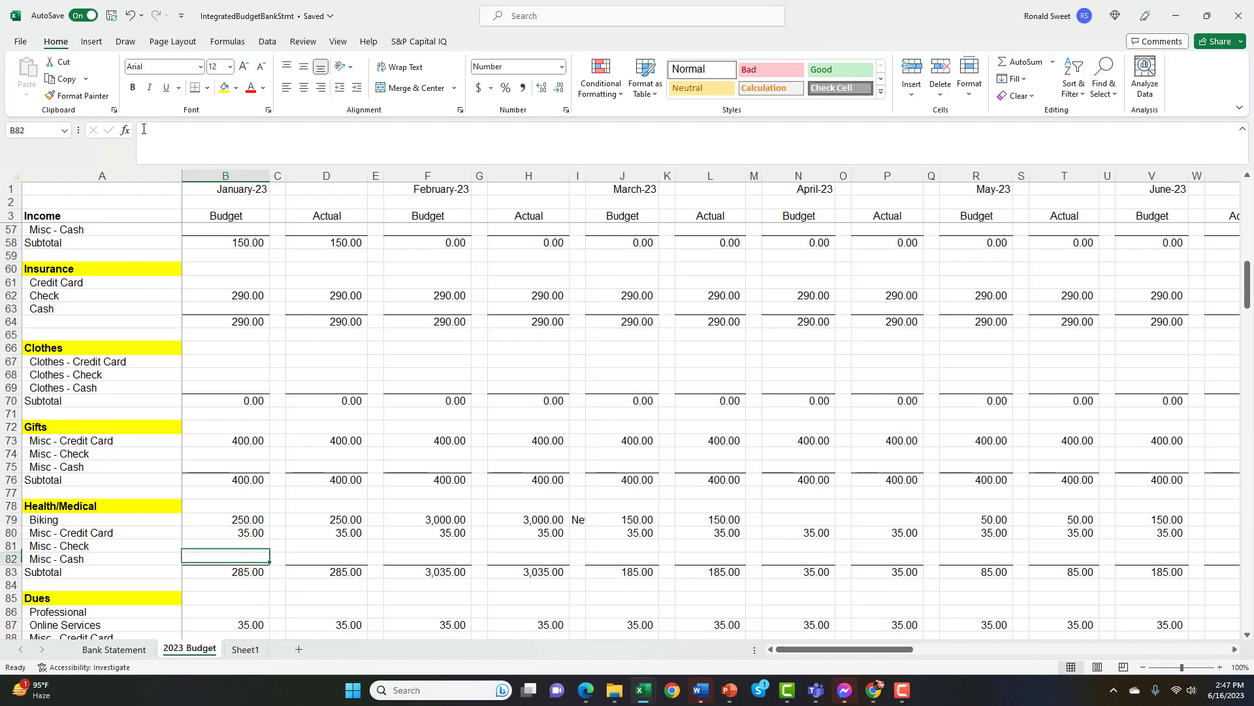
{"action": "key", "text": "Up"}
{"action": "key", "text": "Up"}
{"action": "key", "text": "Up"}
{"action": "key", "text": "Up"}
{"action": "key", "text": "Up"}
{"action": "key", "text": "Up"}
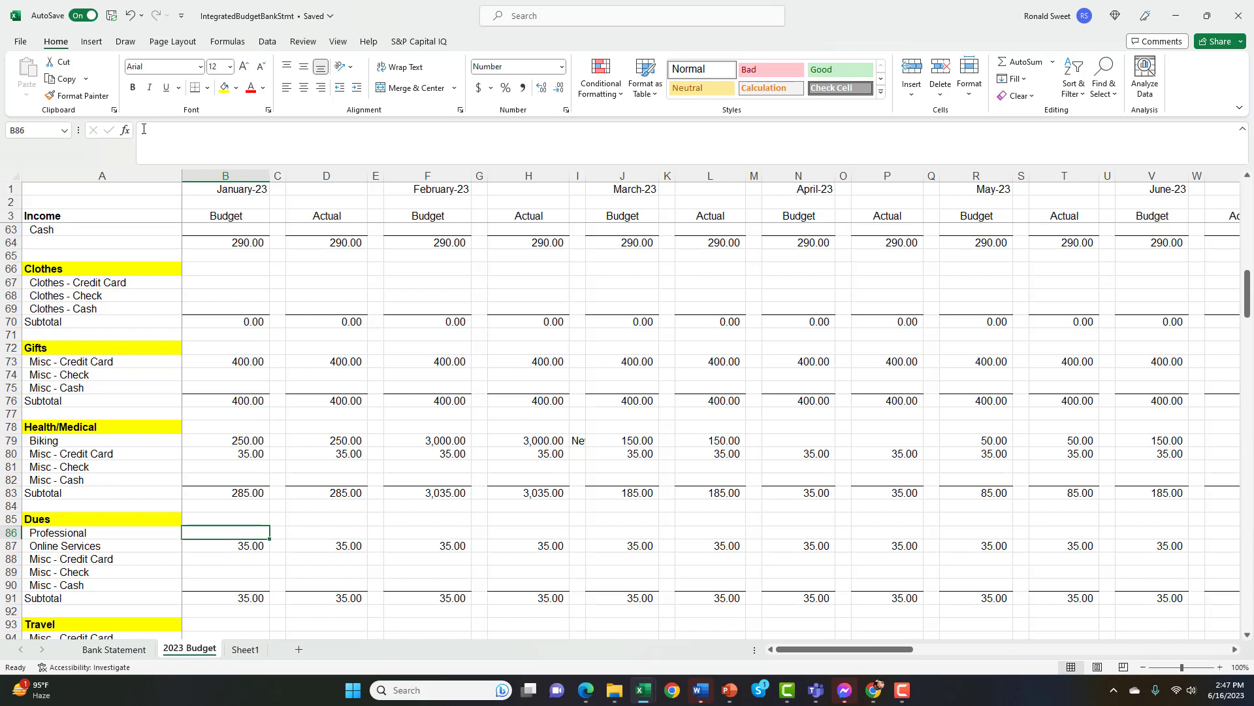
Review the Dues section's January Online Services amount in B87 and its Subtotal formula in B91
{"action": "key", "text": "Down"}
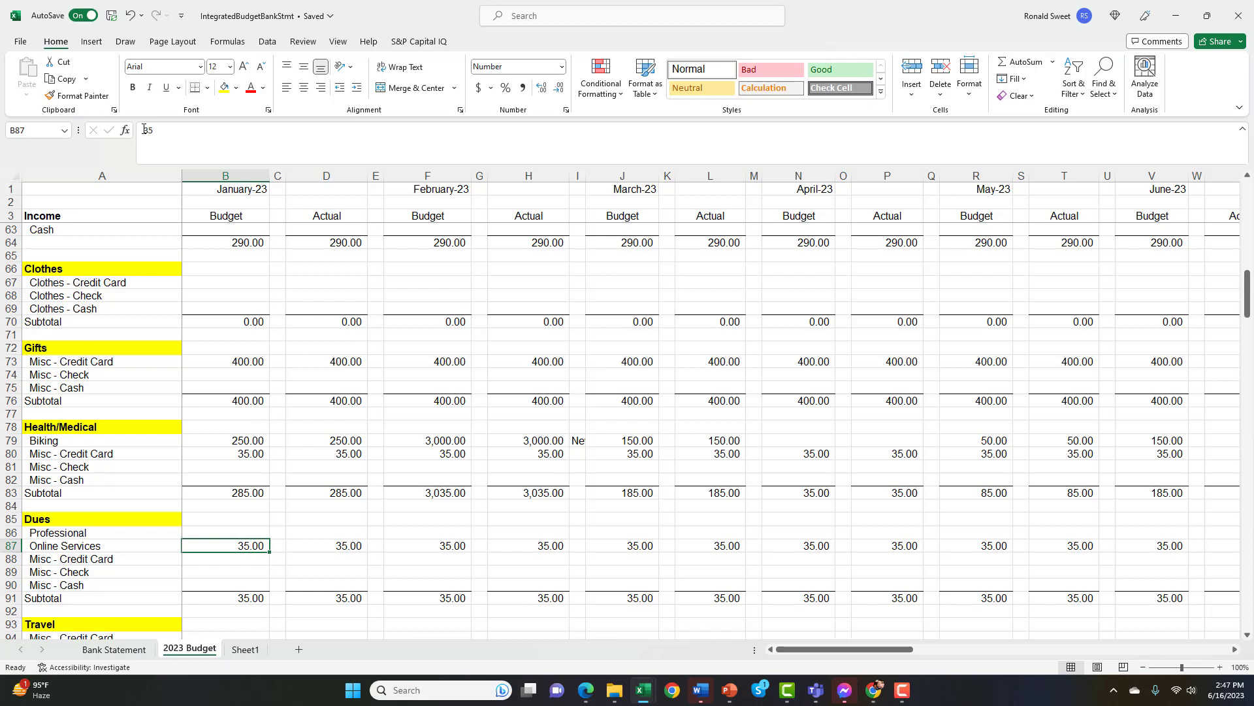
{"action": "key", "text": "Down"}
{"action": "key", "text": "Down"}
{"action": "key", "text": "Down"}
{"action": "key", "text": "Down"}
{"action": "key", "text": "Down"}
{"action": "key", "text": "Down"}
{"action": "key", "text": "Down"}
{"action": "key", "text": "Down"}
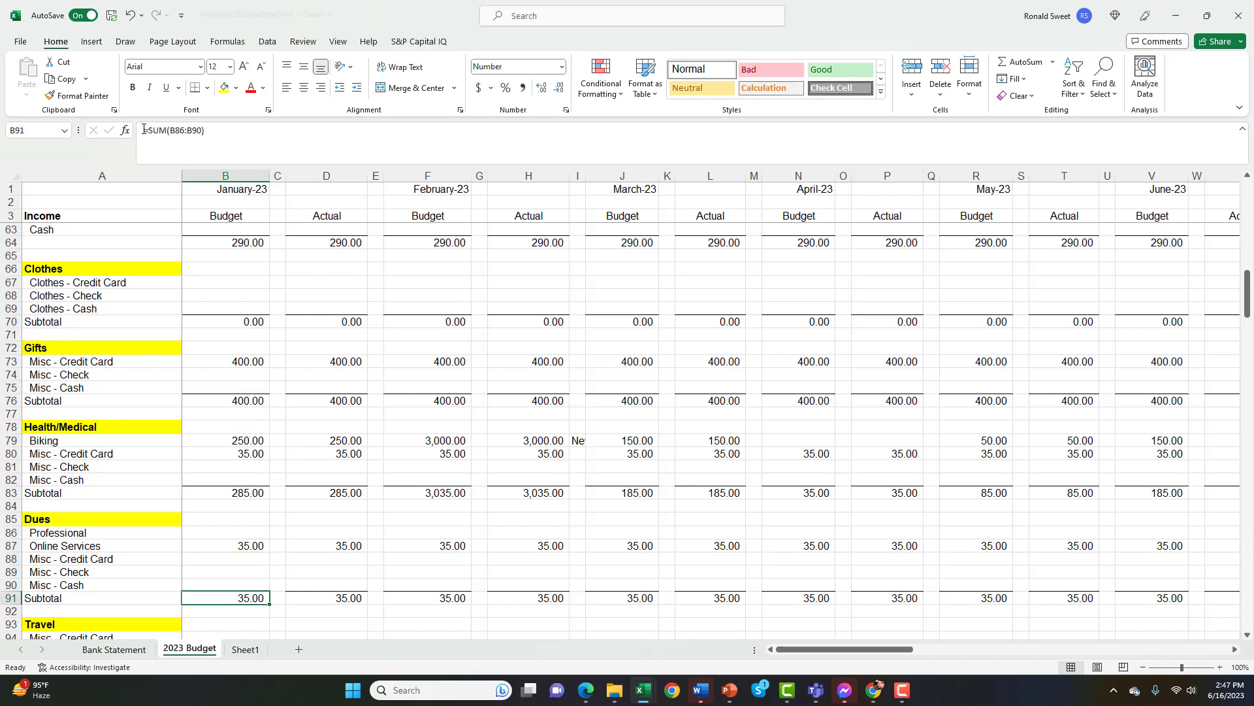
{"action": "key", "text": "Up"}
Follow the Travel section's Misc - Credit Card row across the months to examine July's Budget and Actual amounts
{"action": "key", "text": "Right"}
{"action": "key", "text": "Right"}
{"action": "key", "text": "Right"}
{"action": "key", "text": "Right"}
{"action": "key", "text": "Right"}
{"action": "key", "text": "Right"}
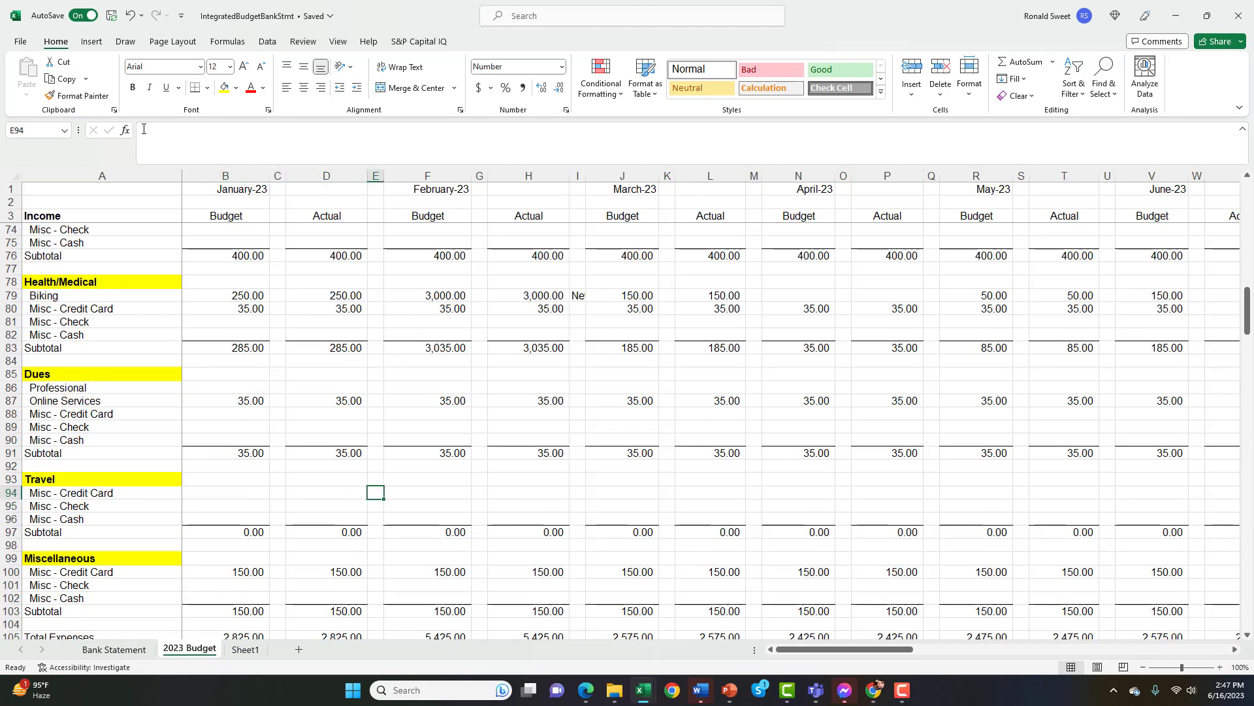
{"action": "key", "text": "Right"}
{"action": "key", "text": "Right"}
{"action": "key", "text": "Right"}
{"action": "key", "text": "Right"}
{"action": "key", "text": "Right"}
{"action": "key", "text": "Right"}
{"action": "key", "text": "Right"}
{"action": "key", "text": "Right"}
{"action": "key", "text": "Right"}
{"action": "key", "text": "Right"}
{"action": "key", "text": "Right"}
{"action": "key", "text": "Right"}
{"action": "key", "text": "Right"}
{"action": "key", "text": "Right"}
{"action": "key", "text": "Right"}
{"action": "key", "text": "Right"}
{"action": "key", "text": "Right"}
{"action": "key", "text": "Right"}
{"action": "key", "text": "Right"}
{"action": "key", "text": "Right"}
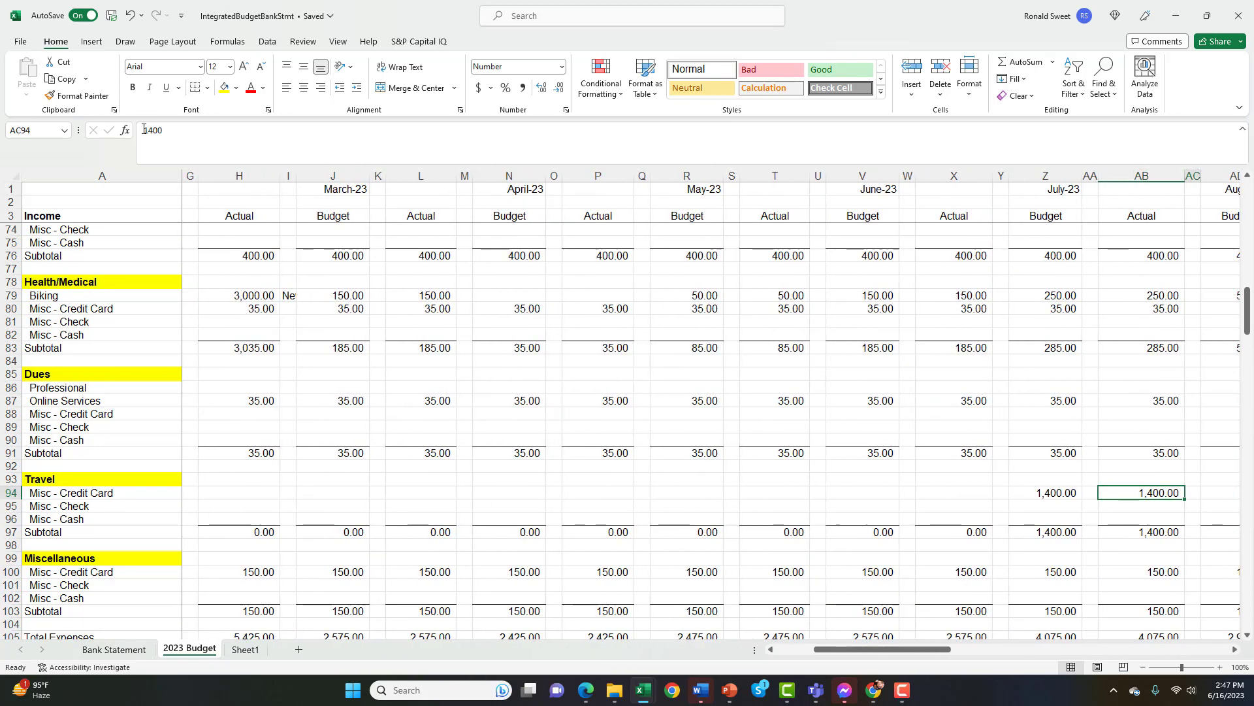
{"action": "key", "text": "Left"}
{"action": "key", "text": "Left"}
{"action": "key", "text": "Left"}
{"action": "key", "text": "Left"}
{"action": "key", "text": "Left"}
{"action": "key", "text": "Left"}
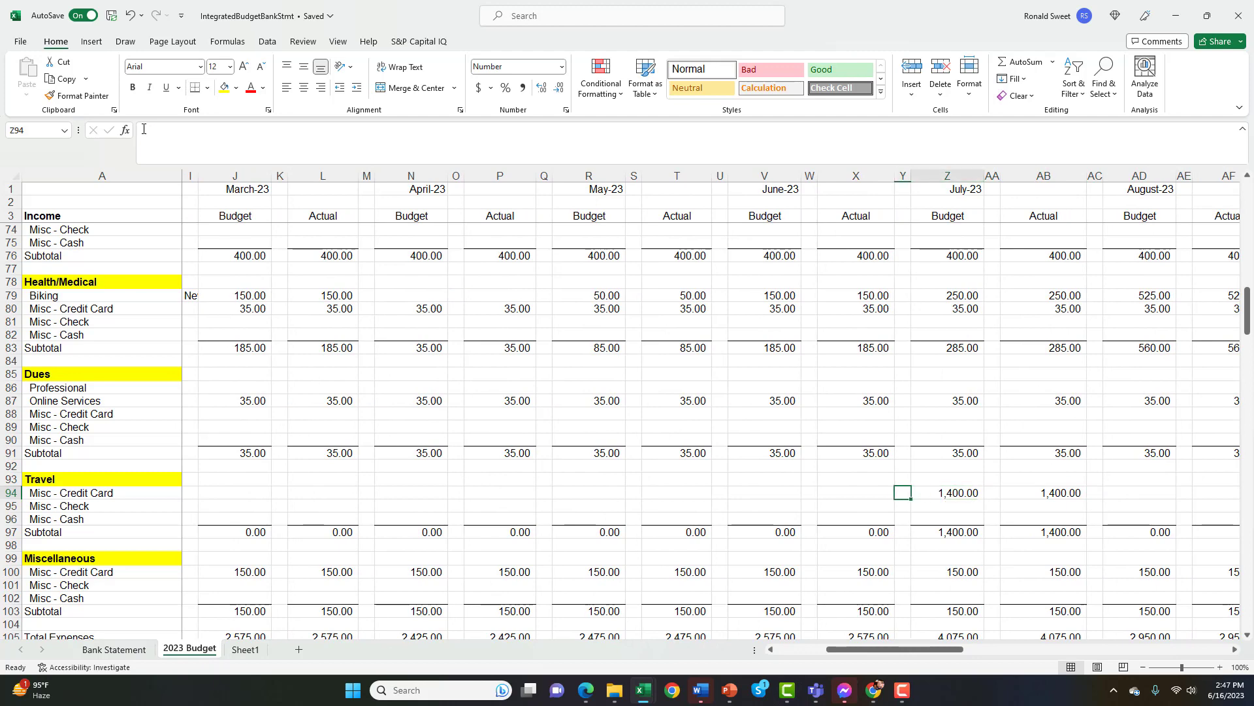
{"action": "key", "text": "Right"}
{"action": "key", "text": "Right"}
{"action": "key", "text": "Right"}
{"action": "key", "text": "Left"}
{"action": "key", "text": "Left"}
{"action": "key", "text": "Left"}
{"action": "key", "text": "Left"}
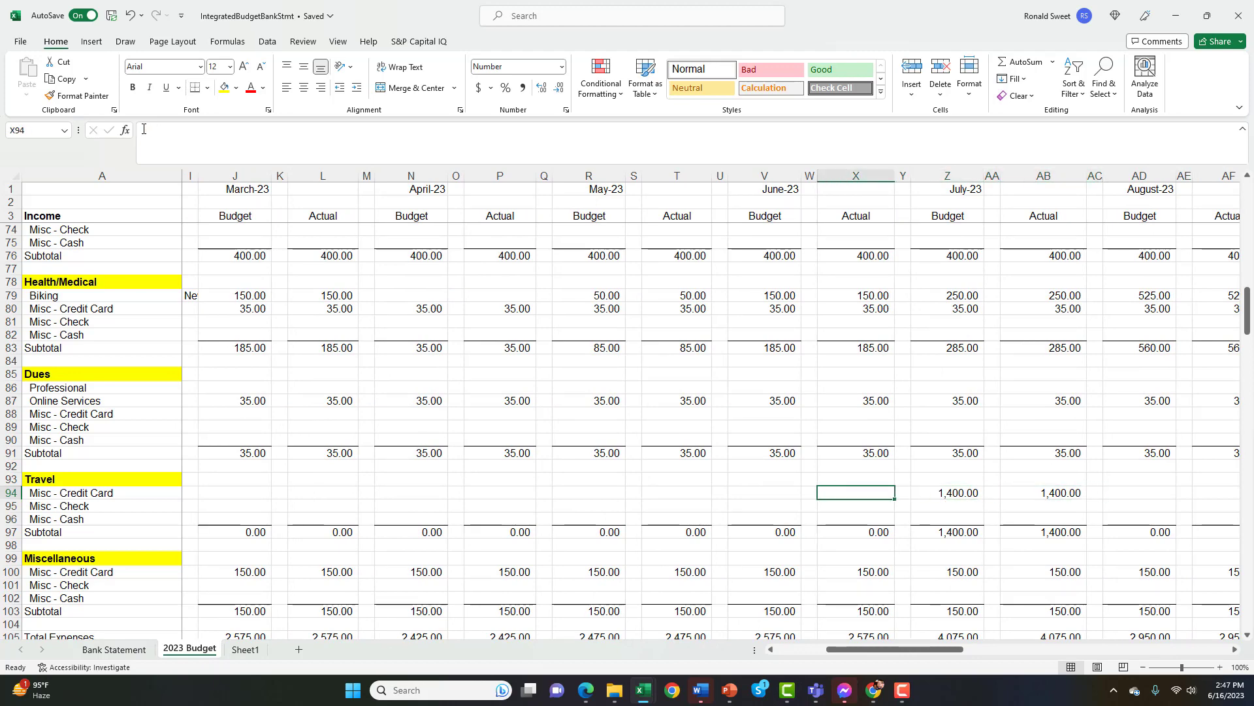
Return to January's Budget column and look down from Travel to the Miscellaneous section's Misc - Credit Card amount in B100
{"action": "key", "text": "ctrl+Left"}
{"action": "key", "text": "Right"}
{"action": "key", "text": "Down"}
{"action": "key", "text": "Down"}
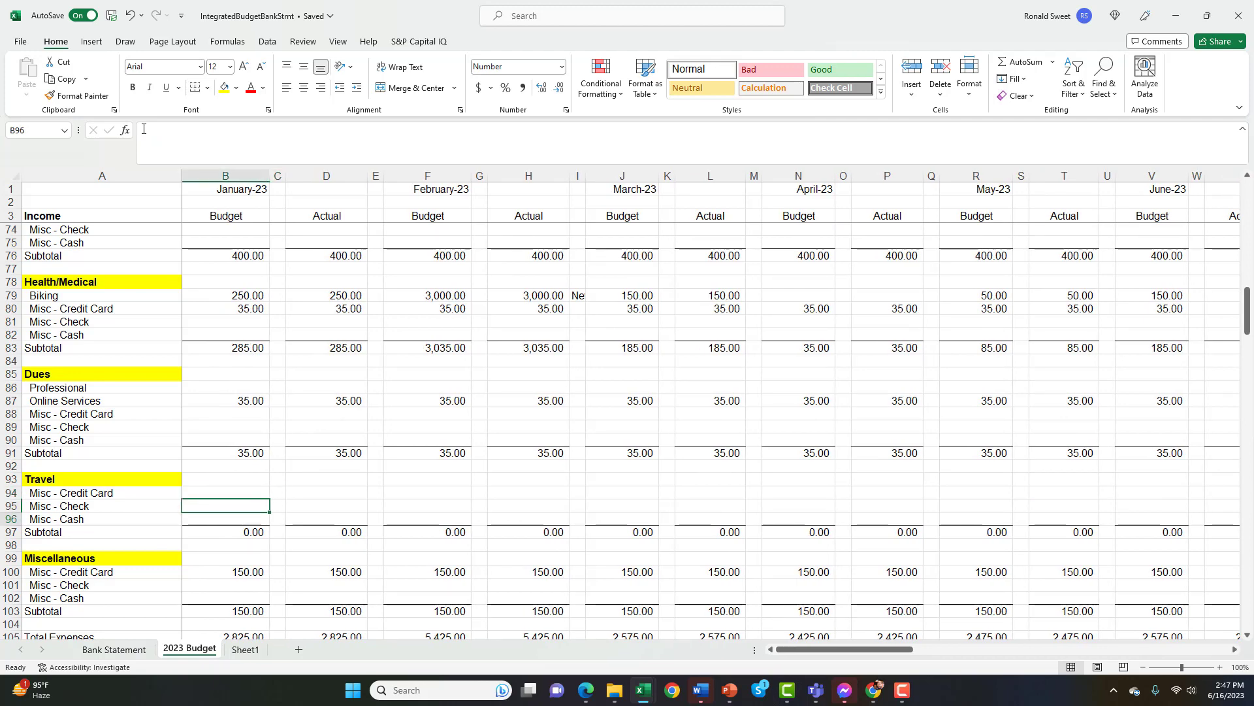
{"action": "key", "text": "Down"}
{"action": "key", "text": "Down"}
{"action": "key", "text": "Down"}
{"action": "key", "text": "Down"}
{"action": "key", "text": "Down"}
{"action": "key", "text": "Down"}
{"action": "key", "text": "Down"}
{"action": "key", "text": "Down"}
{"action": "key", "text": "Down"}
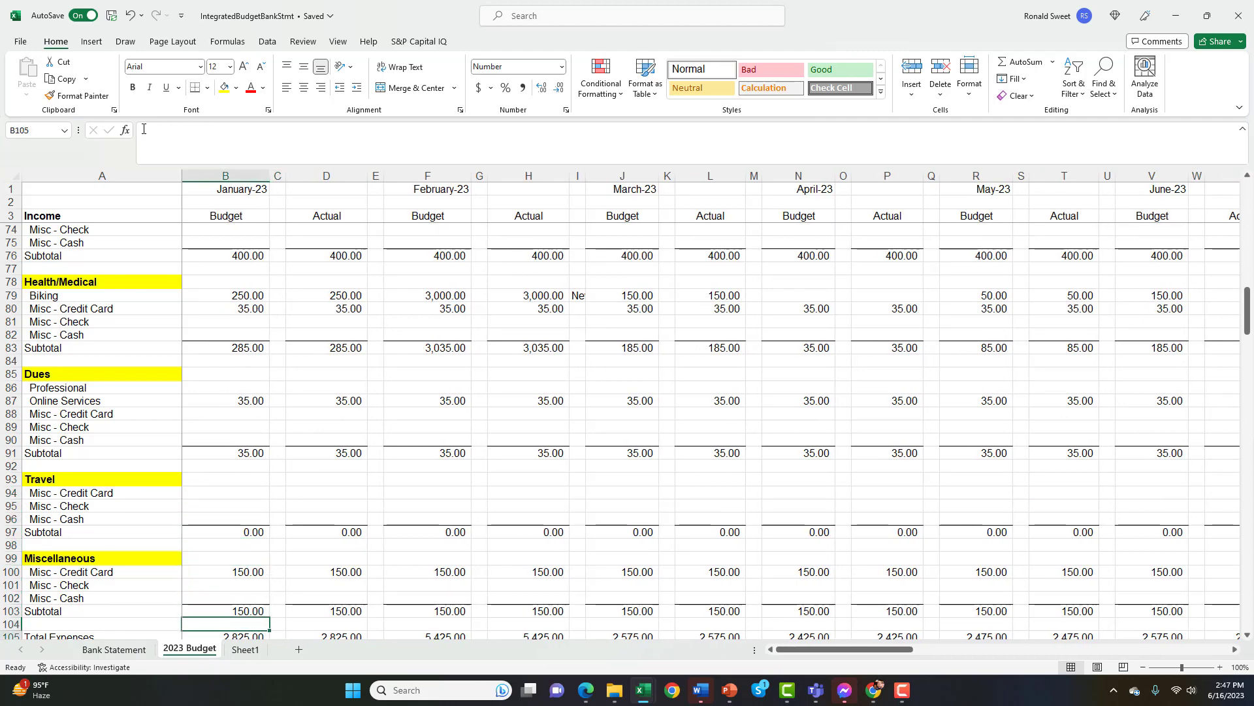
{"action": "key", "text": "Up"}
{"action": "key", "text": "Up"}
{"action": "key", "text": "Up"}
{"action": "key", "text": "Up"}
{"action": "key", "text": "Up"}
Add the note "Spanish Class" in E100, beside January's Actual amount for the Miscellaneous section's Misc - Credit Card row
{"action": "key", "text": "Right"}
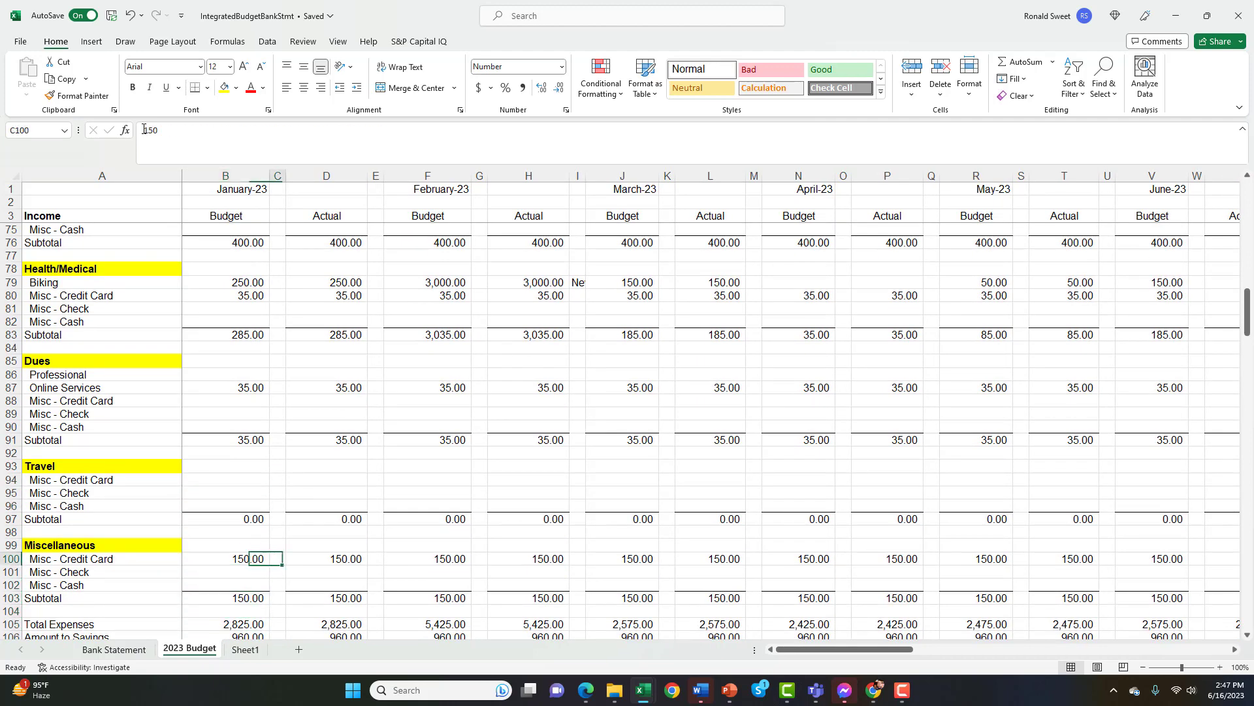
{"action": "key", "text": "Delete"}
{"action": "key", "text": "Right"}
{"action": "key", "text": "Right"}
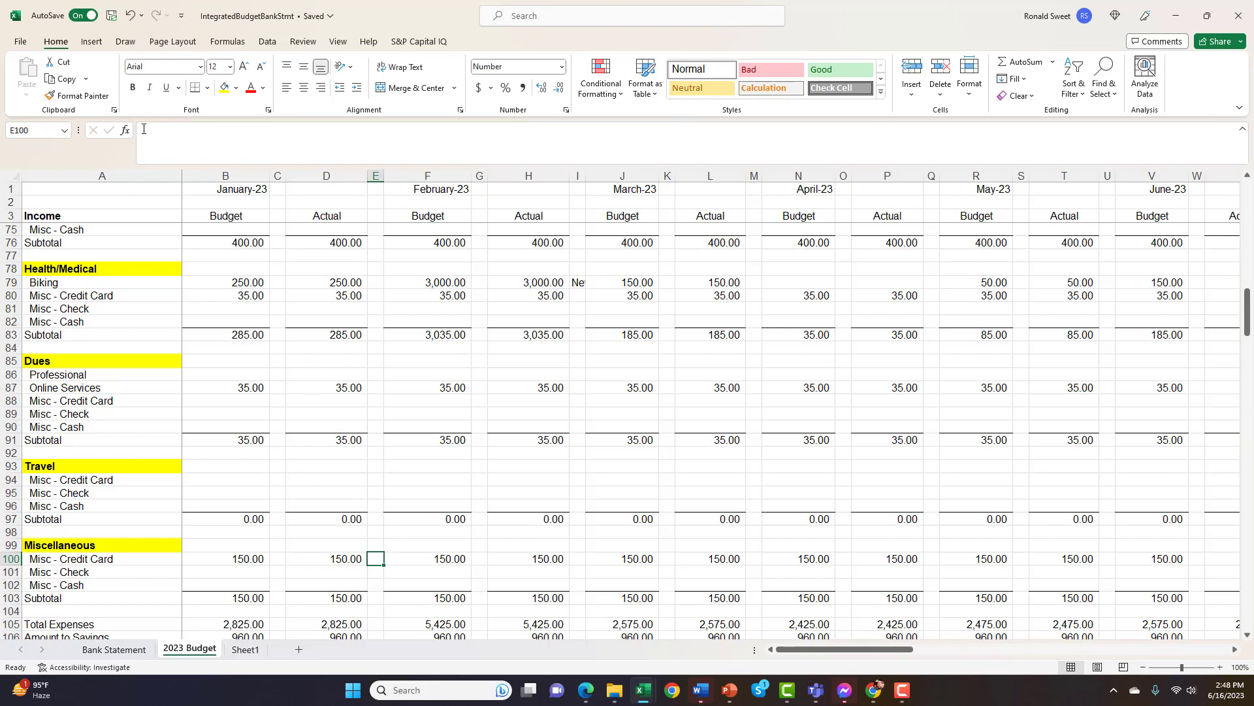
{"action": "type", "text": "Spanis"}
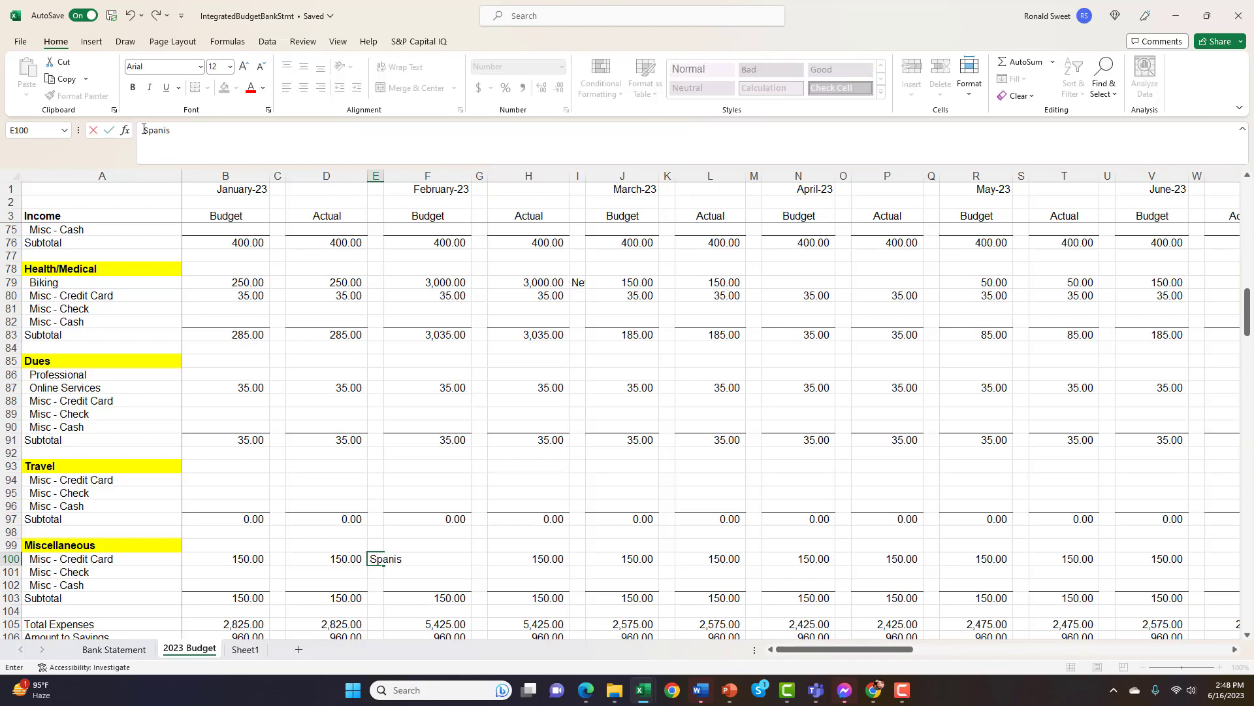
{"action": "type", "text": "h Class"}
{"action": "key", "text": "ctrl+Return"}
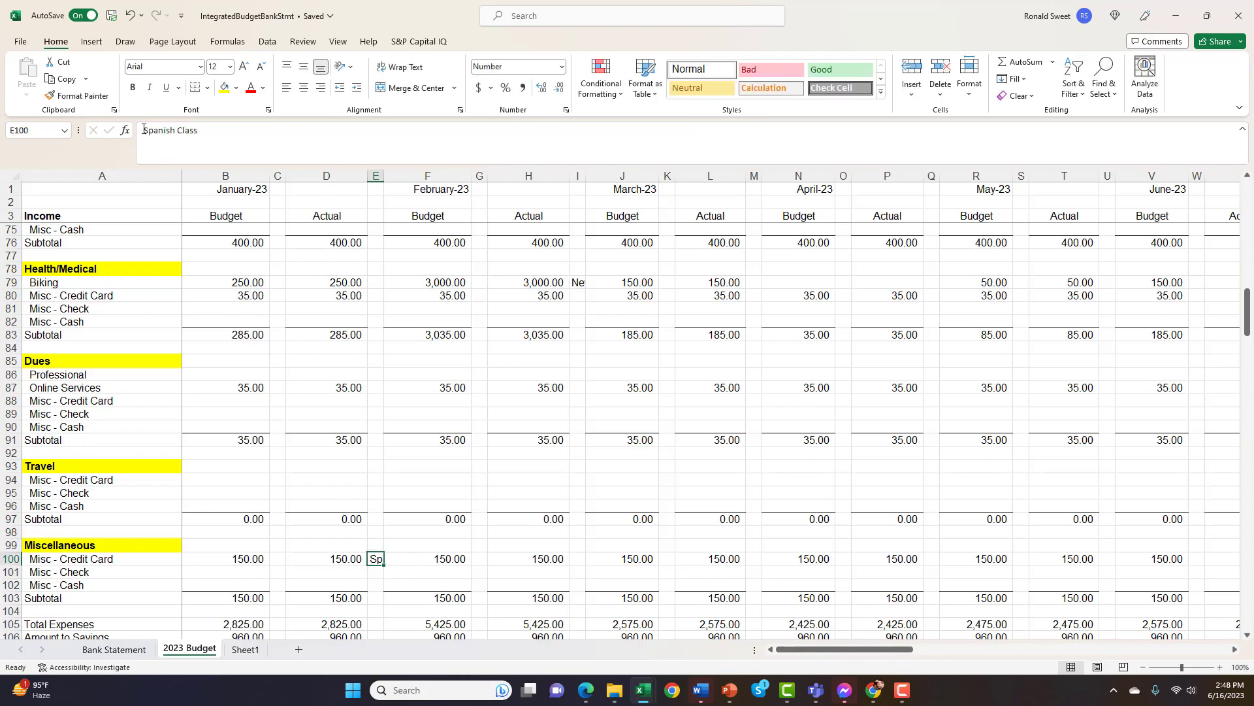
Inspect January's Total Expenses formula in B105 and the section subtotals it references
{"action": "key", "text": "Down"}
{"action": "key", "text": "Down"}
{"action": "key", "text": "Down"}
{"action": "key", "text": "Down"}
{"action": "key", "text": "Down"}
{"action": "key", "text": "Left"}
{"action": "key", "text": "Left"}
{"action": "key", "text": "Left"}
{"action": "key", "text": "Down"}
{"action": "key", "text": "Down"}
{"action": "key", "text": "Down"}
{"action": "key", "text": "Down"}
{"action": "key", "text": "Up"}
{"action": "key", "text": "Up"}
{"action": "key", "text": "Up"}
{"action": "key", "text": "Up"}
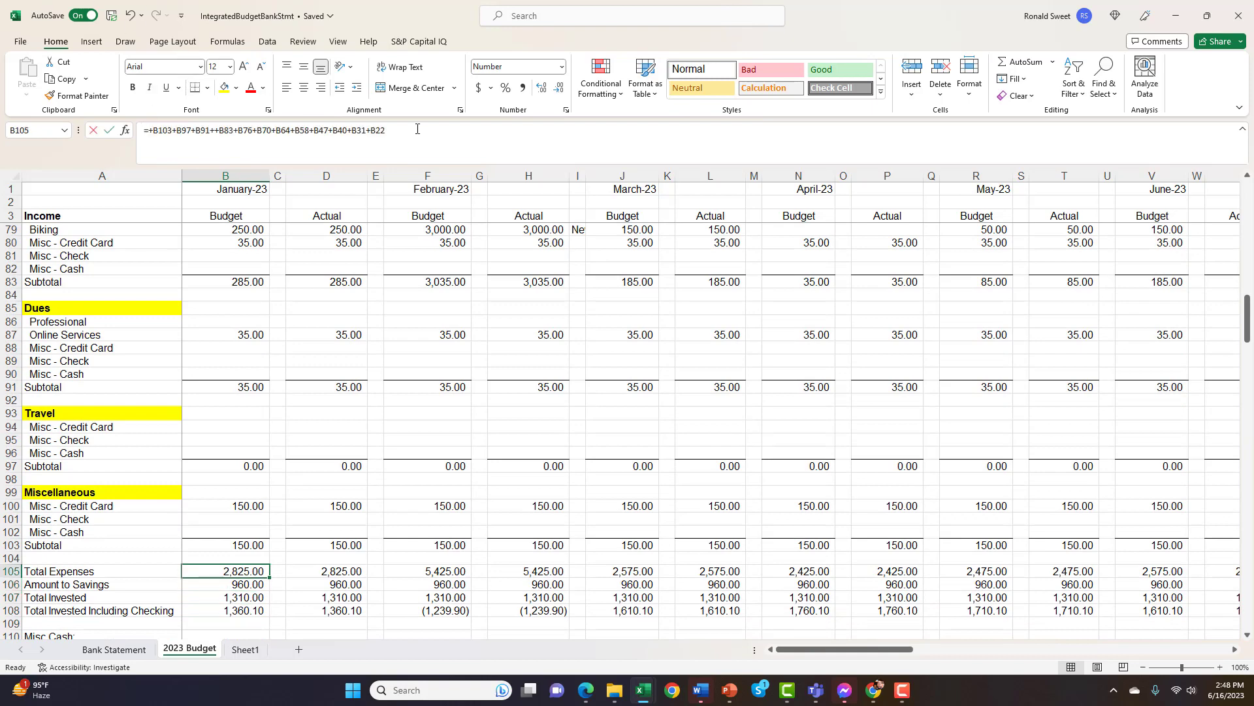
{"action": "left_click", "coordinate": [416, 150]}
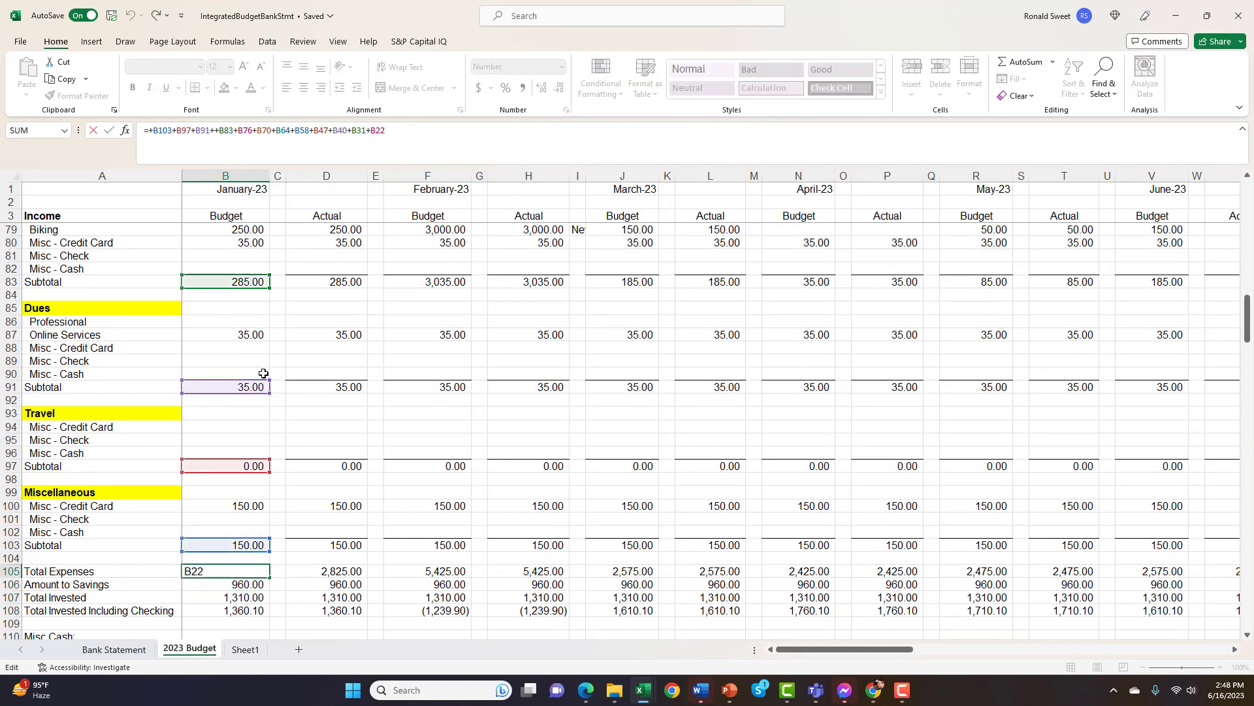
{"action": "key", "text": "Return"}
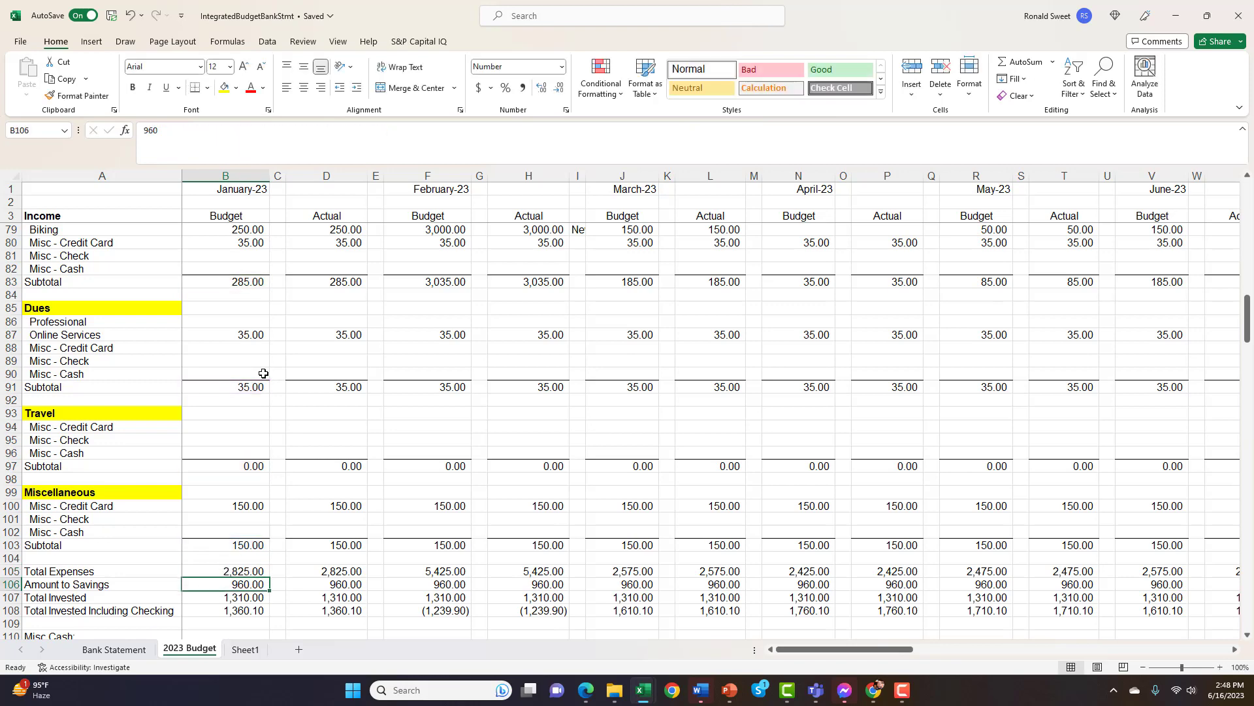
Examine the formula for January's Ending Checking Balance in B119 of the Misc Cash section
{"action": "scroll", "coordinate": [235, 341], "scroll_direction": "down", "scroll_amount": 3}
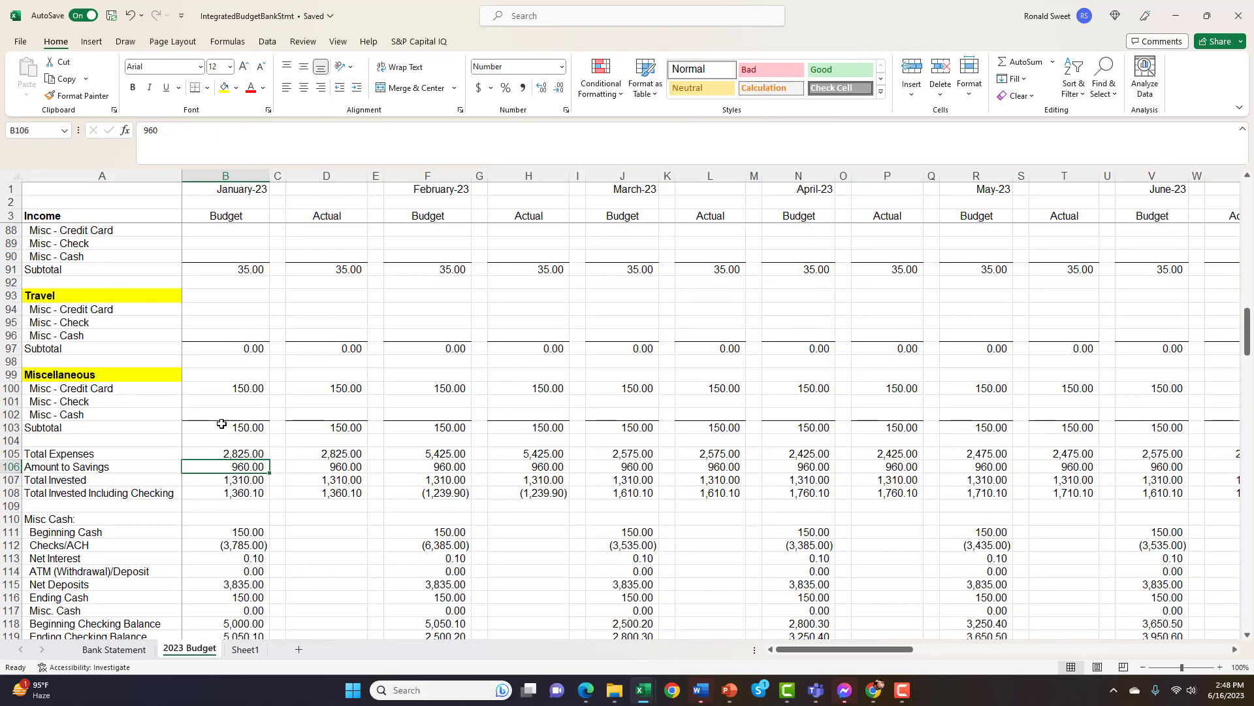
{"action": "scroll", "coordinate": [228, 507], "scroll_direction": "down", "scroll_amount": 3}
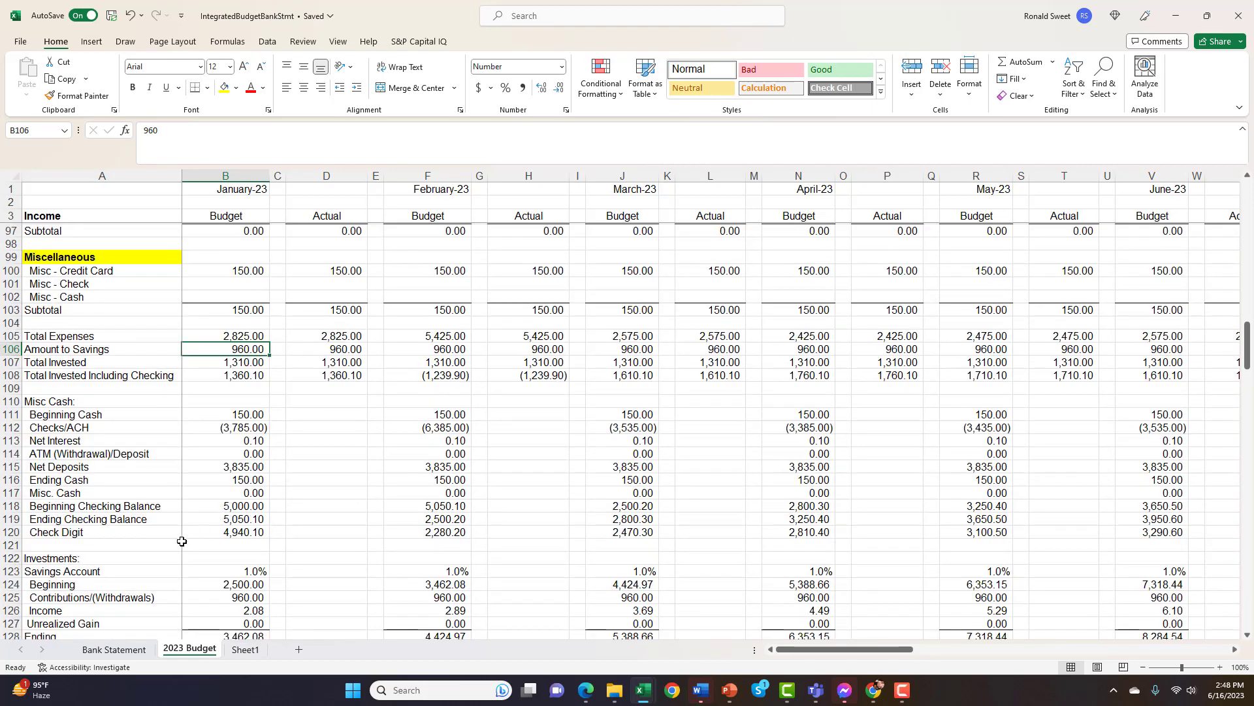
{"action": "left_click", "coordinate": [241, 520]}
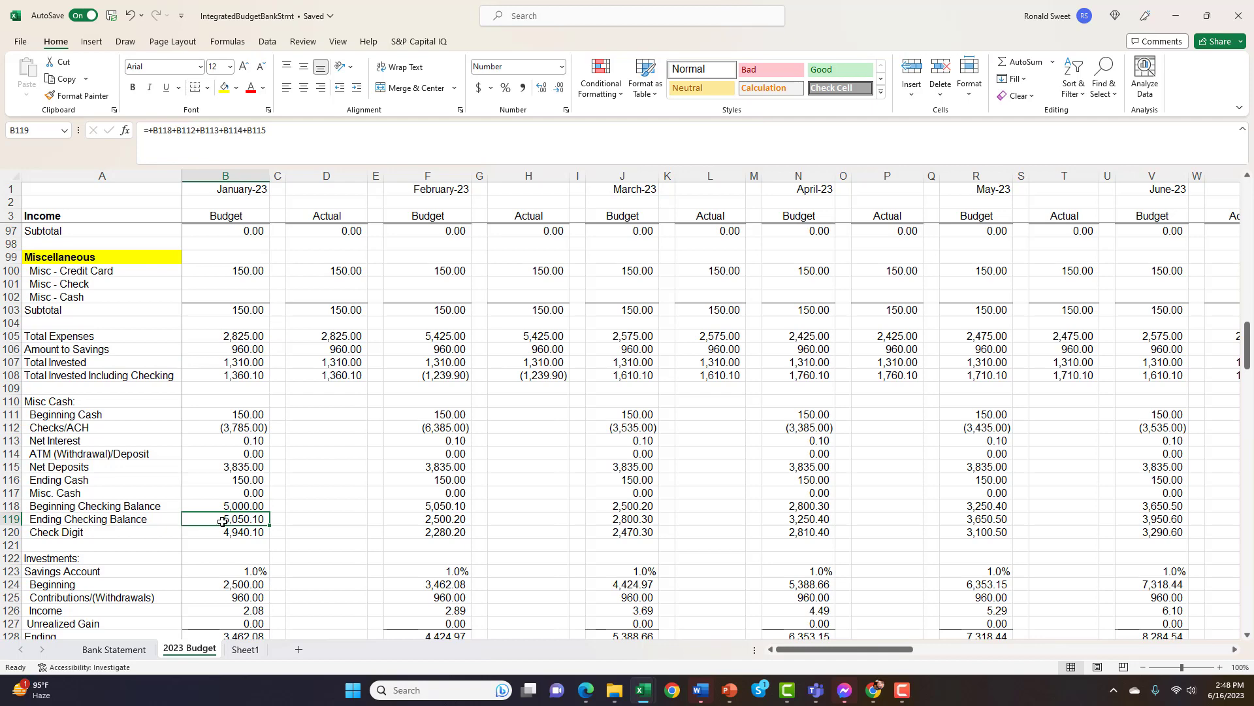
Set January's Amount to Savings to 3000 in both the Budget and Actual columns
{"action": "left_click", "coordinate": [234, 349]}
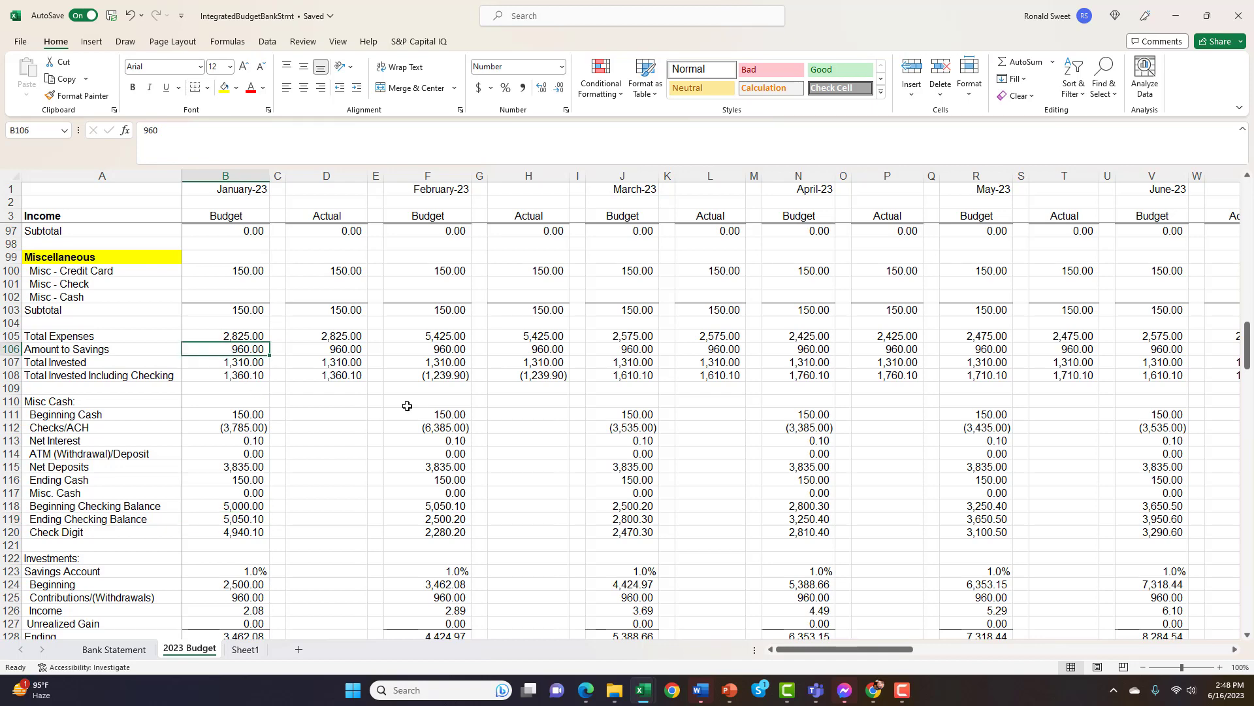
{"action": "type", "text": "3000"}
{"action": "key", "text": "Tab"}
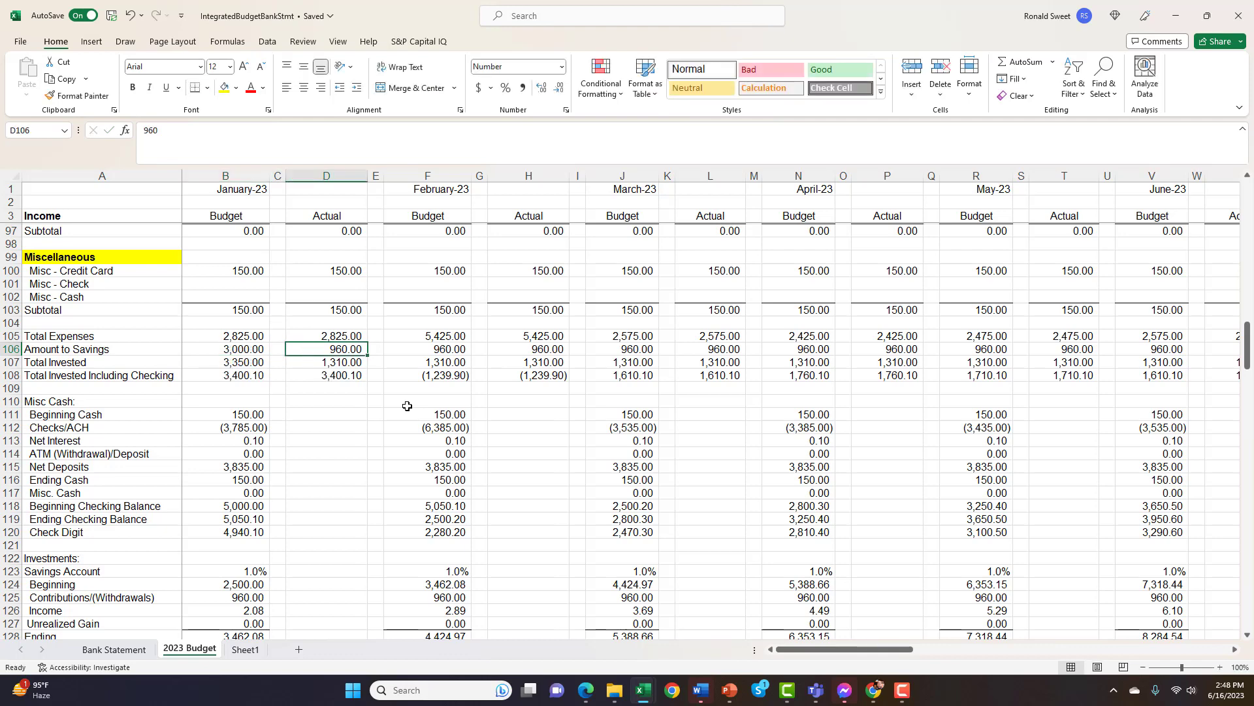
{"action": "type", "text": "3000"}
{"action": "key", "text": "Return"}
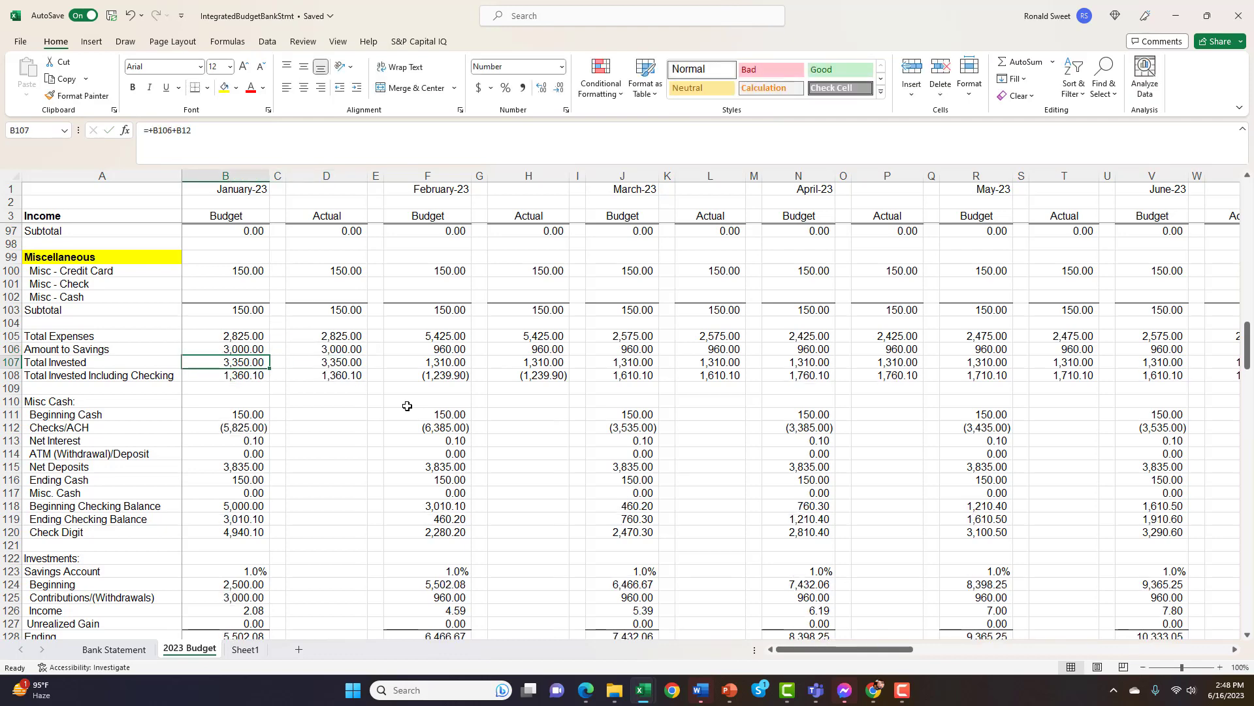
Check January's Ending Checking Balance in B119 and the Checks/ACH formula in B112
{"action": "key", "text": "Down"}
{"action": "key", "text": "Down"}
{"action": "key", "text": "Down"}
{"action": "key", "text": "Down"}
{"action": "key", "text": "Down"}
{"action": "key", "text": "Down"}
{"action": "key", "text": "Down"}
{"action": "key", "text": "Down"}
{"action": "key", "text": "Down"}
{"action": "key", "text": "Down"}
{"action": "key", "text": "Down"}
{"action": "key", "text": "Down"}
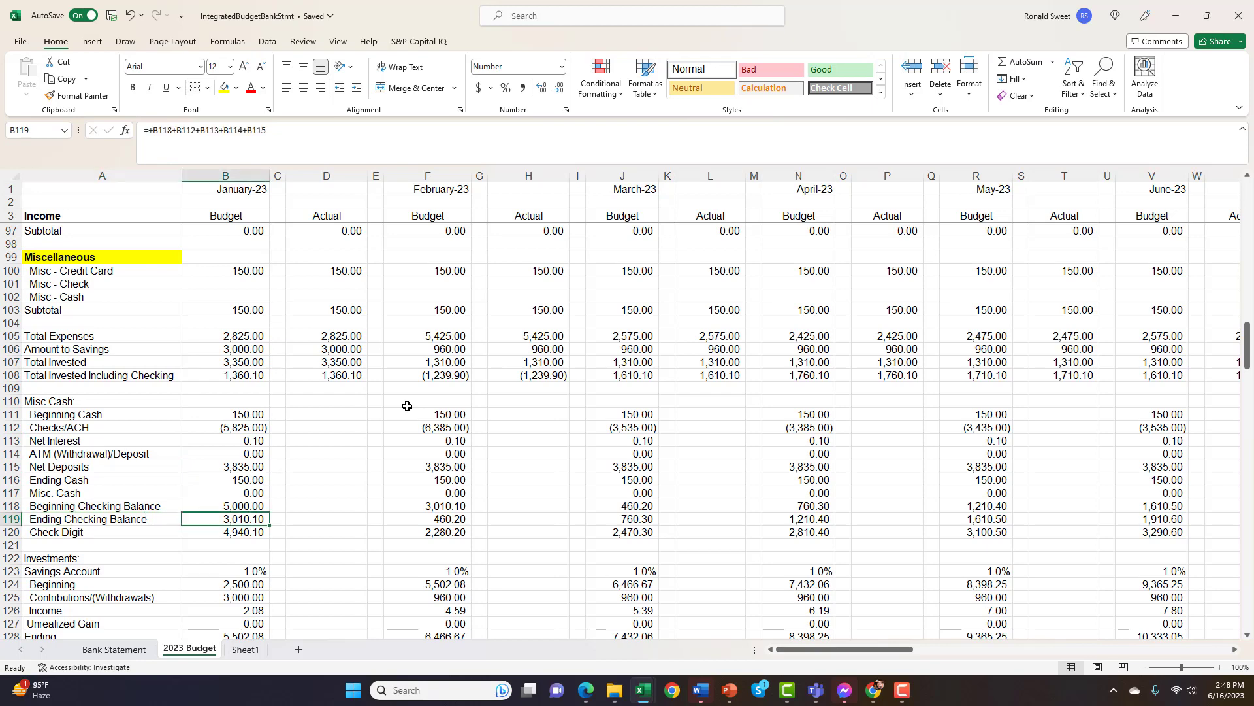
{"action": "key", "text": "Up"}
{"action": "key", "text": "Up"}
{"action": "key", "text": "Up"}
{"action": "key", "text": "Up"}
{"action": "key", "text": "Up"}
{"action": "key", "text": "Up"}
{"action": "key", "text": "Up"}
{"action": "key", "text": "Up"}
{"action": "key", "text": "Up"}
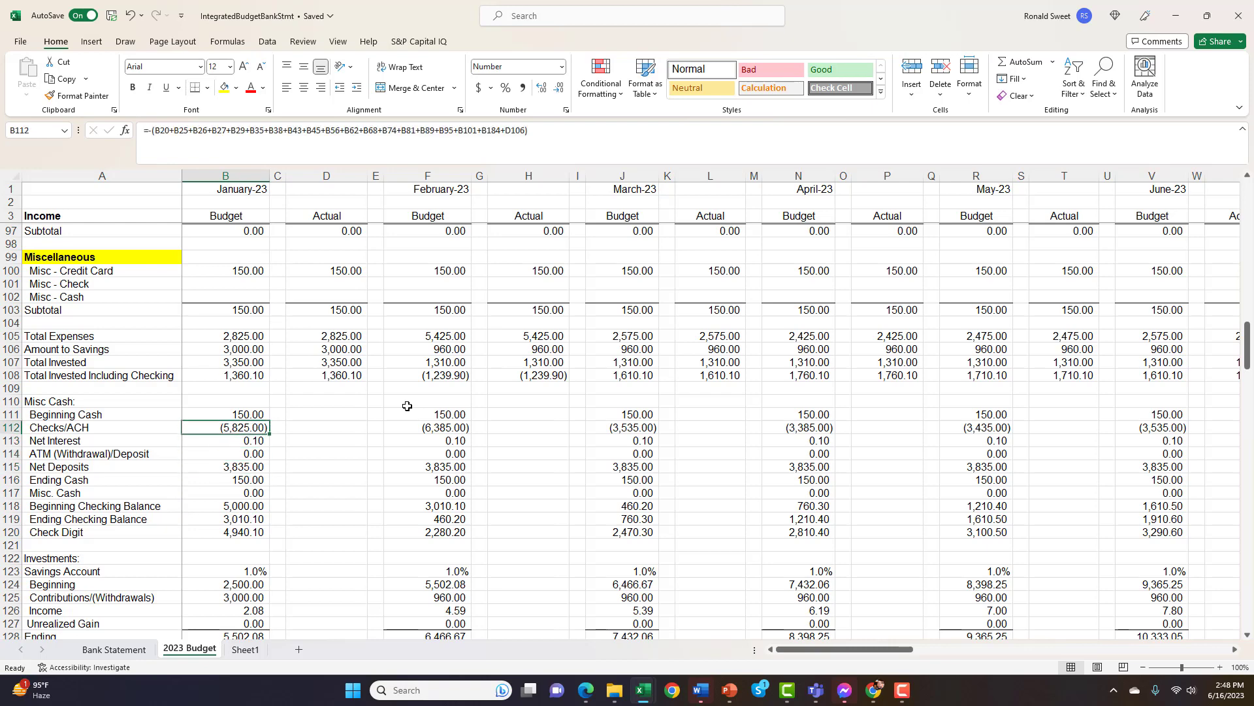
Set January's Amount to Savings to 2500 in Budget cell B106 and Actual cell D106
{"action": "key", "text": "Up"}
{"action": "key", "text": "Up"}
{"action": "key", "text": "Up"}
{"action": "key", "text": "Up"}
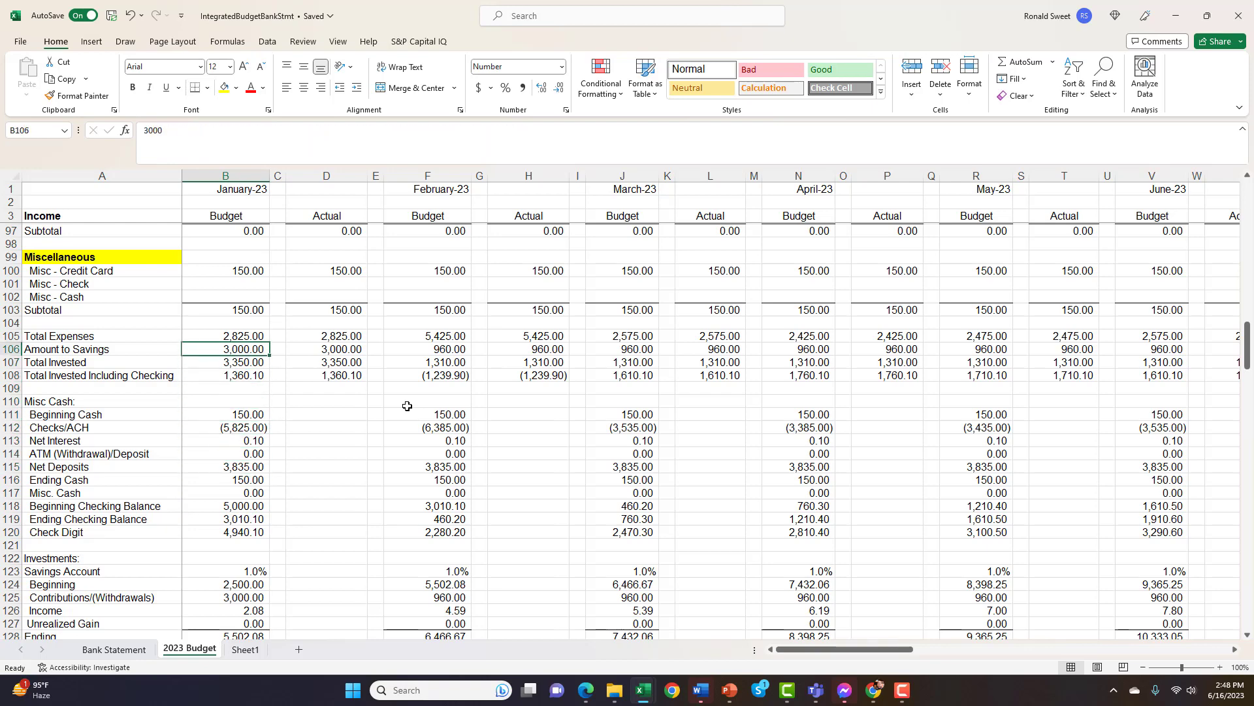
{"action": "type", "text": "2500"}
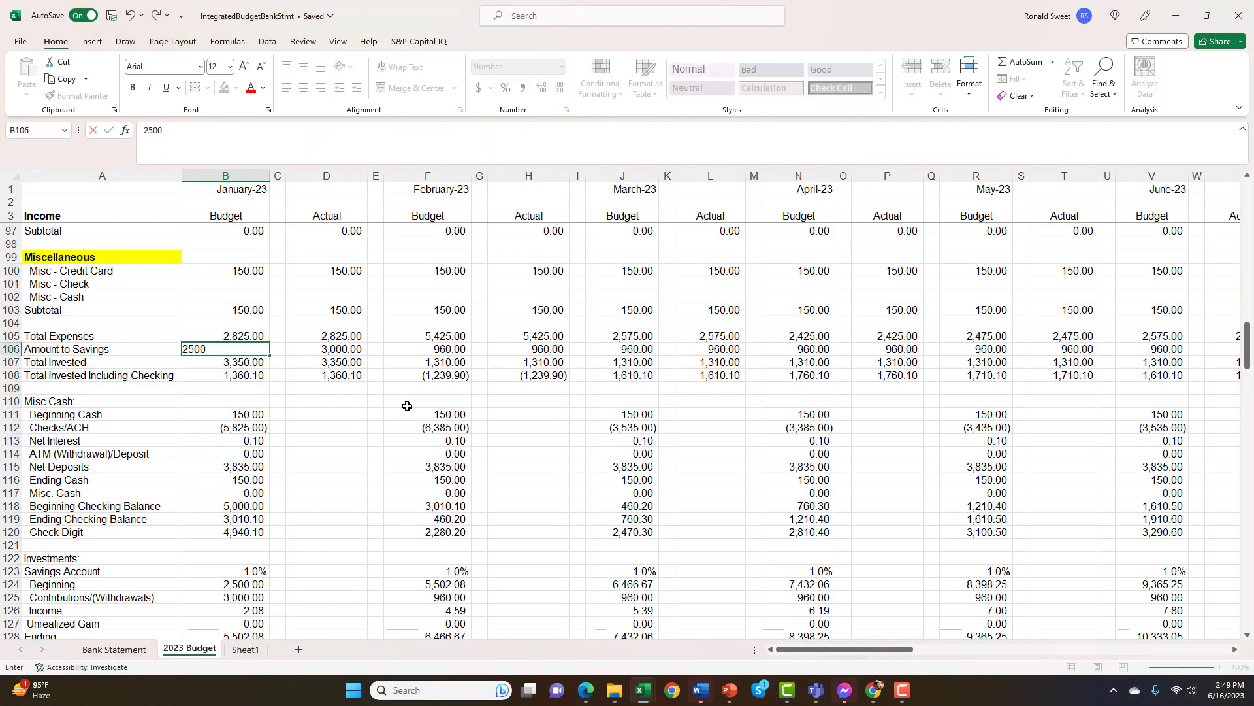
{"action": "key", "text": "Right"}
{"action": "key", "text": "Right"}
{"action": "type", "text": "2500"}
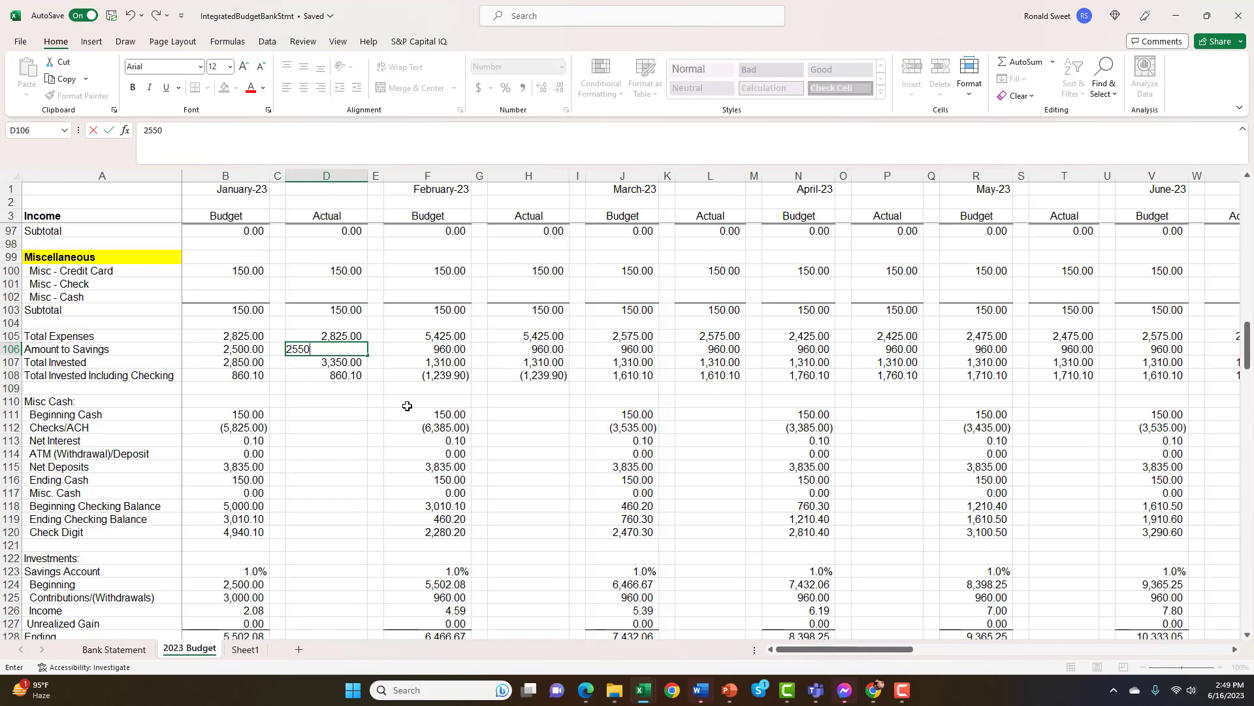
{"action": "key", "text": "BackSpace"}
{"action": "key", "text": "BackSpace"}
{"action": "type", "text": "00"}
{"action": "key", "text": "Return"}
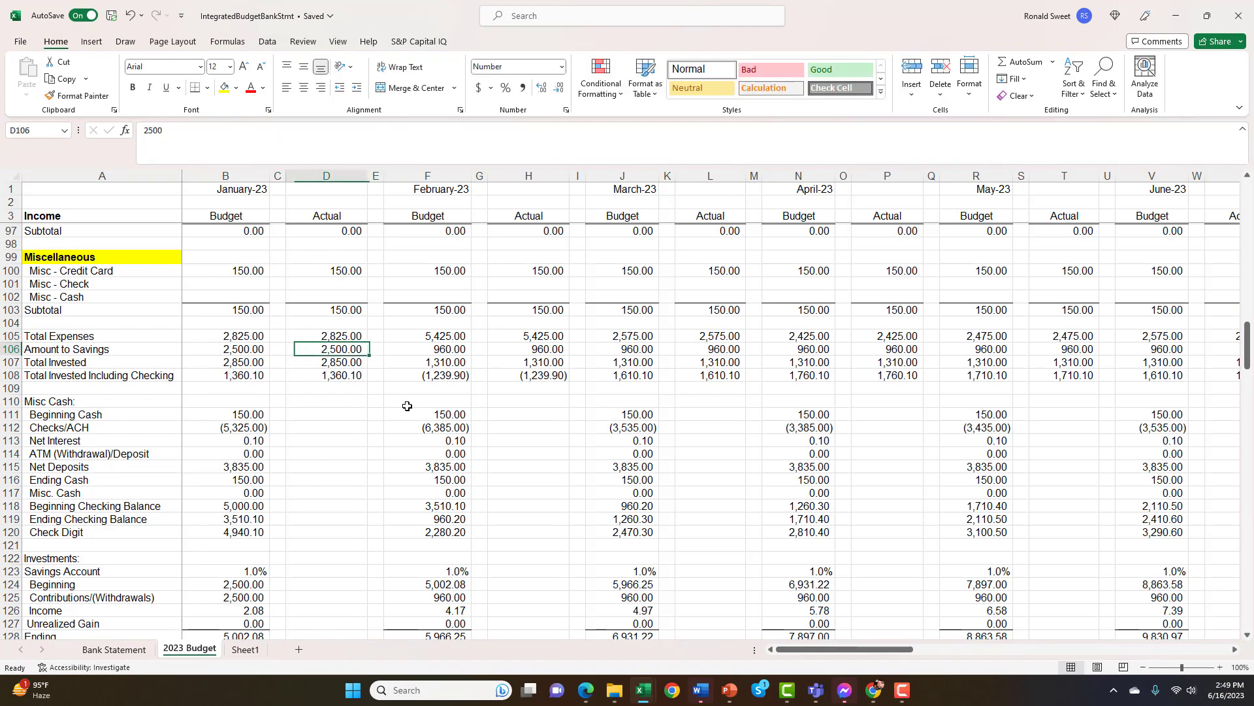
Compare the Ending Checking Balance of February in F119 with January's in B119
{"action": "key", "text": "Down"}
{"action": "key", "text": "Down"}
{"action": "key", "text": "Down"}
{"action": "key", "text": "Down"}
{"action": "key", "text": "Down"}
{"action": "key", "text": "Down"}
{"action": "key", "text": "Down"}
{"action": "key", "text": "Down"}
{"action": "key", "text": "Down"}
{"action": "key", "text": "Down"}
{"action": "key", "text": "Right"}
{"action": "key", "text": "Right"}
{"action": "key", "text": "Down"}
{"action": "key", "text": "Down"}
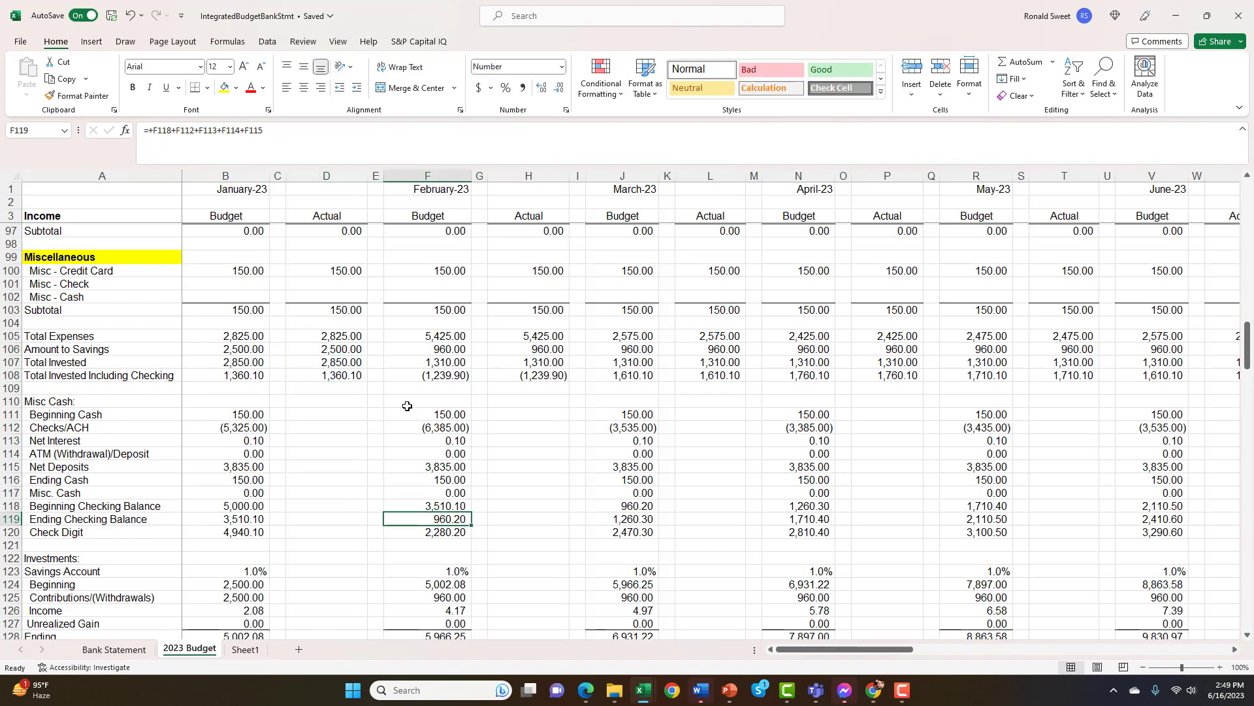
{"action": "key", "text": "Left"}
{"action": "key", "text": "Right"}
{"action": "key", "text": "Right"}
{"action": "key", "text": "Left"}
{"action": "key", "text": "Left"}
{"action": "key", "text": "Left"}
{"action": "key", "text": "Left"}
{"action": "key", "text": "Left"}
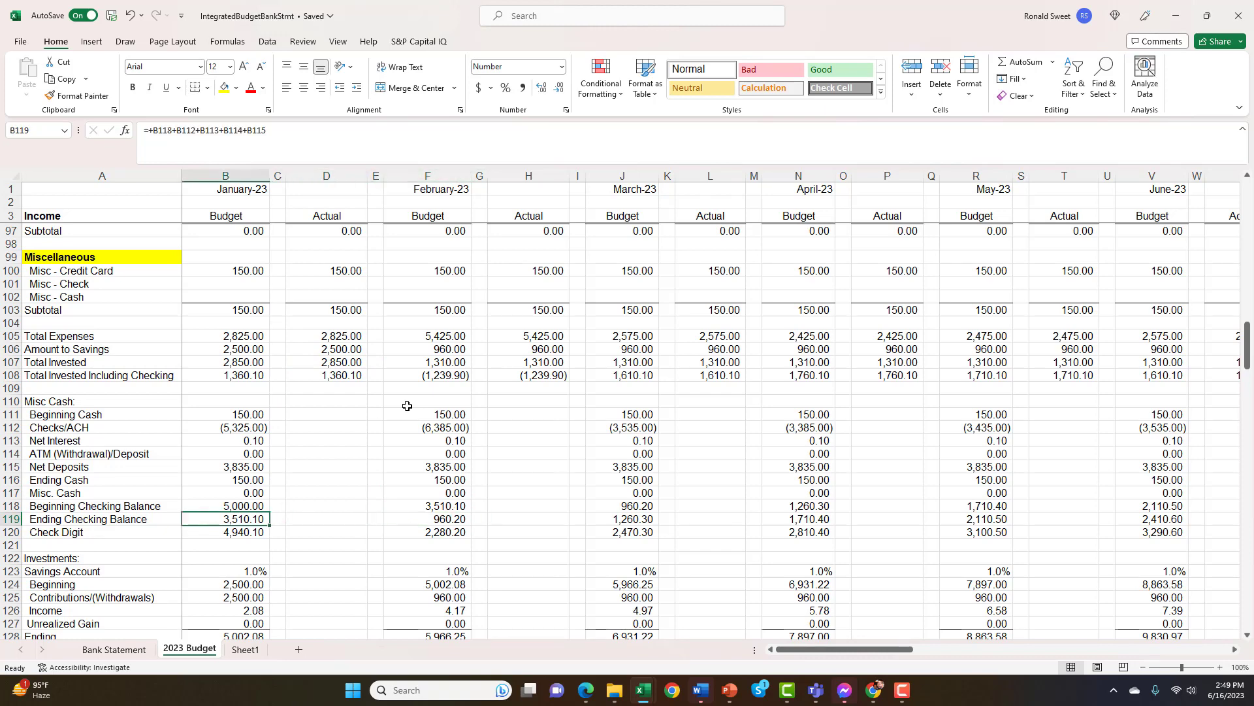
Look back up January's Budget column to the Amount to Savings in B106
{"action": "key", "text": "Up"}
{"action": "key", "text": "Up"}
{"action": "key", "text": "Up"}
{"action": "key", "text": "Up"}
{"action": "key", "text": "Up"}
{"action": "key", "text": "Up"}
{"action": "key", "text": "Up"}
{"action": "key", "text": "Up"}
{"action": "key", "text": "Up"}
{"action": "key", "text": "Up"}
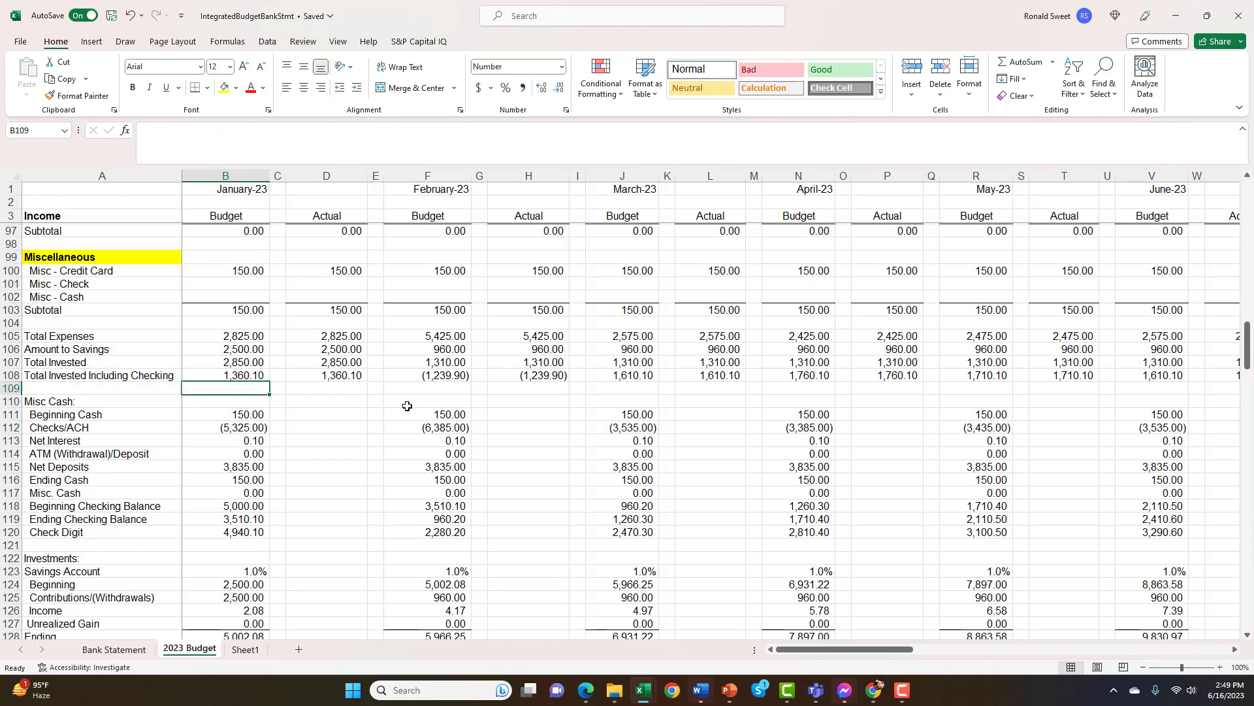
{"action": "key", "text": "Up"}
{"action": "key", "text": "Up"}
{"action": "key", "text": "Up"}
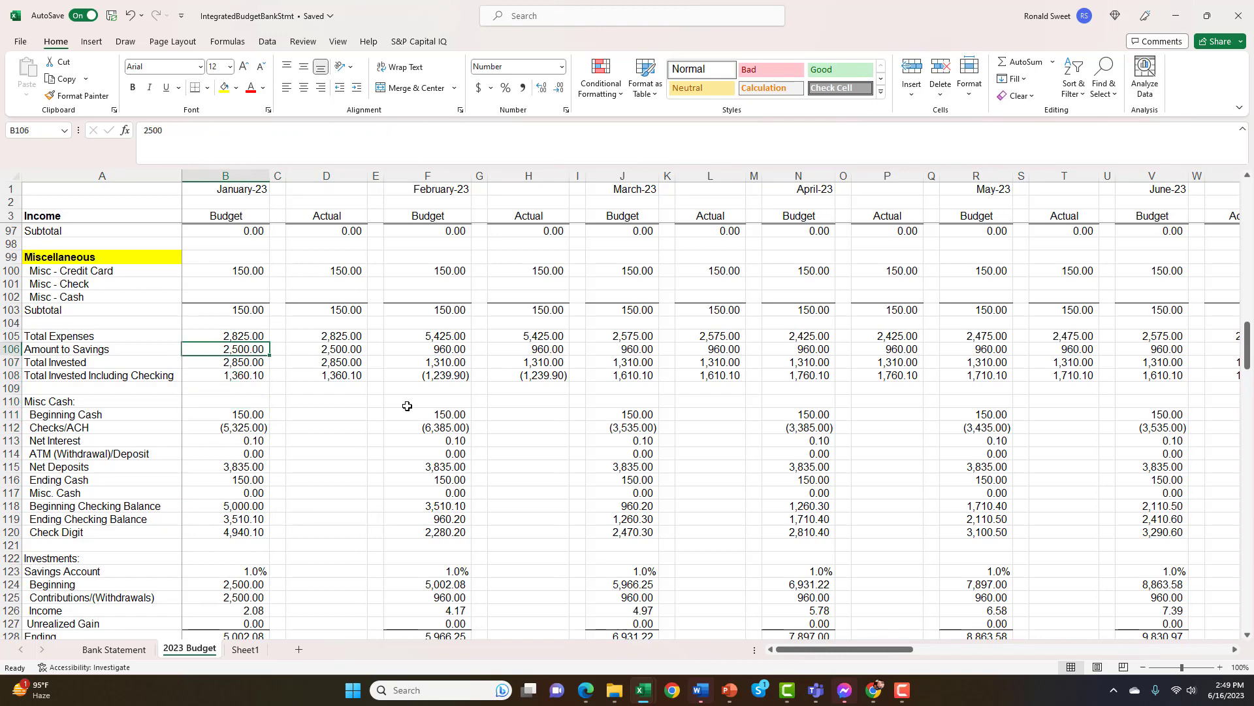
Follow the Ending Checking Balance row from January across to March and return to B119
{"action": "left_click", "coordinate": [256, 520]}
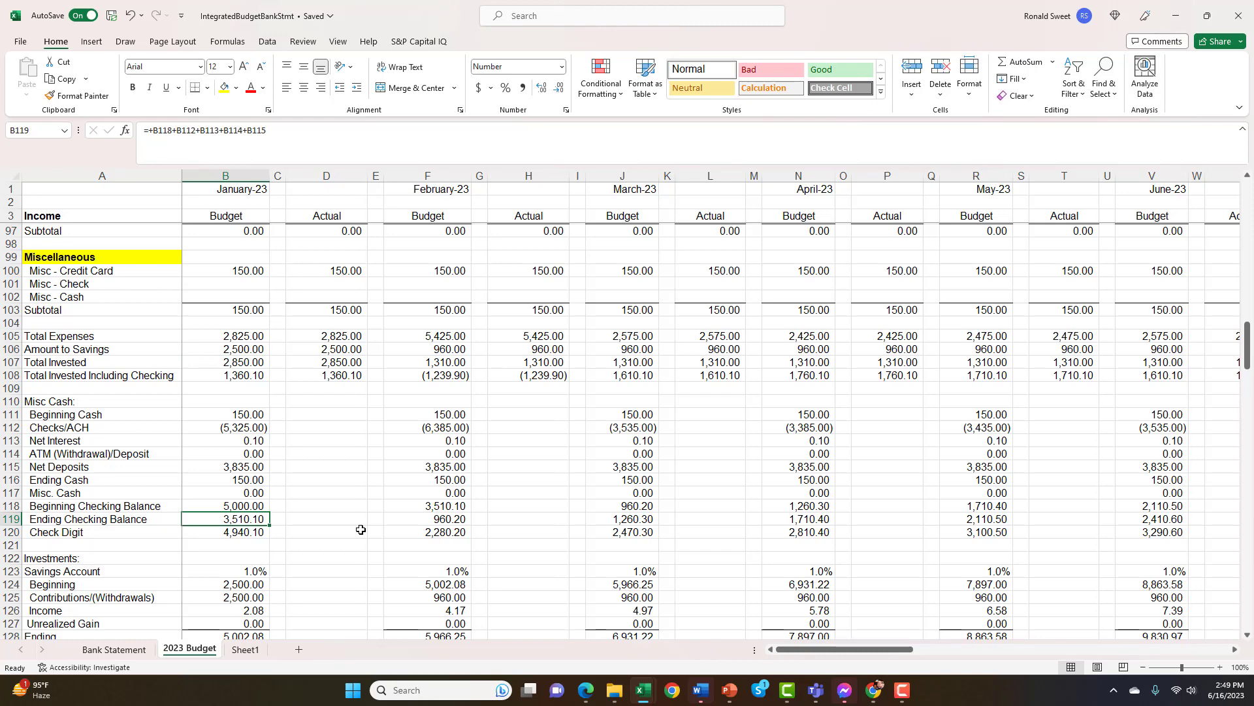
{"action": "key", "text": "Right"}
{"action": "key", "text": "Right"}
{"action": "key", "text": "Right"}
{"action": "key", "text": "Right"}
{"action": "key", "text": "Right"}
{"action": "key", "text": "Right"}
{"action": "key", "text": "Right"}
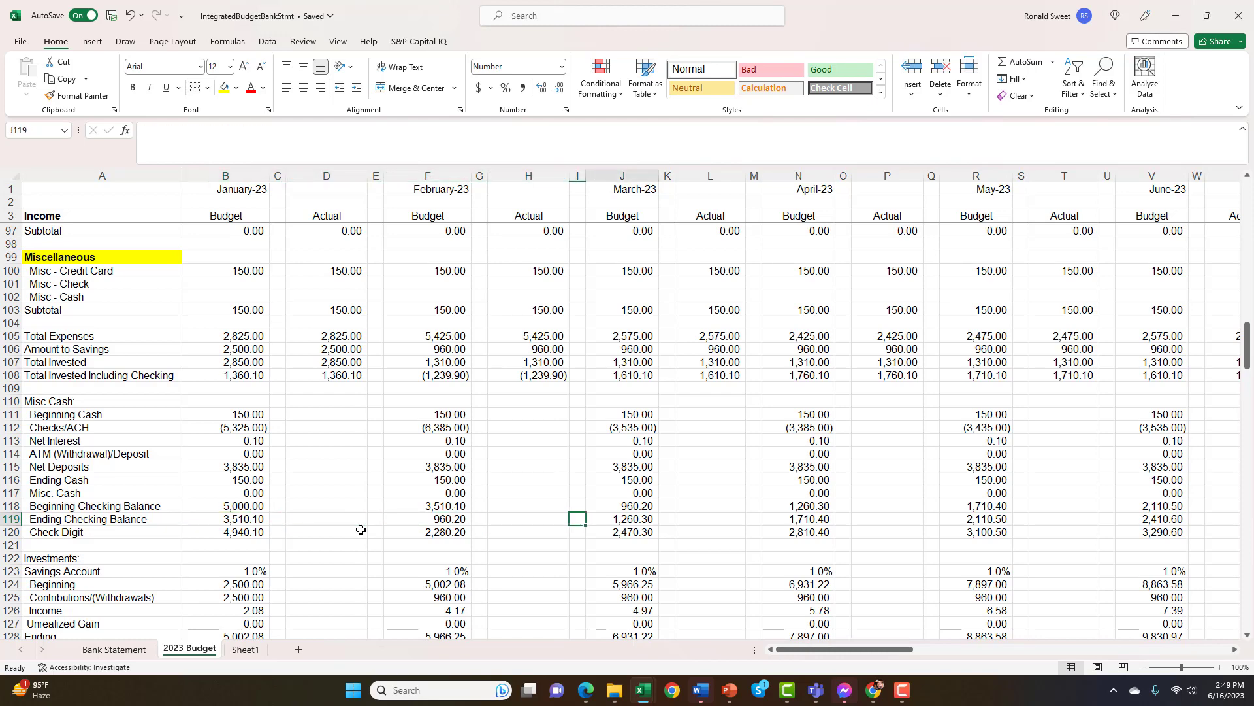
{"action": "key", "text": "Right"}
{"action": "key", "text": "Left"}
{"action": "key", "text": "Left"}
{"action": "key", "text": "Left"}
{"action": "key", "text": "Left"}
{"action": "key", "text": "Left"}
{"action": "key", "text": "Left"}
{"action": "key", "text": "Left"}
{"action": "key", "text": "Left"}
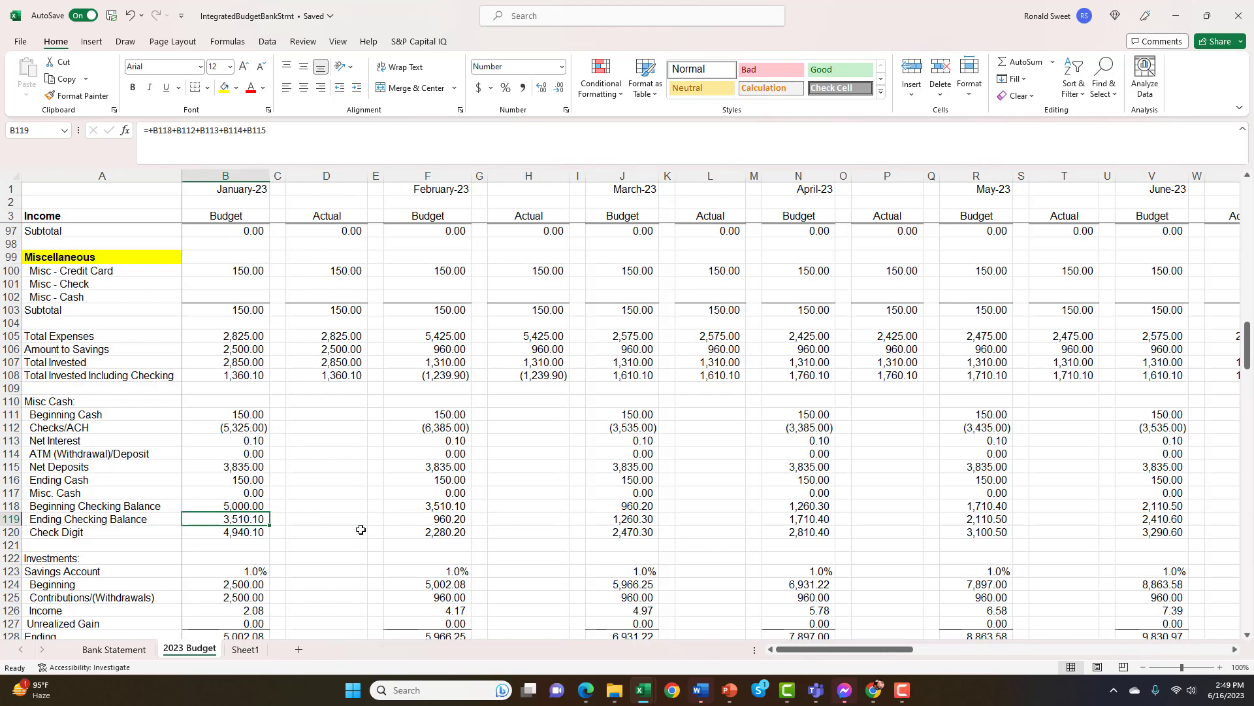
Inspect January's Total Invested formula in B107 and the cells it adds
{"action": "key", "text": "Up"}
{"action": "key", "text": "Up"}
{"action": "key", "text": "Up"}
{"action": "key", "text": "Up"}
{"action": "key", "text": "Up"}
{"action": "key", "text": "Up"}
{"action": "key", "text": "Up"}
{"action": "key", "text": "Up"}
{"action": "key", "text": "Up"}
{"action": "key", "text": "Up"}
{"action": "key", "text": "Up"}
{"action": "key", "text": "Up"}
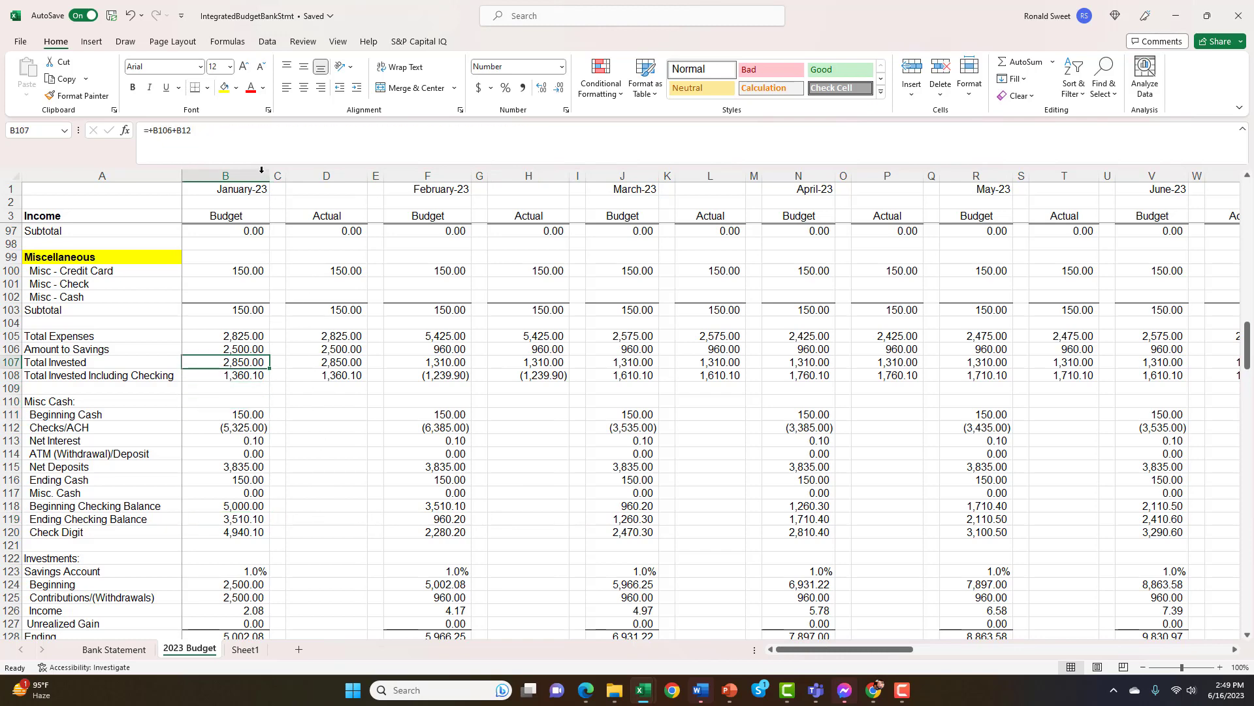
{"action": "left_click", "coordinate": [241, 134]}
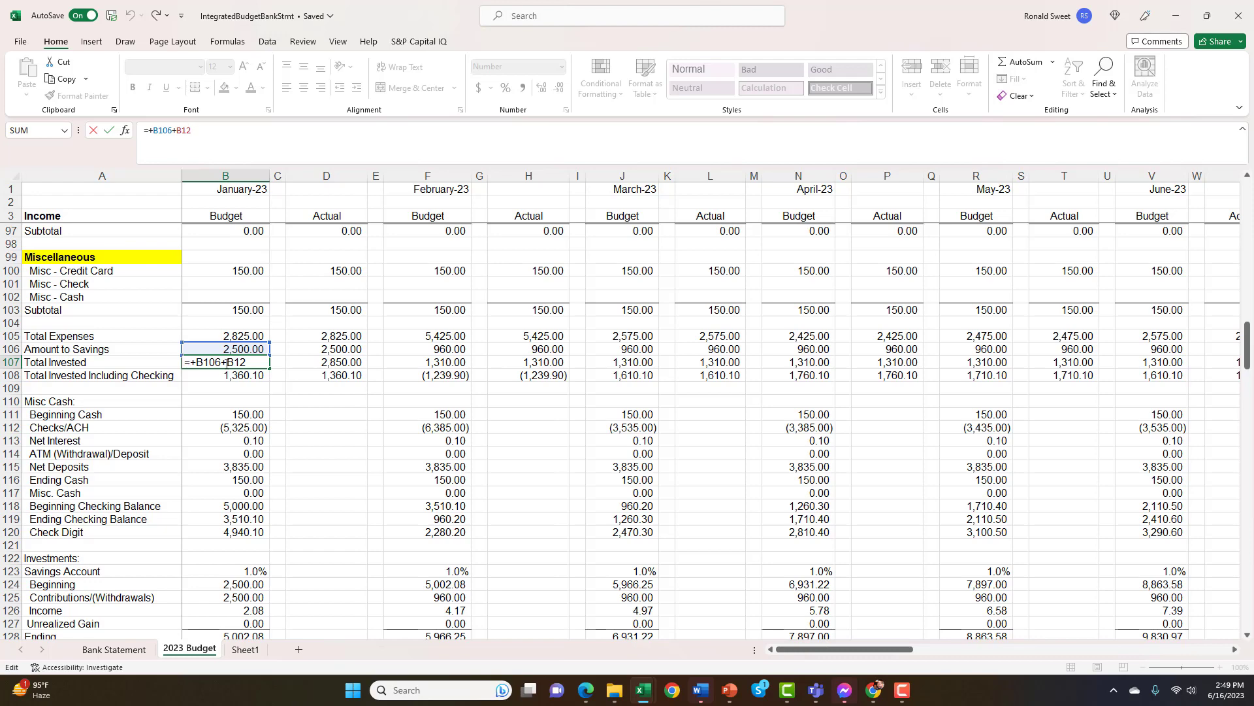
{"action": "key", "text": "Return"}
Review January's Misc Cash rows from Beginning Cash in B111 down to Check Digit in B120
{"action": "key", "text": "Down"}
{"action": "key", "text": "Down"}
{"action": "key", "text": "Down"}
{"action": "key", "text": "Down"}
{"action": "key", "text": "Down"}
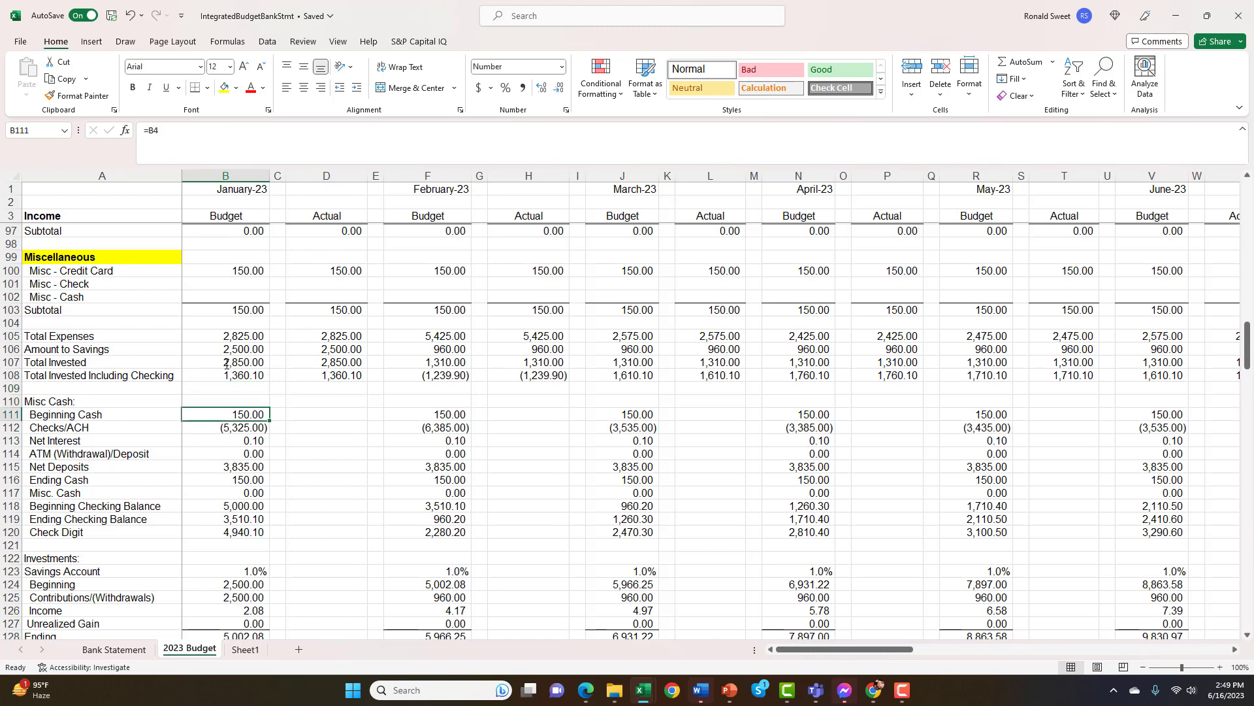
{"action": "key", "text": "Down"}
{"action": "key", "text": "Down"}
{"action": "key", "text": "Down"}
{"action": "key", "text": "Down"}
{"action": "key", "text": "Down"}
{"action": "key", "text": "Down"}
{"action": "key", "text": "Down"}
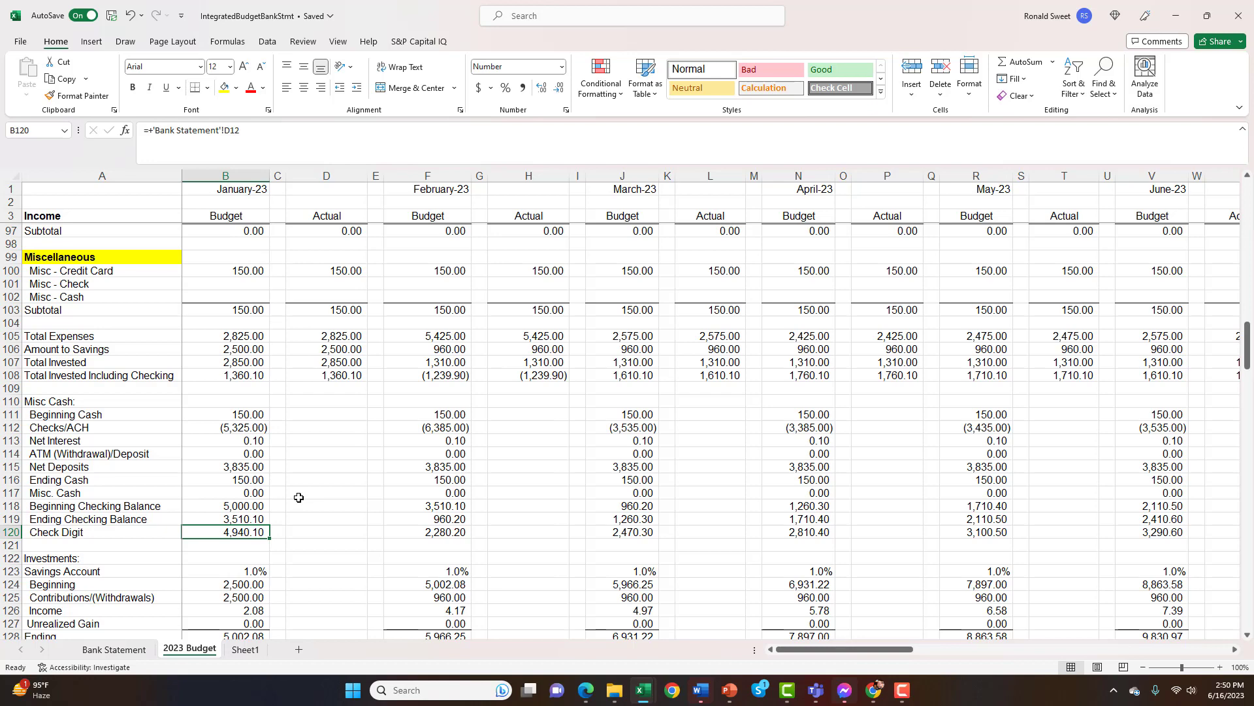
Review the Investments section's Savings Account rows for January, between the Check Digit and Roth IRA rows
{"action": "key", "text": "Down"}
{"action": "key", "text": "Down"}
{"action": "key", "text": "Down"}
{"action": "key", "text": "Down"}
{"action": "key", "text": "Down"}
{"action": "key", "text": "Down"}
{"action": "key", "text": "Down"}
{"action": "key", "text": "Down"}
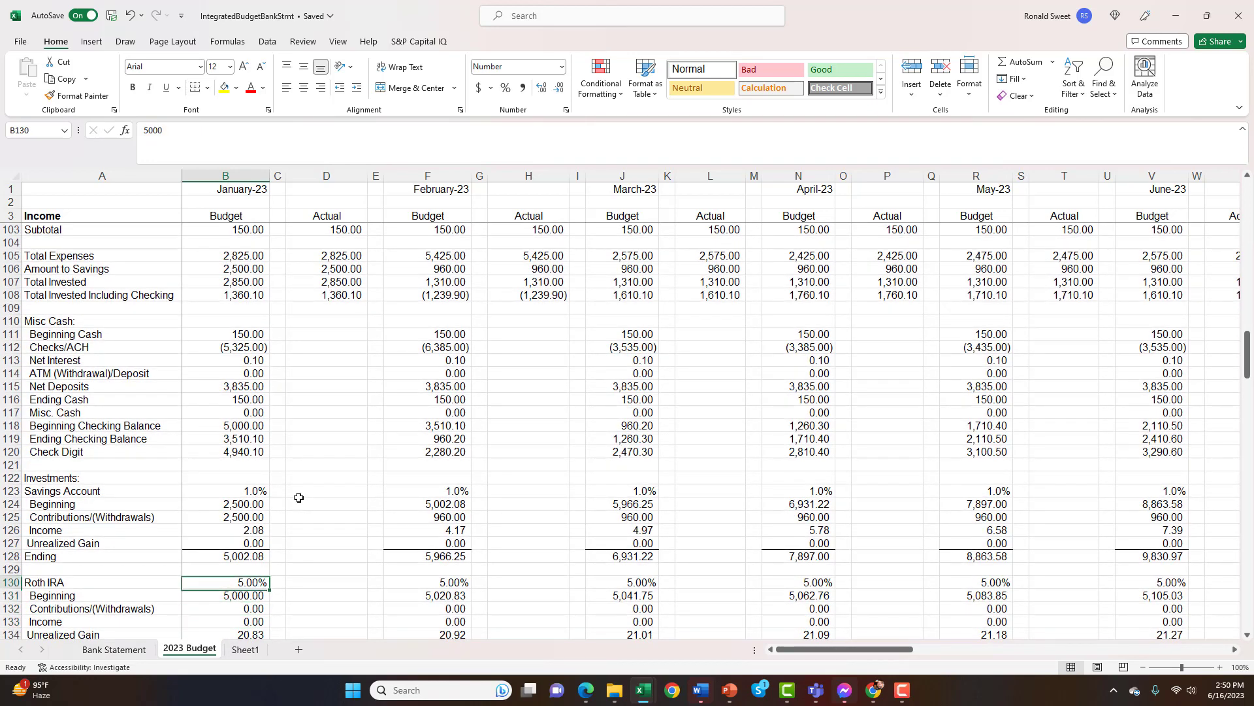
{"action": "key", "text": "Up"}
{"action": "key", "text": "Up"}
{"action": "key", "text": "Up"}
{"action": "key", "text": "Up"}
{"action": "key", "text": "Up"}
{"action": "key", "text": "Down"}
{"action": "key", "text": "Down"}
{"action": "key", "text": "Down"}
{"action": "key", "text": "Down"}
{"action": "key", "text": "Down"}
{"action": "key", "text": "Down"}
{"action": "key", "text": "Down"}
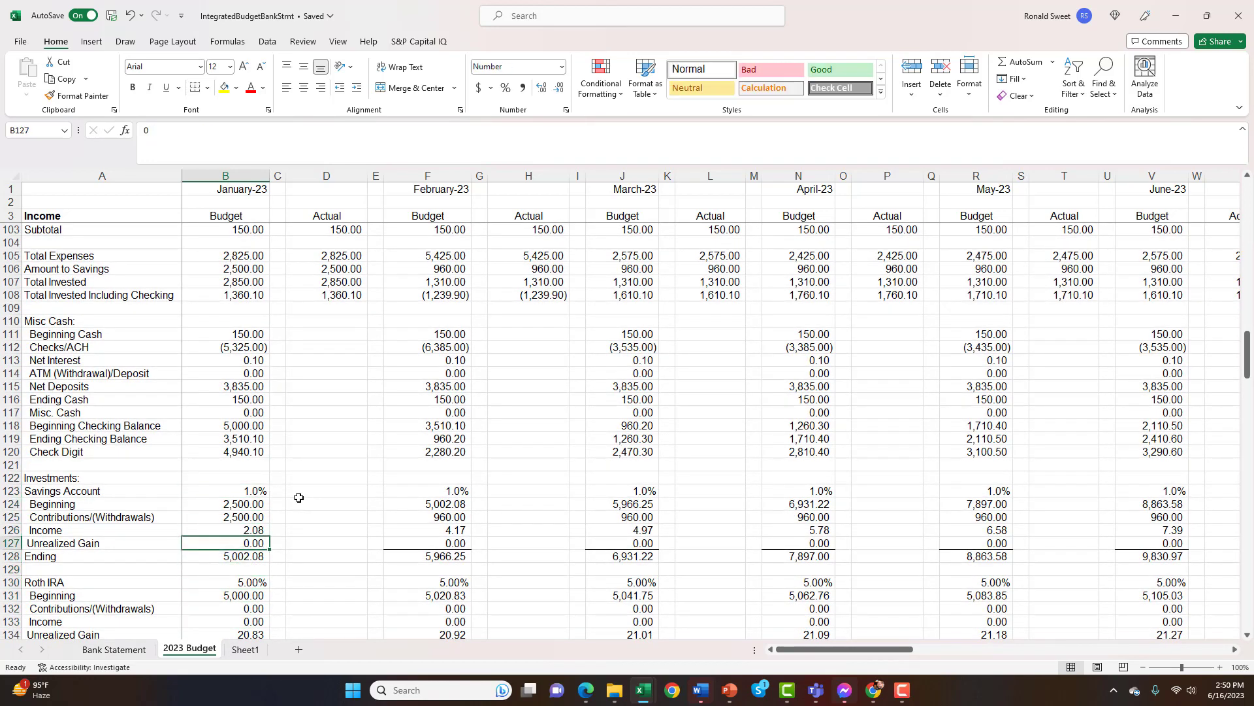
Look over January's Roth IRA rows down to the 401(k) rate in B137 and return to the Roth IRA heading row
{"action": "key", "text": "Down"}
{"action": "key", "text": "Down"}
{"action": "key", "text": "Down"}
{"action": "key", "text": "Down"}
{"action": "key", "text": "Down"}
{"action": "key", "text": "Down"}
{"action": "key", "text": "Down"}
{"action": "key", "text": "Down"}
{"action": "key", "text": "Down"}
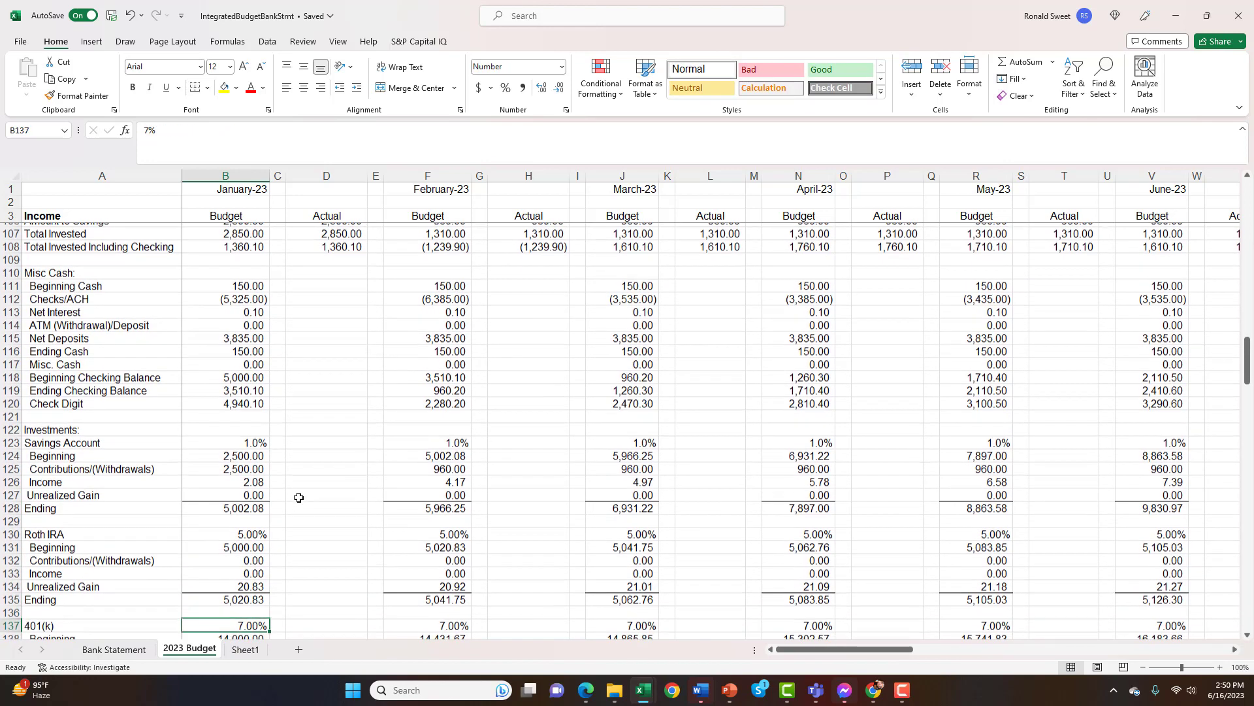
{"action": "key", "text": "Up"}
{"action": "key", "text": "Up"}
{"action": "key", "text": "Up"}
{"action": "key", "text": "Up"}
{"action": "key", "text": "Up"}
{"action": "key", "text": "Up"}
{"action": "key", "text": "Up"}
{"action": "key", "text": "Up"}
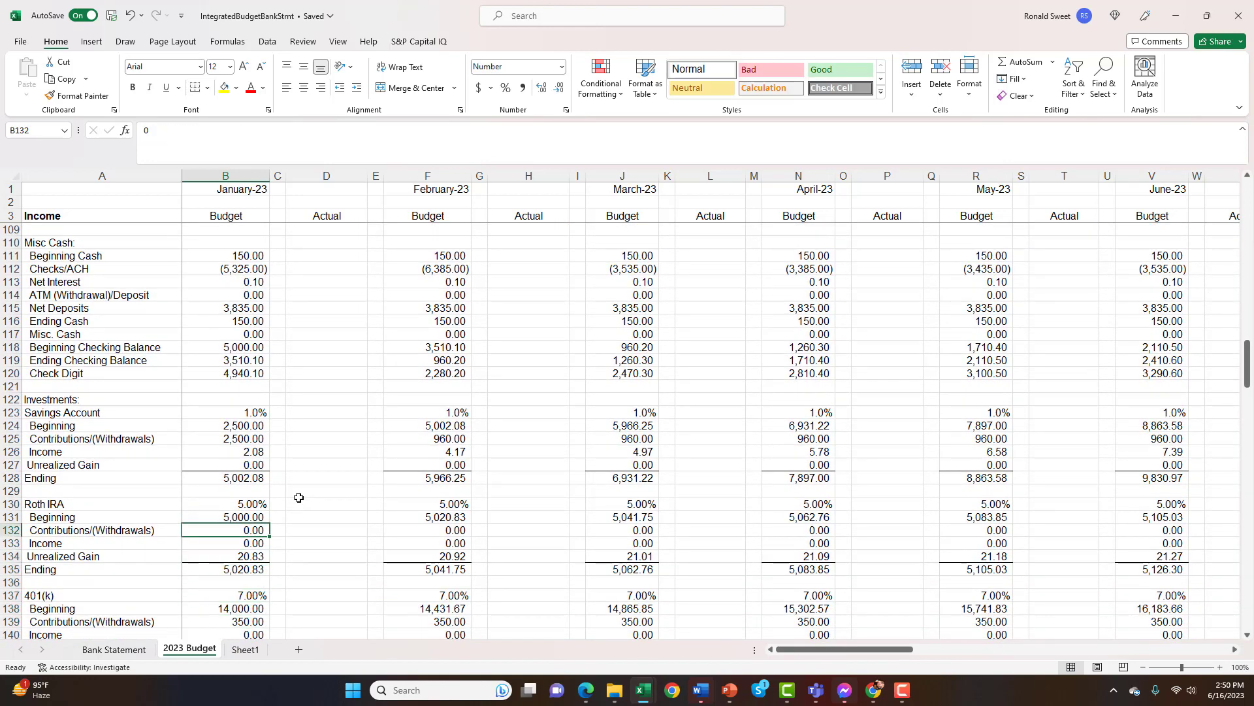
{"action": "key", "text": "Up"}
{"action": "key", "text": "Up"}
{"action": "key", "text": "Up"}
{"action": "key", "text": "Up"}
{"action": "key", "text": "Up"}
{"action": "key", "text": "Up"}
{"action": "key", "text": "Up"}
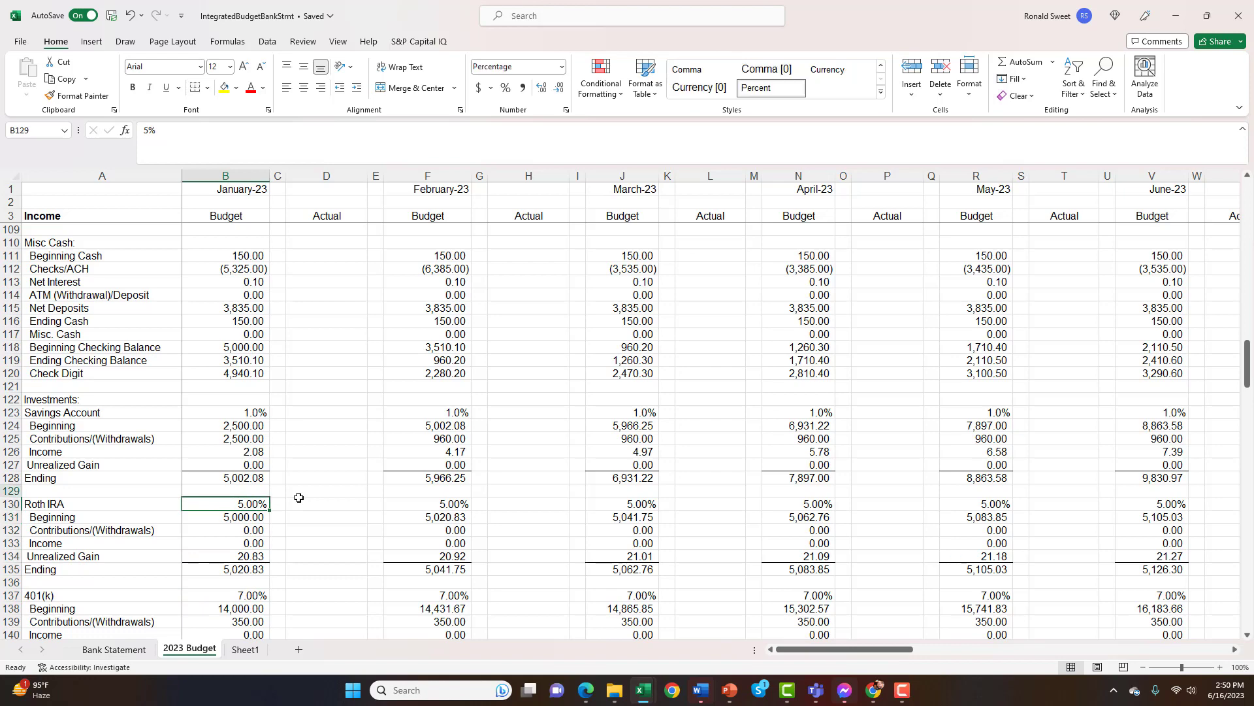
Inspect January's Savings Account beginning balance in B124 and the contributions formula in B125
{"action": "key", "text": "Up"}
{"action": "key", "text": "Down"}
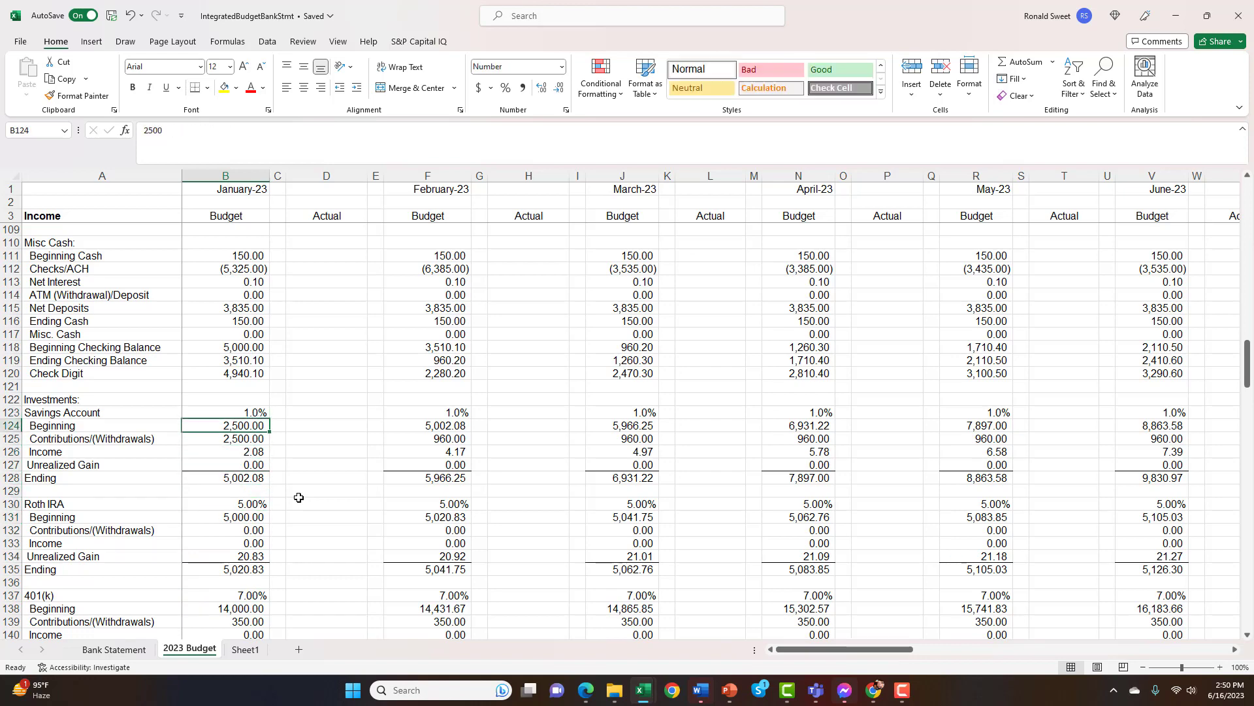
{"action": "key", "text": "Down"}
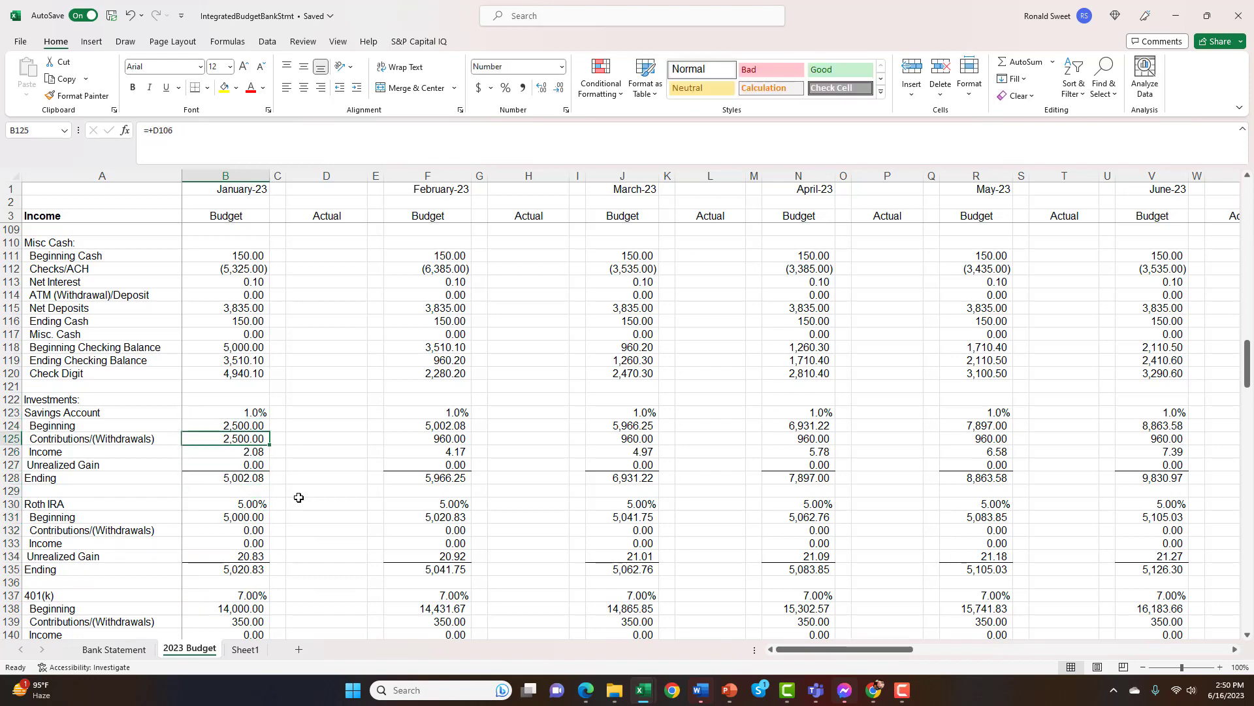
{"action": "key", "text": "Down"}
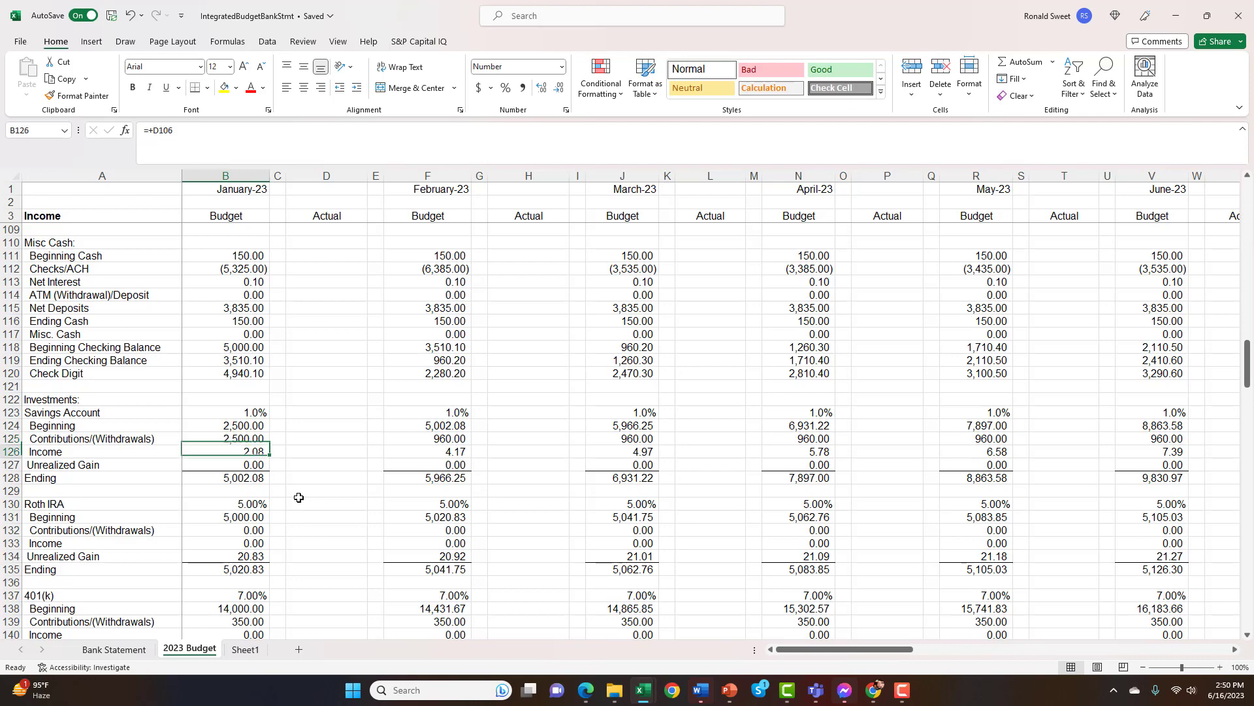
{"action": "key", "text": "Up"}
Look over January's remaining Savings Account rows and continue to the Roth IRA Income row in B133
{"action": "key", "text": "Down"}
{"action": "key", "text": "Down"}
{"action": "key", "text": "Down"}
{"action": "key", "text": "Down"}
{"action": "key", "text": "Down"}
{"action": "key", "text": "Down"}
{"action": "key", "text": "Down"}
{"action": "key", "text": "Down"}
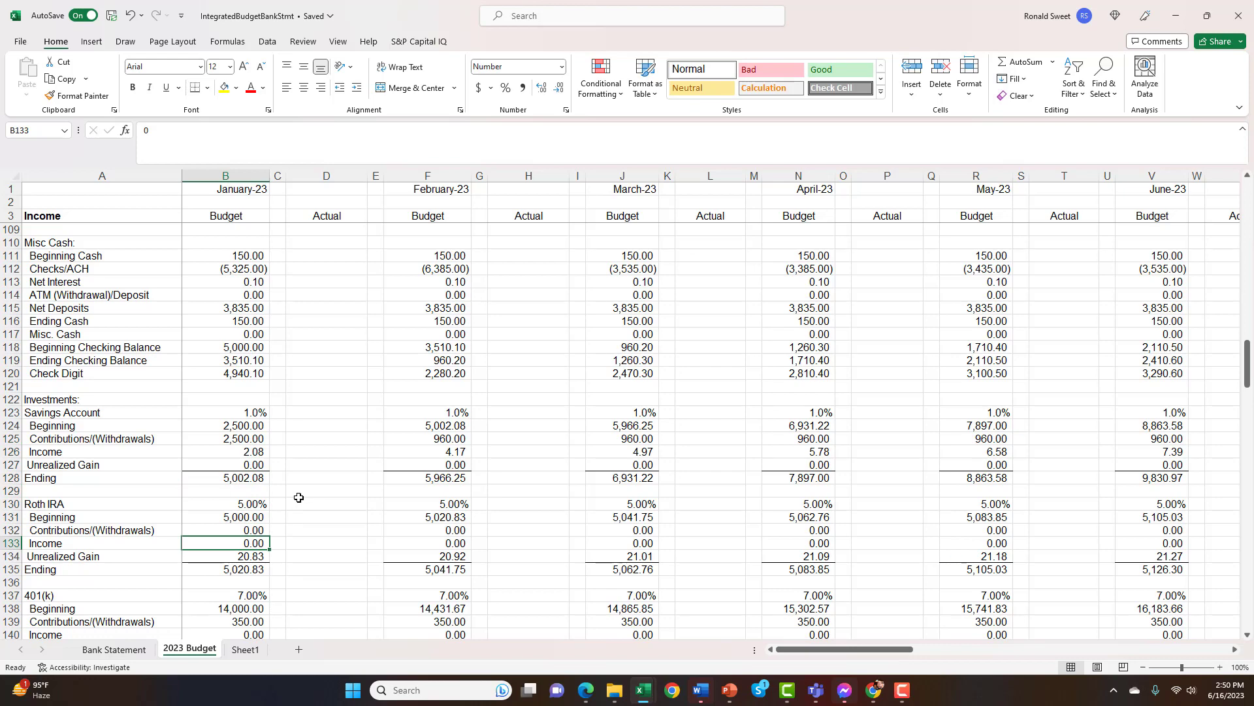
Examine January's 401(k) rows, including the Contributions formula in B139 and the Unrealized Gain formula in B141
{"action": "key", "text": "Down"}
{"action": "key", "text": "Down"}
{"action": "key", "text": "Down"}
{"action": "key", "text": "Down"}
{"action": "key", "text": "Down"}
{"action": "key", "text": "Down"}
{"action": "key", "text": "Down"}
{"action": "key", "text": "Down"}
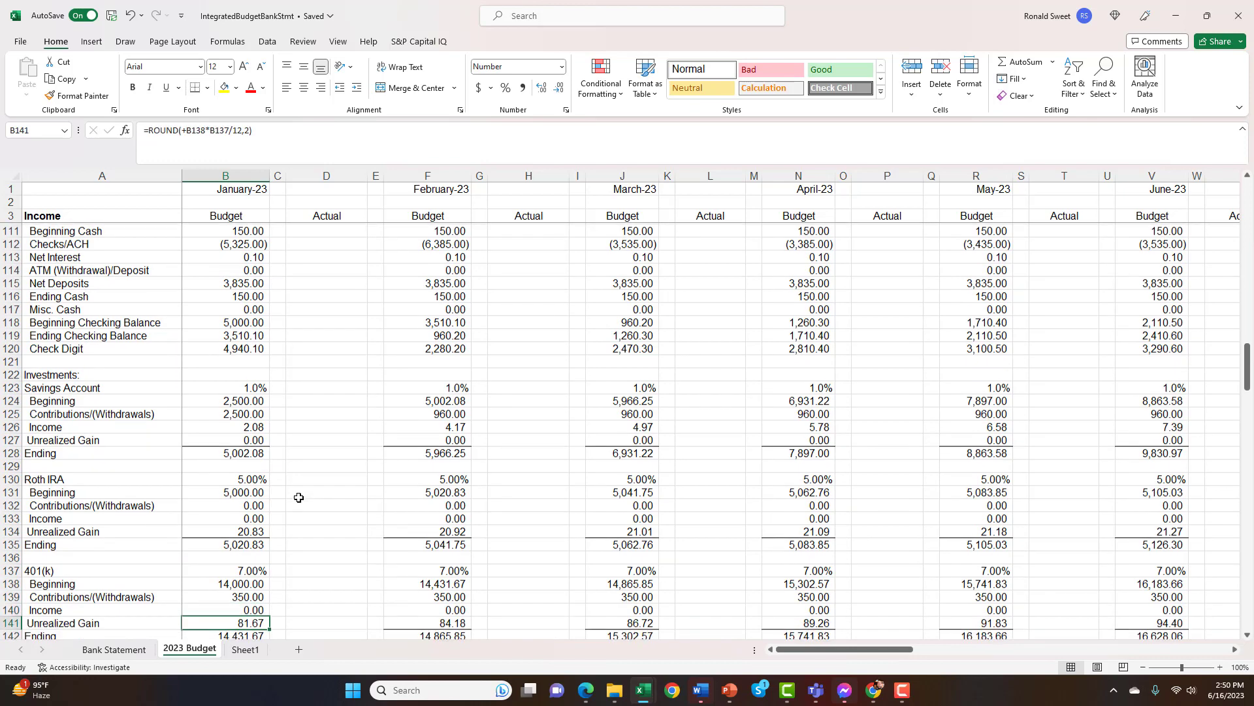
{"action": "key", "text": "Up"}
{"action": "key", "text": "Up"}
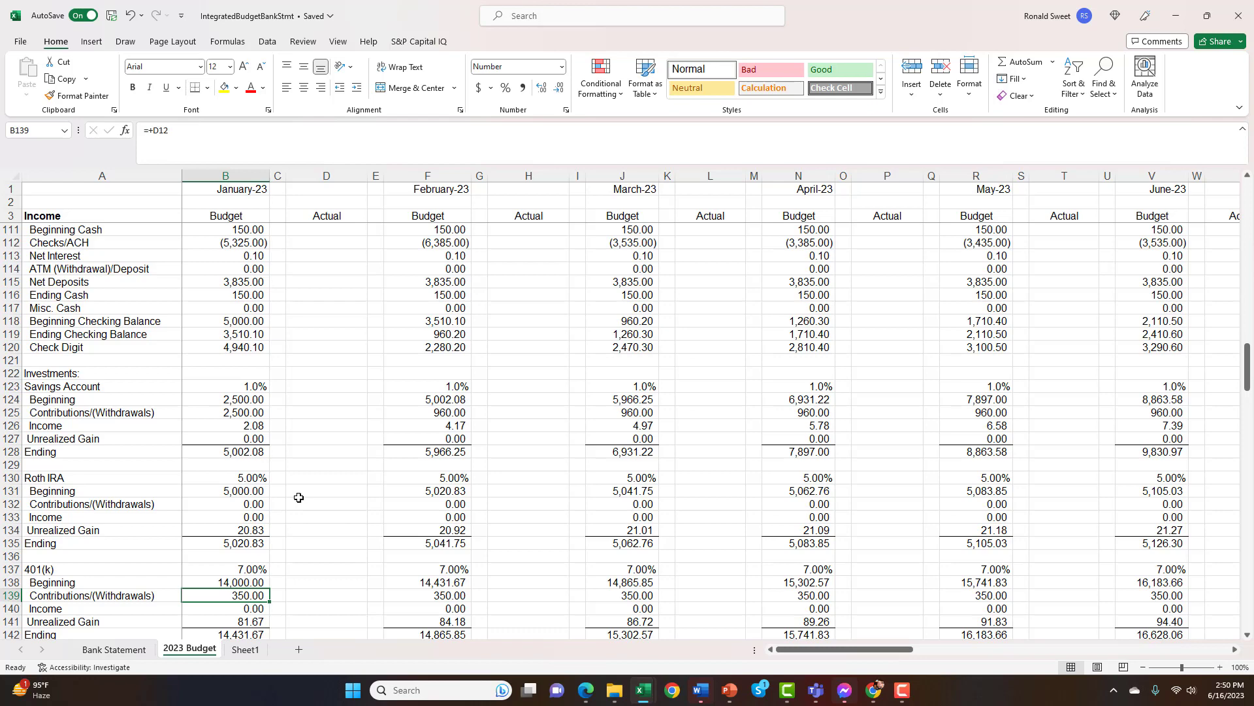
{"action": "key", "text": "Down"}
{"action": "key", "text": "Down"}
{"action": "key", "text": "Down"}
{"action": "key", "text": "Down"}
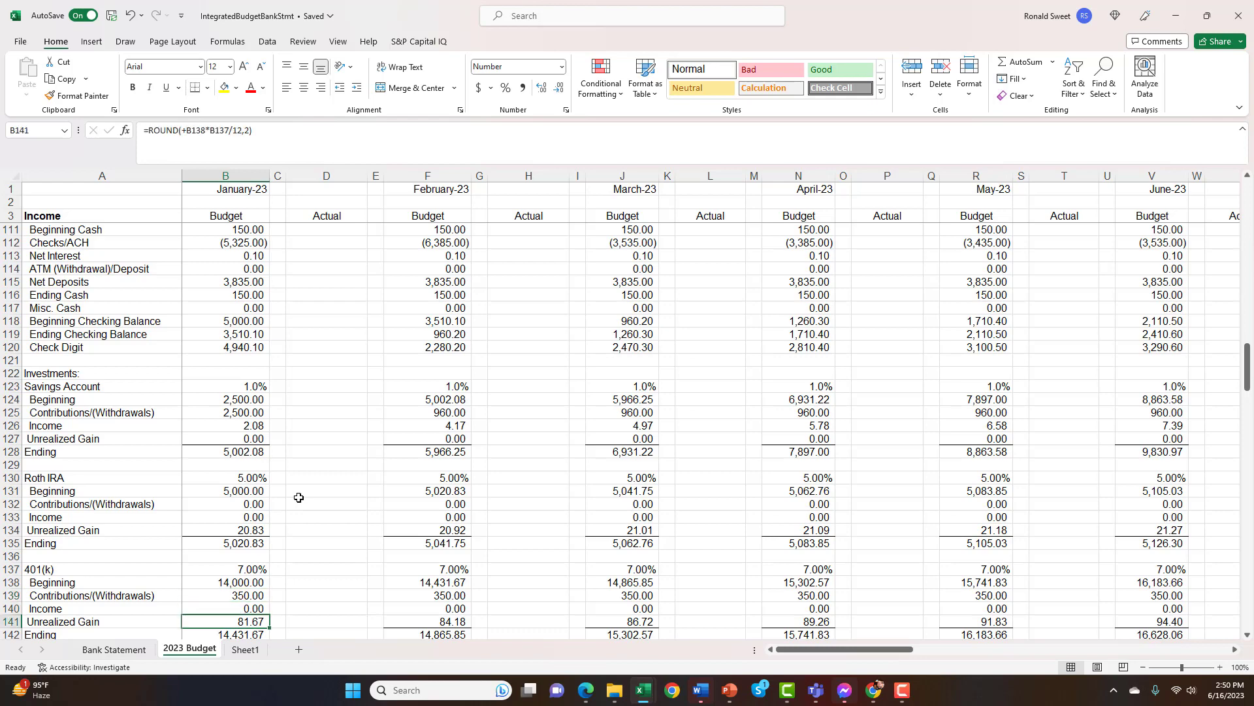
{"action": "key", "text": "Up"}
{"action": "key", "text": "Up"}
{"action": "key", "text": "Up"}
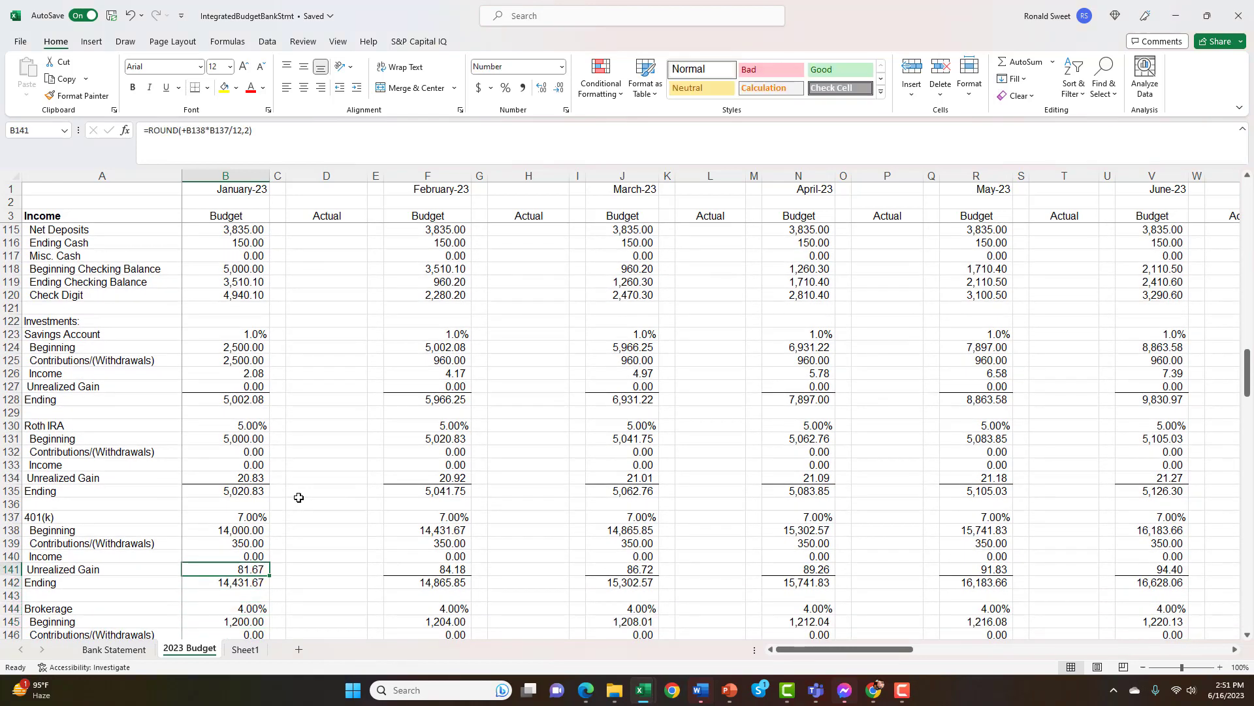
Compare January's 401(k) Unrealized Gain formula in B141 with the Ending sum formula in B142
{"action": "key", "text": "Down"}
{"action": "key", "text": "Up"}
{"action": "key", "text": "Down"}
{"action": "key", "text": "Up"}
{"action": "key", "text": "Down"}
{"action": "key", "text": "Down"}
{"action": "key", "text": "Up"}
{"action": "key", "text": "Down"}
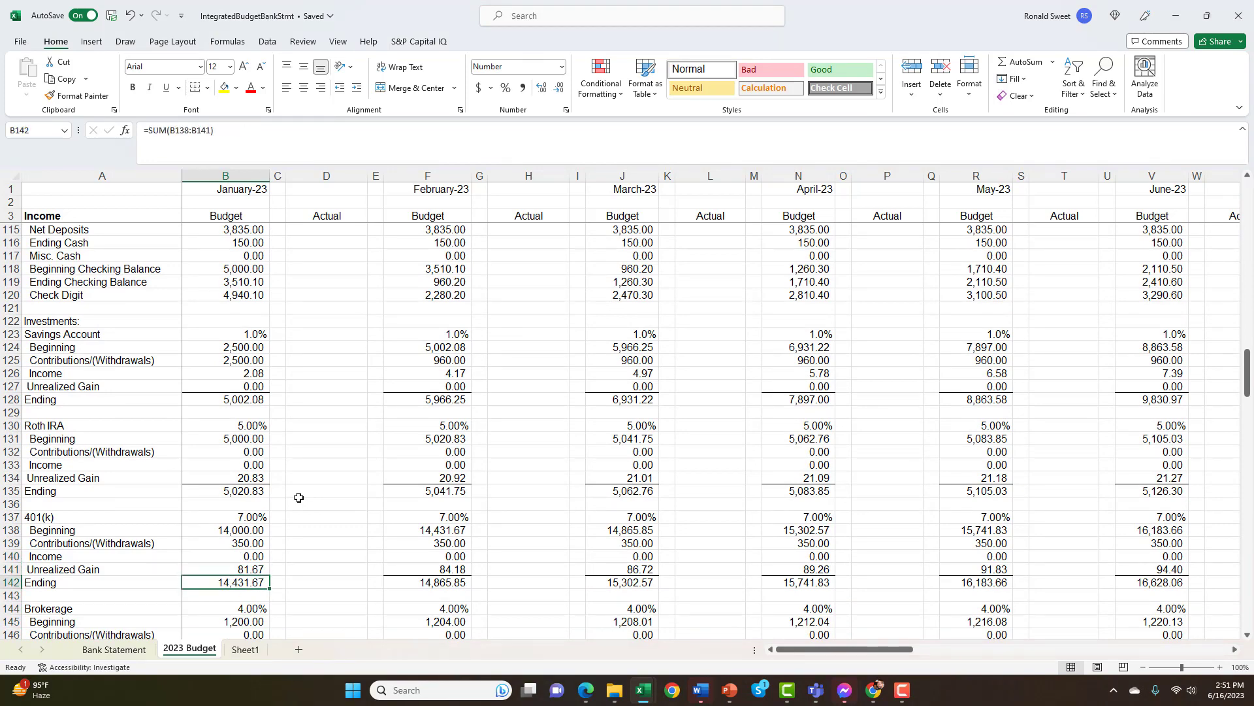
{"action": "key", "text": "Up"}
{"action": "key", "text": "Down"}
{"action": "key", "text": "Up"}
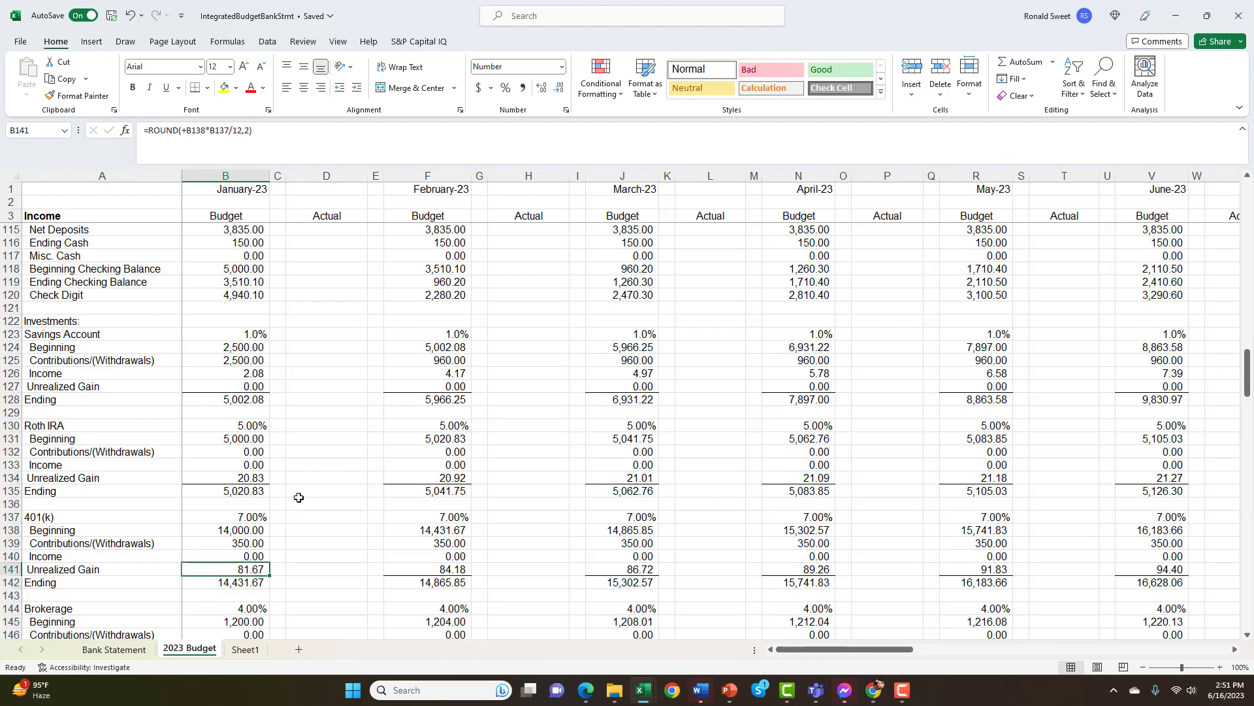
{"action": "key", "text": "Up"}
Review January's Brokerage rows down to the Ending formula in B149, continuing through Investment Other 1 to Investment Other 2
{"action": "key", "text": "Down"}
{"action": "key", "text": "Down"}
{"action": "key", "text": "Down"}
{"action": "key", "text": "Down"}
{"action": "key", "text": "Down"}
{"action": "key", "text": "Down"}
{"action": "key", "text": "Down"}
{"action": "key", "text": "Down"}
{"action": "key", "text": "Down"}
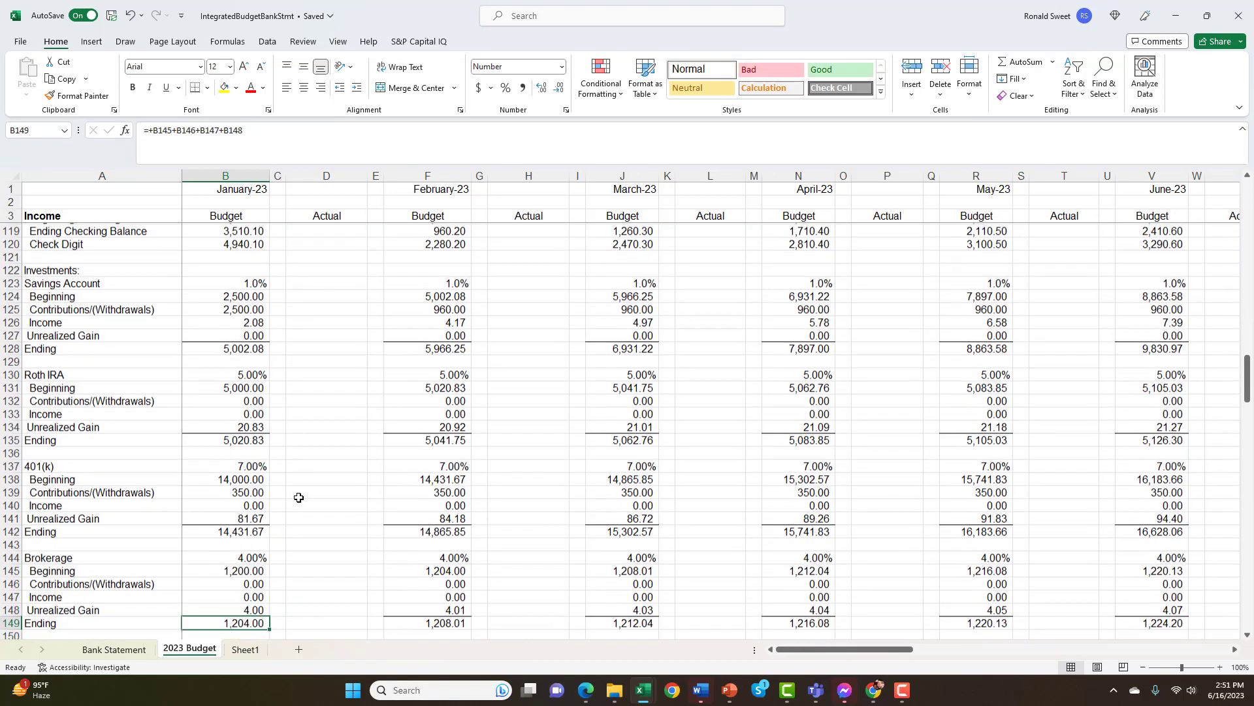
{"action": "key", "text": "Down"}
{"action": "key", "text": "Down"}
{"action": "key", "text": "Down"}
{"action": "key", "text": "Down"}
{"action": "key", "text": "Down"}
{"action": "key", "text": "Down"}
{"action": "key", "text": "Down"}
{"action": "key", "text": "Down"}
{"action": "key", "text": "Down"}
{"action": "key", "text": "Down"}
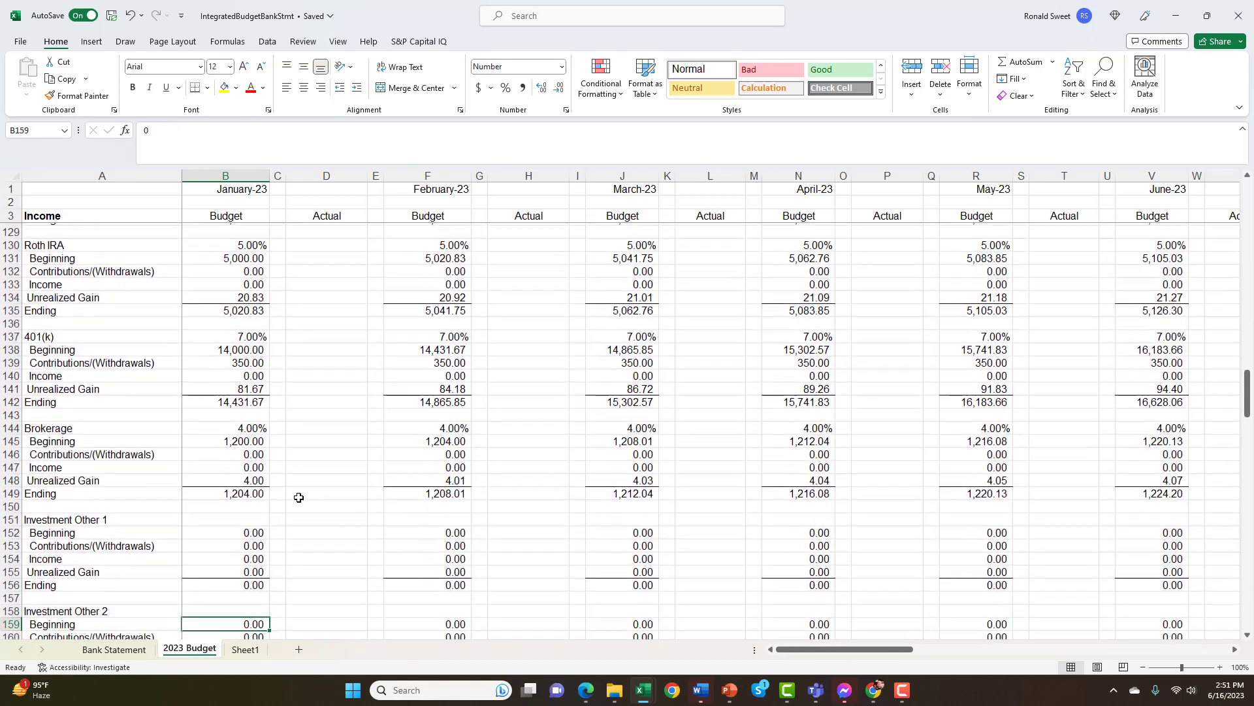
Check January's Total Portfolio formula in B169 against the Check Digit formula in B170
{"action": "key", "text": "Down"}
{"action": "key", "text": "Down"}
{"action": "key", "text": "Down"}
{"action": "key", "text": "Down"}
{"action": "key", "text": "Down"}
{"action": "key", "text": "Down"}
{"action": "key", "text": "Down"}
{"action": "key", "text": "Down"}
{"action": "key", "text": "Down"}
{"action": "key", "text": "Down"}
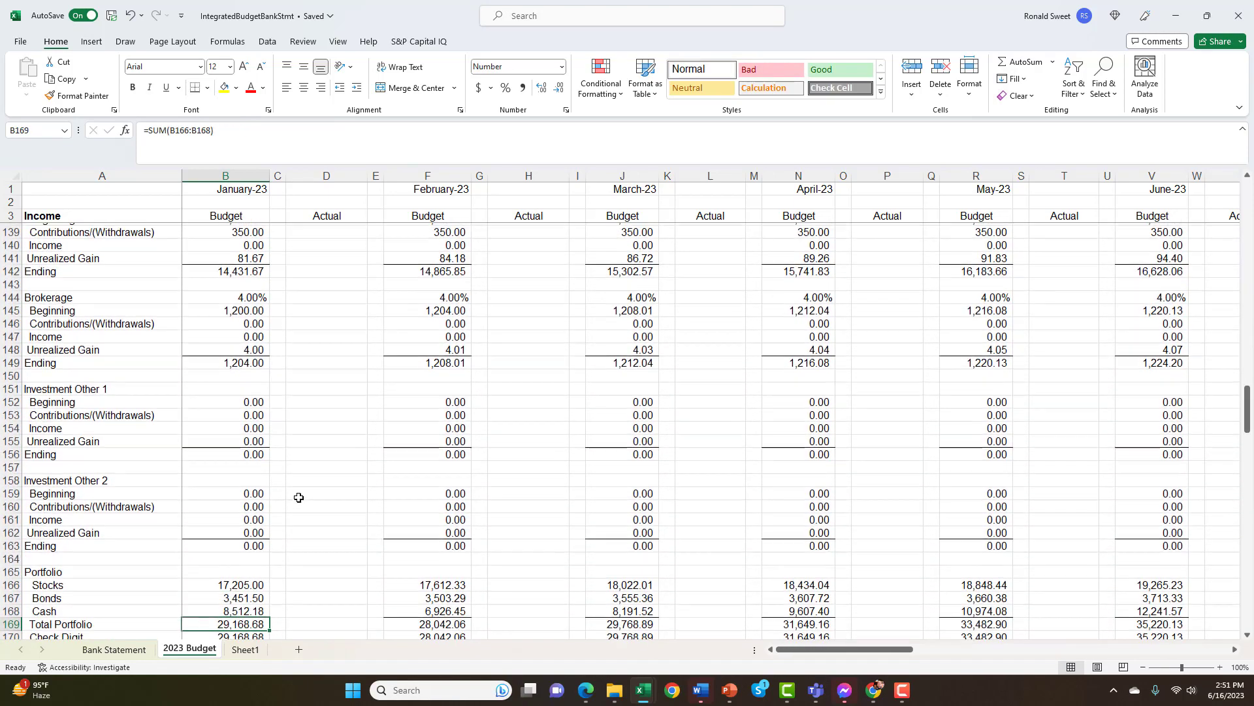
{"action": "key", "text": "Down"}
{"action": "key", "text": "Down"}
{"action": "key", "text": "Down"}
{"action": "key", "text": "Down"}
{"action": "key", "text": "Down"}
{"action": "key", "text": "Up"}
{"action": "key", "text": "Up"}
{"action": "key", "text": "Up"}
{"action": "key", "text": "Up"}
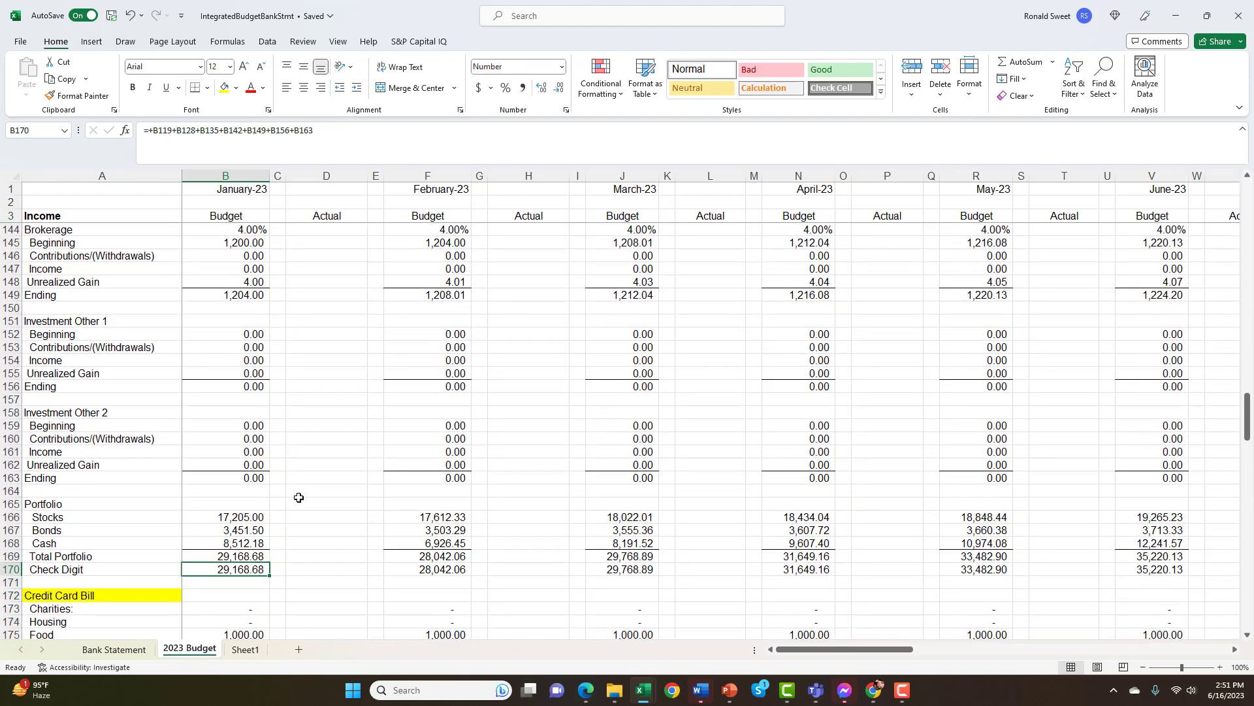
Inspect the formula for January's Stocks allocation in B166 and the Portfolio rows beneath it
{"action": "key", "text": "Up"}
{"action": "key", "text": "Up"}
{"action": "key", "text": "Up"}
{"action": "key", "text": "Up"}
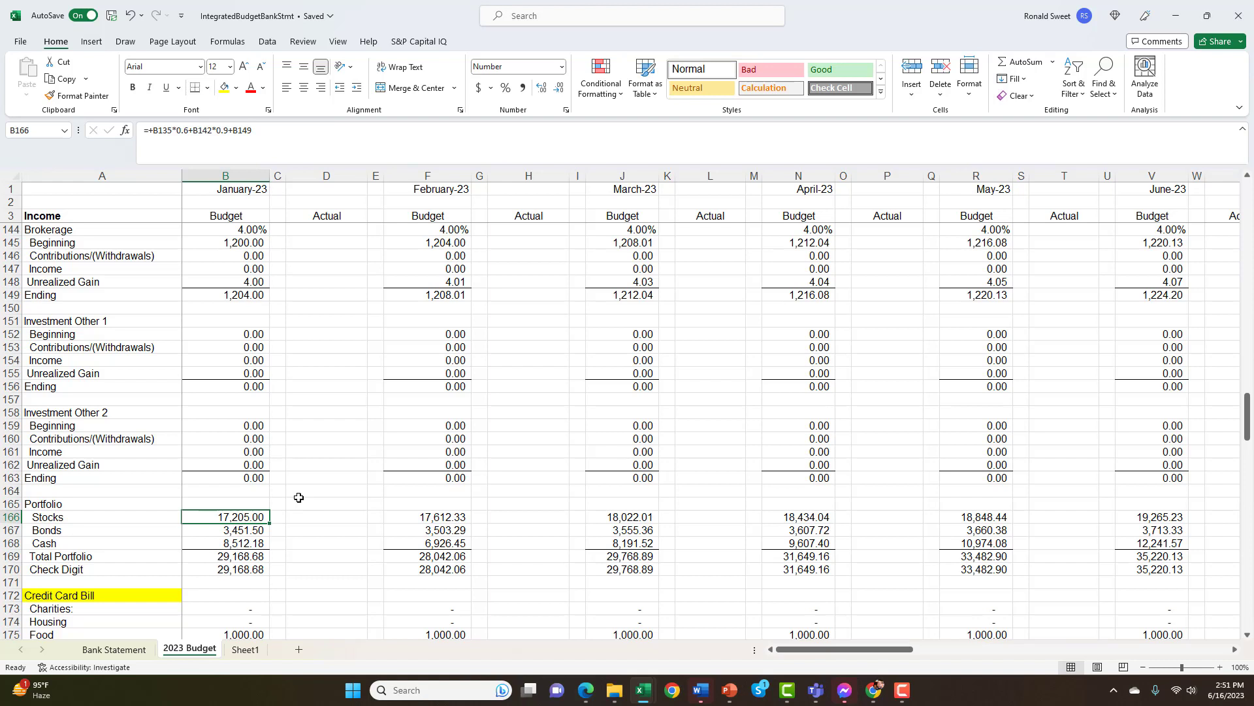
{"action": "key", "text": "Down"}
{"action": "key", "text": "Down"}
{"action": "key", "text": "Down"}
{"action": "key", "text": "Down"}
{"action": "key", "text": "Down"}
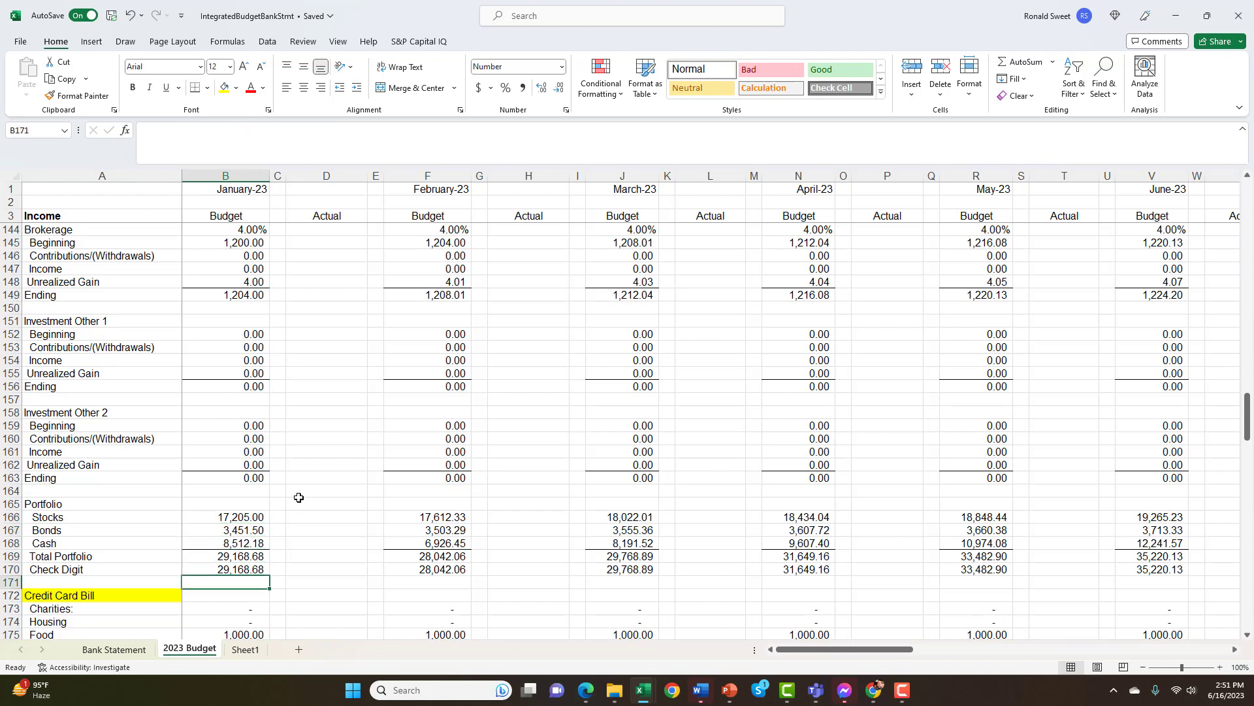
{"action": "key", "text": "Up"}
{"action": "key", "text": "Up"}
{"action": "key", "text": "Up"}
{"action": "key", "text": "Up"}
{"action": "key", "text": "Up"}
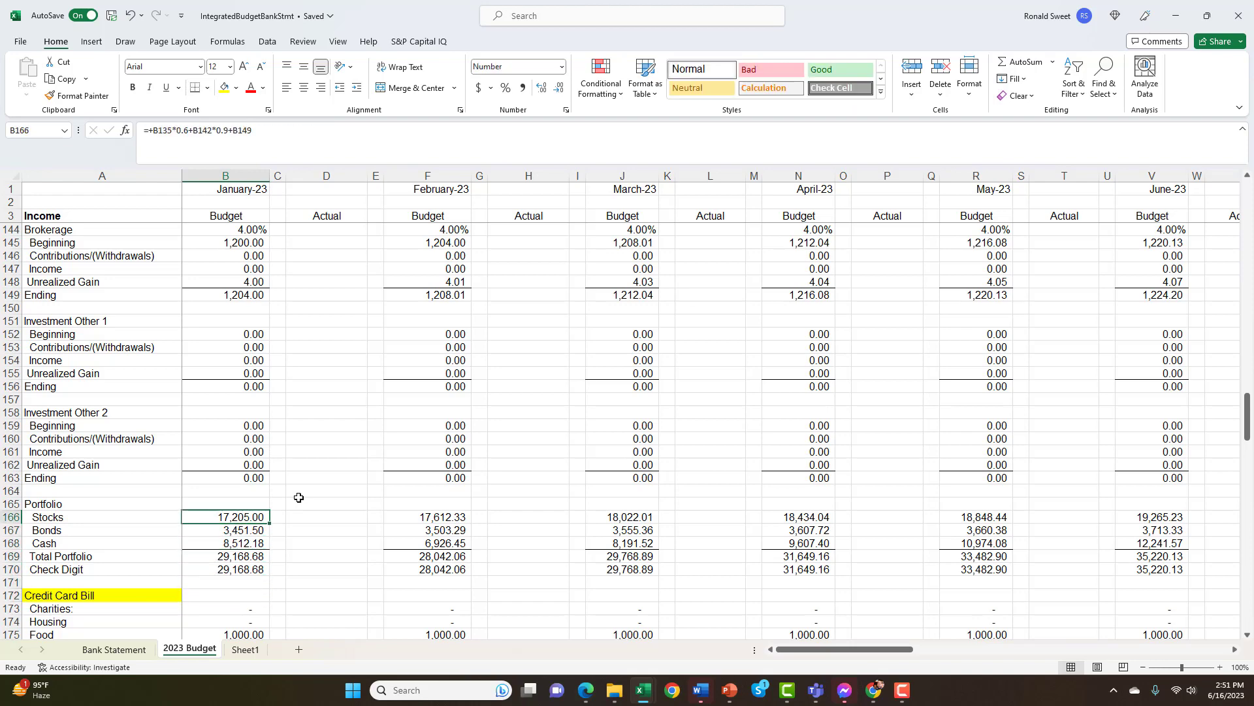
Look back at January's expense totals, checking balances and savings rows, and return to the Portfolio's Stocks cell in B166
{"action": "key", "text": "Page_Up"}
{"action": "key", "text": "Page_Up"}
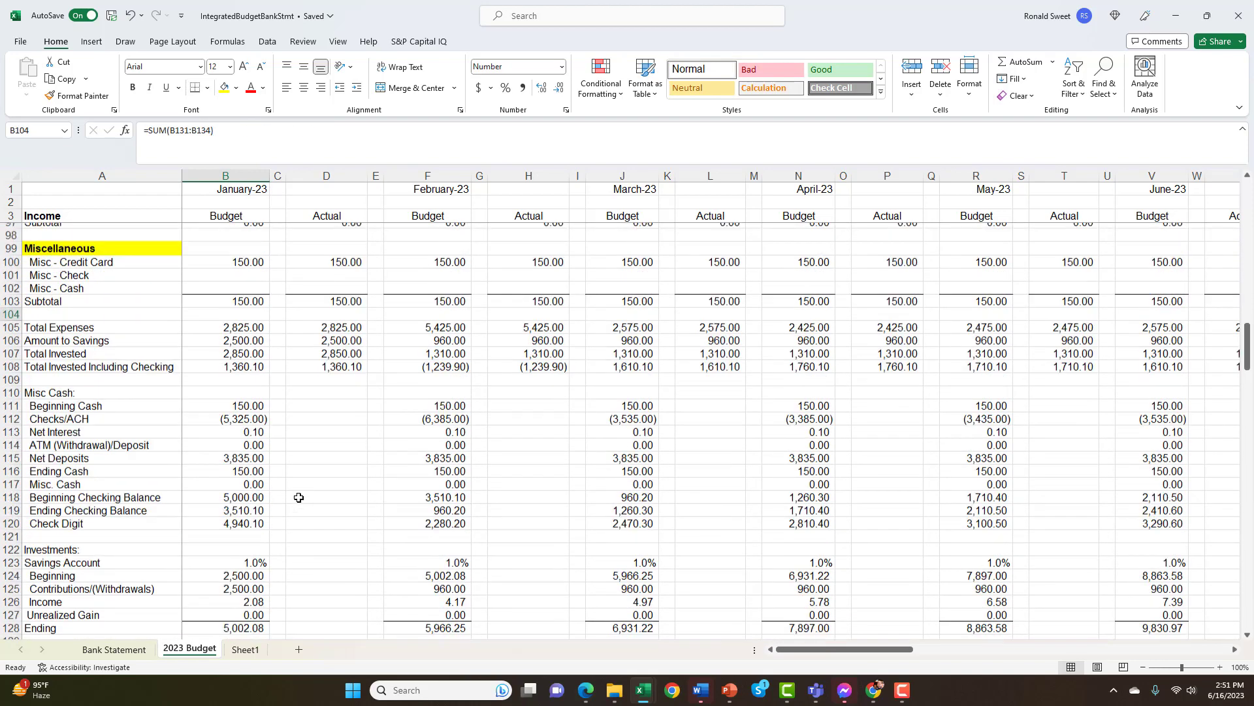
{"action": "key", "text": "Page_Down"}
{"action": "key", "text": "Page_Down"}
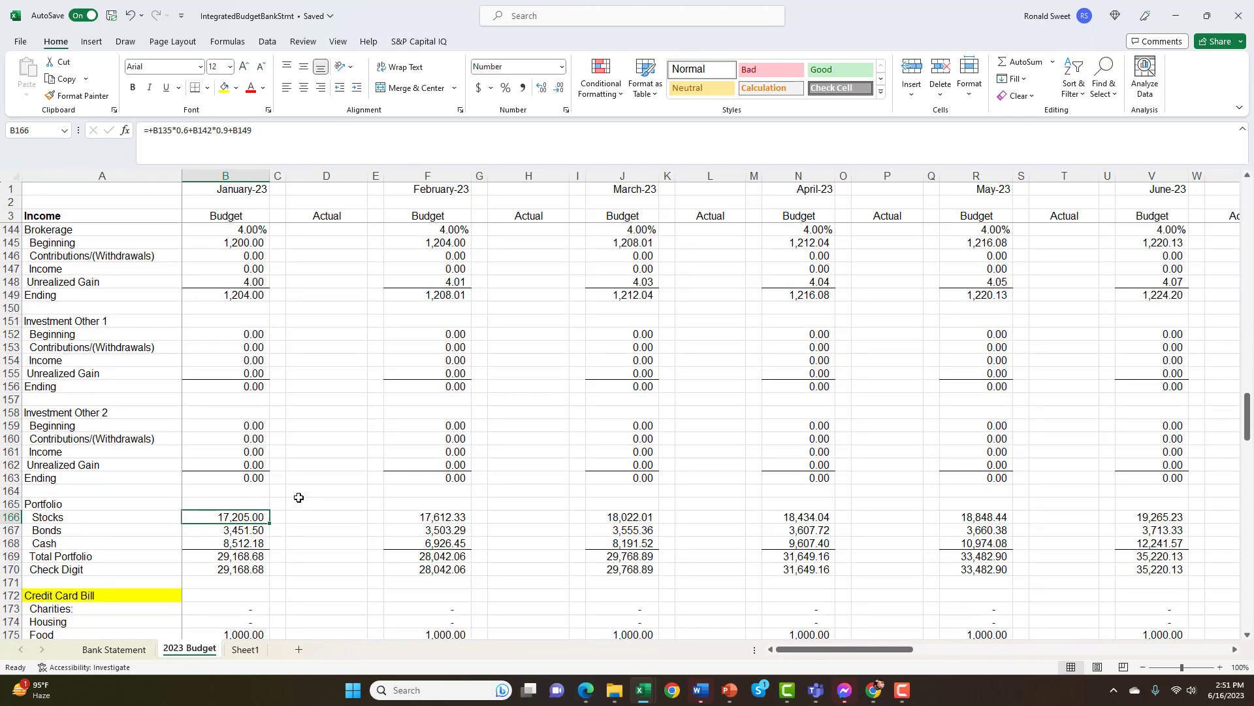
Review the Credit Card Bill section's January categories from Charities down to the Total row
{"action": "key", "text": "Page_Down"}
{"action": "key", "text": "Page_Up"}
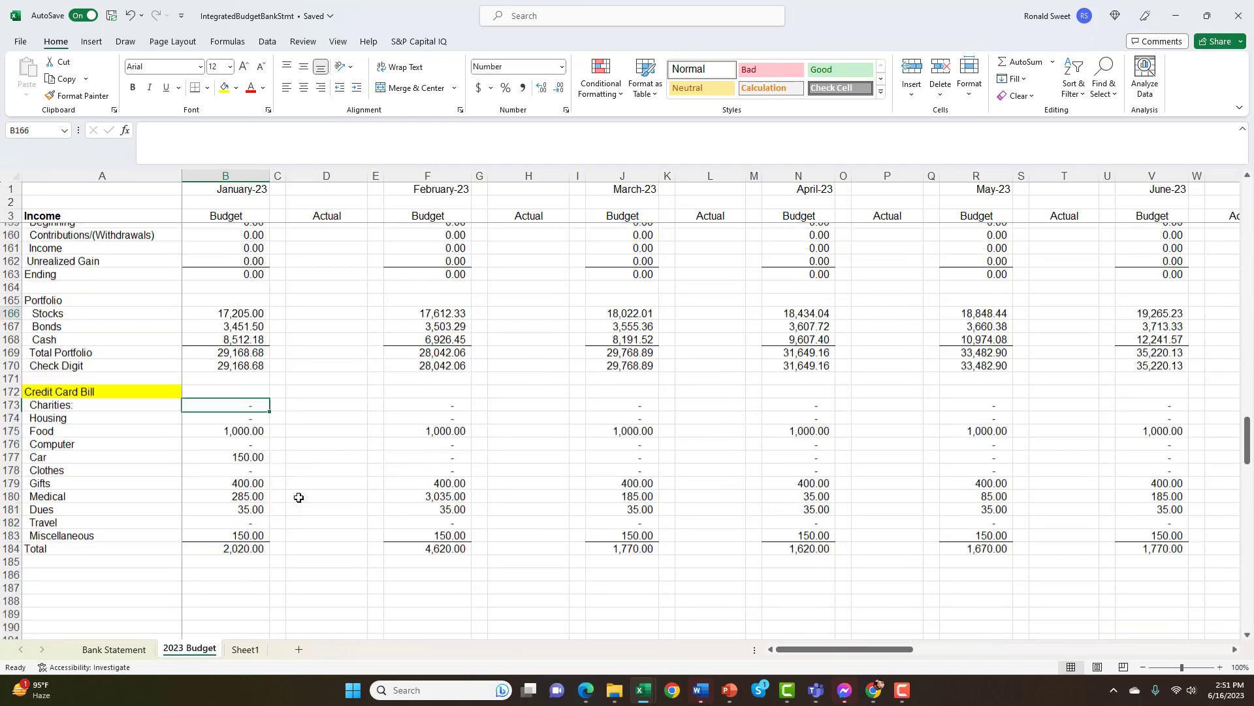
{"action": "key", "text": "Down"}
{"action": "key", "text": "Down"}
{"action": "key", "text": "Down"}
{"action": "key", "text": "Down"}
{"action": "key", "text": "Down"}
{"action": "key", "text": "Down"}
{"action": "key", "text": "Down"}
{"action": "key", "text": "Down"}
{"action": "key", "text": "Down"}
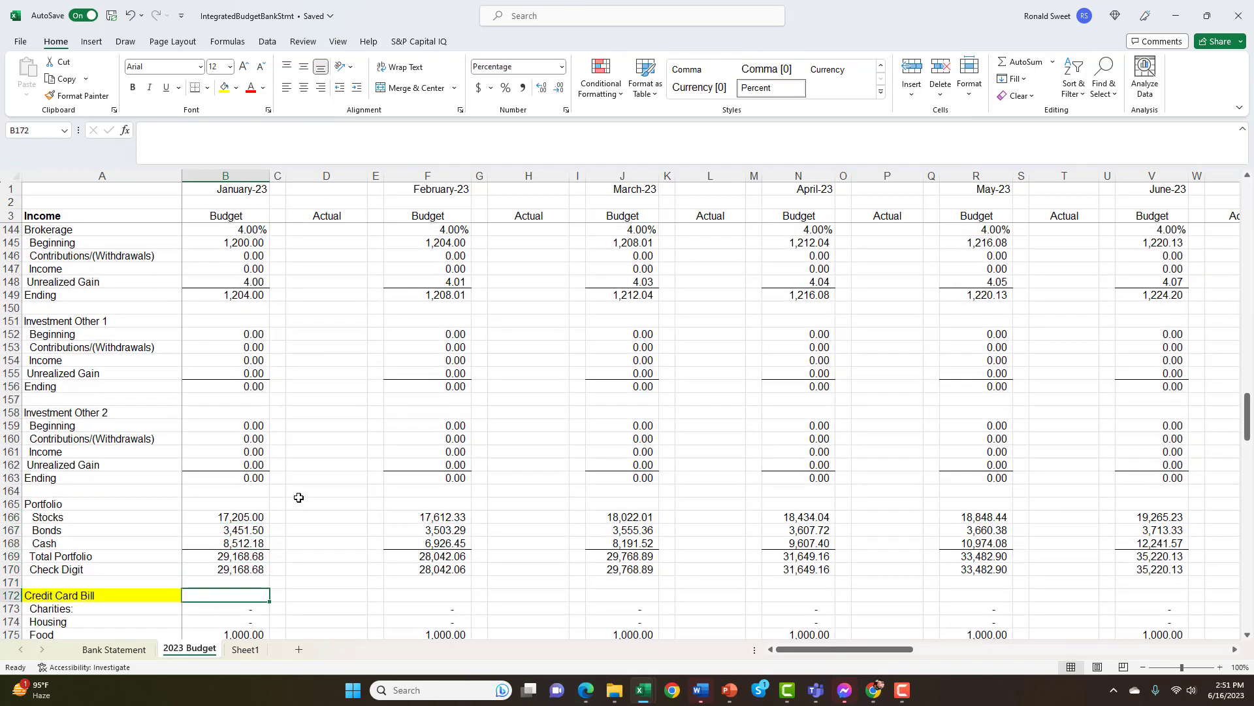
{"action": "key", "text": "Down"}
{"action": "key", "text": "Down"}
{"action": "key", "text": "Down"}
{"action": "key", "text": "Down"}
{"action": "key", "text": "Down"}
{"action": "key", "text": "Down"}
{"action": "key", "text": "Down"}
{"action": "key", "text": "Down"}
{"action": "key", "text": "Down"}
{"action": "key", "text": "Up"}
{"action": "key", "text": "Up"}
{"action": "key", "text": "Up"}
{"action": "key", "text": "Up"}
{"action": "key", "text": "Up"}
{"action": "key", "text": "Up"}
{"action": "key", "text": "Up"}
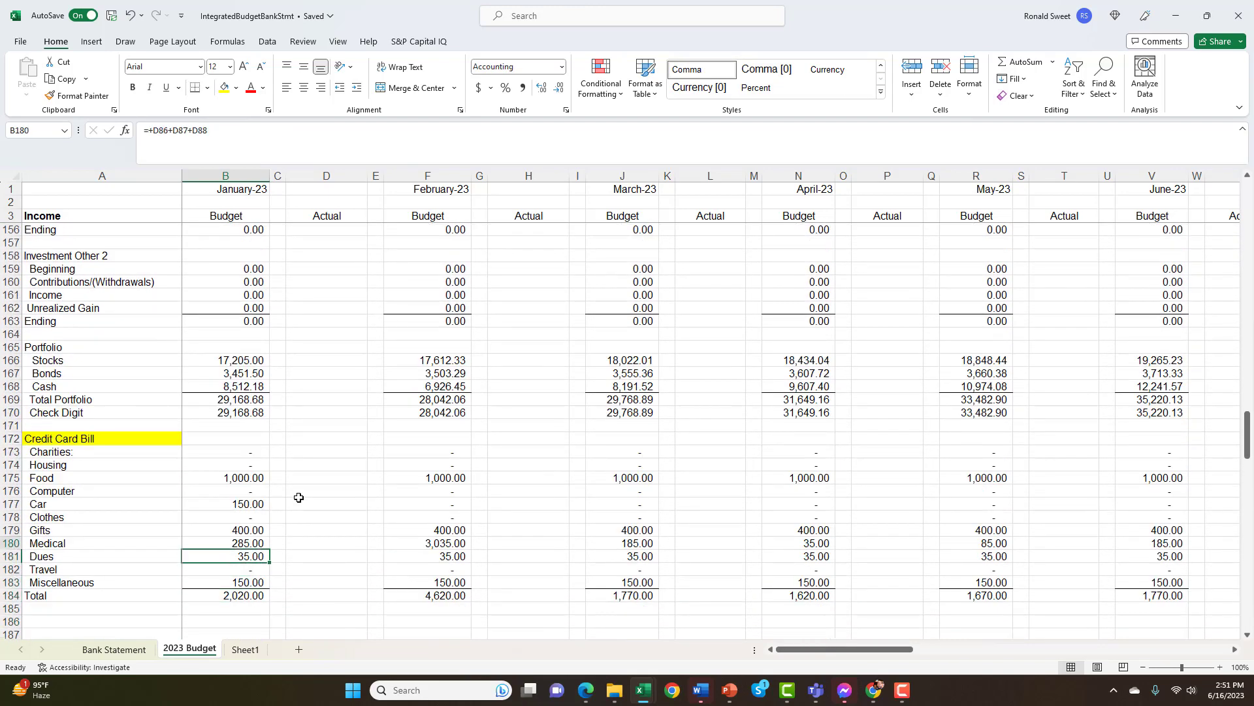
Inspect the formulas behind January's Credit Card Bill categories, from Charities in B173 down to Medical in B180
{"action": "key", "text": "Up"}
{"action": "key", "text": "Up"}
{"action": "key", "text": "Up"}
{"action": "key", "text": "Up"}
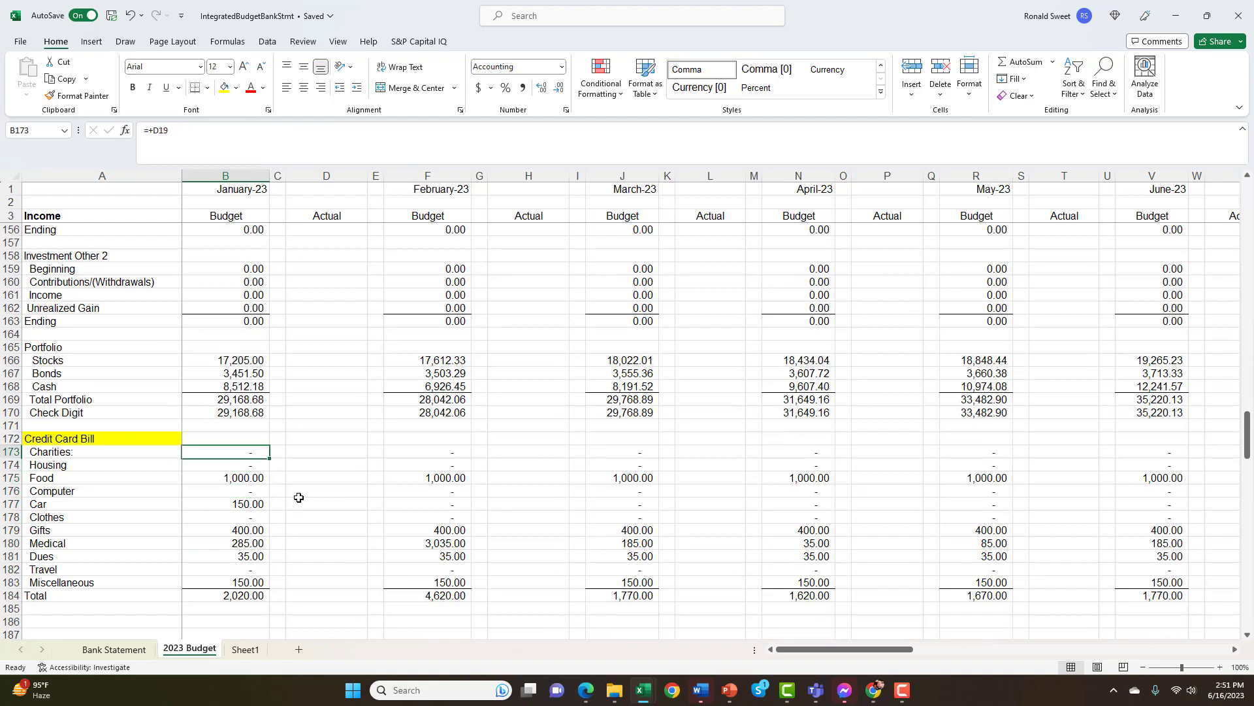
{"action": "key", "text": "Down"}
{"action": "key", "text": "Down"}
{"action": "key", "text": "Down"}
{"action": "key", "text": "Down"}
{"action": "key", "text": "Down"}
{"action": "key", "text": "Down"}
{"action": "key", "text": "Down"}
{"action": "key", "text": "Down"}
{"action": "key", "text": "Down"}
{"action": "key", "text": "Down"}
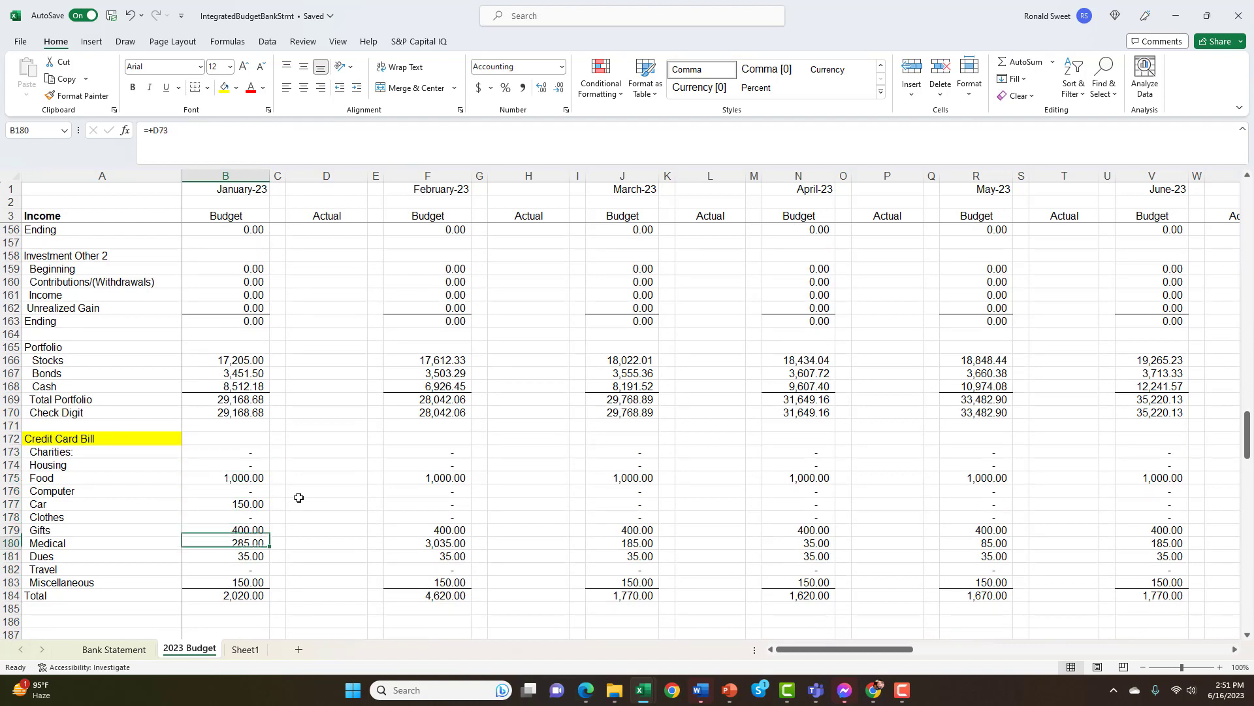
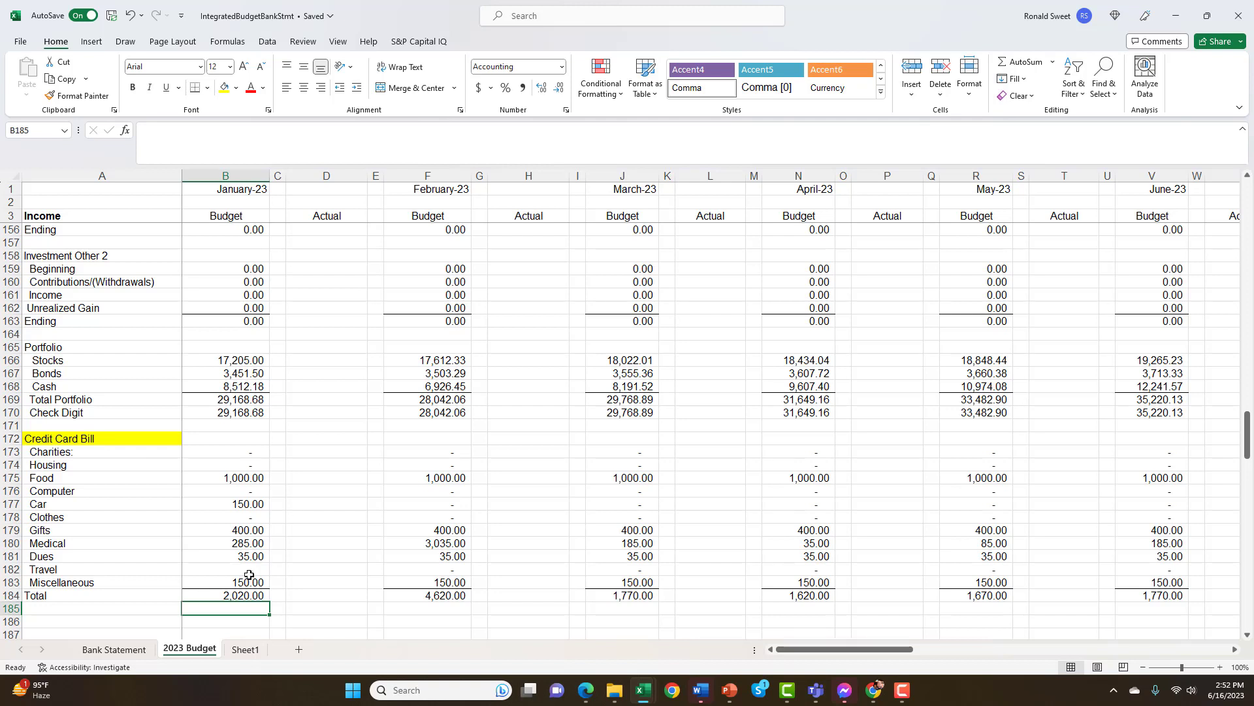
Inspect the formula for January's credit card Total in B184, and compare it with the Total Expenses formula in B105
{"action": "left_click", "coordinate": [247, 595]}
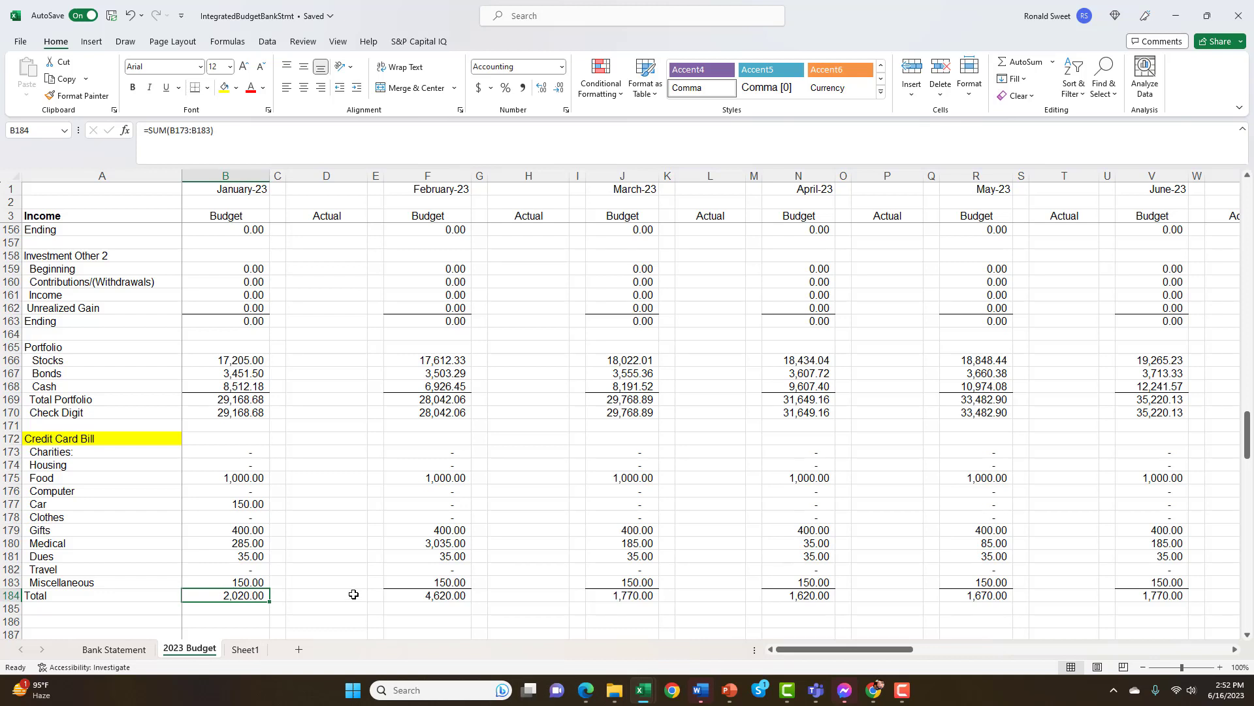
{"action": "scroll", "coordinate": [328, 512], "scroll_direction": "down", "scroll_amount": 2}
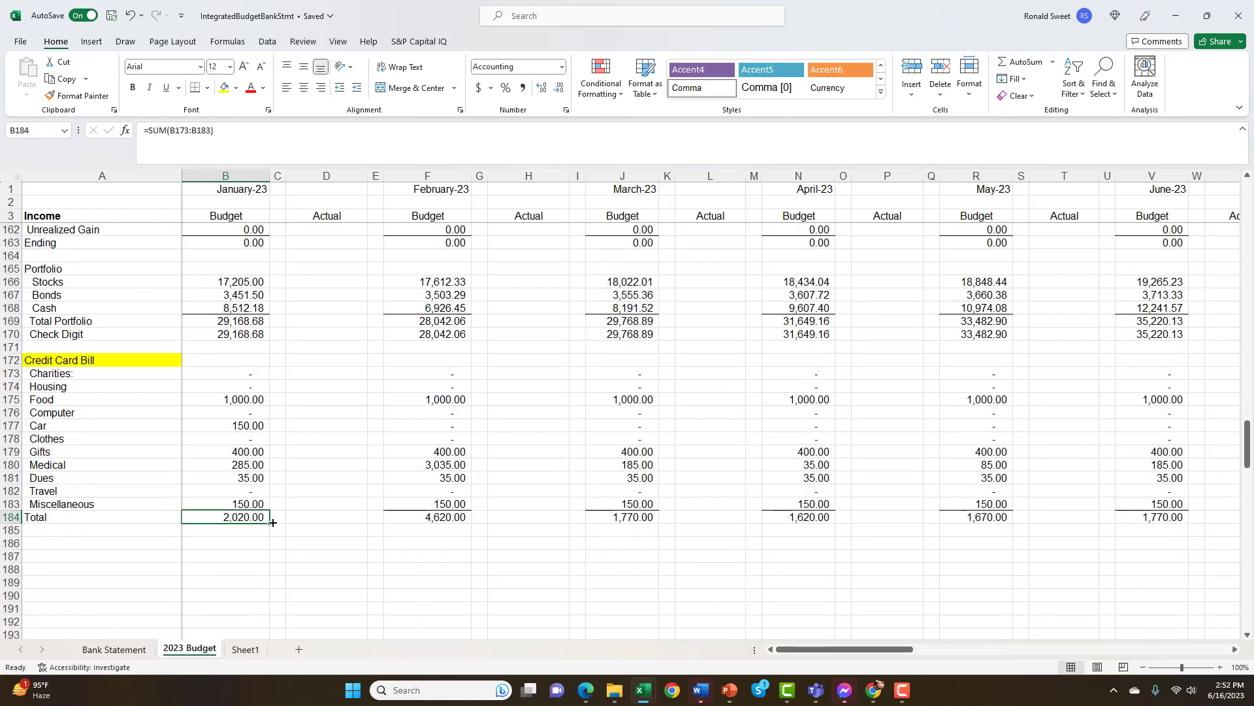
{"action": "scroll", "coordinate": [304, 494], "scroll_direction": "up", "scroll_amount": 10}
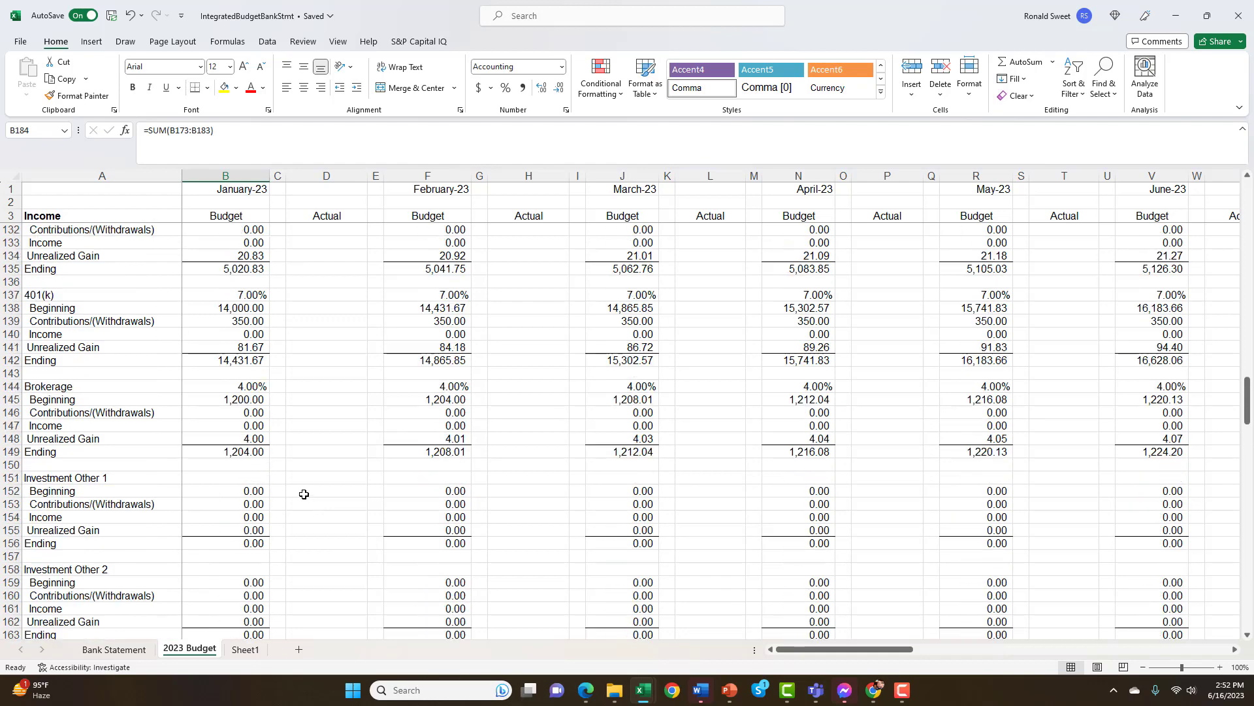
{"action": "scroll", "coordinate": [304, 494], "scroll_direction": "up", "scroll_amount": 9}
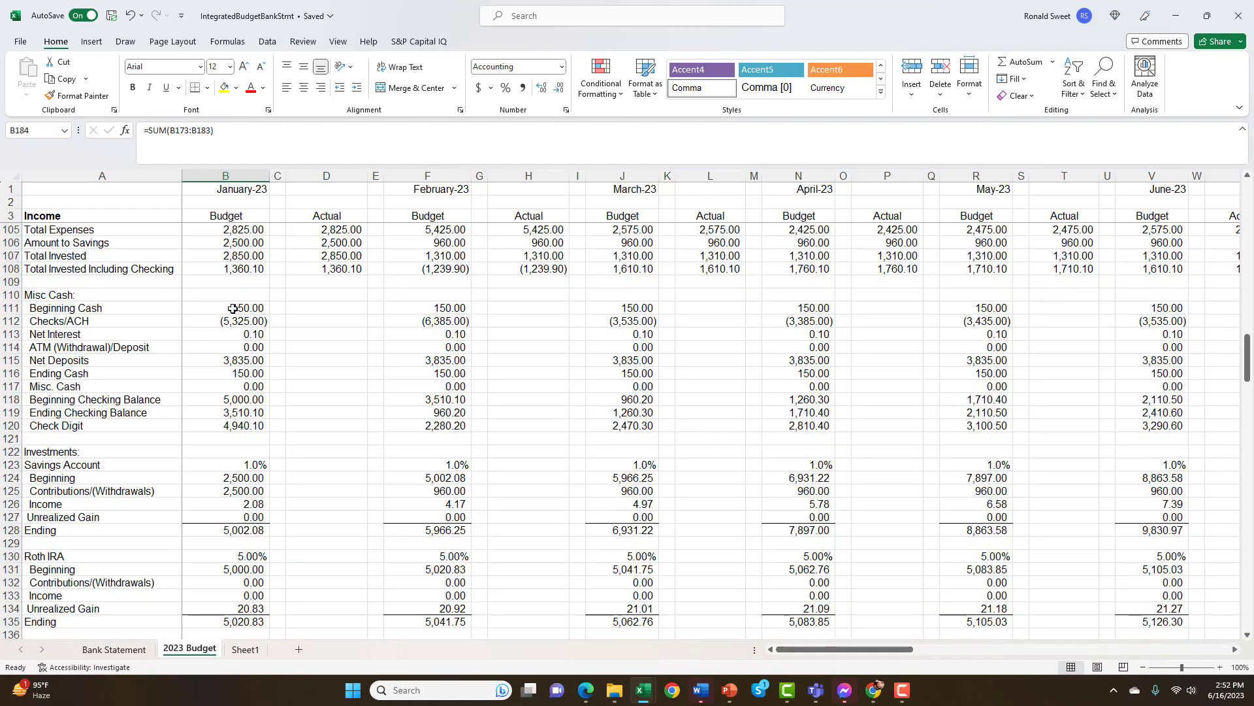
{"action": "scroll", "coordinate": [233, 309], "scroll_direction": "up", "scroll_amount": 1}
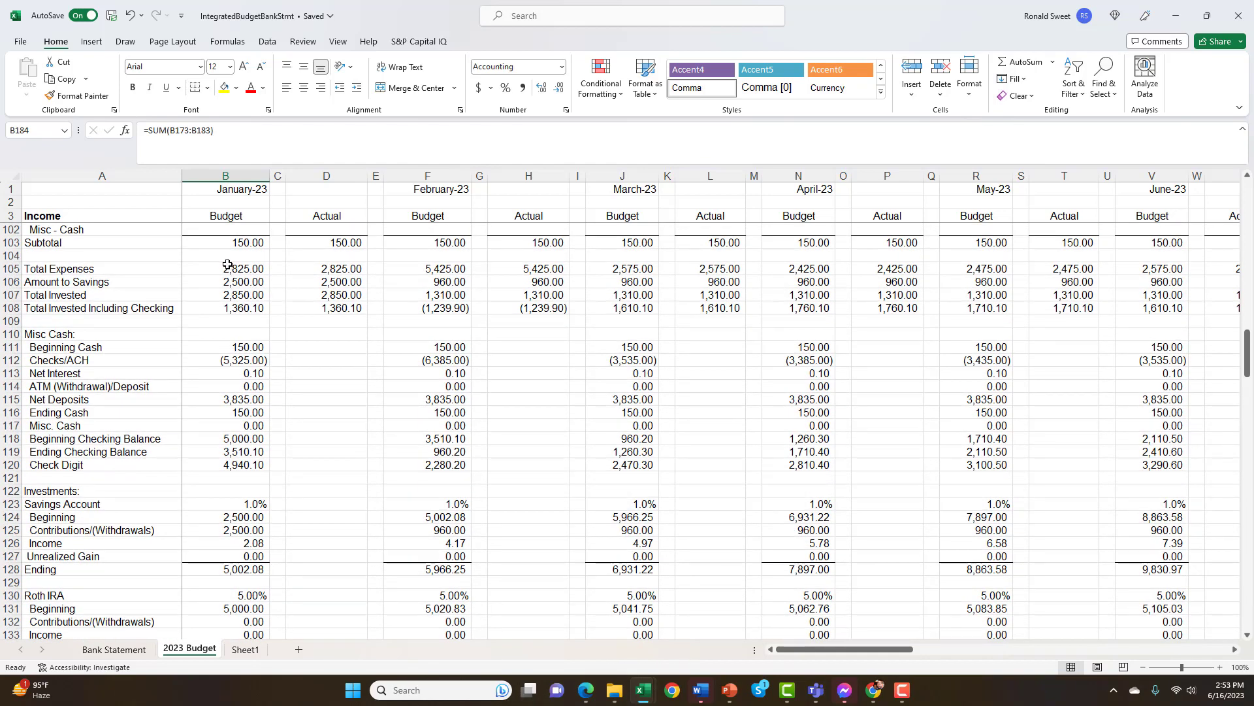
{"action": "left_click", "coordinate": [226, 268]}
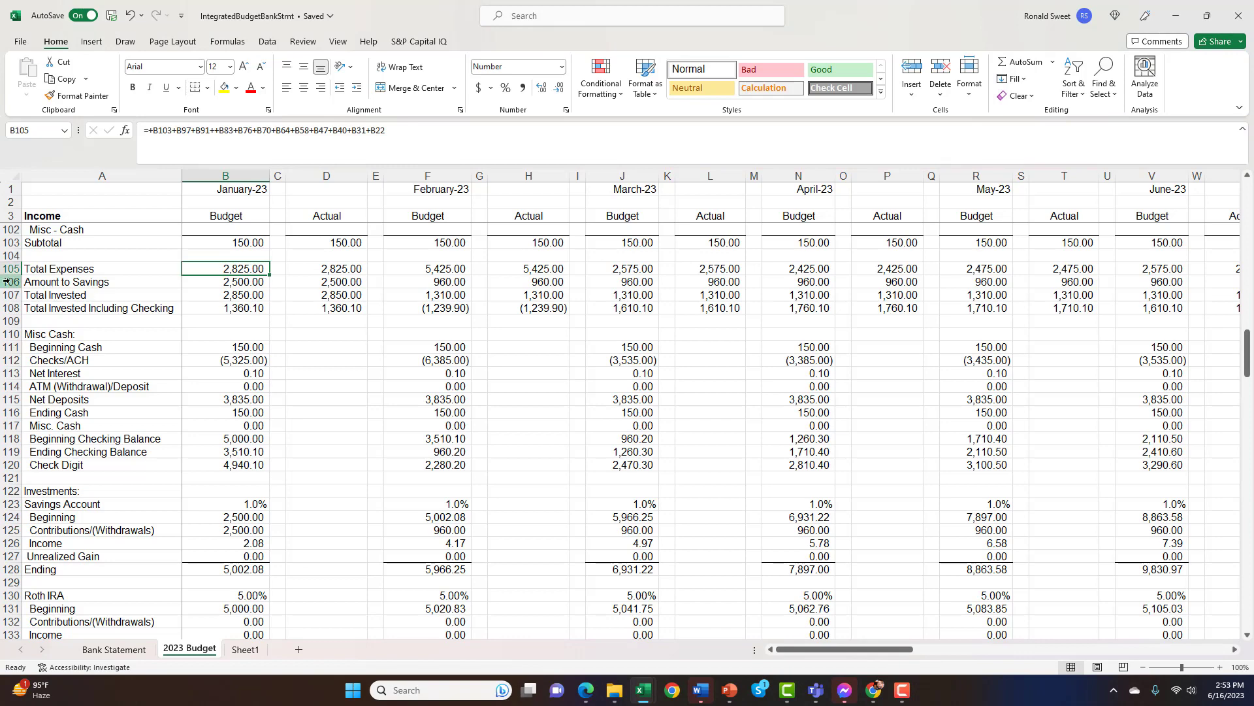
{"action": "left_click", "coordinate": [58, 269]}
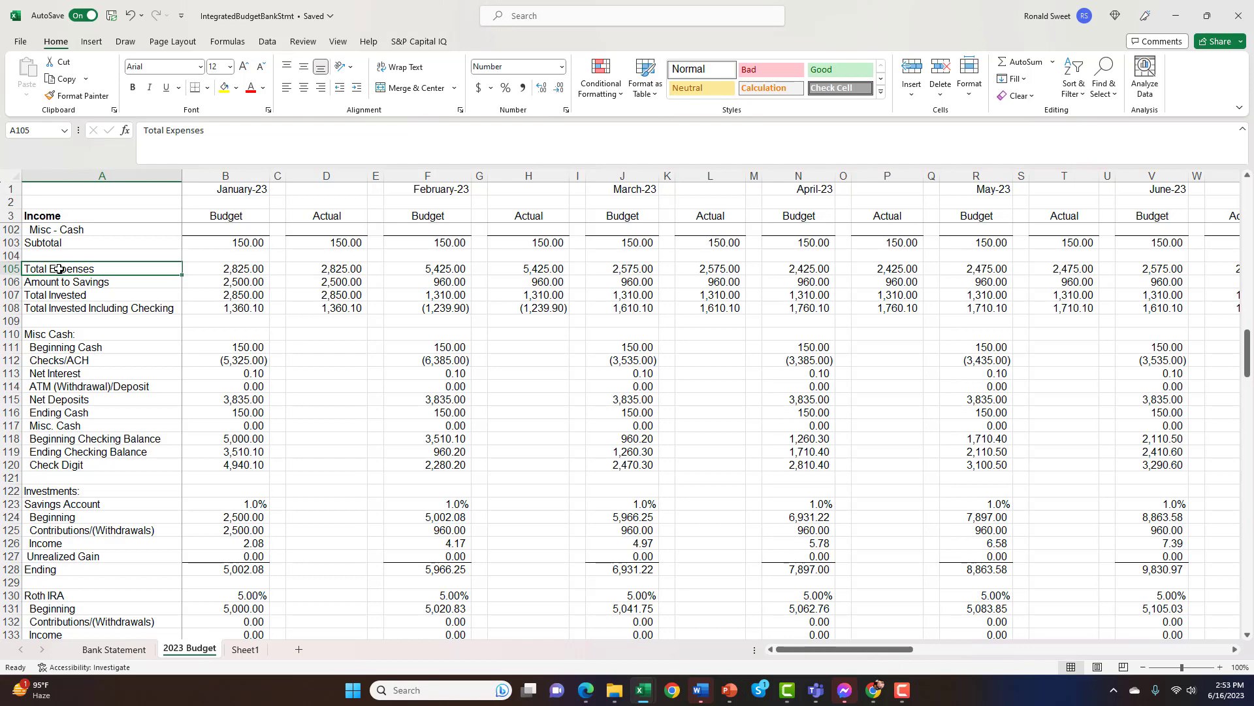
Return to the Credit Card Bill section and inspect the Miscellaneous row 183 and January's Gifts formula in B179
{"action": "scroll", "coordinate": [241, 383], "scroll_direction": "down", "scroll_amount": 2}
{"action": "scroll", "coordinate": [240, 383], "scroll_direction": "down", "scroll_amount": 19}
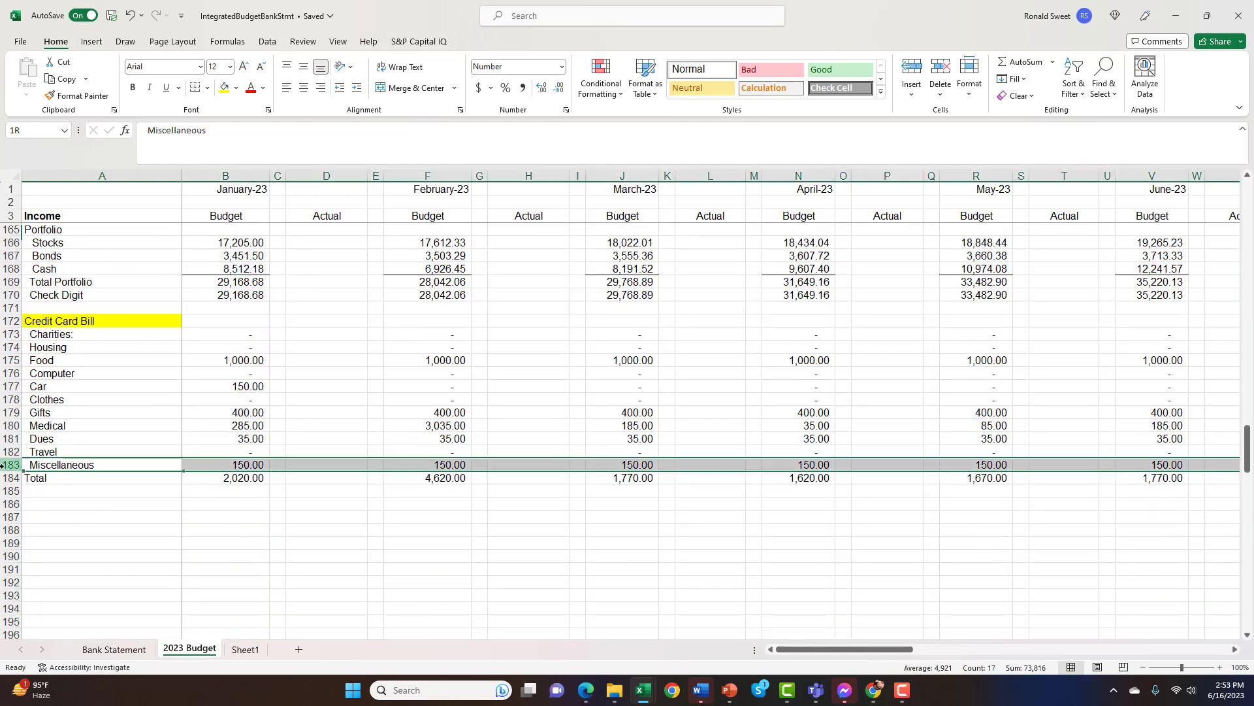
{"action": "left_click", "coordinate": [11, 464]}
{"action": "left_click", "coordinate": [249, 412]}
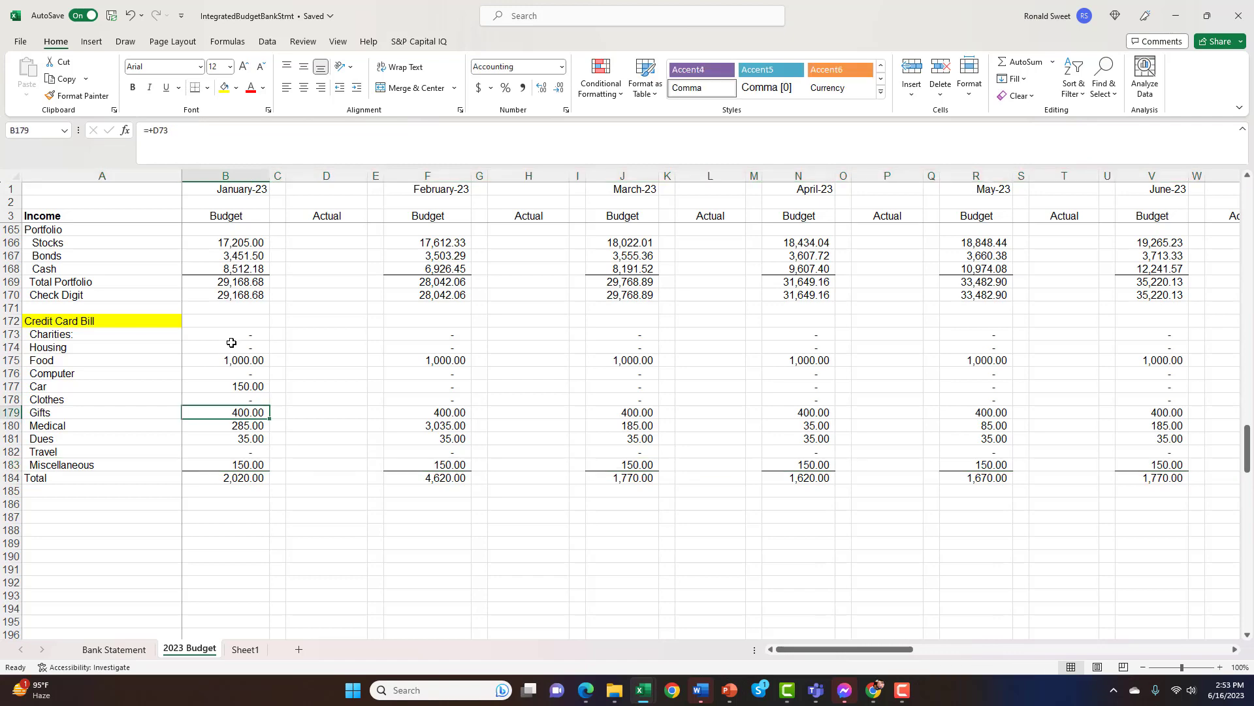
Look back through the investment and Misc Cash sections and inspect the formula for January's Ending Checking Balance in B119
{"action": "scroll", "coordinate": [231, 342], "scroll_direction": "up", "scroll_amount": 7}
{"action": "scroll", "coordinate": [231, 342], "scroll_direction": "up", "scroll_amount": 13}
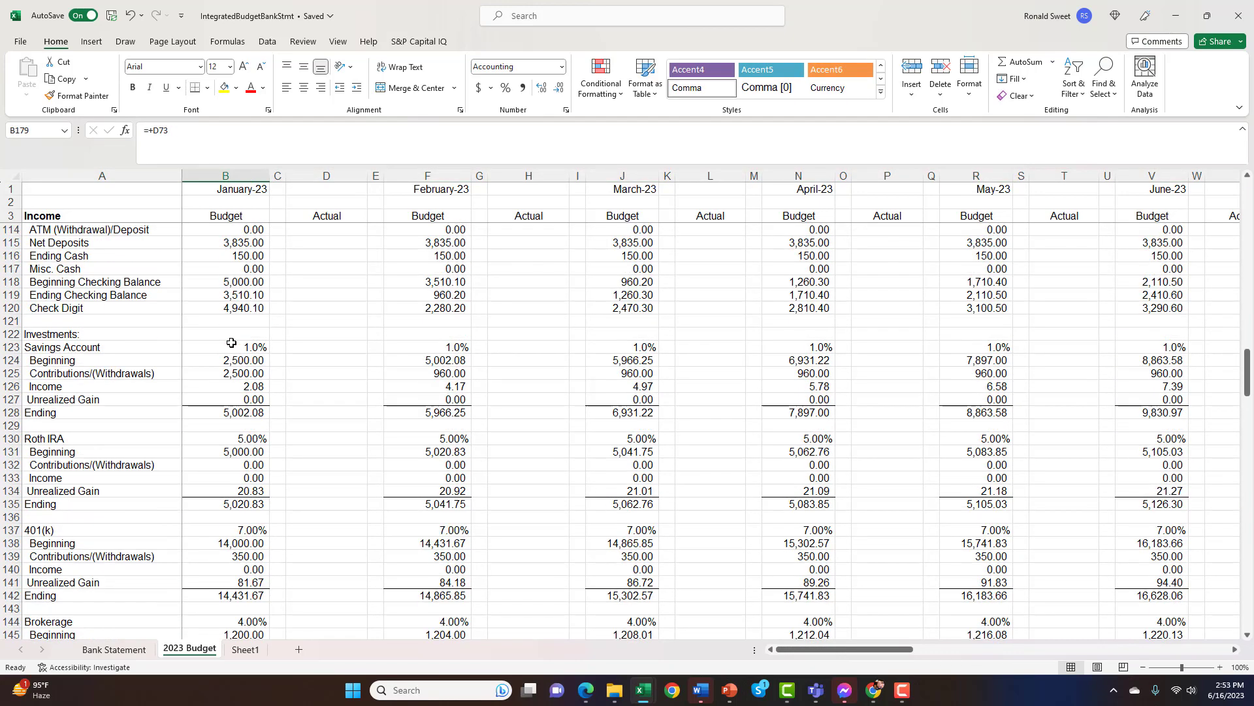
{"action": "scroll", "coordinate": [231, 342], "scroll_direction": "up", "scroll_amount": 2}
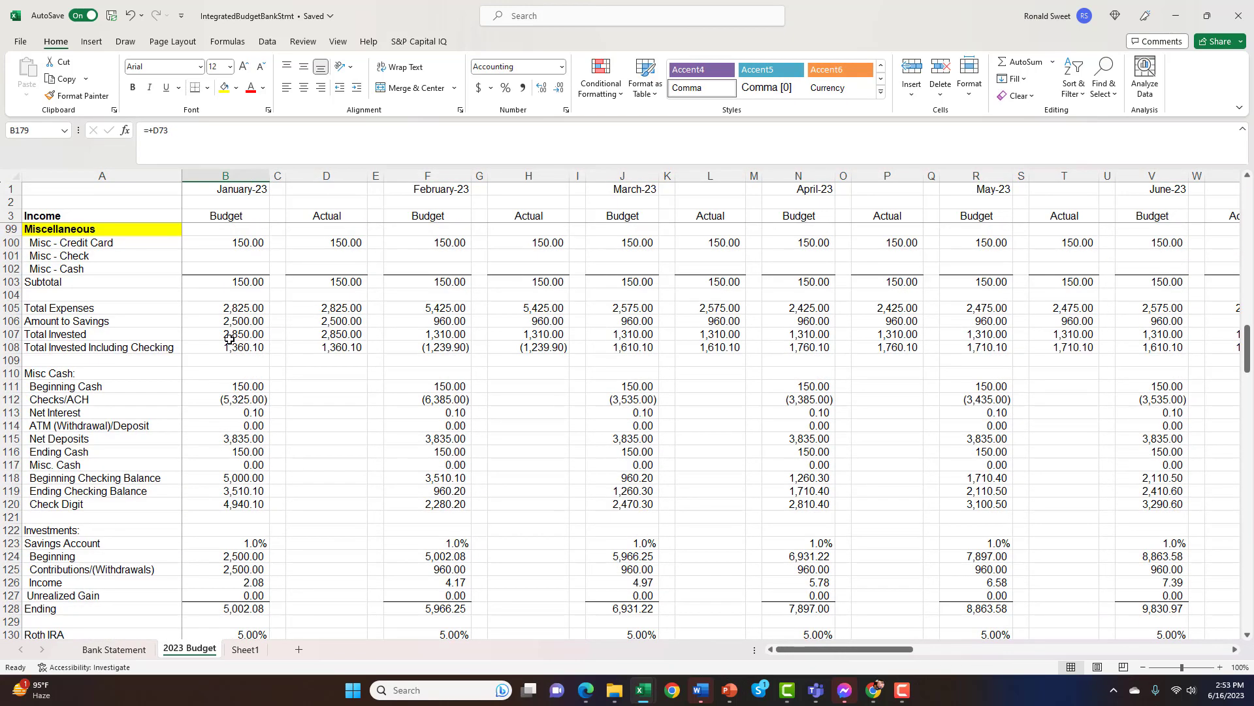
{"action": "scroll", "coordinate": [229, 339], "scroll_direction": "down", "scroll_amount": 12}
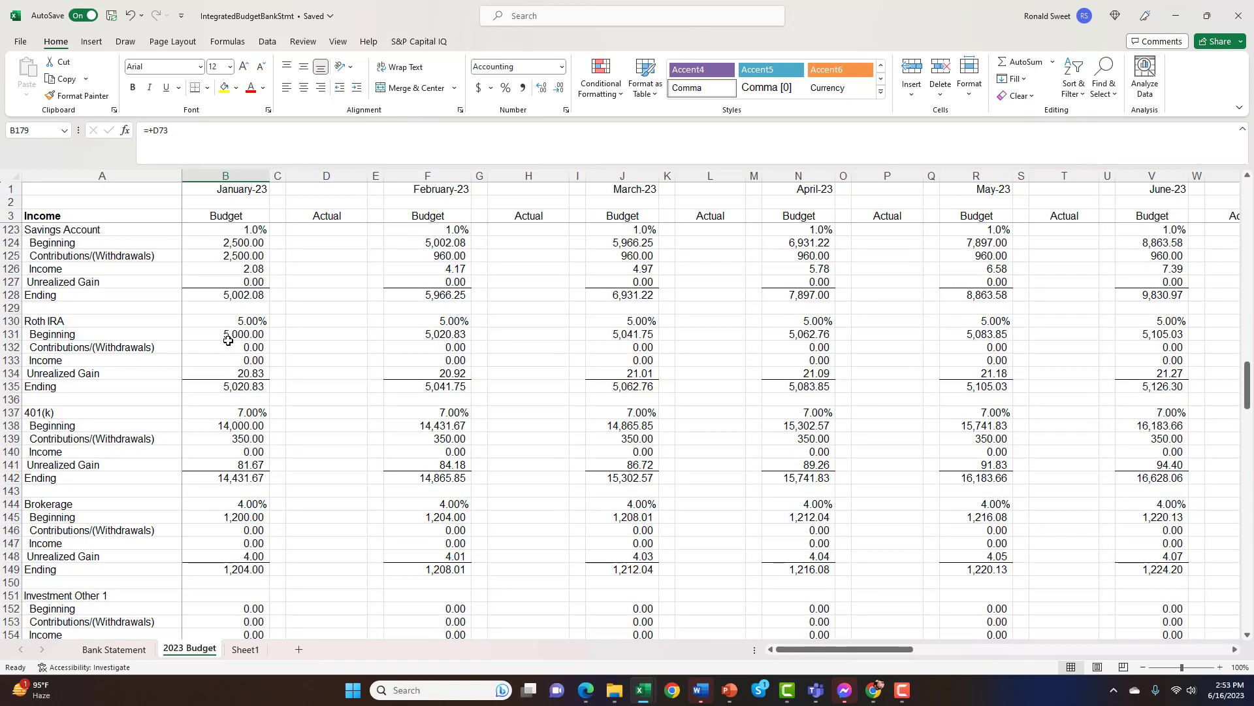
{"action": "scroll", "coordinate": [227, 348], "scroll_direction": "down", "scroll_amount": 3}
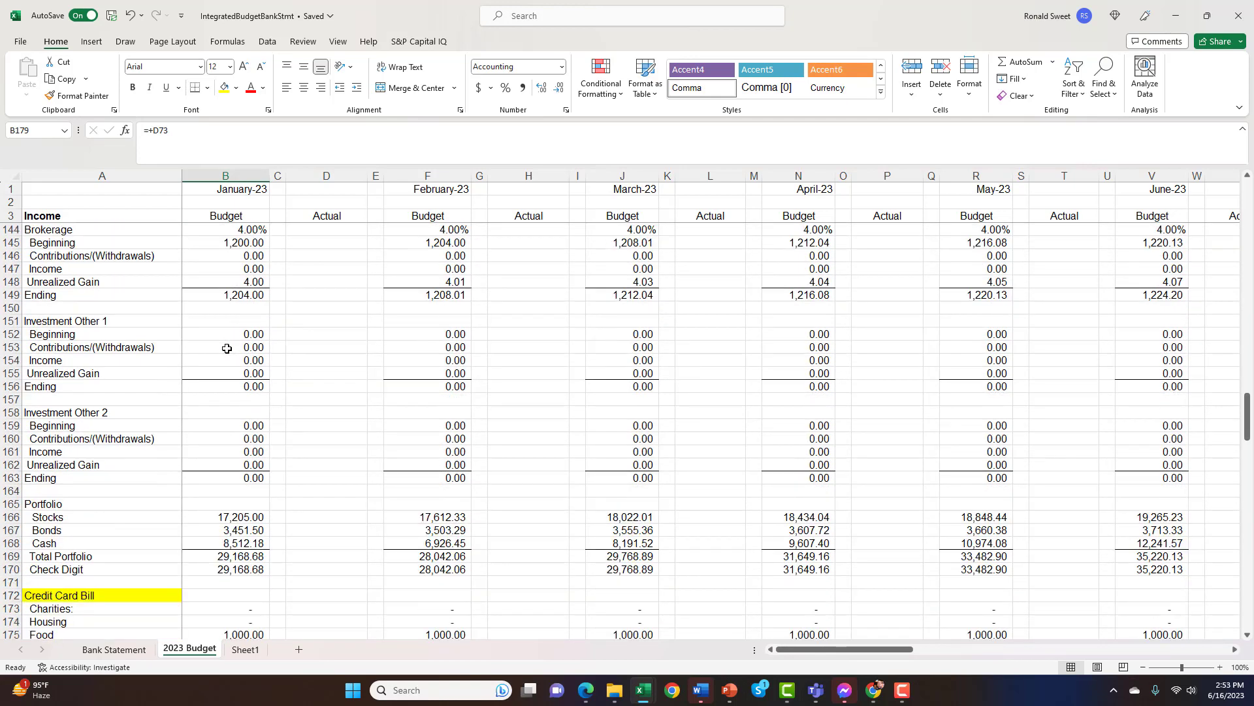
{"action": "scroll", "coordinate": [227, 348], "scroll_direction": "down", "scroll_amount": 3}
{"action": "scroll", "coordinate": [227, 348], "scroll_direction": "up", "scroll_amount": 20}
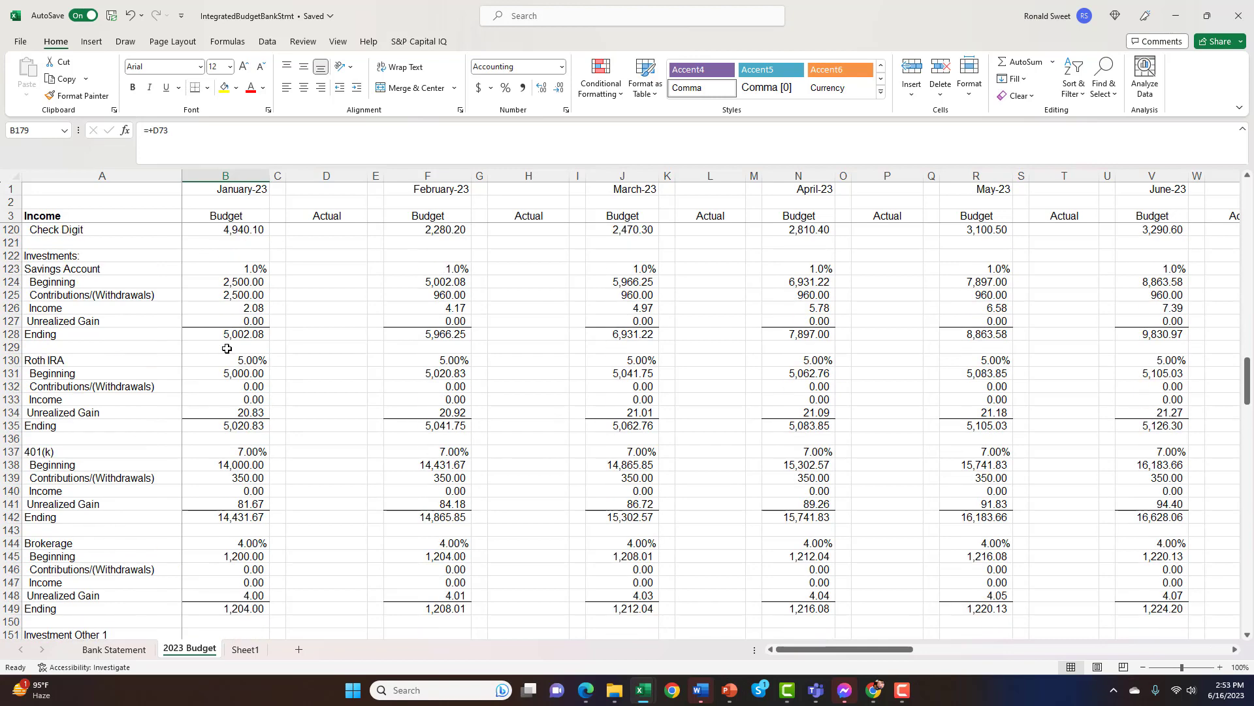
{"action": "scroll", "coordinate": [227, 349], "scroll_direction": "down", "scroll_amount": 2}
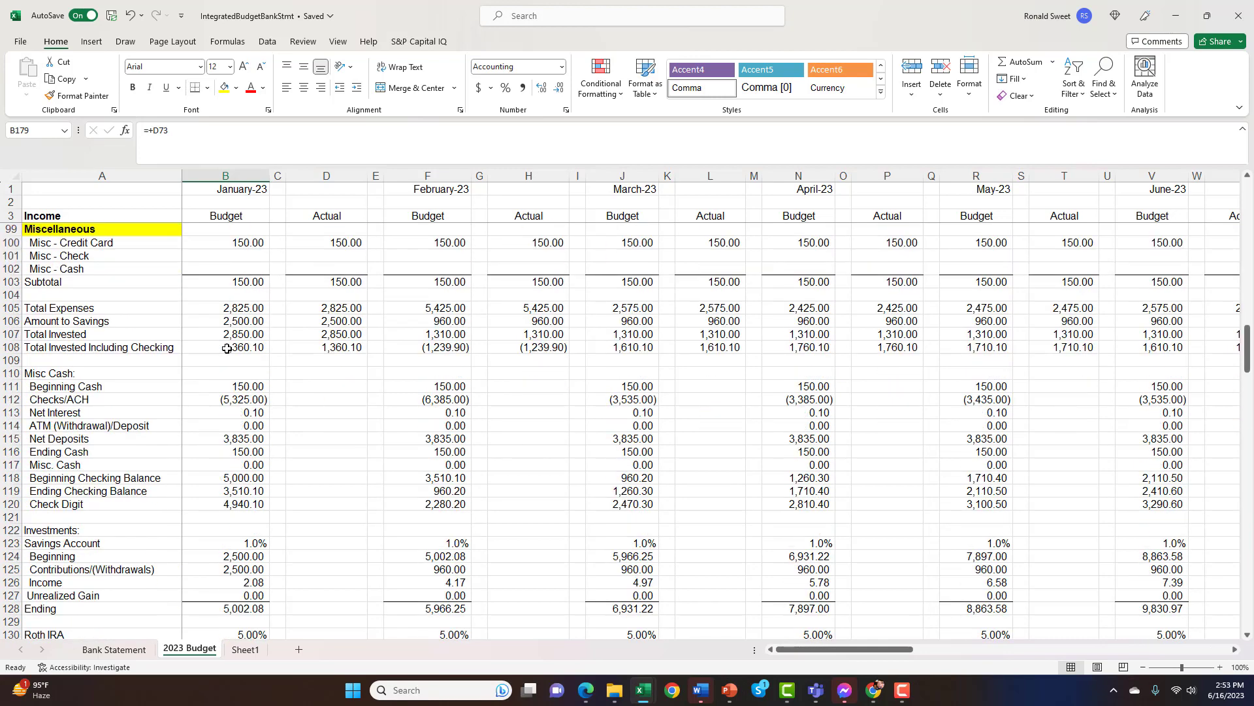
{"action": "left_click", "coordinate": [231, 491]}
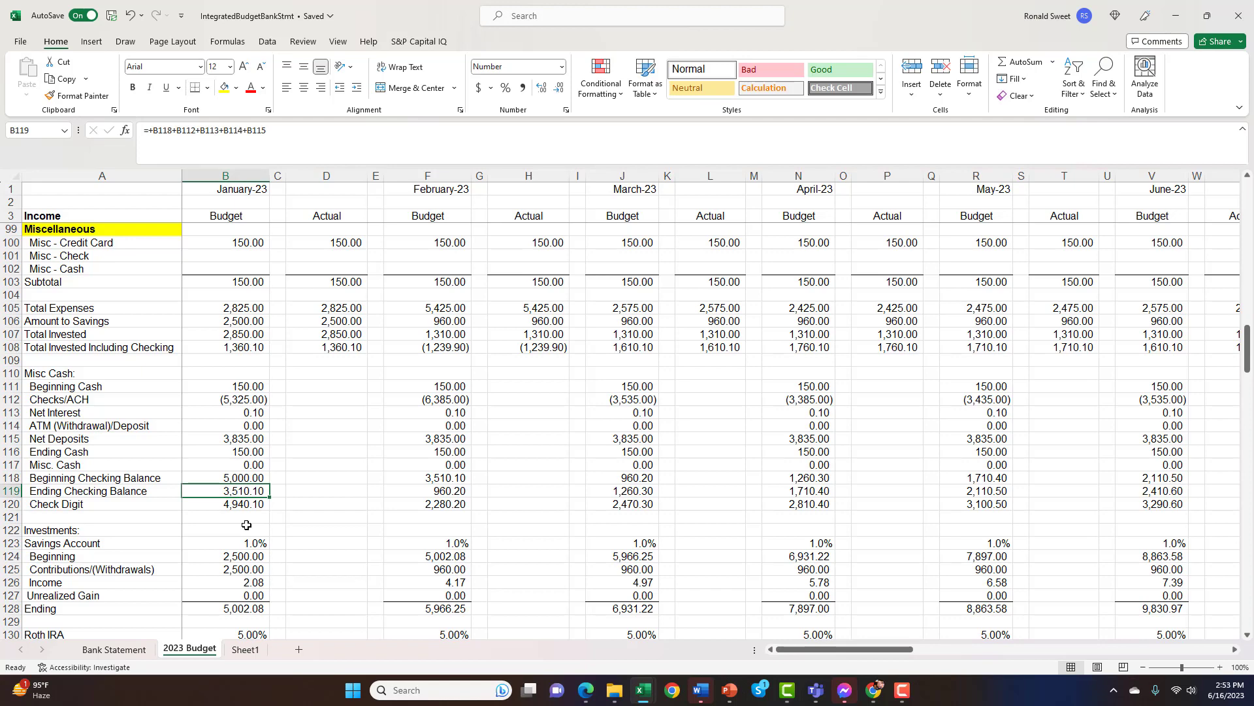
Review January's Credit Card Bill categories in B173:B183 and inspect the formula behind their Total in B184
{"action": "scroll", "coordinate": [245, 516], "scroll_direction": "down", "scroll_amount": 15}
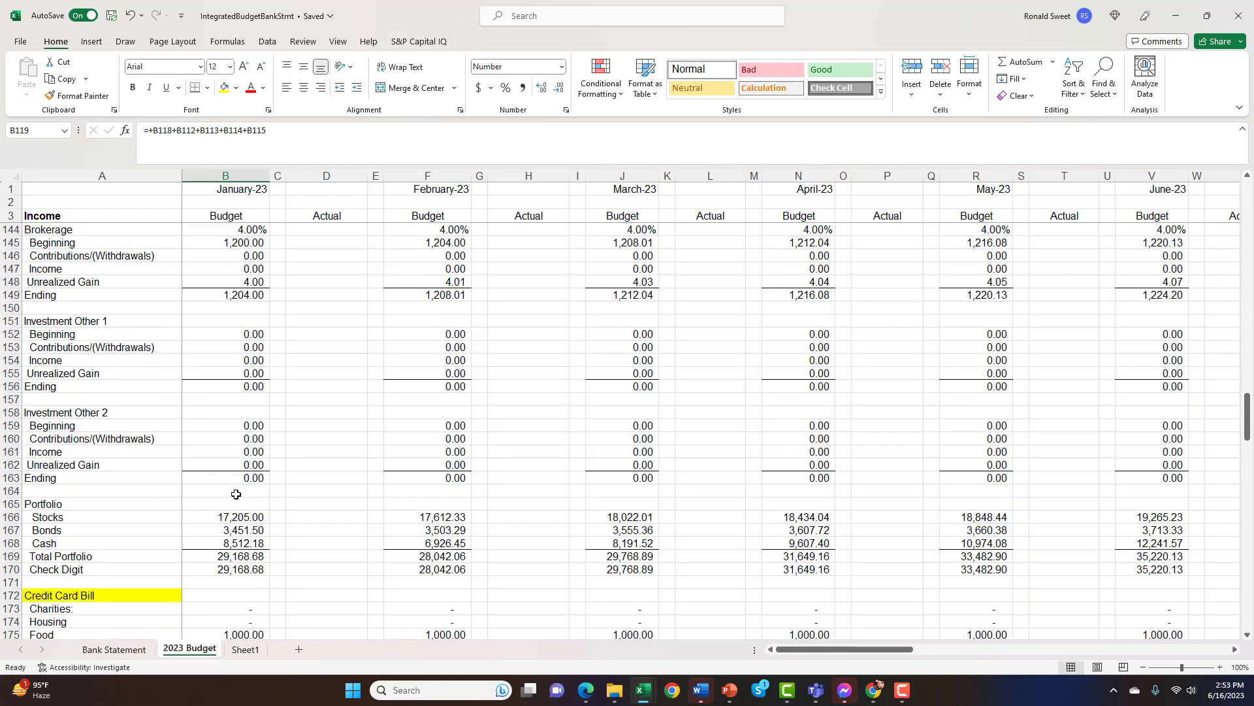
{"action": "scroll", "coordinate": [236, 494], "scroll_direction": "down", "scroll_amount": 9}
{"action": "left_click_drag", "start_coordinate": [239, 281], "coordinate": [236, 399]}
{"action": "left_click", "coordinate": [237, 435]}
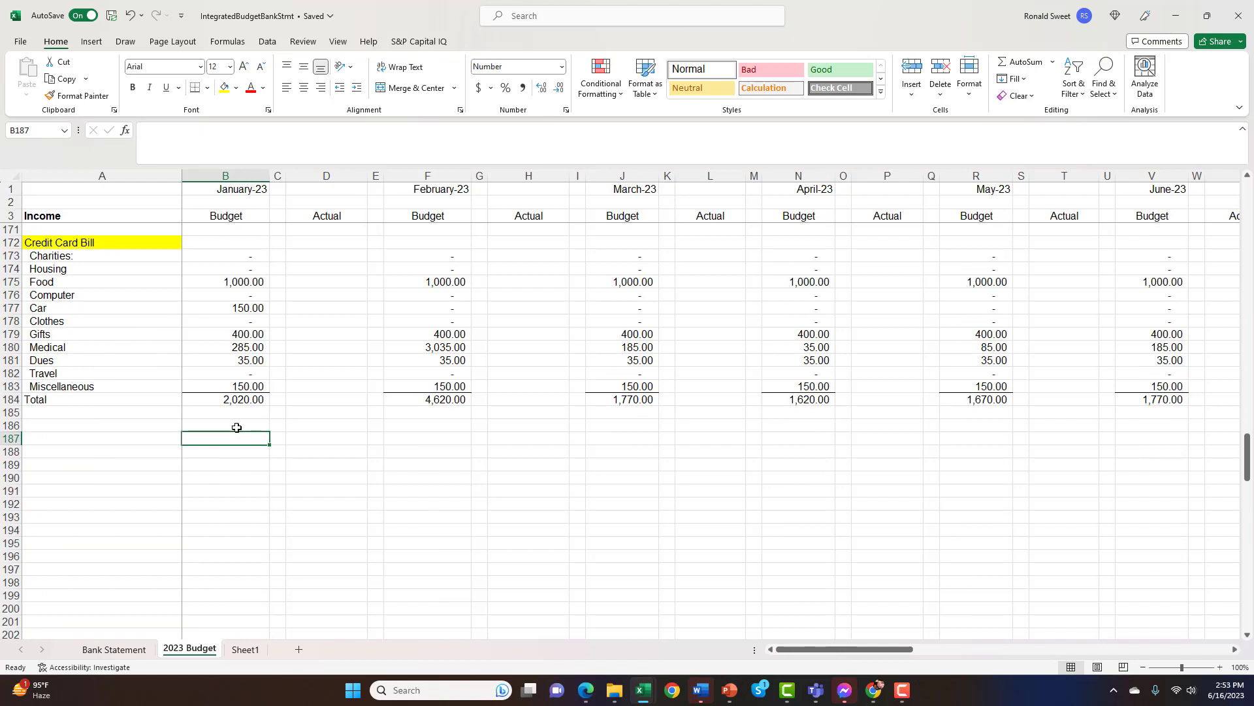
{"action": "left_click", "coordinate": [234, 416]}
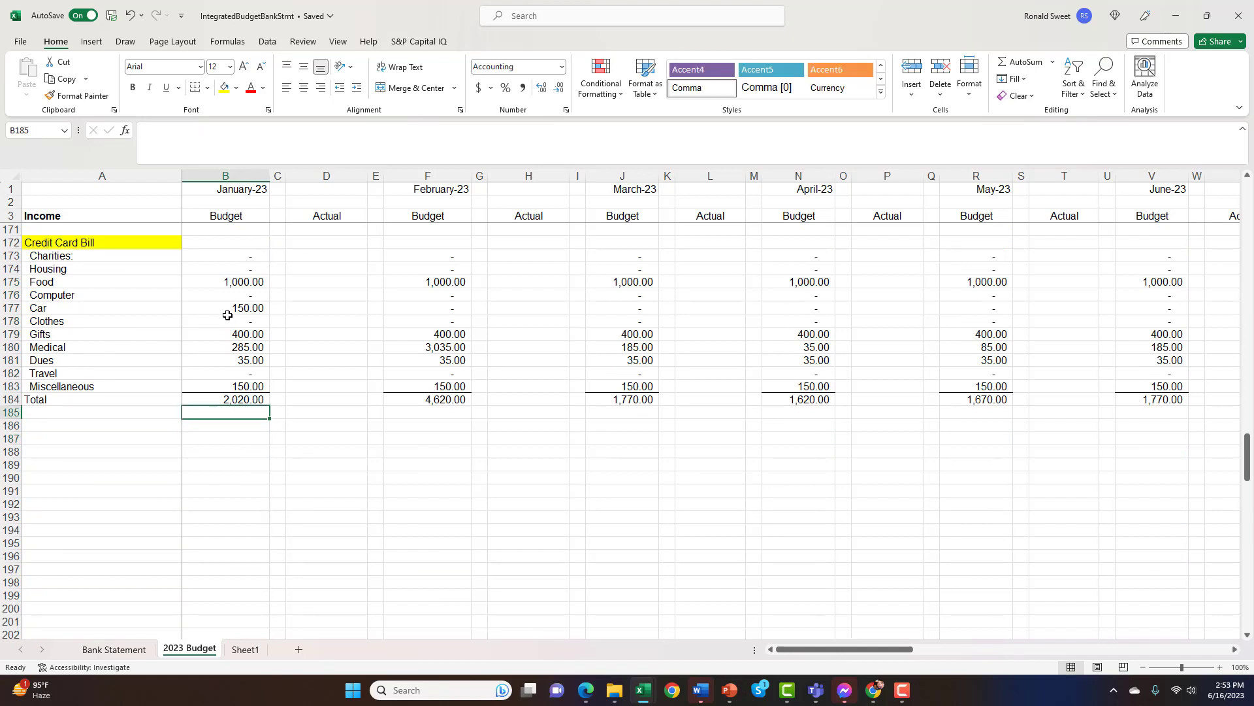
{"action": "left_click", "coordinate": [233, 262]}
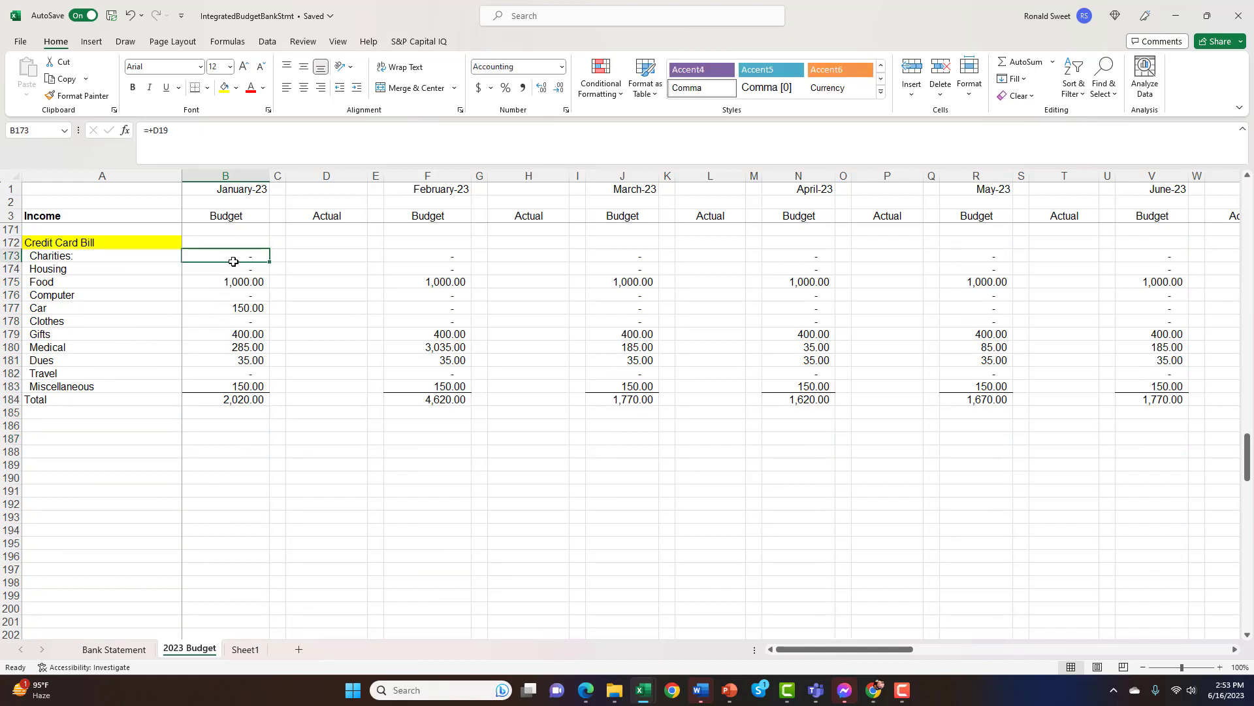
{"action": "left_click_drag", "start_coordinate": [234, 261], "coordinate": [235, 386]}
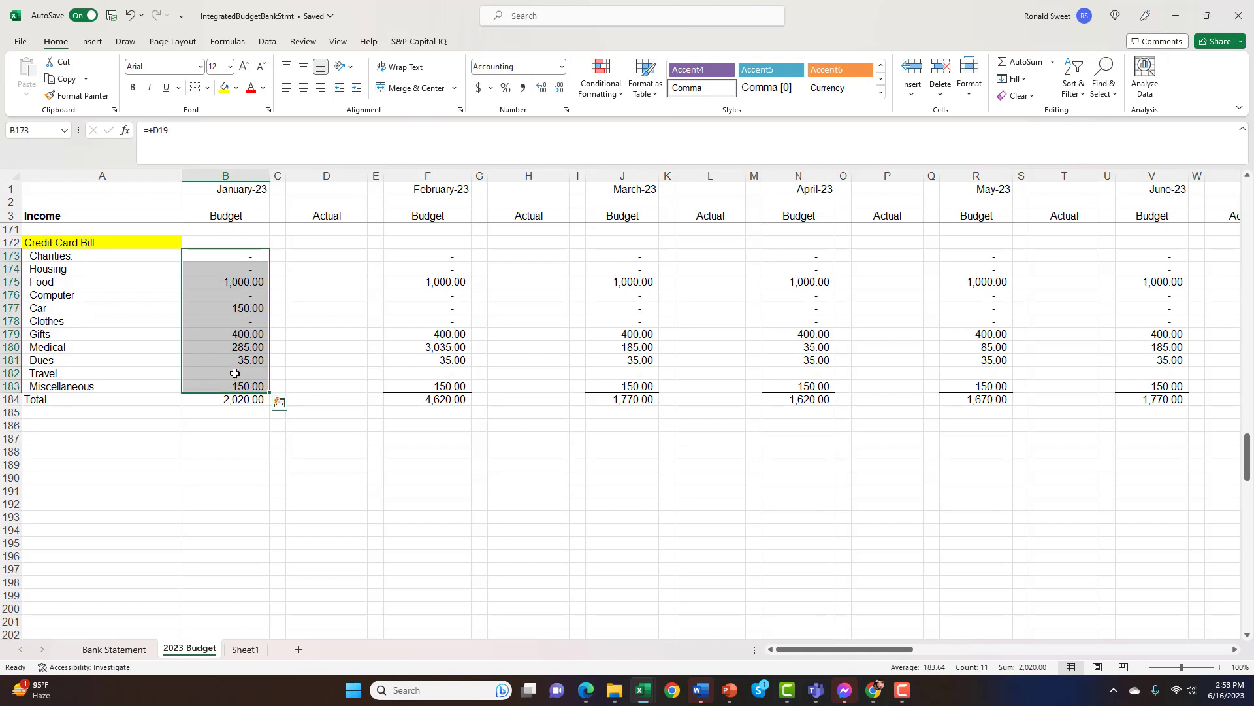
{"action": "left_click", "coordinate": [231, 397]}
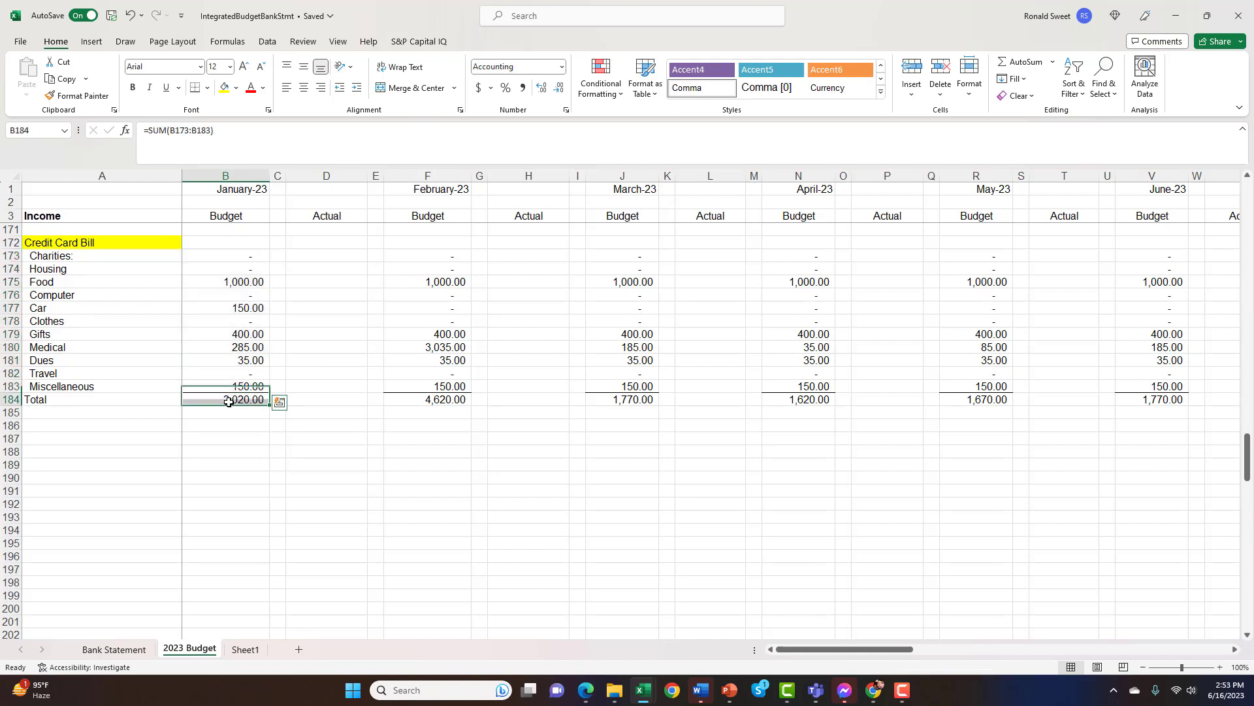
Review February's Credit Card Bill categories in F173:F183, and return to January's Total in B184
{"action": "left_click", "coordinate": [431, 243]}
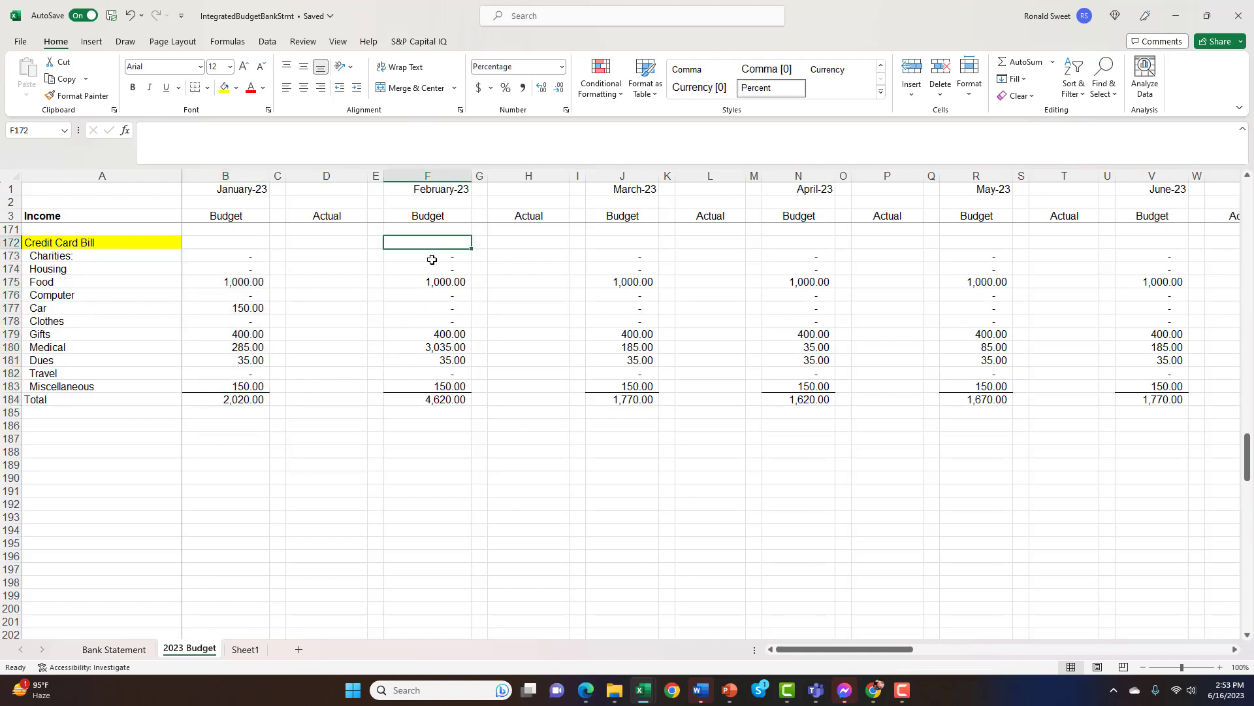
{"action": "left_click_drag", "start_coordinate": [432, 259], "coordinate": [435, 388]}
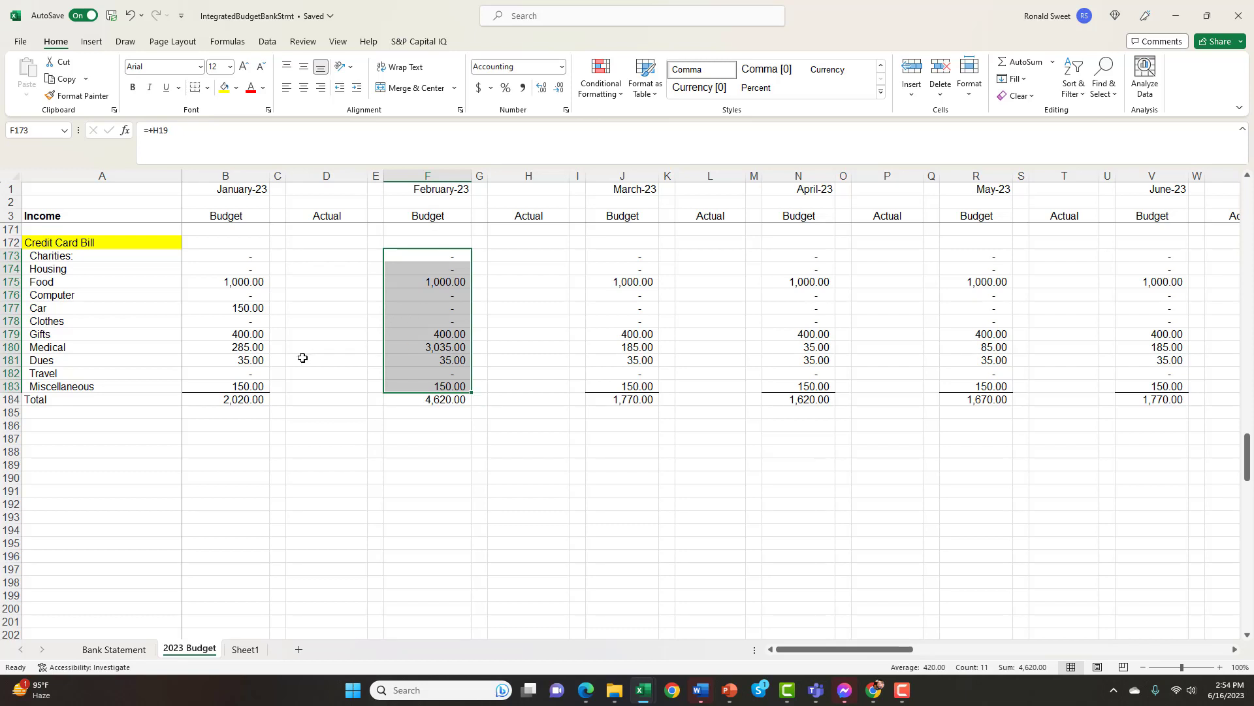
{"action": "left_click", "coordinate": [237, 398]}
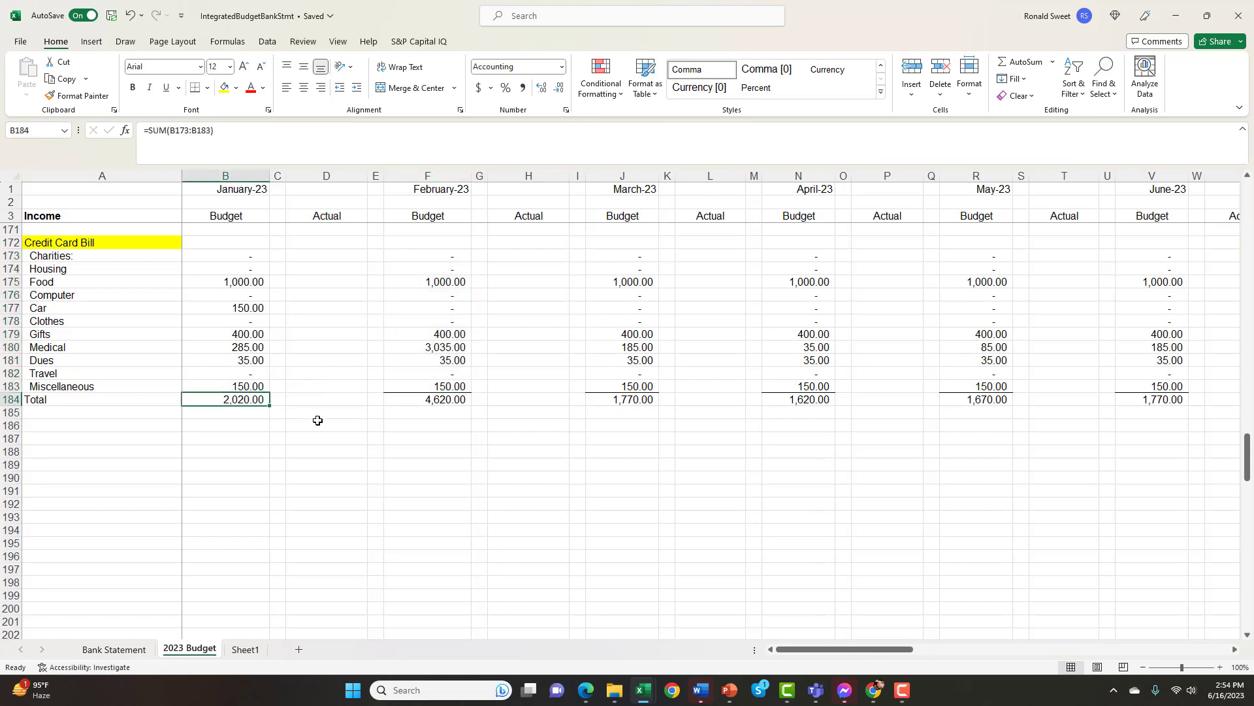
Look back up through the budget to its Income section, and open the Bank Statement sheet at its Jan-23 entries
{"action": "scroll", "coordinate": [317, 420], "scroll_direction": "up", "scroll_amount": 17}
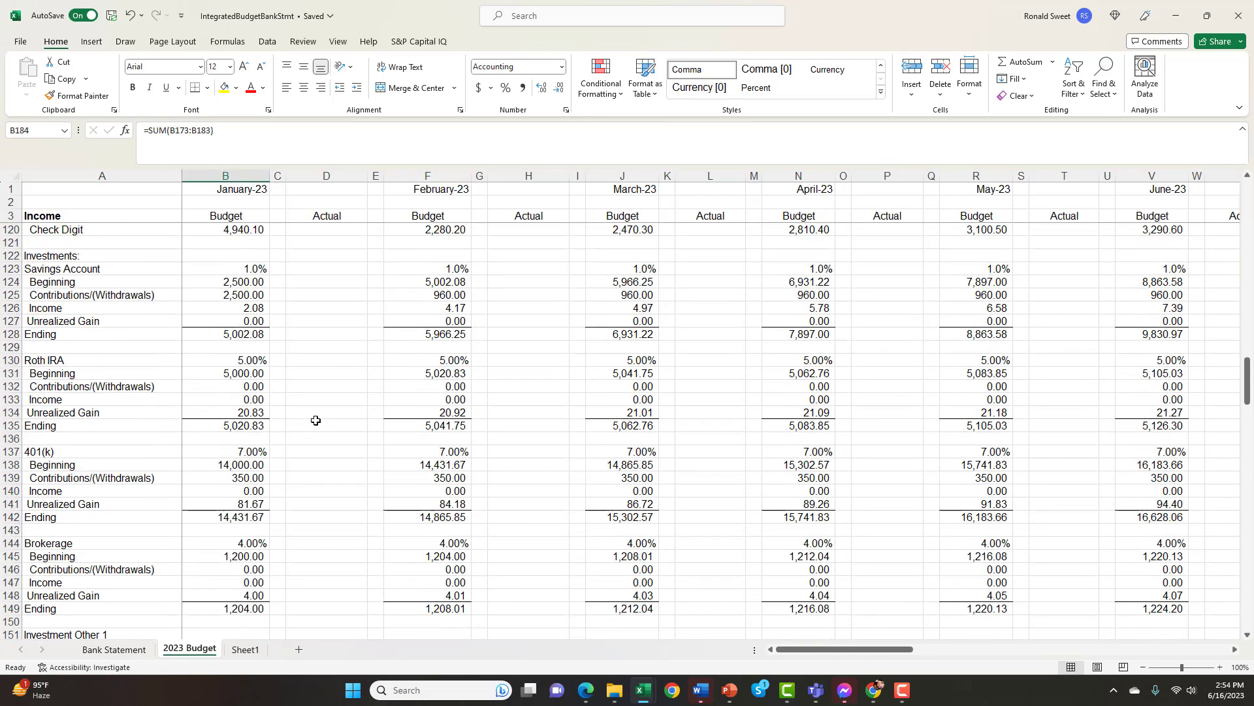
{"action": "scroll", "coordinate": [315, 420], "scroll_direction": "up", "scroll_amount": 20}
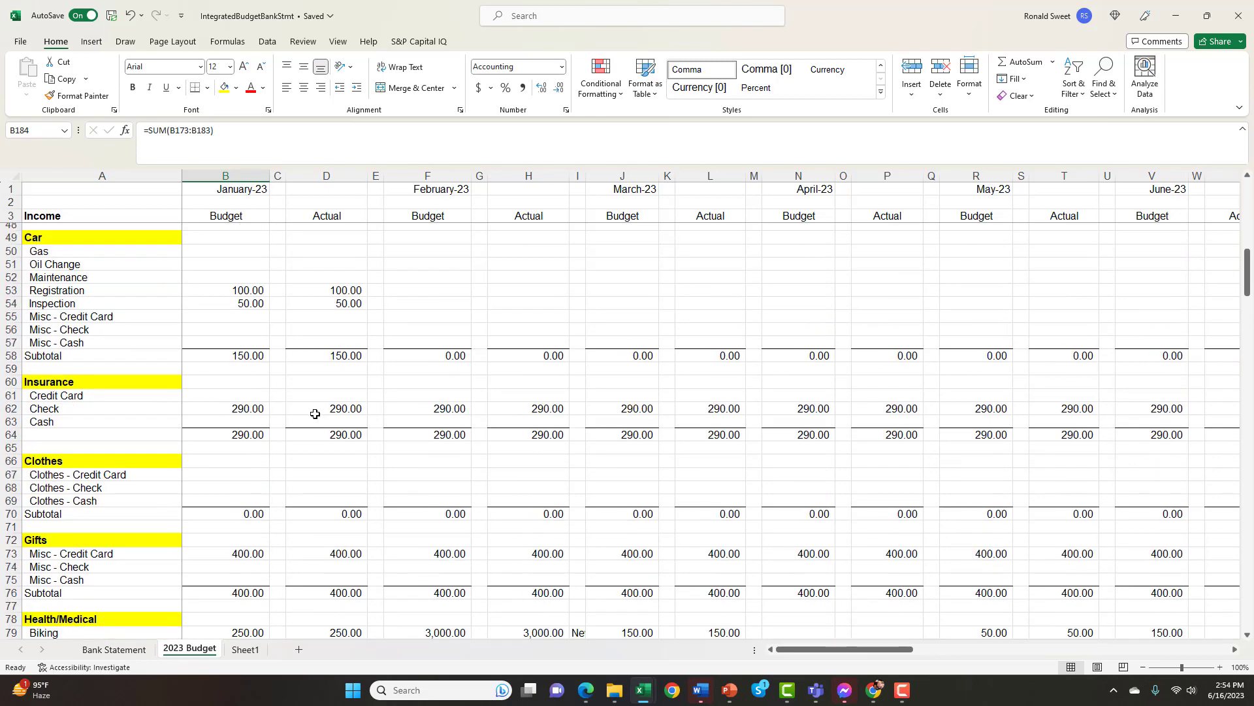
{"action": "scroll", "coordinate": [313, 408], "scroll_direction": "up", "scroll_amount": 15}
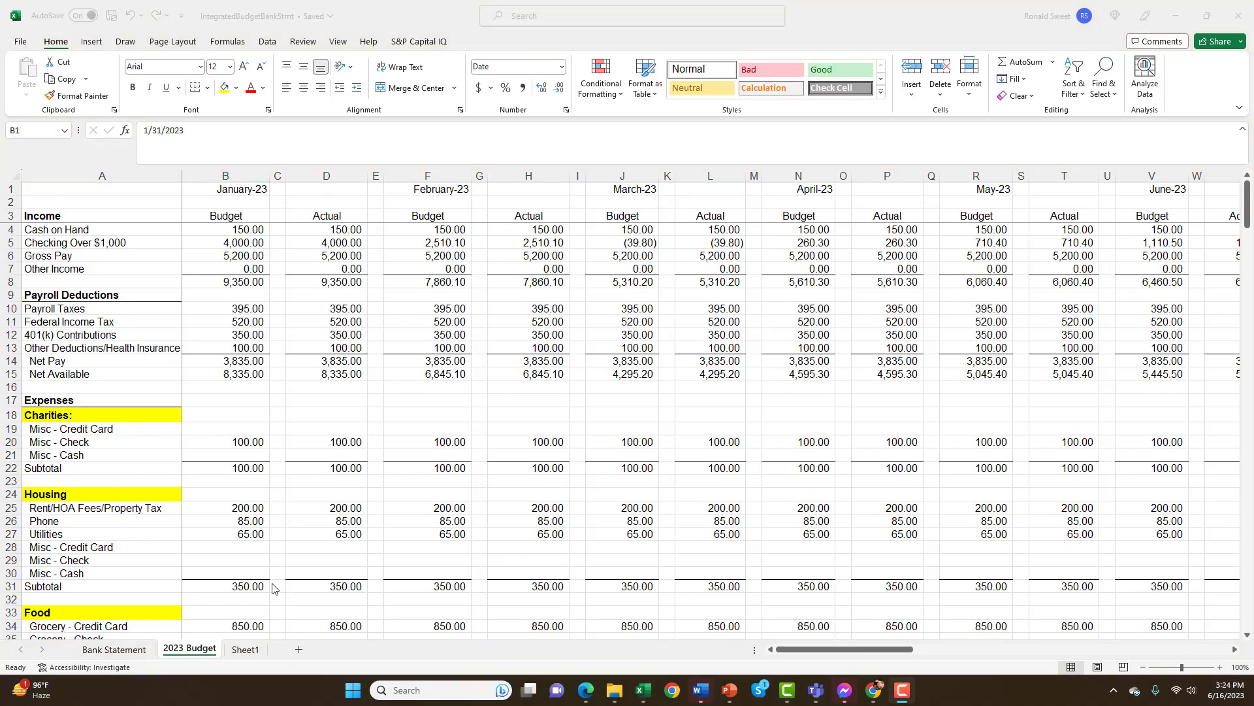
{"action": "left_click", "coordinate": [115, 650]}
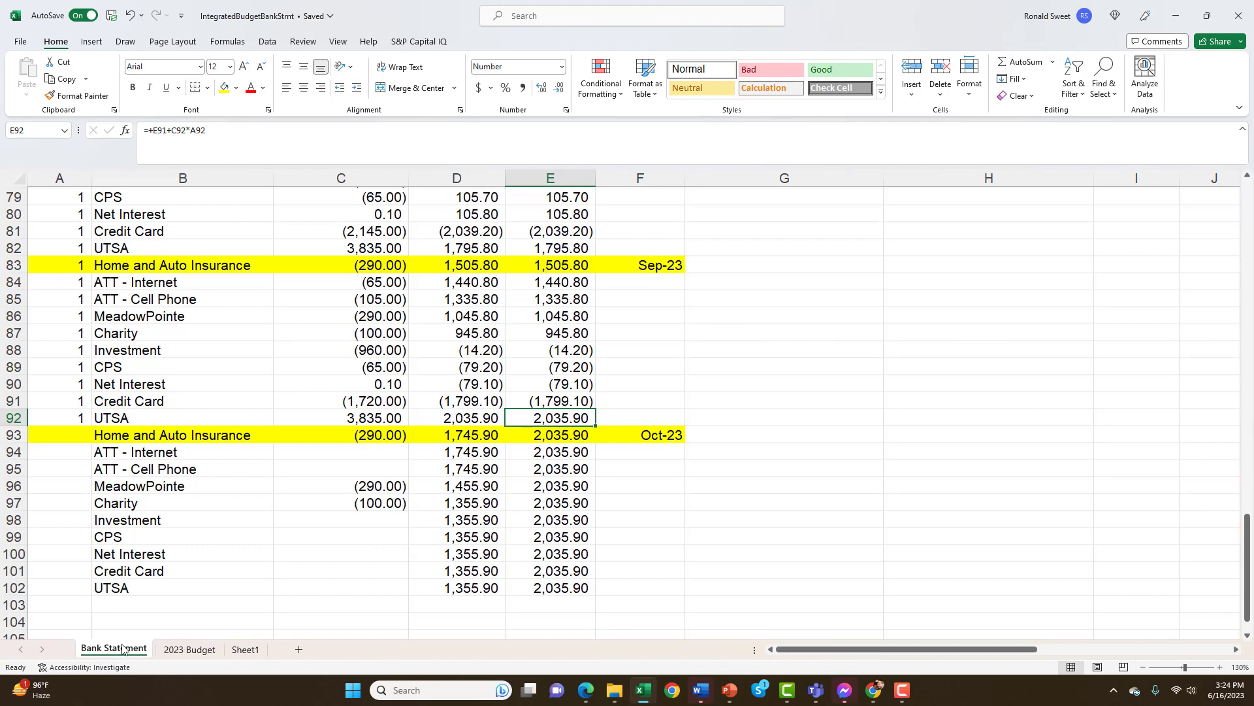
{"action": "scroll", "coordinate": [171, 487], "scroll_direction": "up", "scroll_amount": 19}
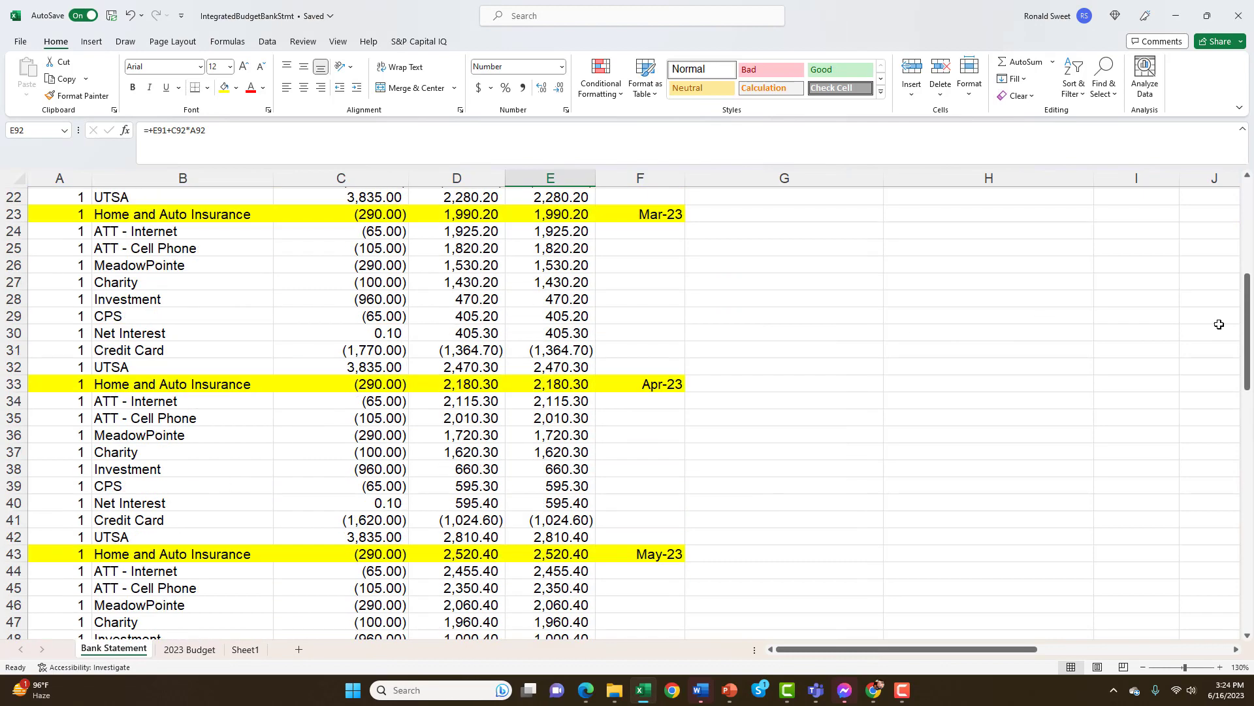
{"action": "left_click_drag", "start_coordinate": [1247, 320], "coordinate": [1247, 229]}
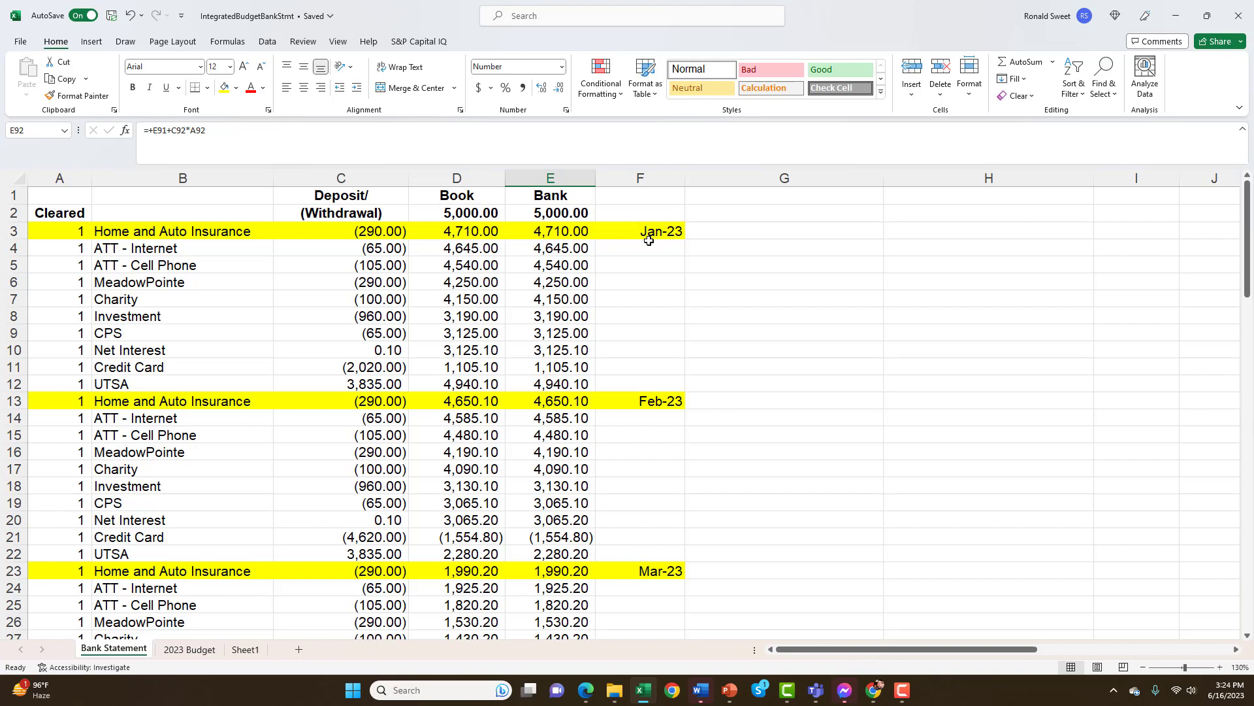
Review the Bank Statement's Deposit/(Withdrawal), Book and Bank headings in row 1, and select the whole Book column D
{"action": "left_click", "coordinate": [11, 195]}
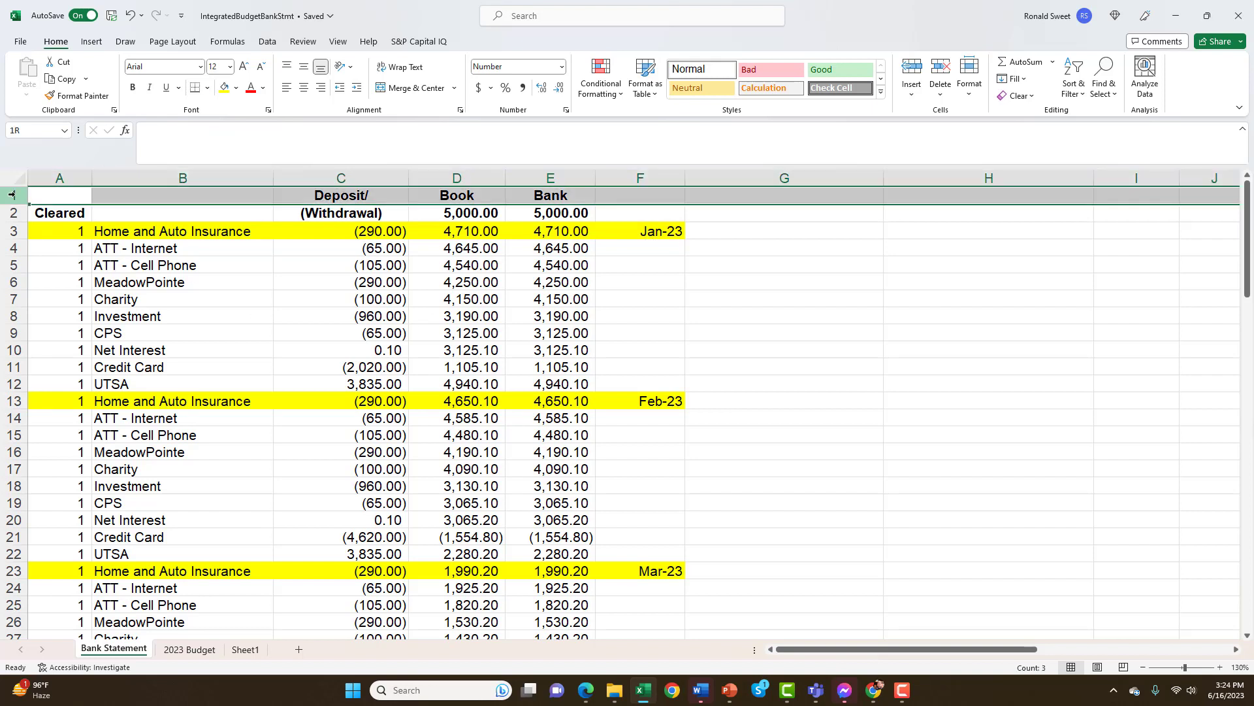
{"action": "left_click", "coordinate": [353, 198]}
{"action": "left_click", "coordinate": [459, 197]}
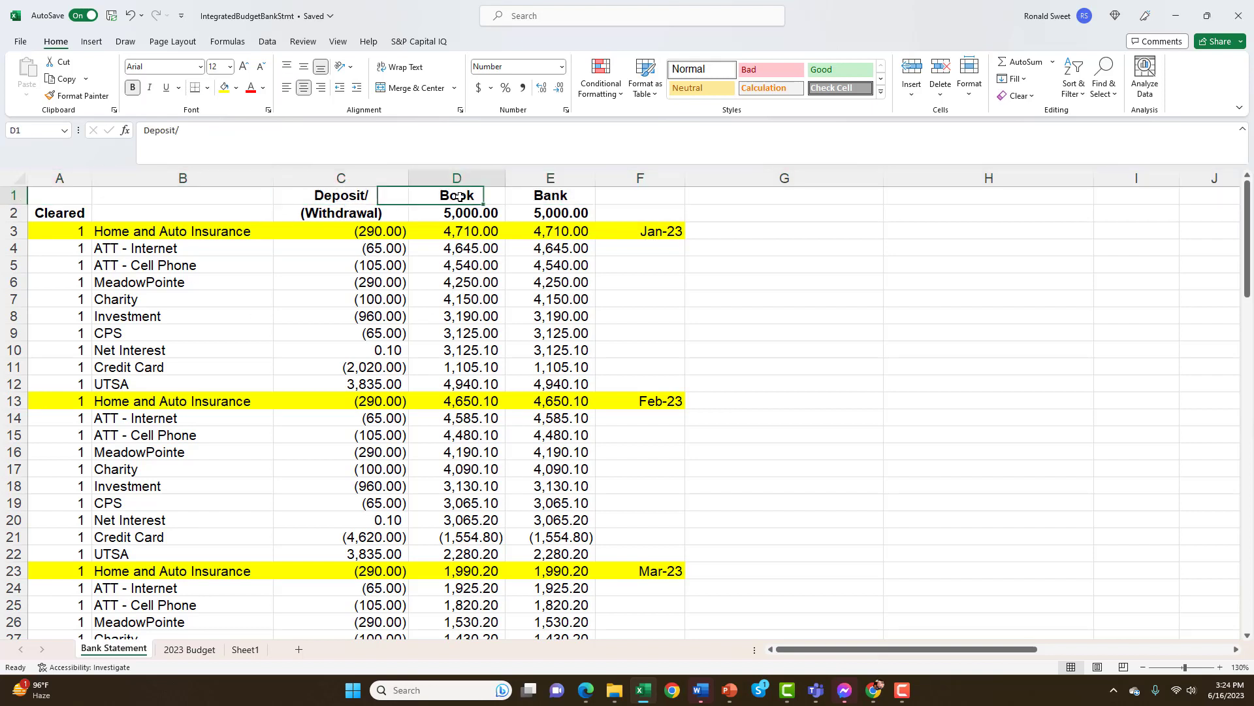
{"action": "left_click", "coordinate": [551, 195]}
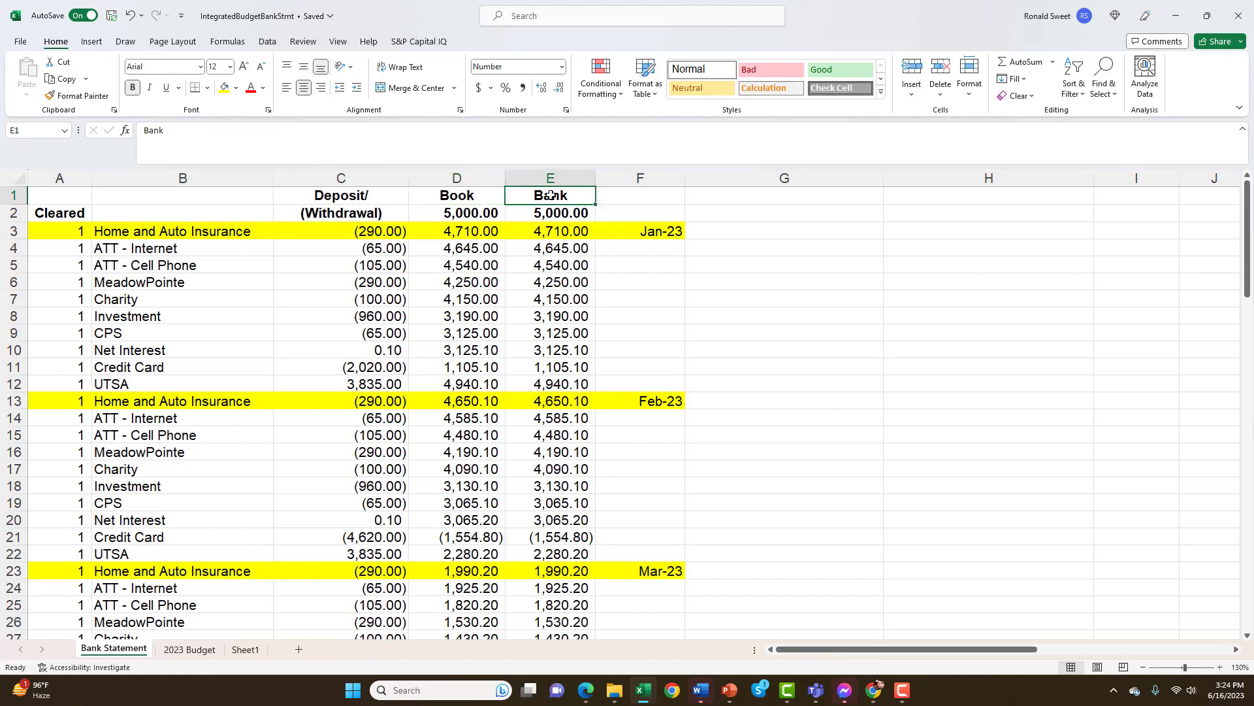
{"action": "left_click", "coordinate": [456, 179]}
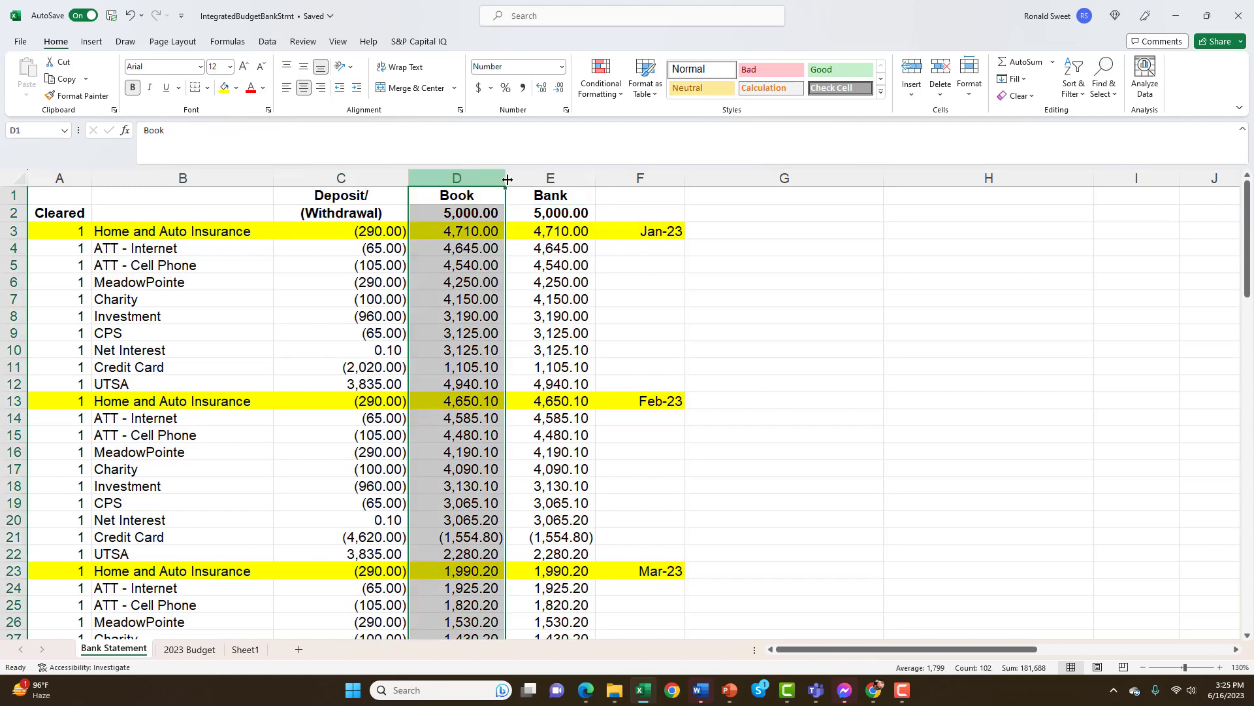
Select the Bank column E, and compare the opening balances in D2 and E2 with the formula behind the Bank one
{"action": "left_click", "coordinate": [548, 179]}
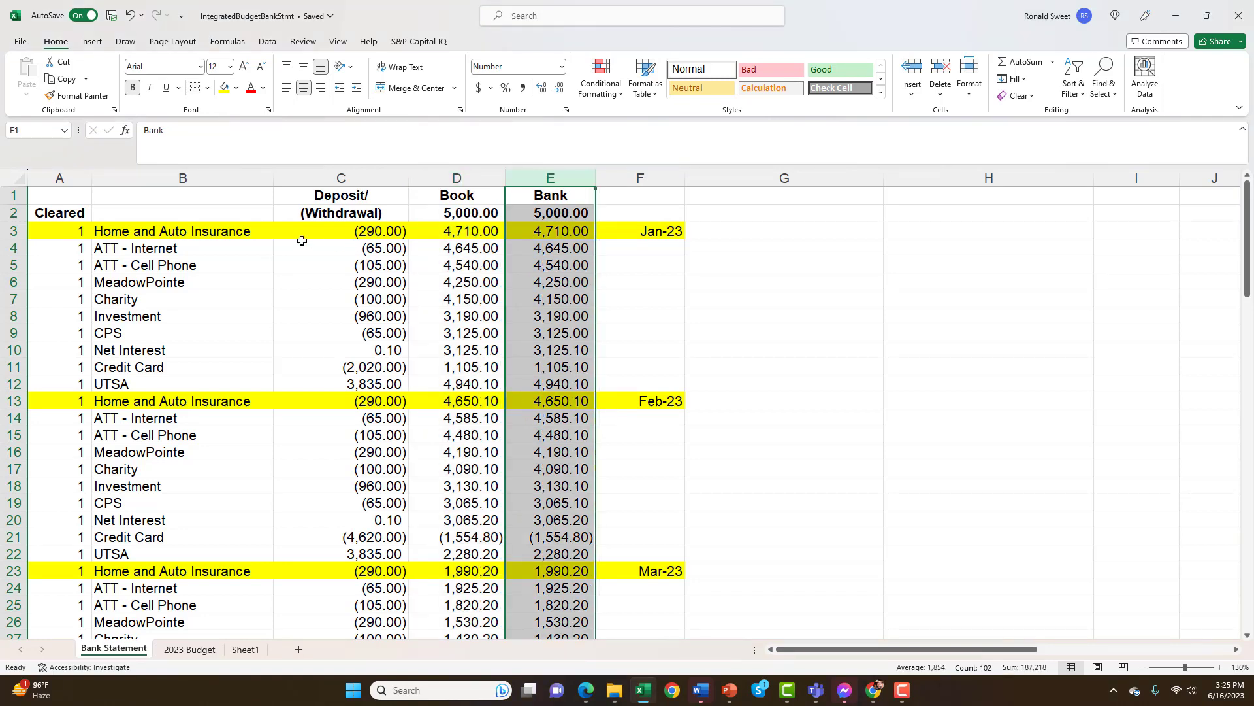
{"action": "left_click", "coordinate": [445, 214]}
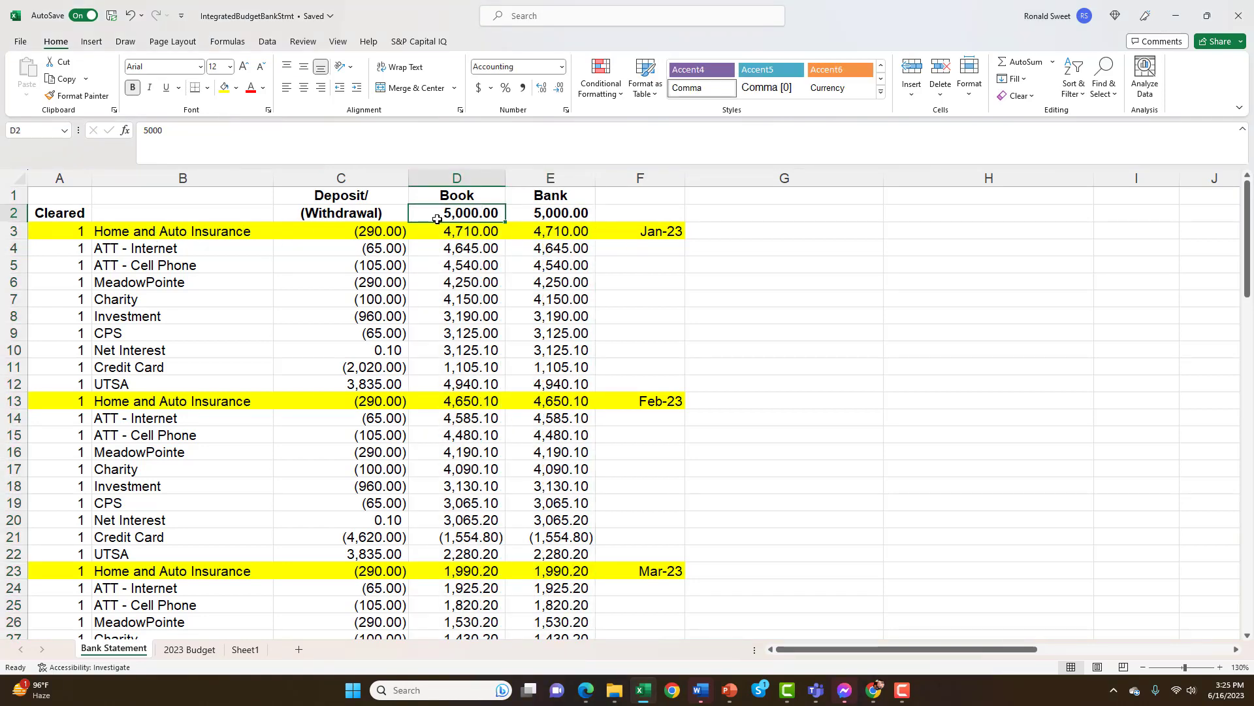
{"action": "left_click", "coordinate": [540, 212]}
{"action": "key", "text": "Left"}
{"action": "key", "text": "shift+Right"}
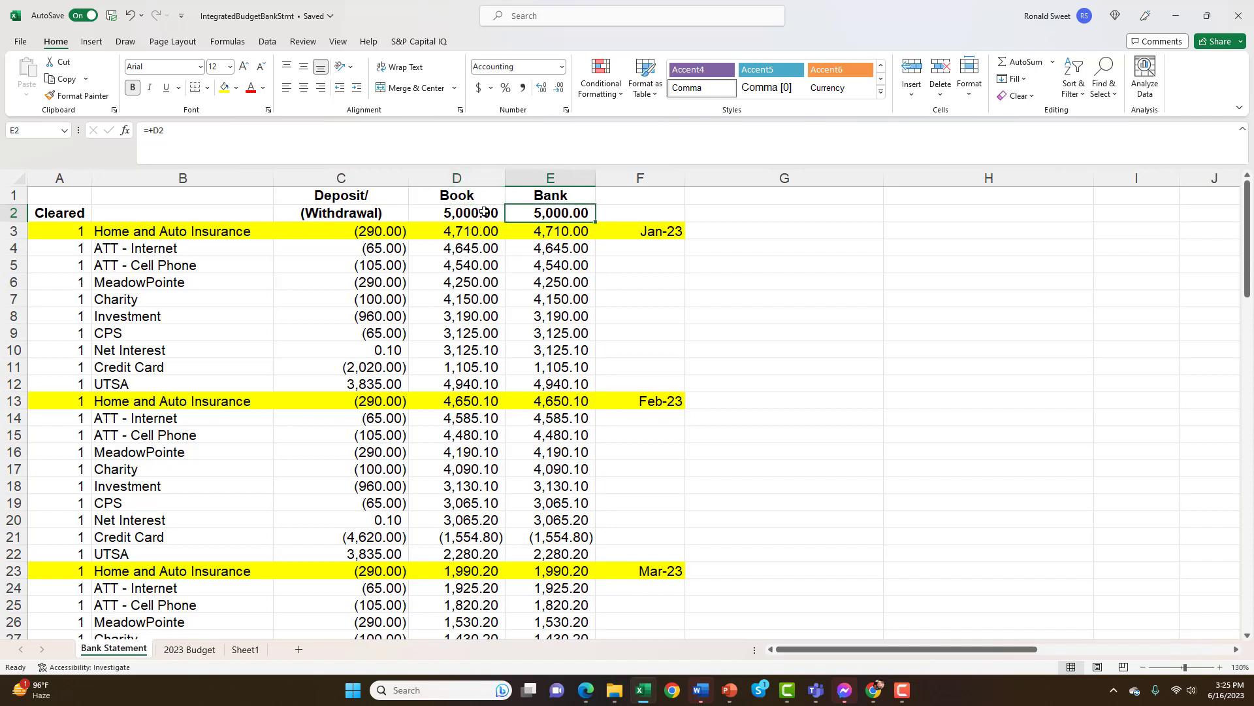
{"action": "key", "text": "shift+Left"}
{"action": "key", "text": "shift+Right"}
{"action": "key", "text": "shift+Left"}
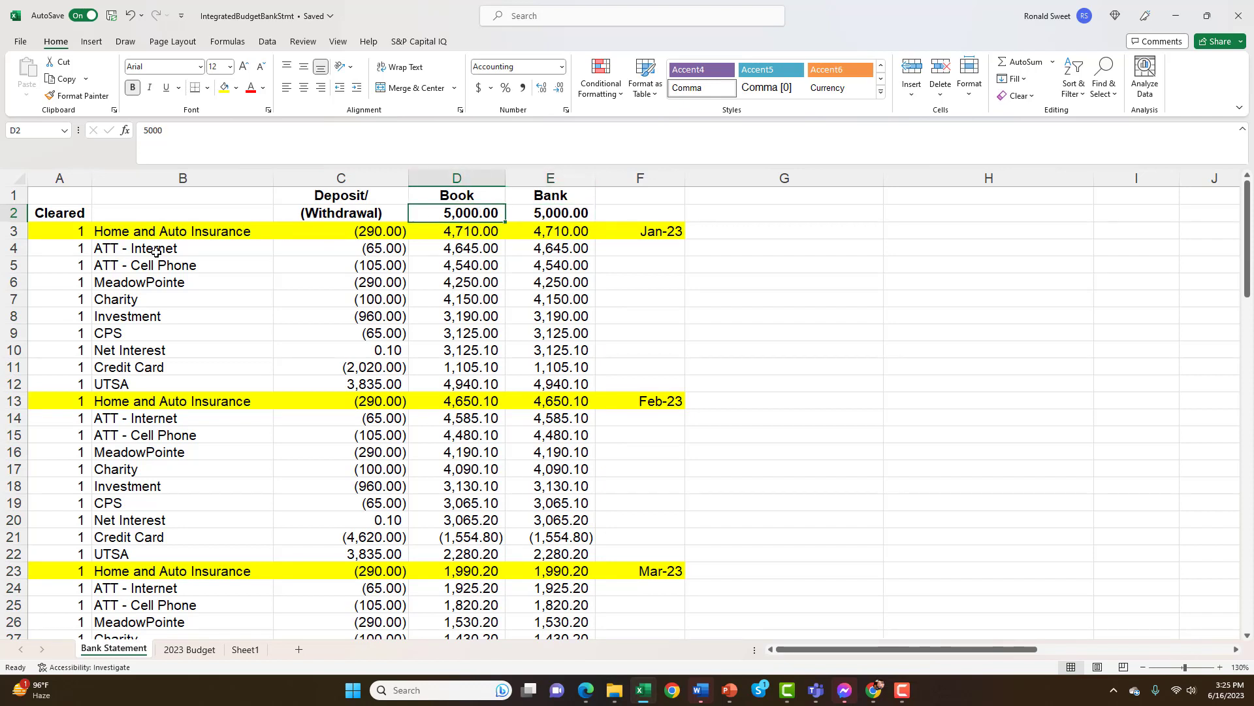
Review January's Cleared flags in column A for Home and Auto Insurance, ATT - Internet and Investment
{"action": "left_click", "coordinate": [76, 233]}
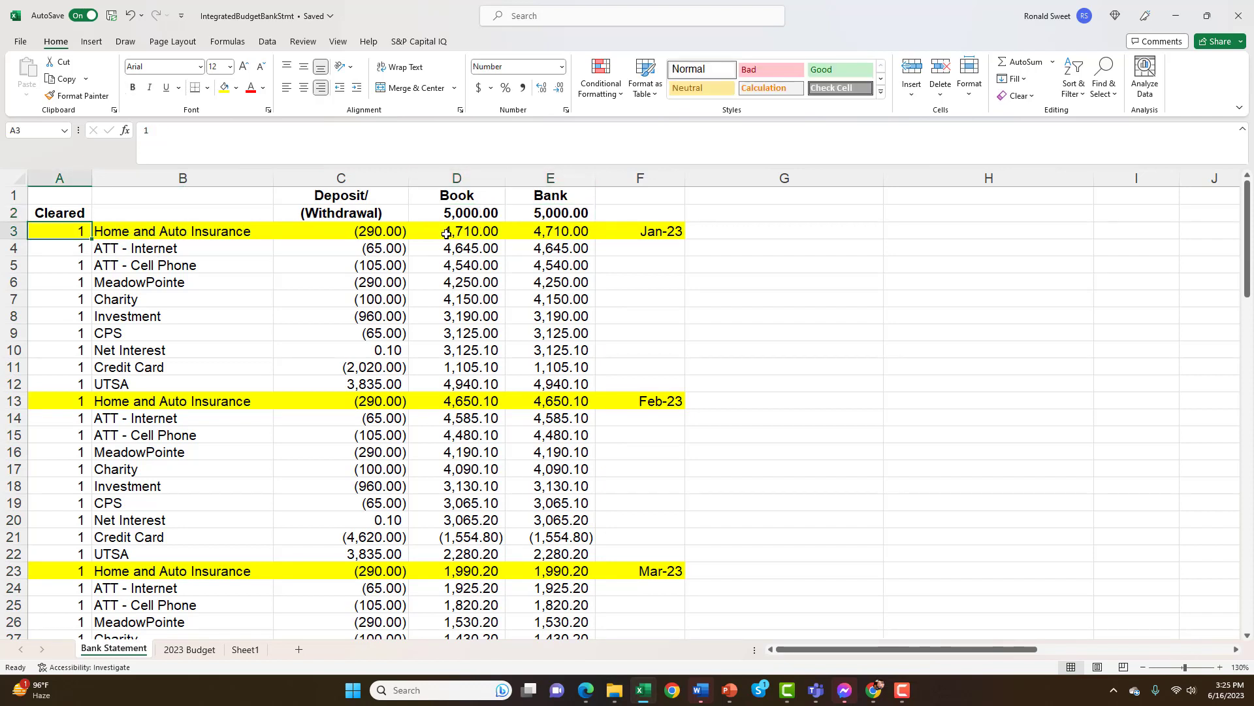
{"action": "left_click", "coordinate": [84, 255]}
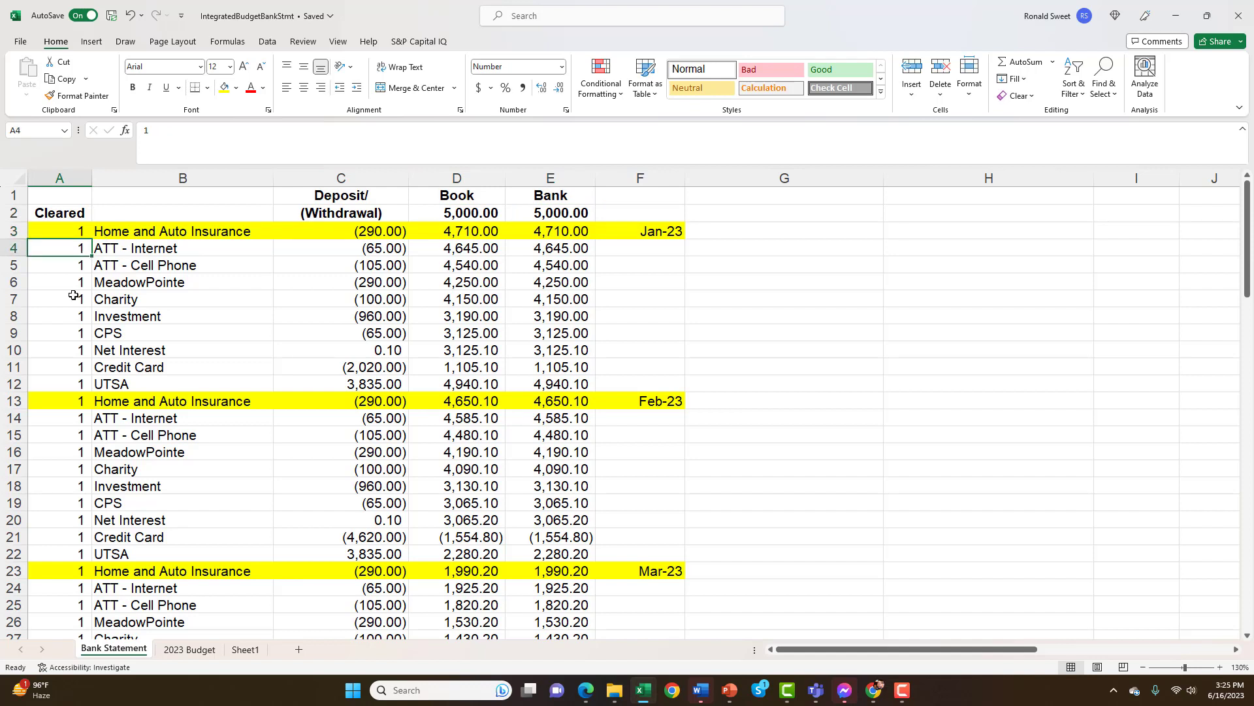
{"action": "left_click", "coordinate": [78, 316]}
Insert an empty column between the Cleared flags and the transaction descriptions
{"action": "left_click", "coordinate": [139, 234]}
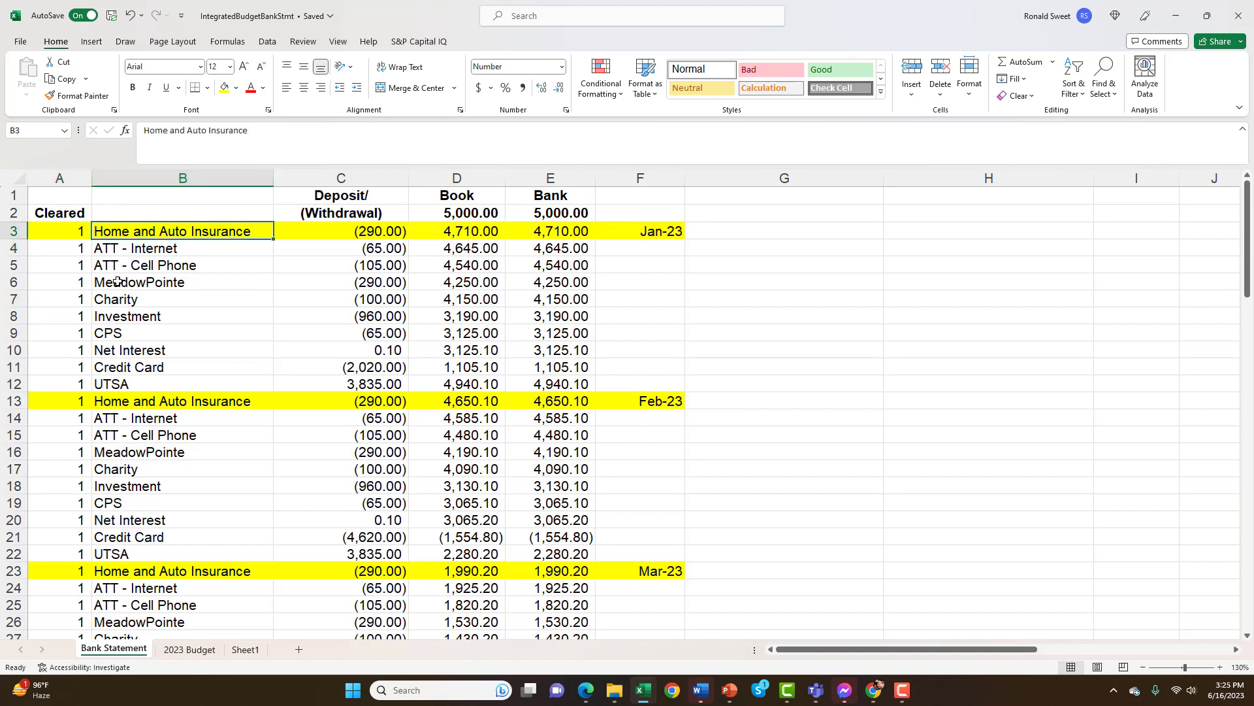
{"action": "left_click", "coordinate": [172, 179]}
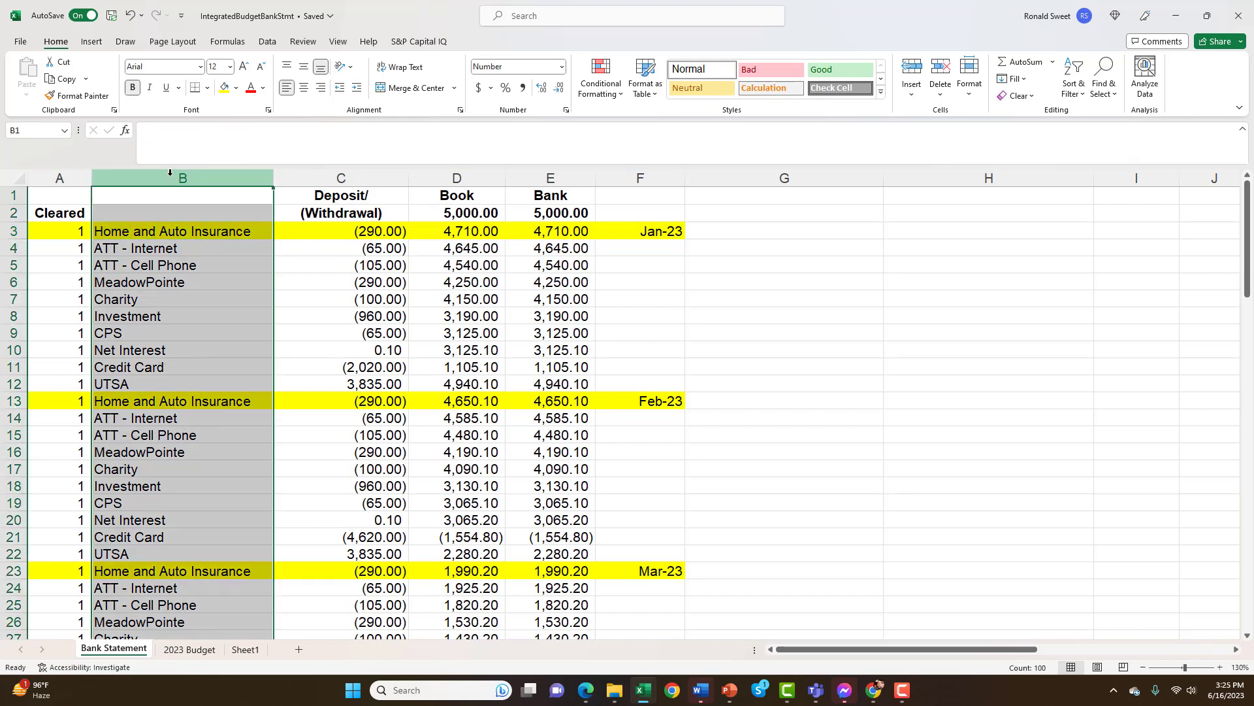
{"action": "right_click", "coordinate": [166, 178]}
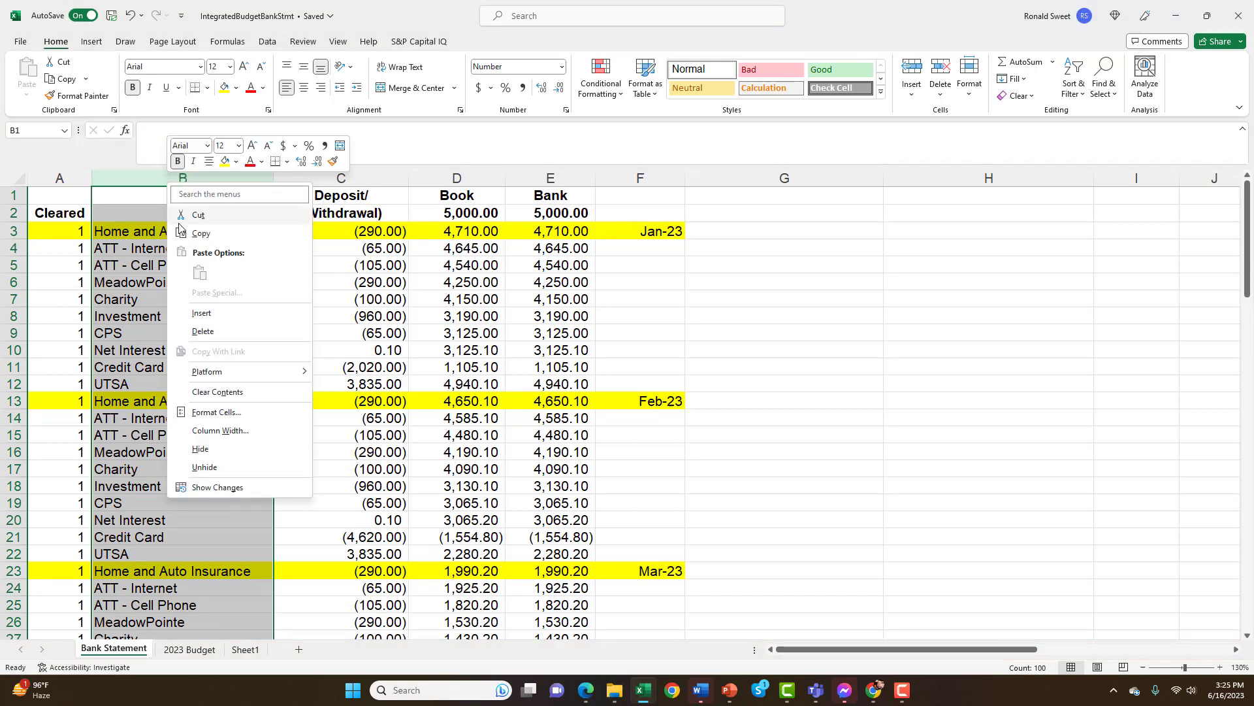
{"action": "key", "text": "Escape"}
{"action": "key", "text": "ctrl+shift+equal"}
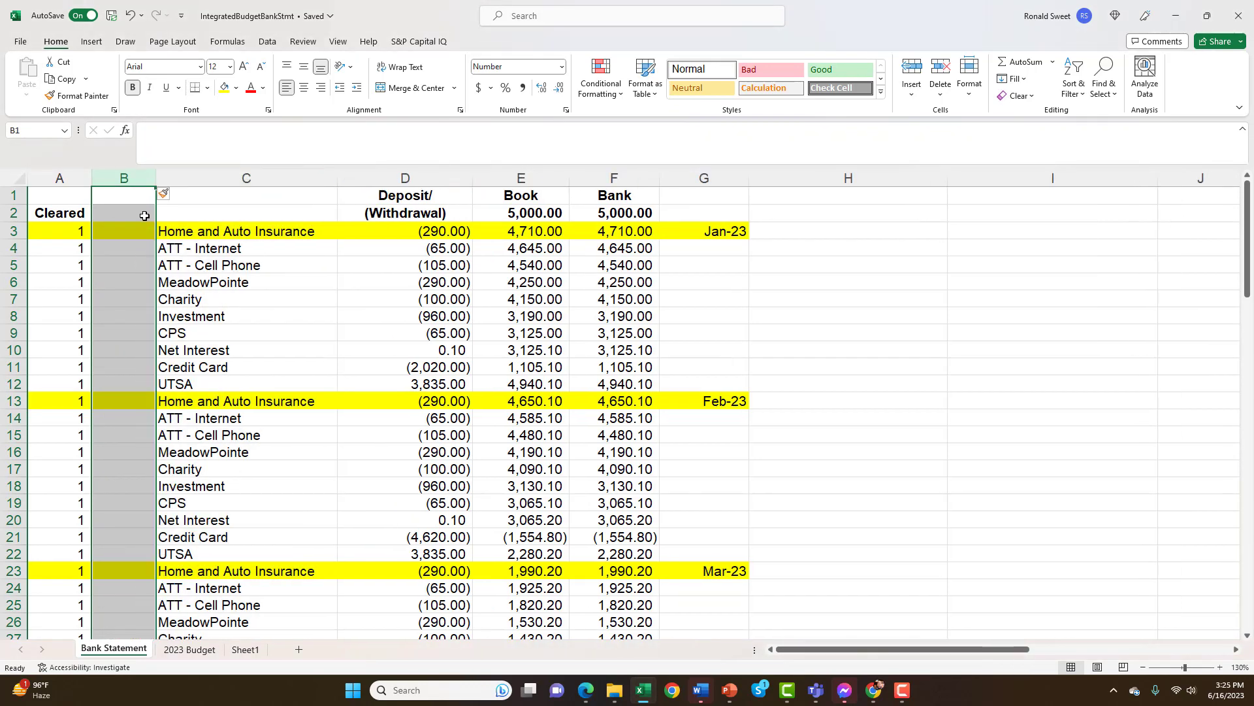
Enter the heading "Check #" in B2 of the new column
{"action": "left_click", "coordinate": [128, 215]}
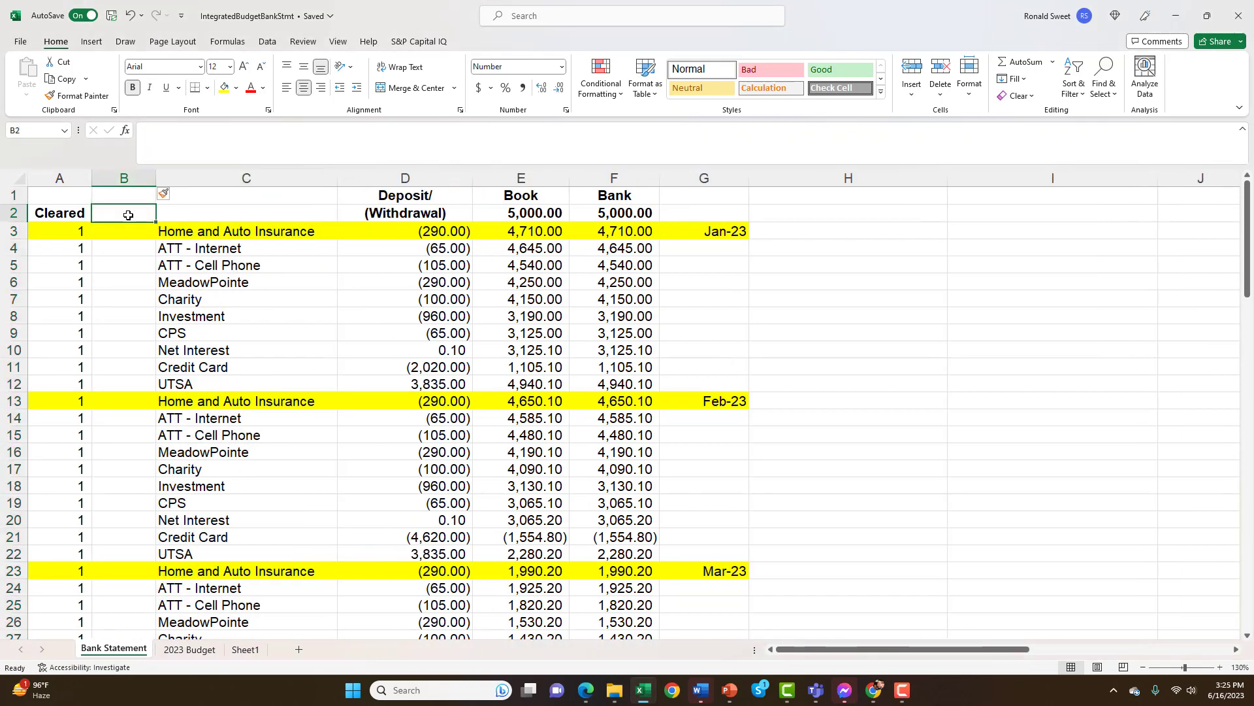
{"action": "type", "text": "Check"}
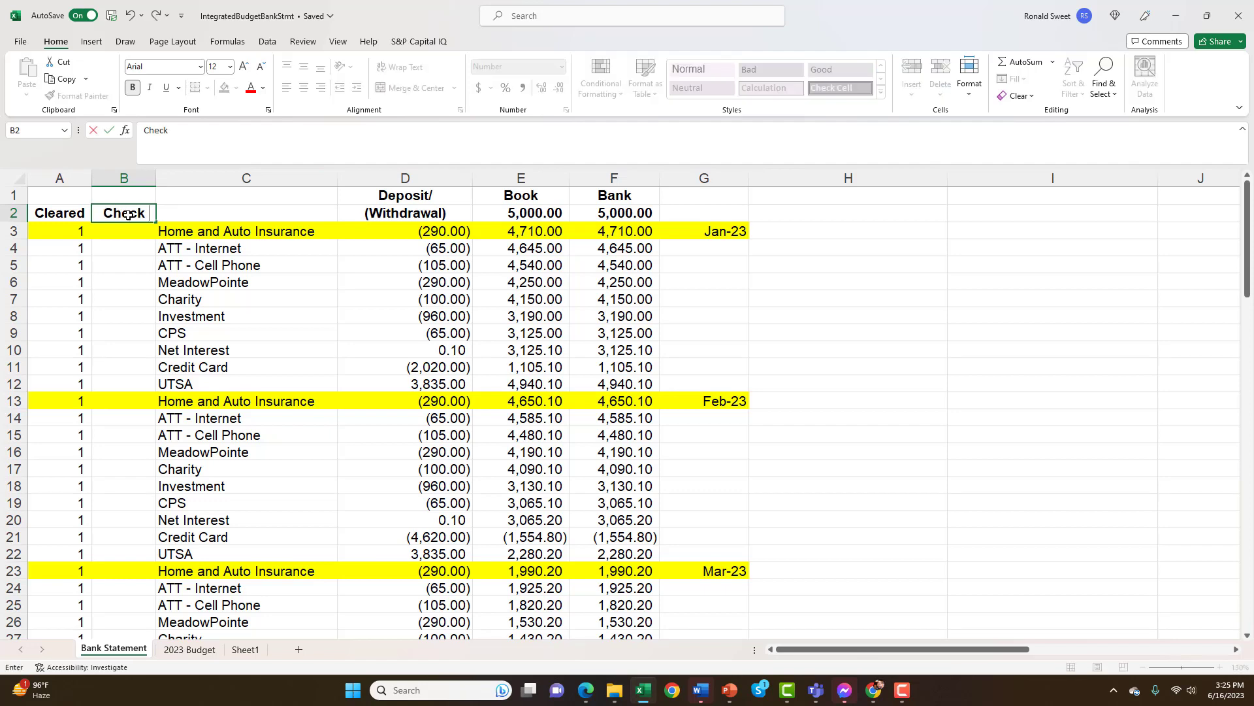
{"action": "type", "text": " #"}
{"action": "key", "text": "Return"}
{"action": "left_click", "coordinate": [127, 214]}
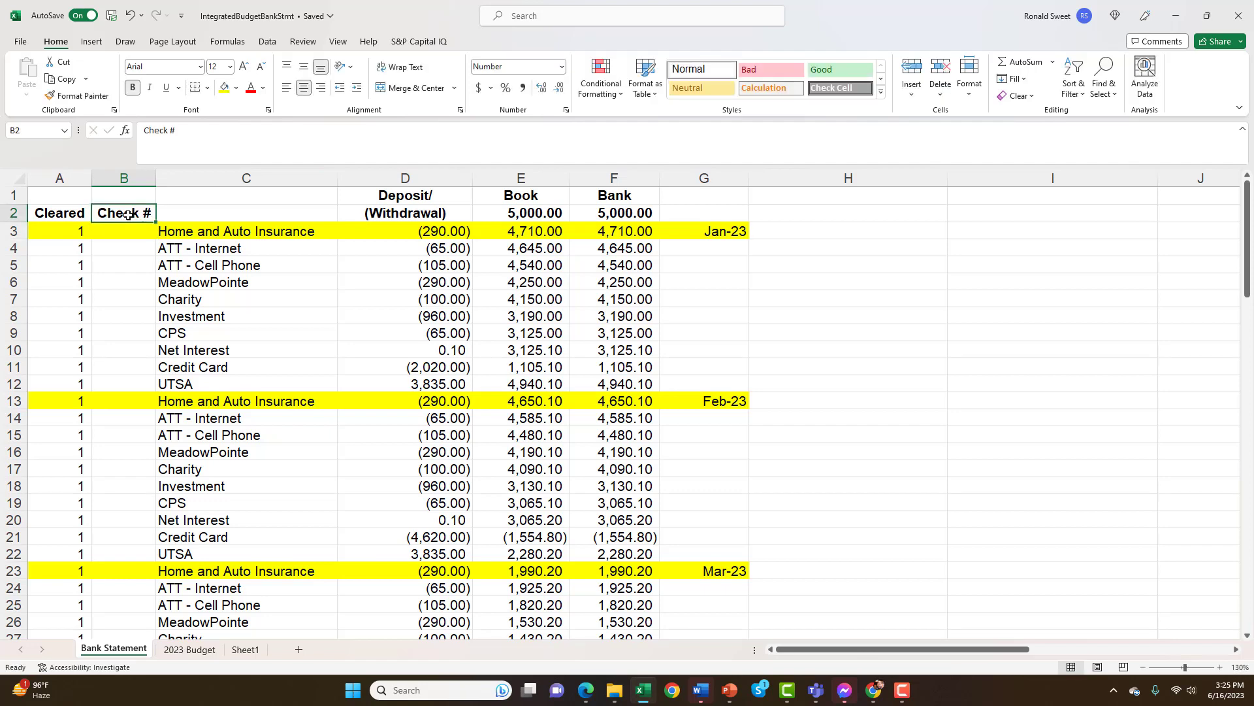
Look down the blank cells under the Check # heading, and return to B3
{"action": "key", "text": "Down"}
{"action": "key", "text": "Down"}
{"action": "key", "text": "Down"}
{"action": "key", "text": "Down"}
{"action": "key", "text": "Down"}
{"action": "key", "text": "Down"}
{"action": "key", "text": "Down"}
{"action": "key", "text": "Down"}
{"action": "key", "text": "Down"}
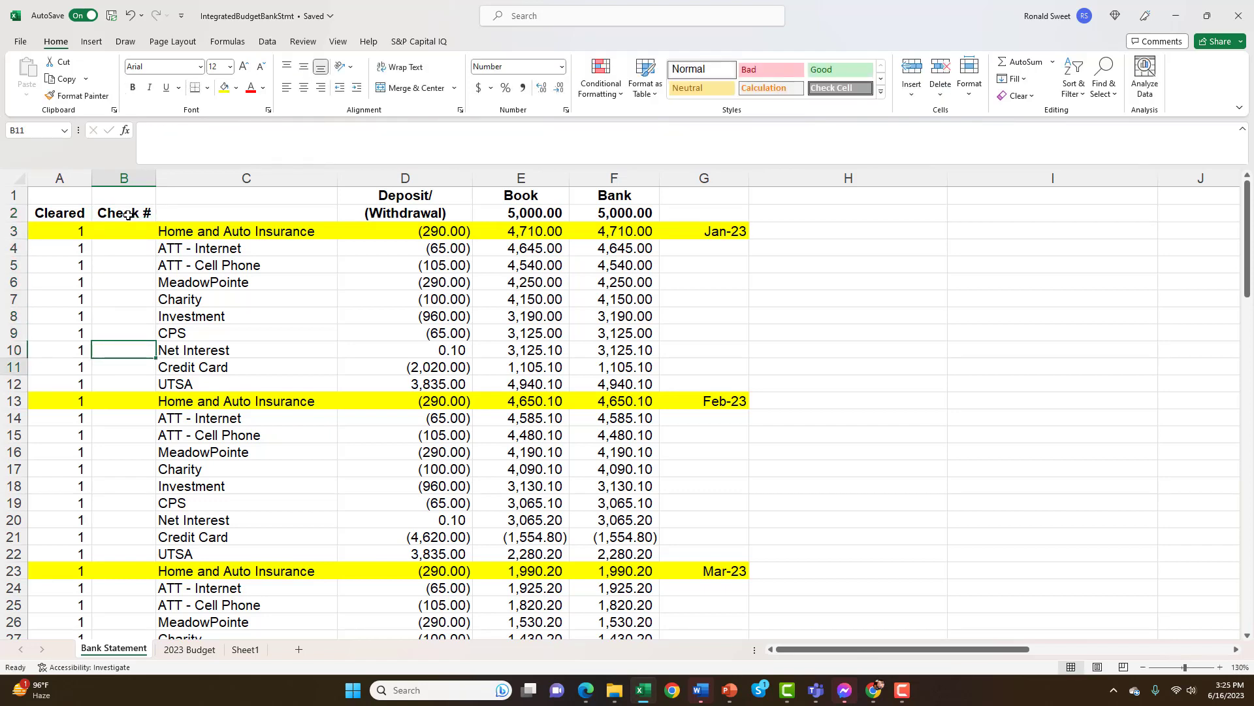
{"action": "key", "text": "Up"}
{"action": "key", "text": "Up"}
{"action": "key", "text": "Up"}
{"action": "key", "text": "Up"}
{"action": "key", "text": "Up"}
{"action": "key", "text": "Up"}
{"action": "key", "text": "Up"}
{"action": "key", "text": "Up"}
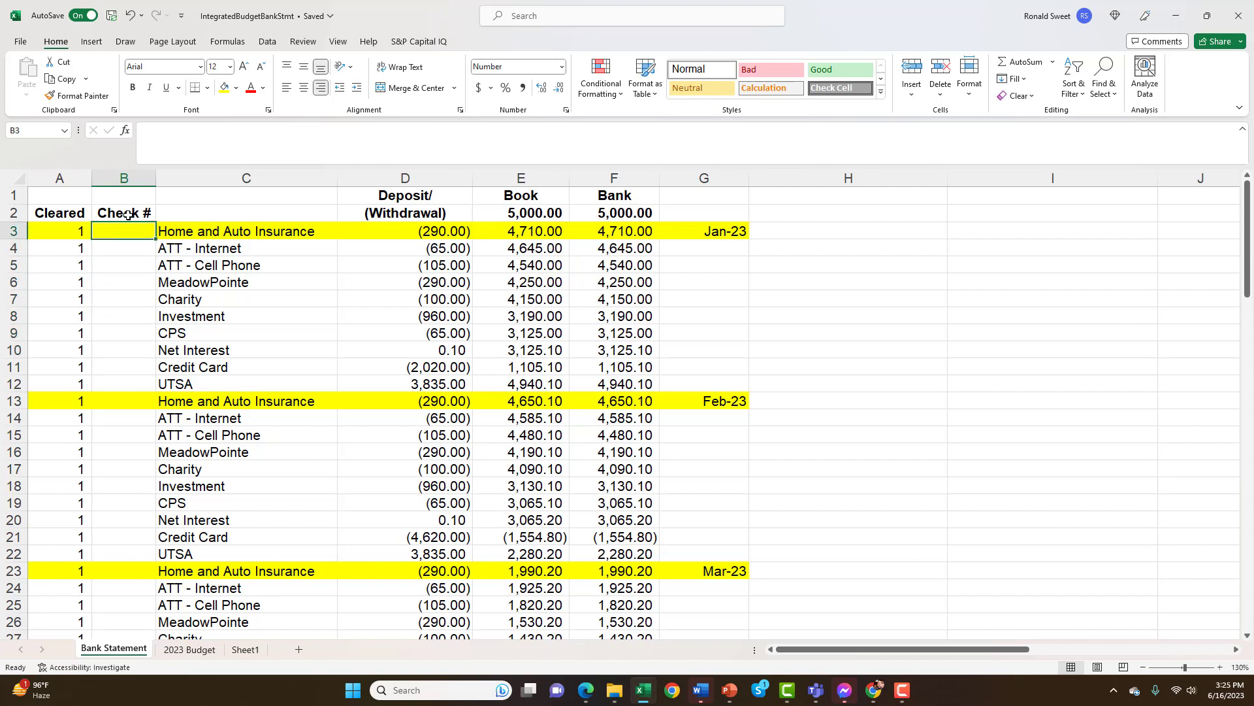
Review January's transaction descriptions in column C, from Home and Auto Insurance in C3 to UTSA in C12
{"action": "left_click", "coordinate": [313, 236]}
{"action": "left_click", "coordinate": [251, 253]}
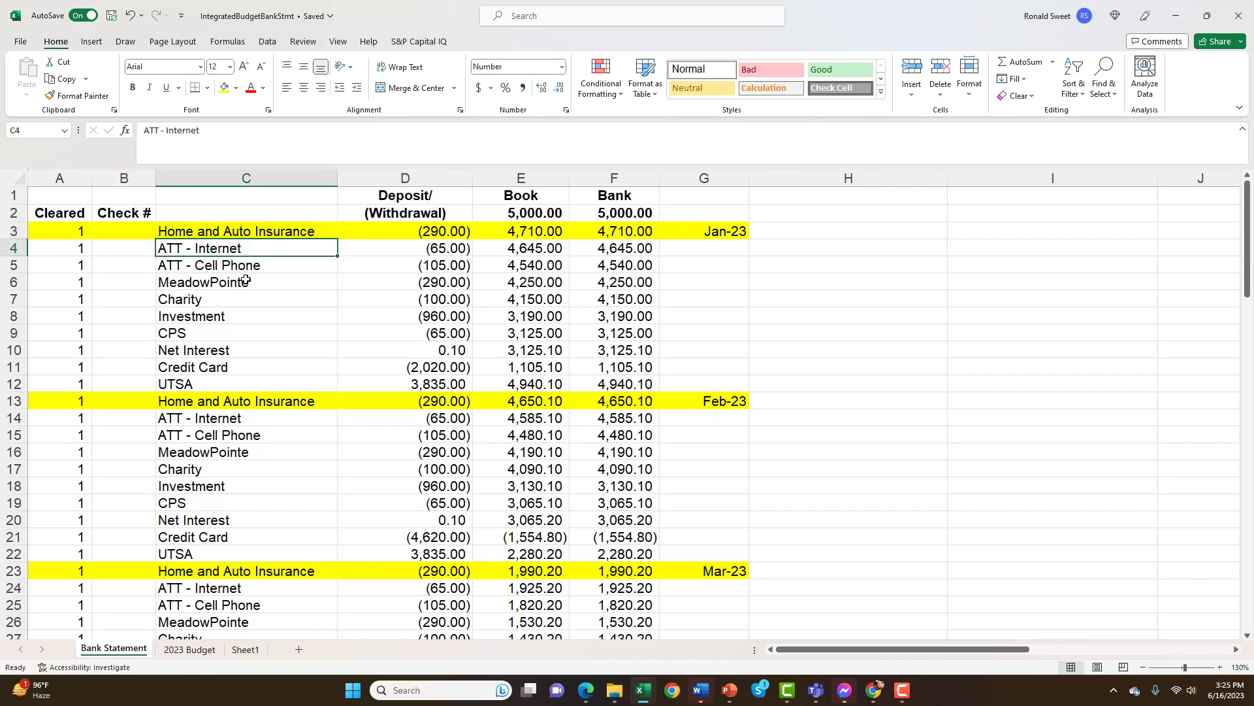
{"action": "left_click", "coordinate": [242, 281]}
{"action": "left_click", "coordinate": [234, 312]}
{"action": "left_click", "coordinate": [231, 336]}
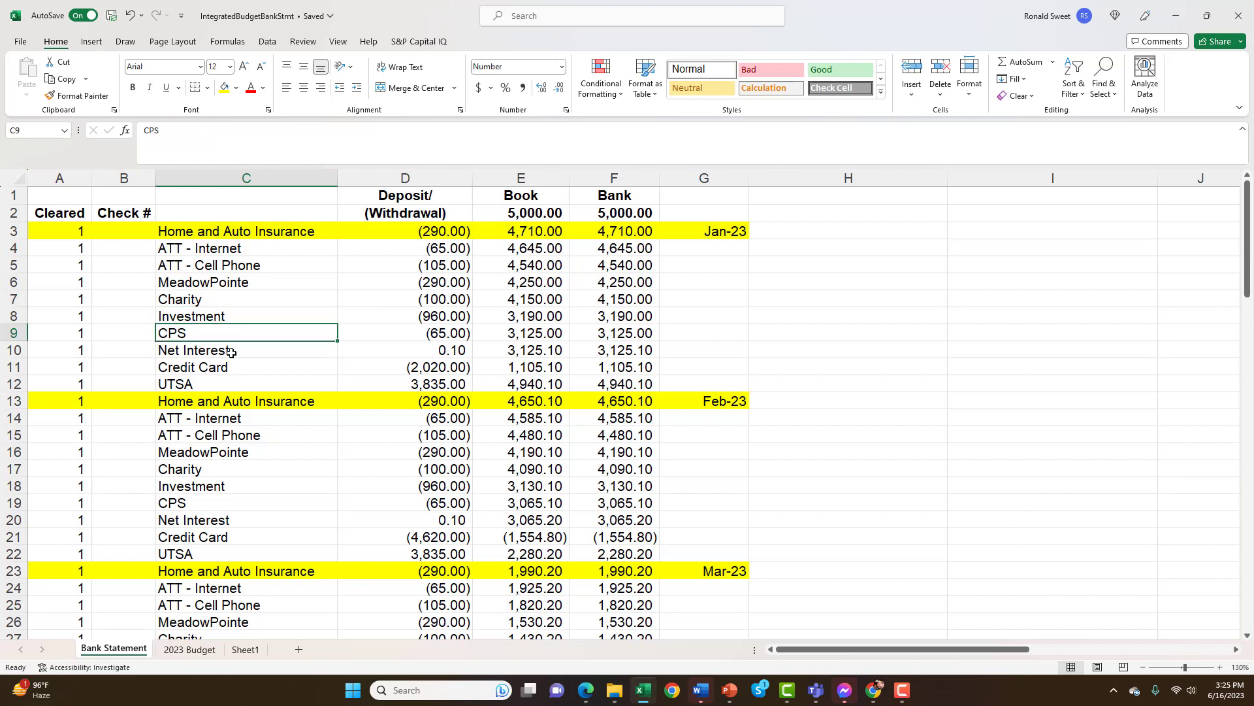
{"action": "left_click", "coordinate": [232, 352]}
{"action": "left_click", "coordinate": [232, 368]}
{"action": "left_click", "coordinate": [233, 386]}
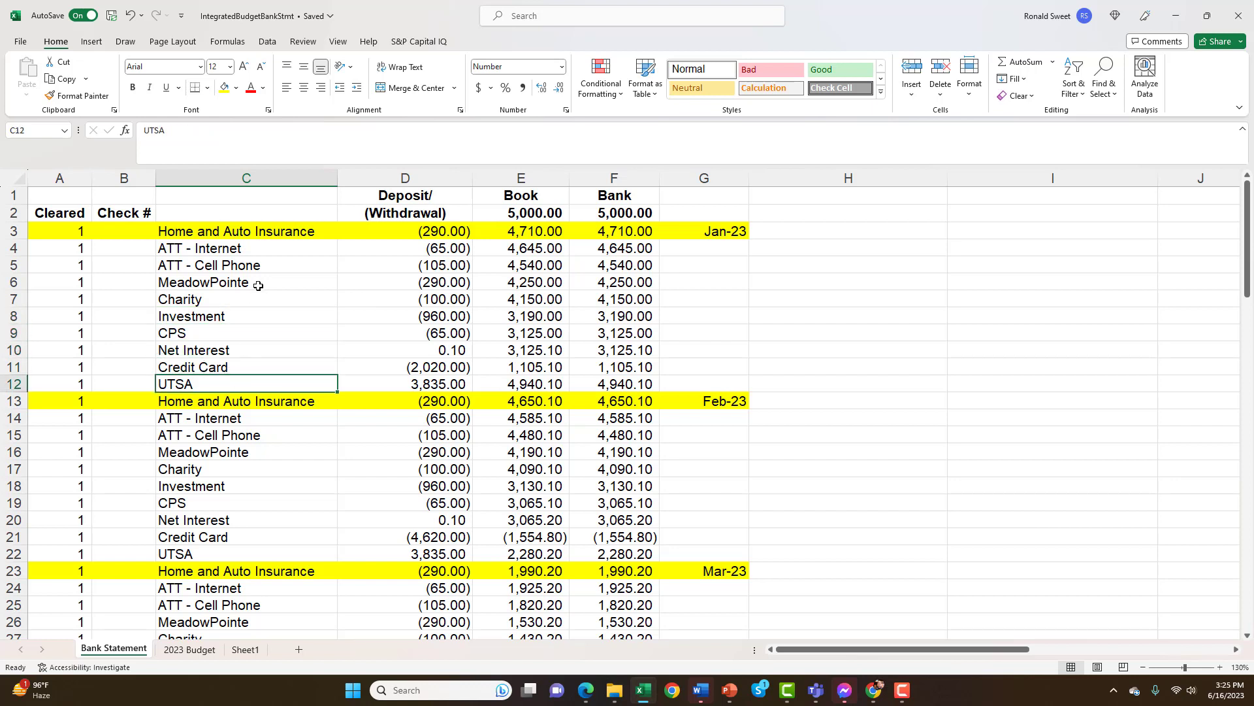
Revisit the ATT - Internet, ATT - Cell Phone, MeadowPointe and Investment descriptions in January's entries
{"action": "left_click", "coordinate": [252, 248]}
{"action": "left_click", "coordinate": [248, 266]}
{"action": "left_click", "coordinate": [241, 282]}
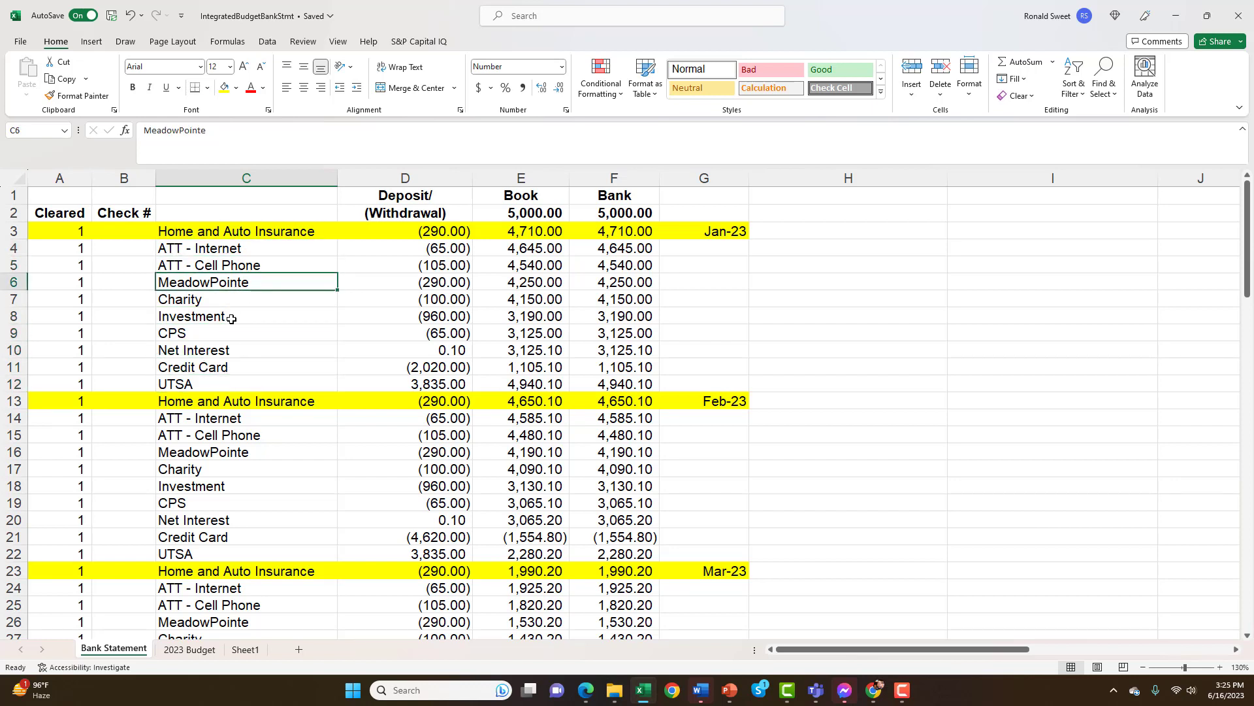
{"action": "left_click", "coordinate": [231, 318]}
{"action": "left_click", "coordinate": [252, 251]}
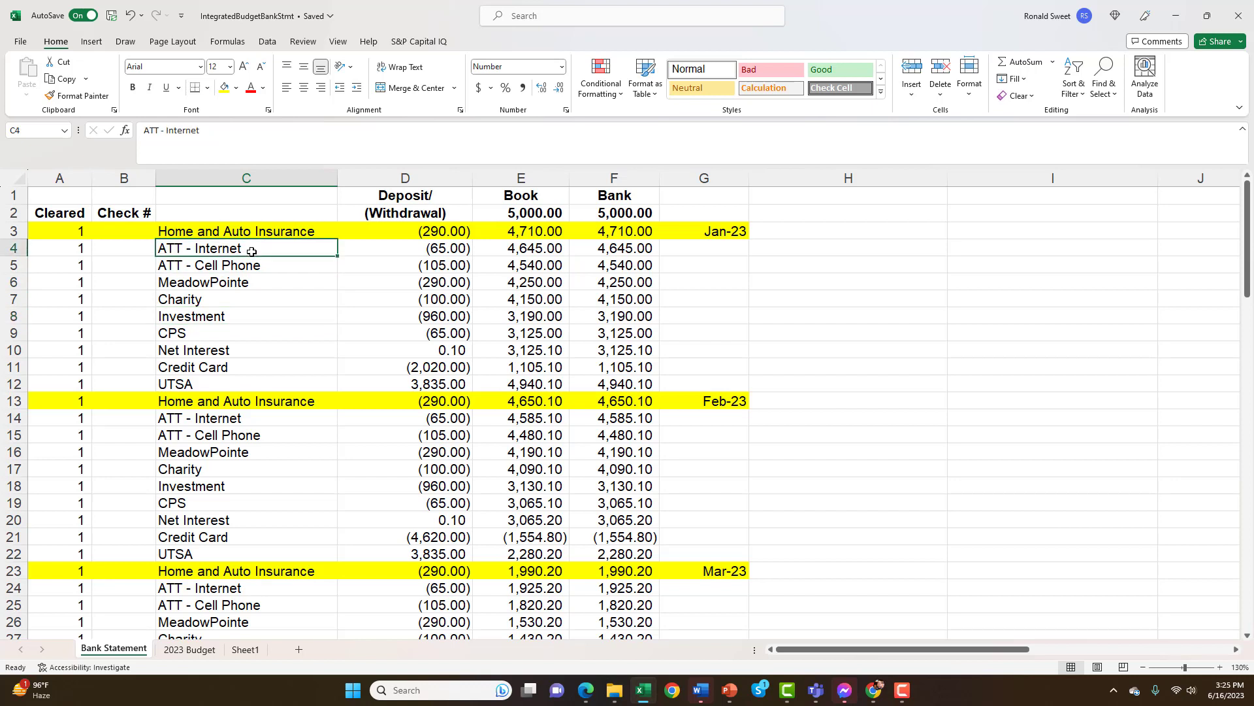
Inspect the Book balance formula in E3 and its references to the opening balance E2 and the withdrawal D3
{"action": "left_click", "coordinate": [428, 229]}
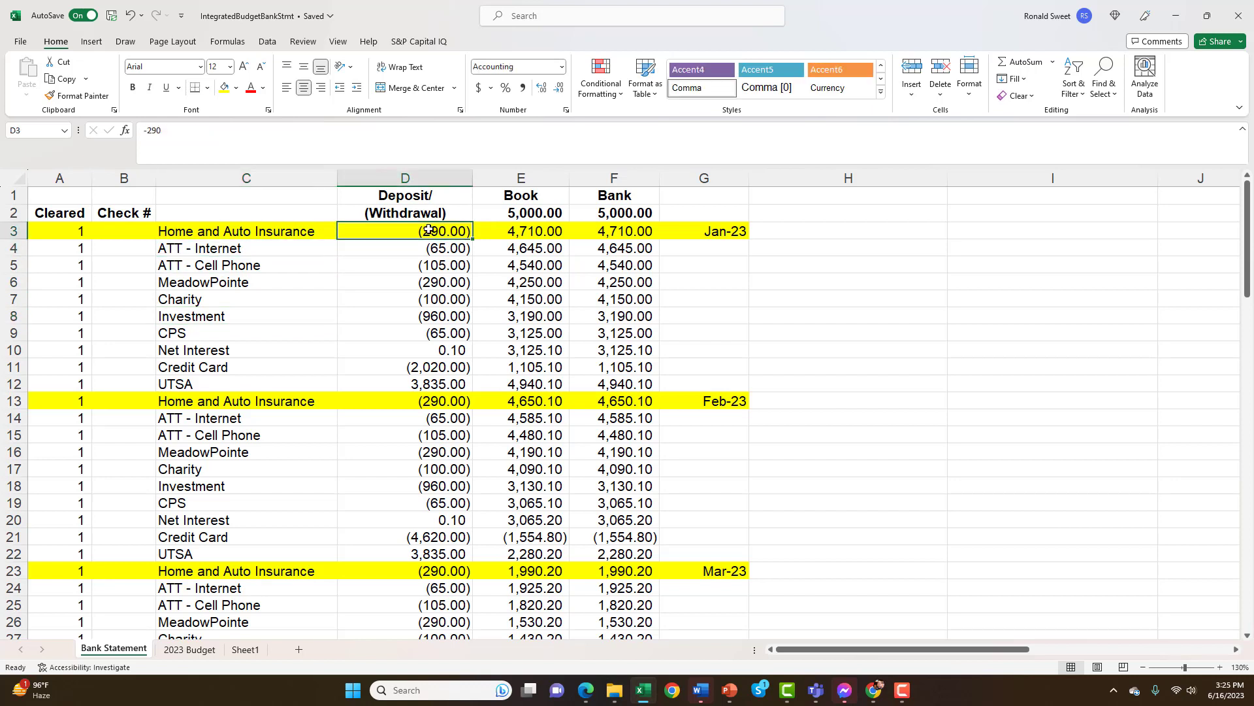
{"action": "left_click", "coordinate": [531, 213]}
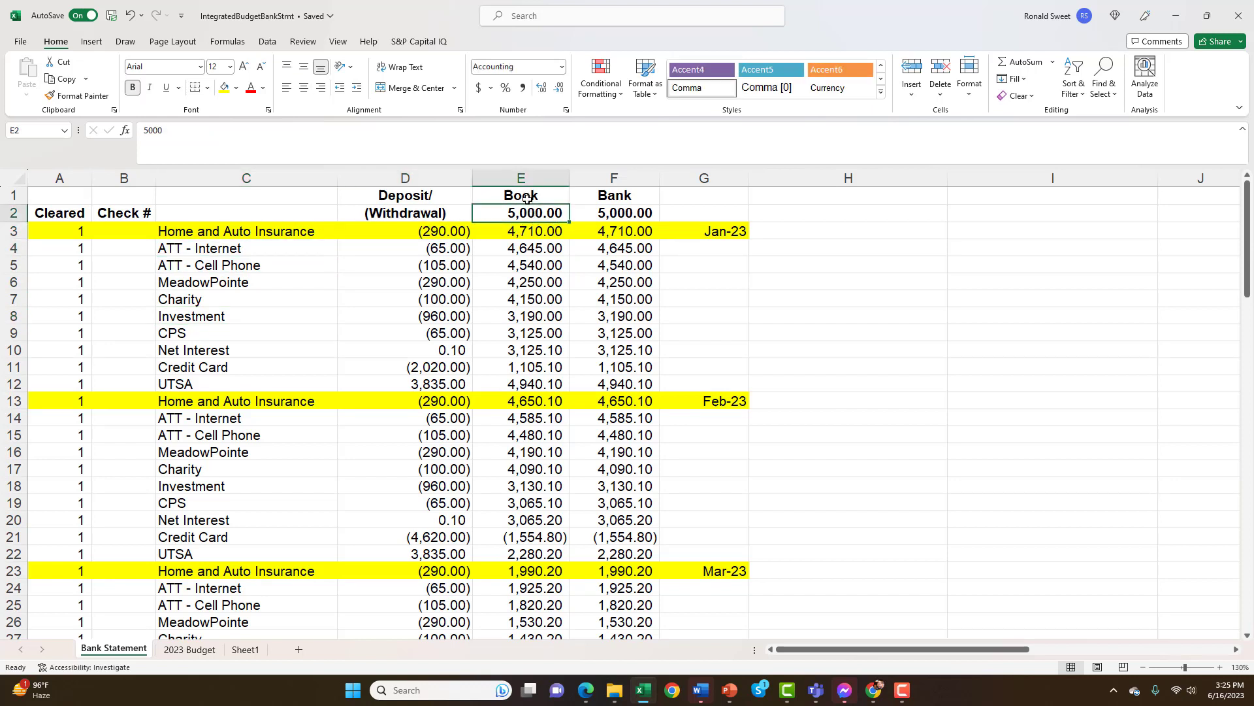
{"action": "left_click", "coordinate": [528, 230]}
{"action": "left_click", "coordinate": [527, 212]}
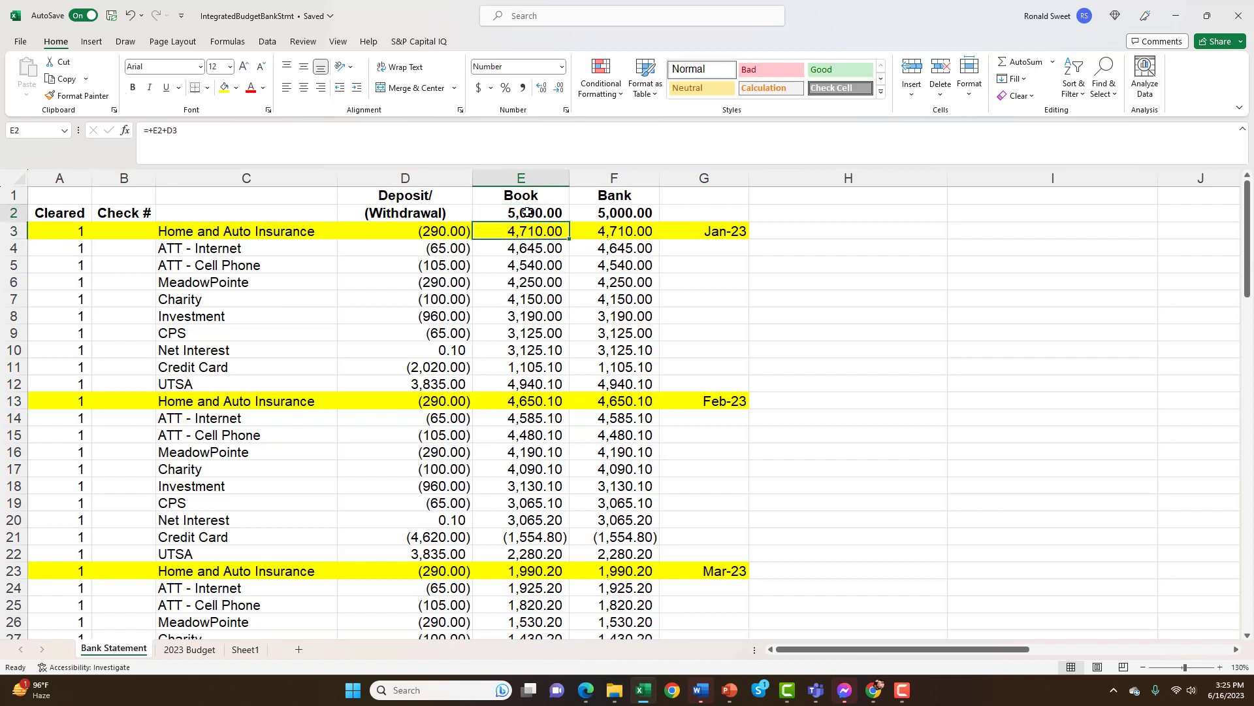
{"action": "left_click", "coordinate": [528, 233]}
{"action": "double_click", "coordinate": [527, 232]}
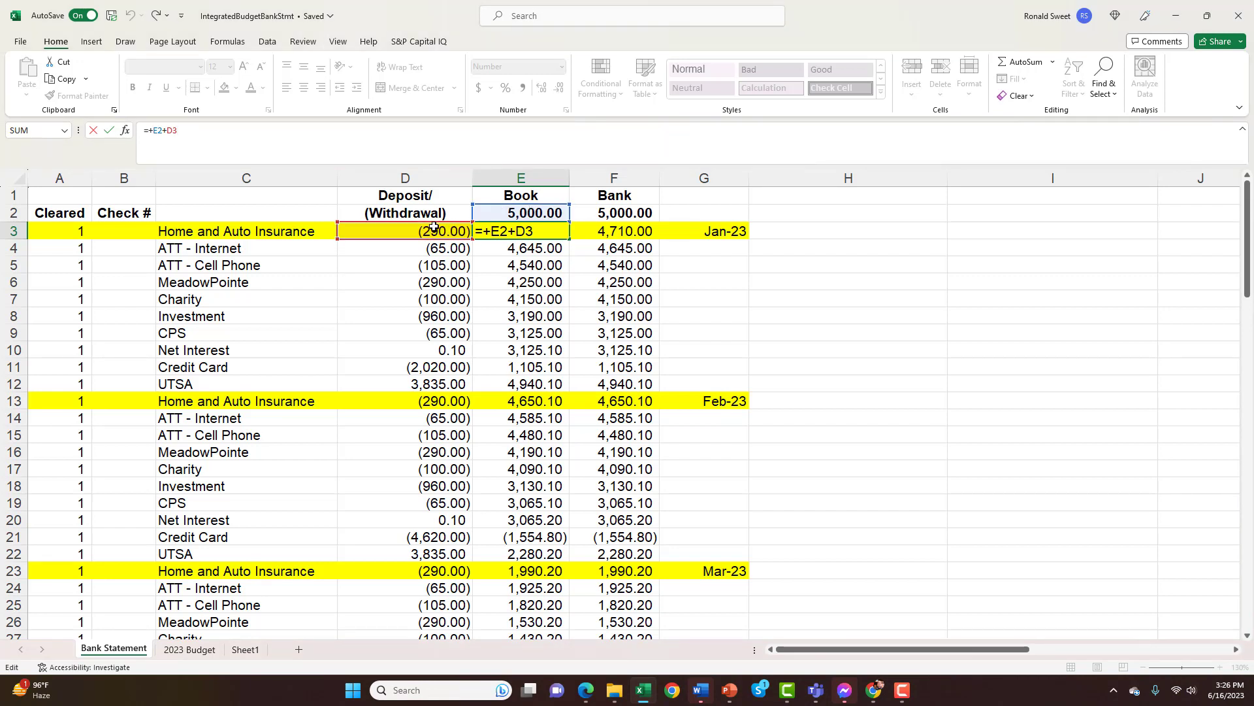
{"action": "key", "text": "ctrl+Return"}
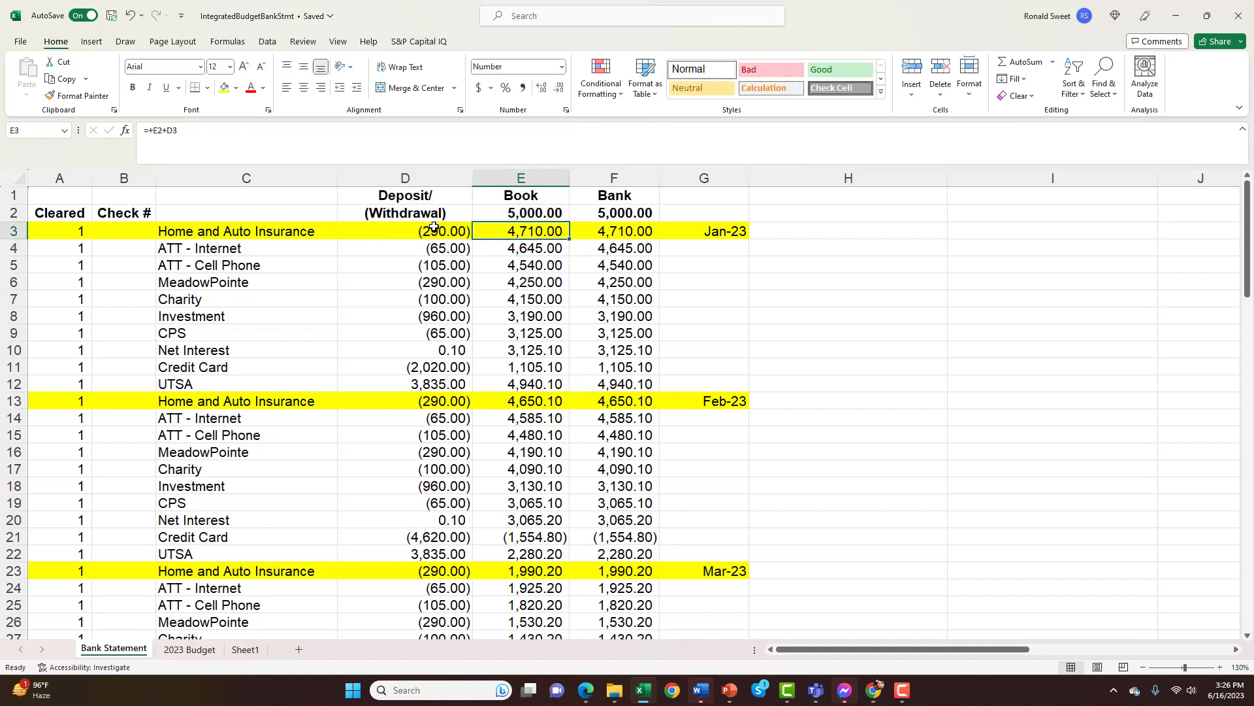
Check the Book balance formulas in the rows below E3, and return to E3
{"action": "key", "text": "Down"}
{"action": "key", "text": "Down"}
{"action": "key", "text": "Down"}
{"action": "key", "text": "Up"}
{"action": "key", "text": "Up"}
{"action": "key", "text": "Up"}
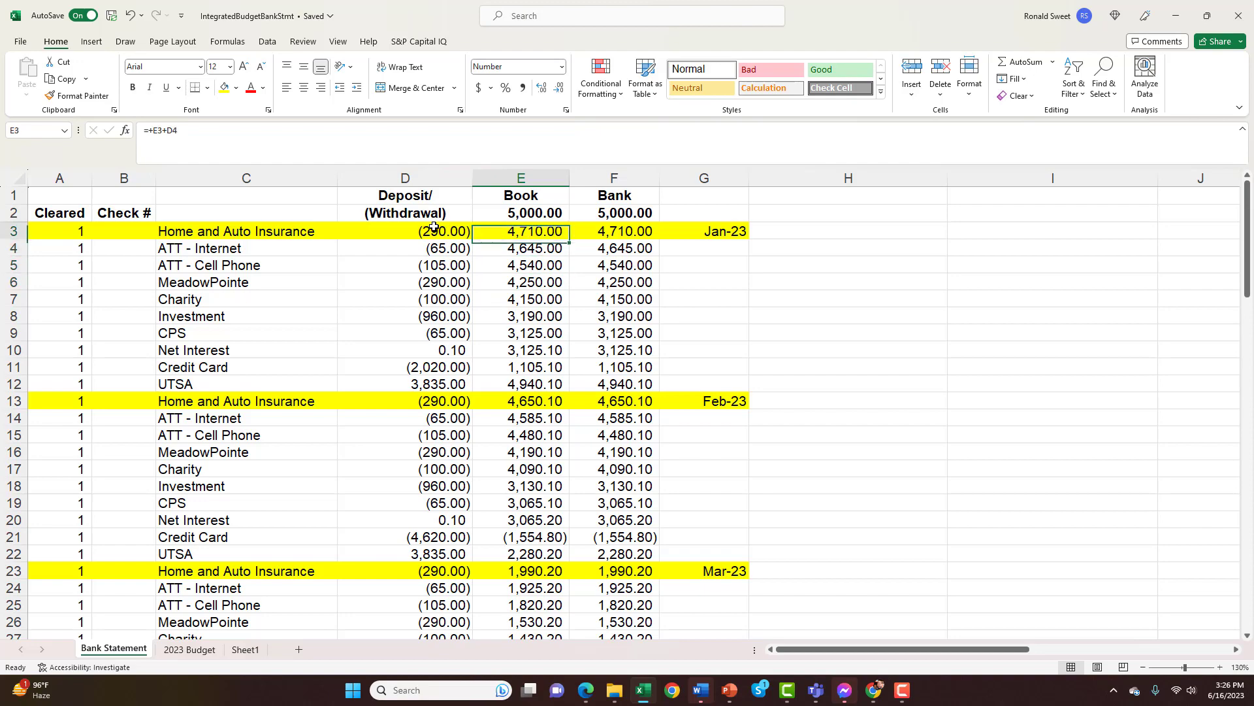
Follow the Bank balance formulas in column F down through the monthly entries to row 81
{"action": "key", "text": "Right"}
{"action": "scroll", "coordinate": [434, 226], "scroll_direction": "down", "scroll_amount": 20}
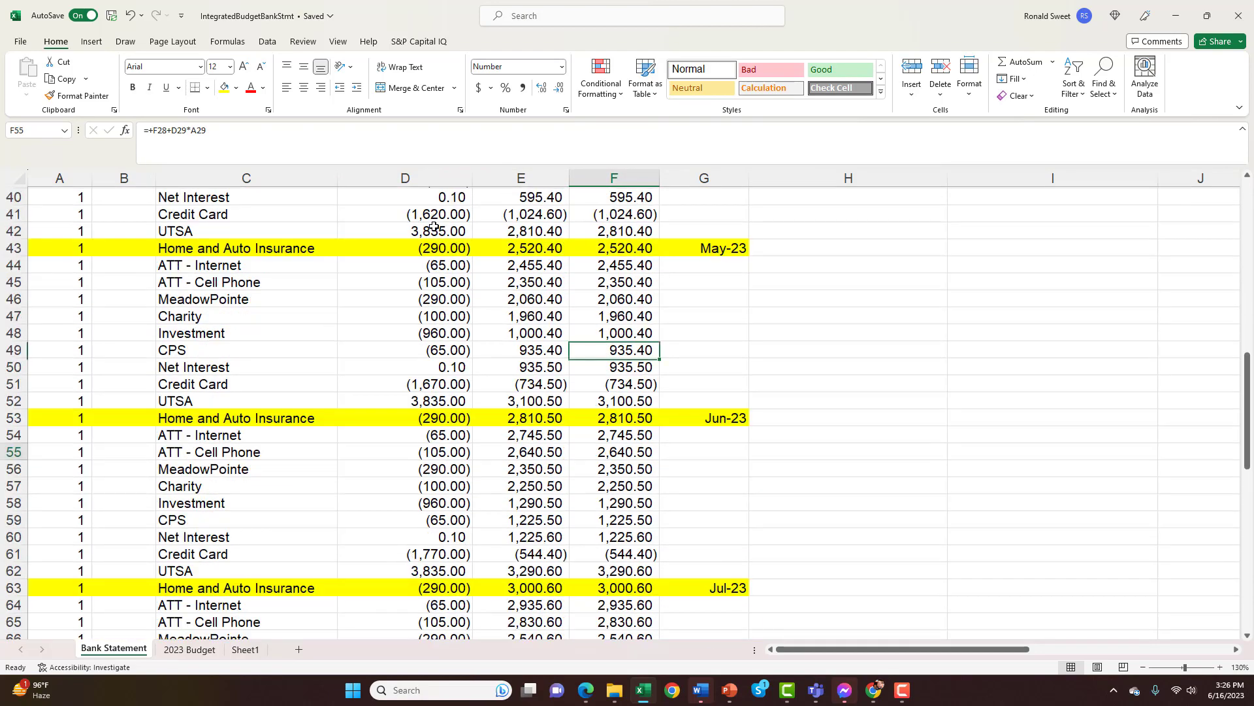
{"action": "scroll", "coordinate": [434, 227], "scroll_direction": "up", "scroll_amount": 5}
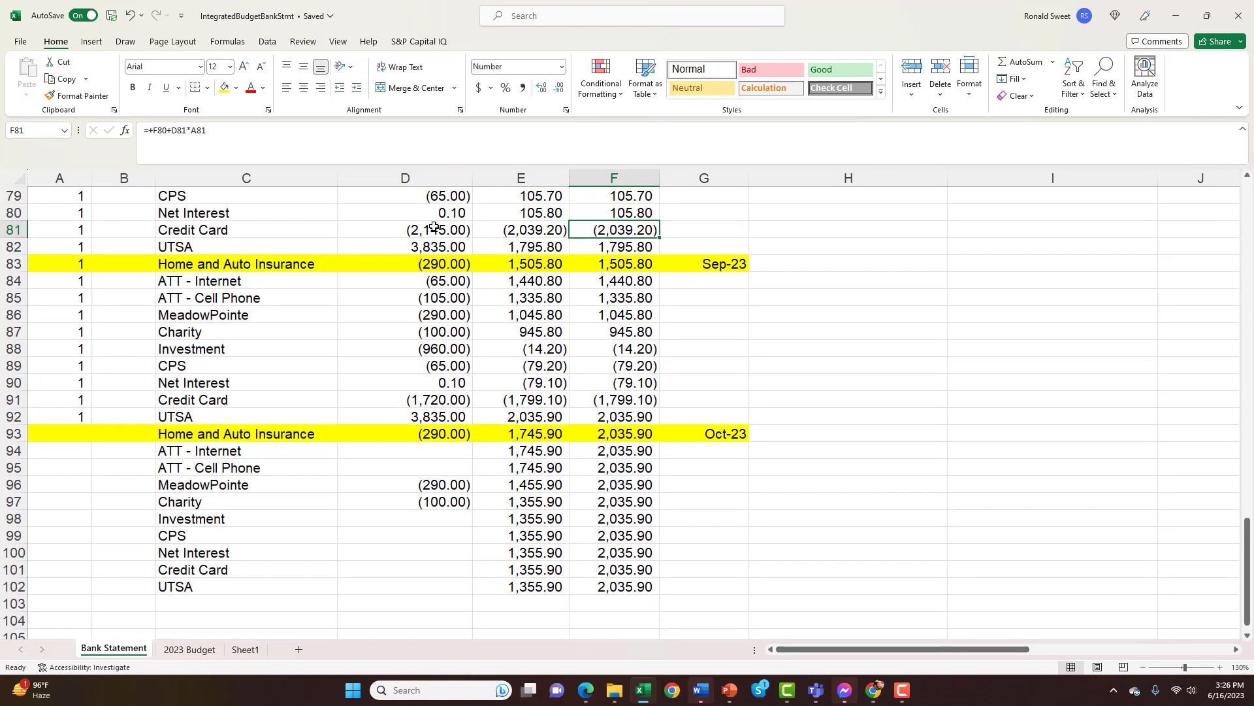
Label the ends of the two balance columns, entering "Book" in E103 and "Bank" in F103
{"action": "key", "text": "Left"}
{"action": "key", "text": "Down"}
{"action": "key", "text": "Down"}
{"action": "key", "text": "Down"}
{"action": "key", "text": "Down"}
{"action": "key", "text": "Down"}
{"action": "key", "text": "Down"}
{"action": "key", "text": "Down"}
{"action": "key", "text": "Down"}
{"action": "key", "text": "Down"}
{"action": "key", "text": "Down"}
{"action": "key", "text": "Down"}
{"action": "key", "text": "Down"}
{"action": "key", "text": "Down"}
{"action": "key", "text": "Down"}
{"action": "key", "text": "Down"}
{"action": "key", "text": "Down"}
{"action": "key", "text": "Down"}
{"action": "key", "text": "Down"}
{"action": "key", "text": "Down"}
{"action": "key", "text": "Down"}
{"action": "key", "text": "Down"}
{"action": "key", "text": "Down"}
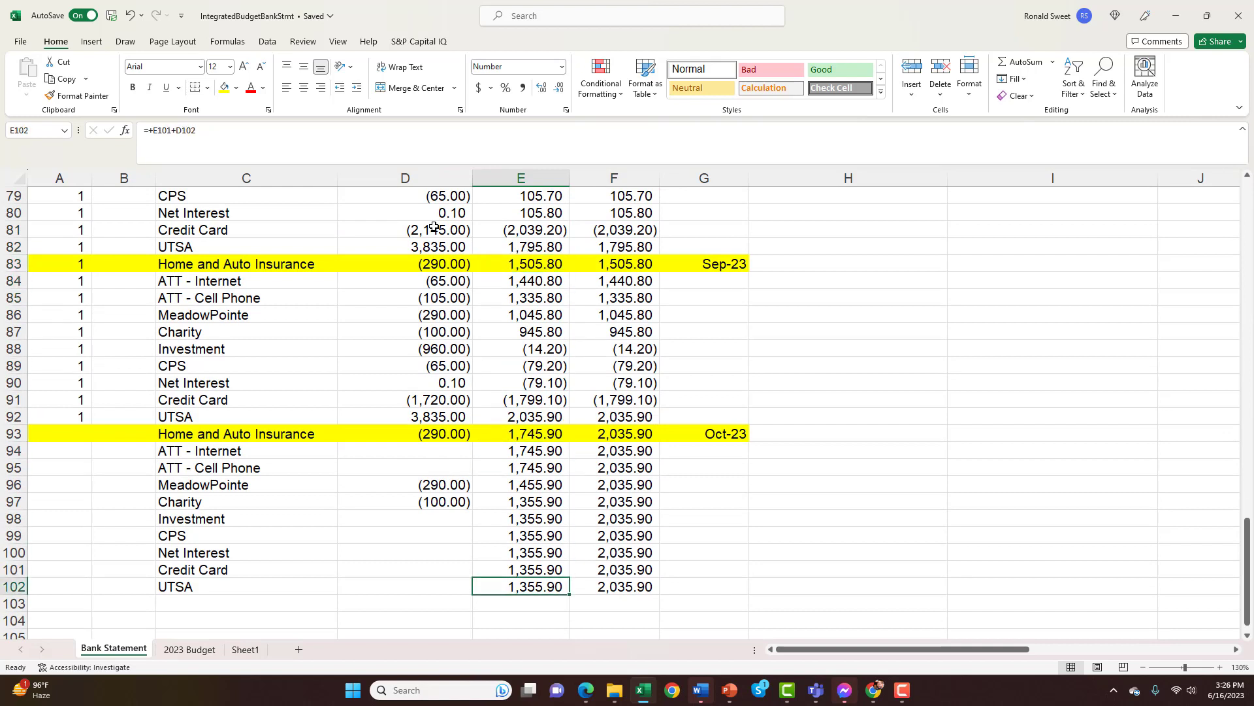
{"action": "type", "text": "Book"}
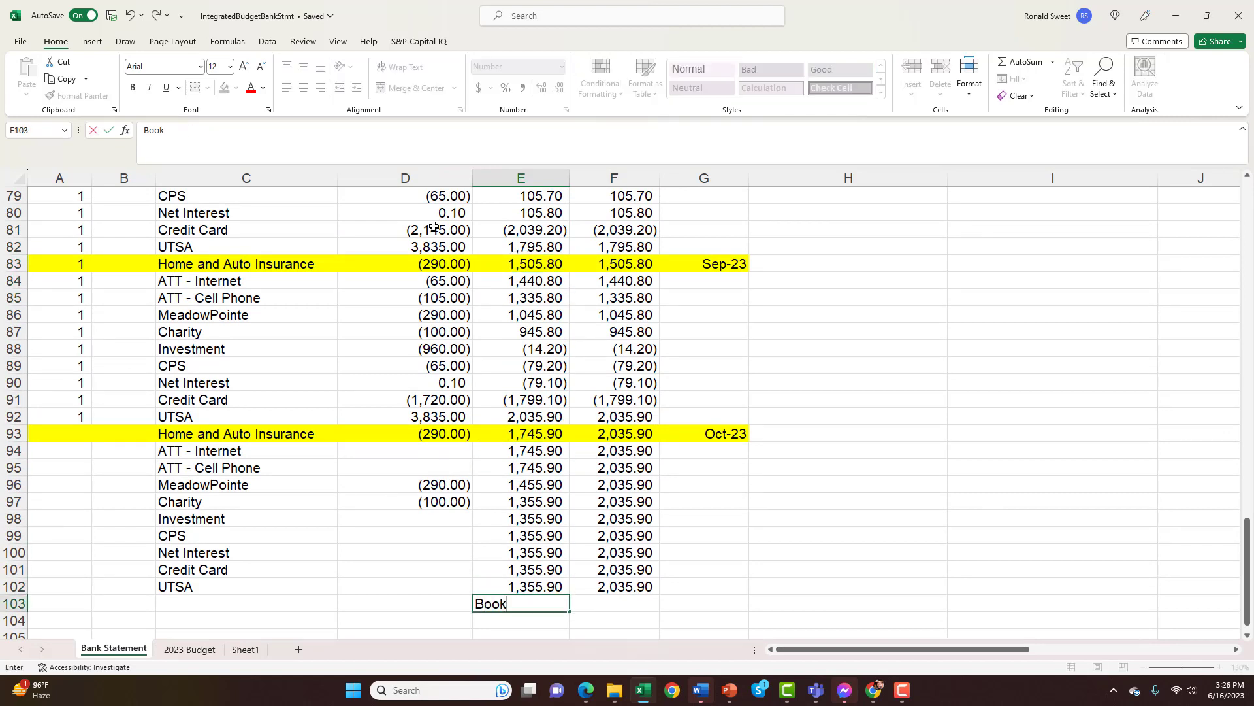
{"action": "key", "text": "Tab"}
{"action": "type", "text": "Bank"}
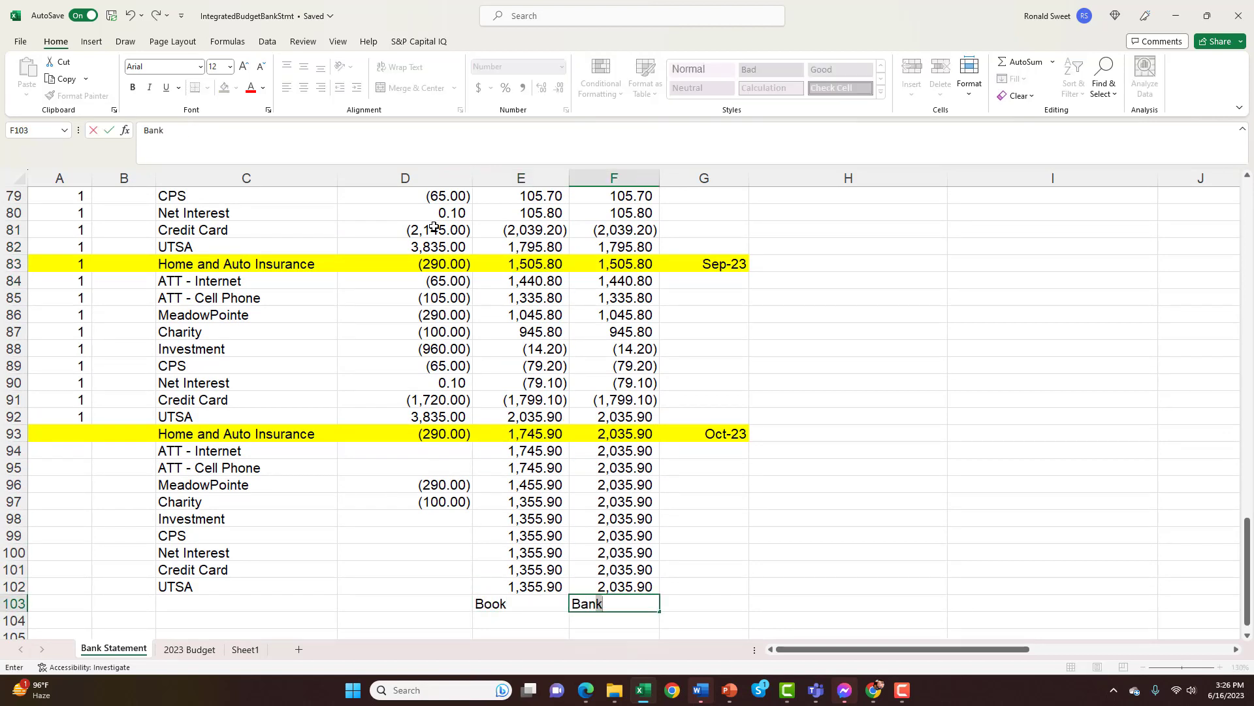
{"action": "key", "text": "Return"}
Review October's Bank balances in column F from the last row upward, and go to the Book balance in E93
{"action": "key", "text": "Up"}
{"action": "key", "text": "Up"}
{"action": "key", "text": "Up"}
{"action": "key", "text": "Up"}
{"action": "key", "text": "Up"}
{"action": "key", "text": "Up"}
{"action": "key", "text": "Up"}
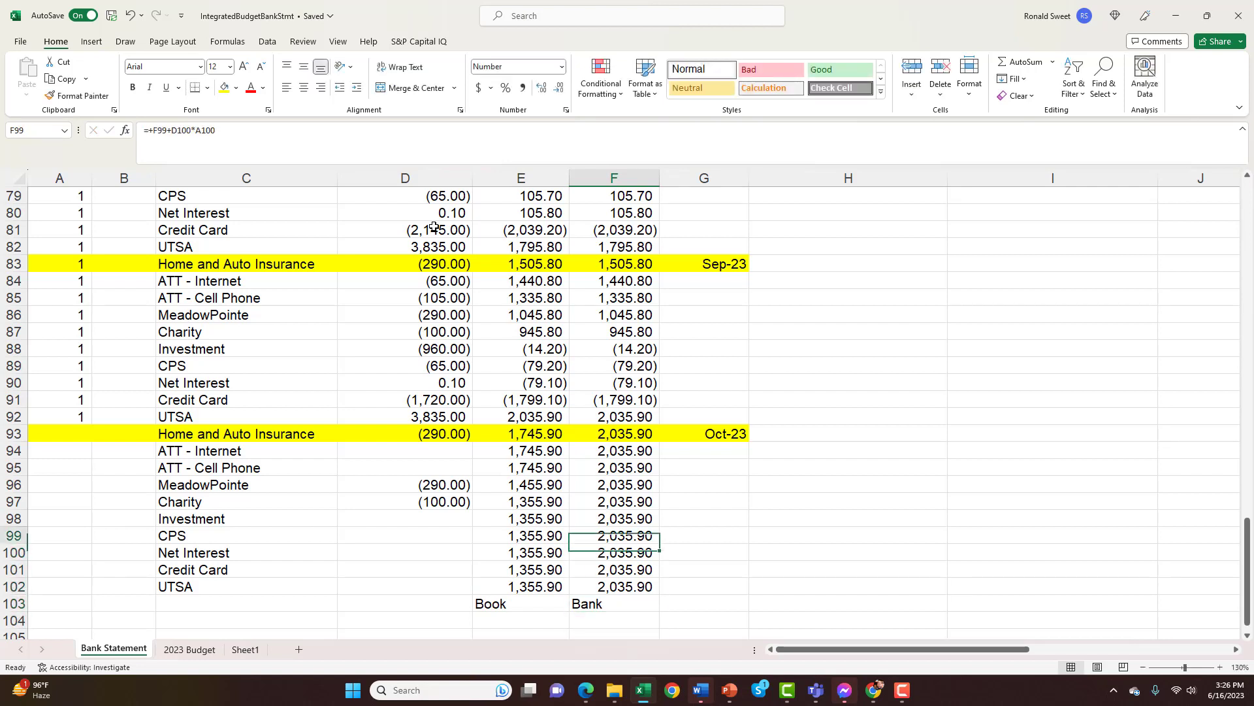
{"action": "key", "text": "Up"}
{"action": "key", "text": "Up"}
{"action": "key", "text": "Up"}
{"action": "key", "text": "Up"}
{"action": "key", "text": "Left"}
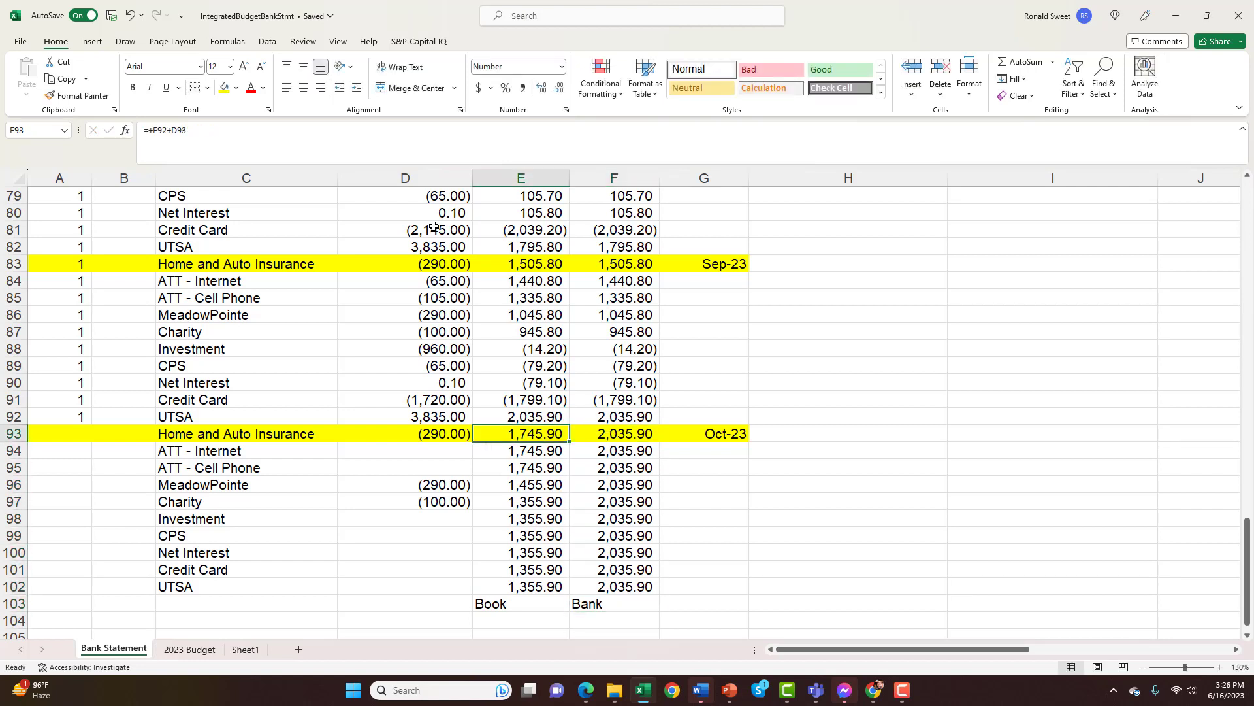
Examine October's Book balance formulas around rows 92 to 98, and go to the blank Investment amount in D98
{"action": "key", "text": "Up"}
{"action": "key", "text": "Down"}
{"action": "key", "text": "Down"}
{"action": "key", "text": "Down"}
{"action": "key", "text": "Down"}
{"action": "key", "text": "Up"}
{"action": "key", "text": "Up"}
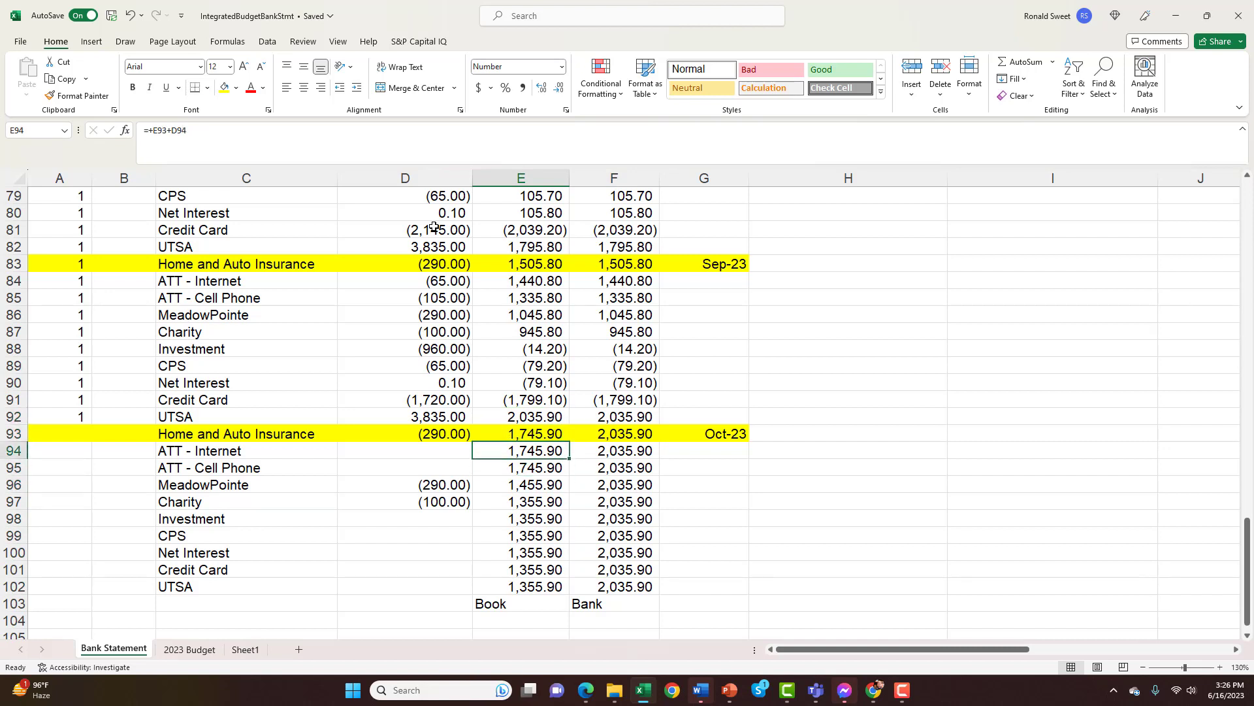
{"action": "key", "text": "Down"}
{"action": "key", "text": "Down"}
{"action": "key", "text": "Down"}
{"action": "key", "text": "Down"}
{"action": "key", "text": "Left"}
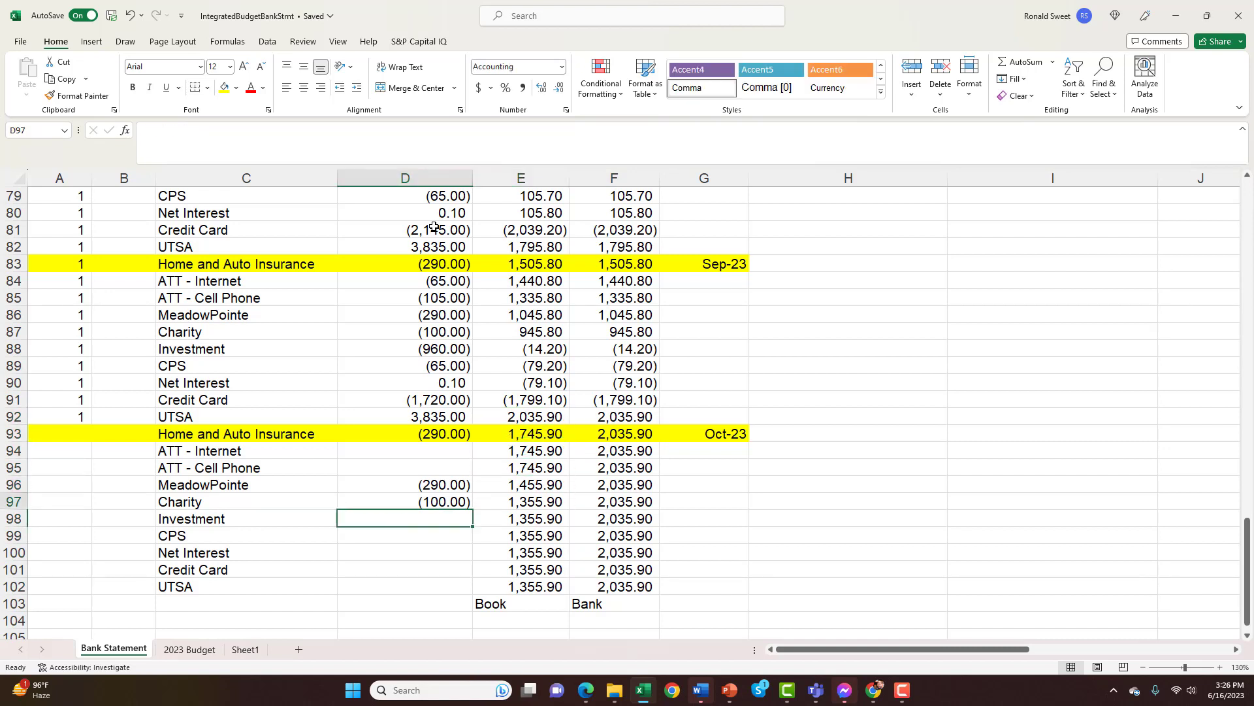
Examine October's Book balance formulas in column E against the blank ATT Internet and ATT Cell Phone amounts
{"action": "key", "text": "Up"}
{"action": "key", "text": "Up"}
{"action": "key", "text": "Down"}
{"action": "key", "text": "Right"}
{"action": "key", "text": "Up"}
{"action": "key", "text": "Up"}
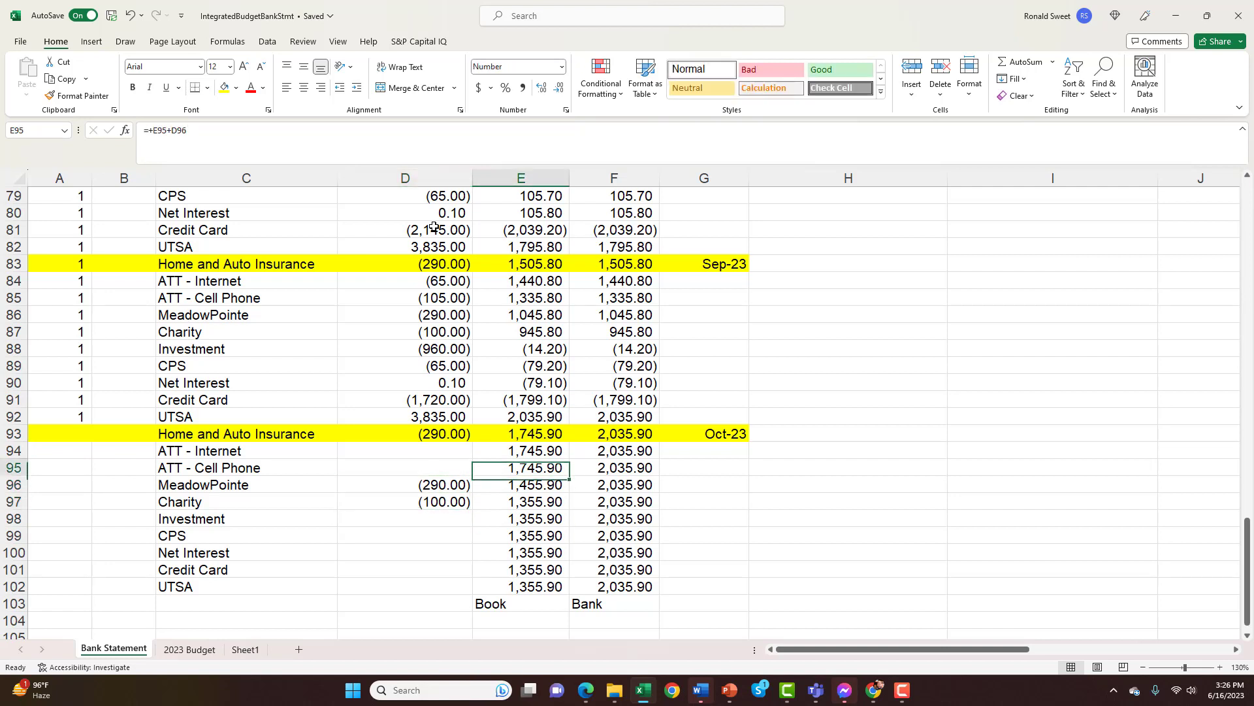
{"action": "key", "text": "Up"}
{"action": "key", "text": "Up"}
{"action": "key", "text": "Down"}
{"action": "key", "text": "Down"}
{"action": "key", "text": "Left"}
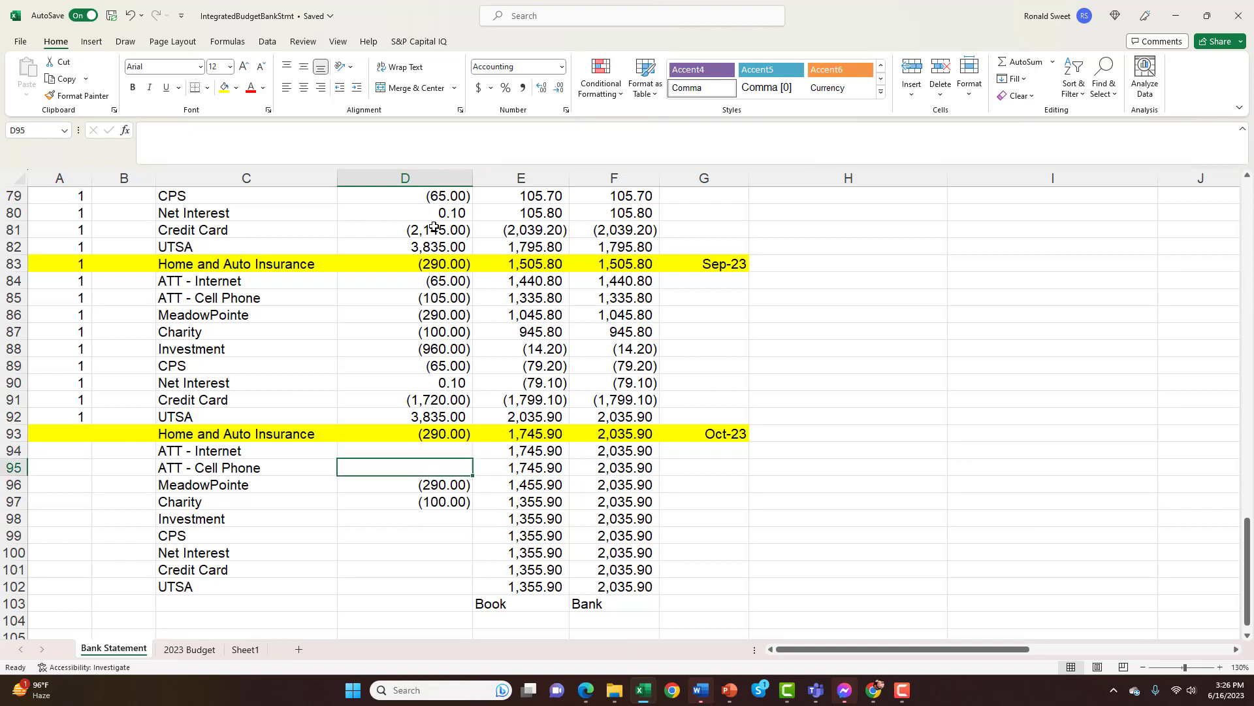
{"action": "key", "text": "Right"}
{"action": "key", "text": "Up"}
{"action": "key", "text": "Up"}
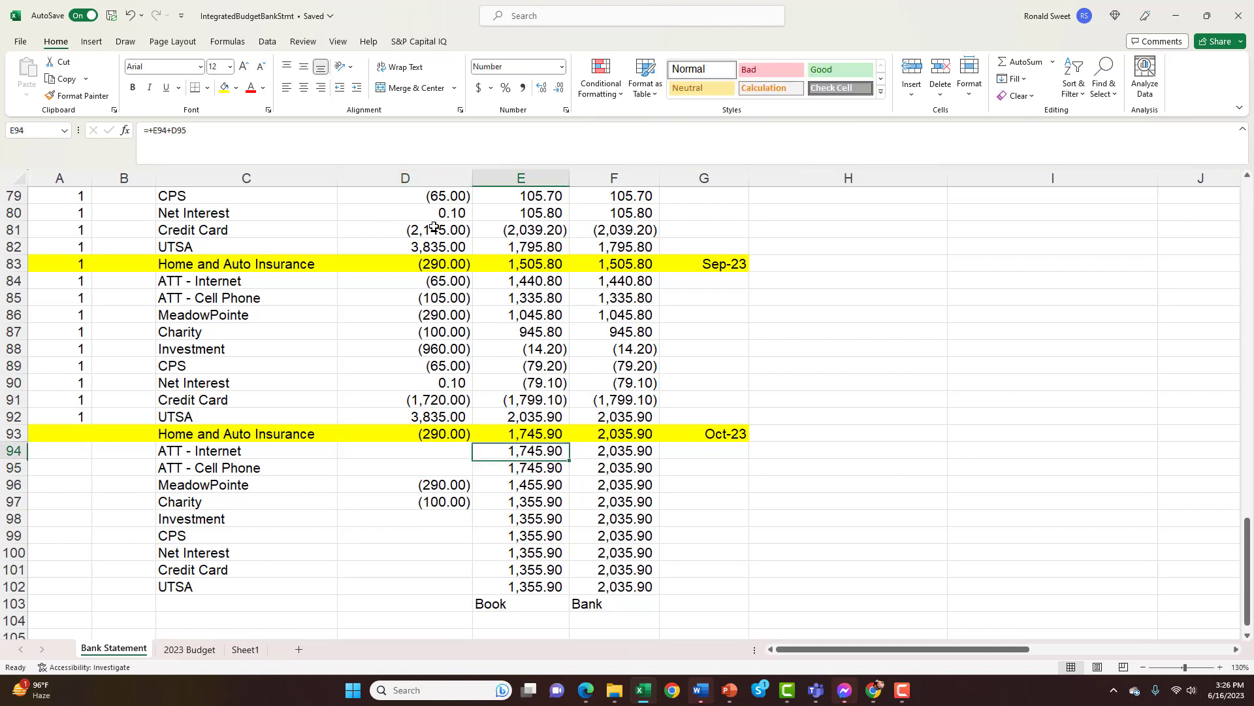
Follow October's Book balance formulas down to about row 100 and inspect the cell references in E95's formula
{"action": "key", "text": "Down"}
{"action": "key", "text": "Down"}
{"action": "key", "text": "Down"}
{"action": "key", "text": "Down"}
{"action": "key", "text": "Down"}
{"action": "key", "text": "Down"}
{"action": "key", "text": "Down"}
{"action": "key", "text": "Down"}
{"action": "key", "text": "Down"}
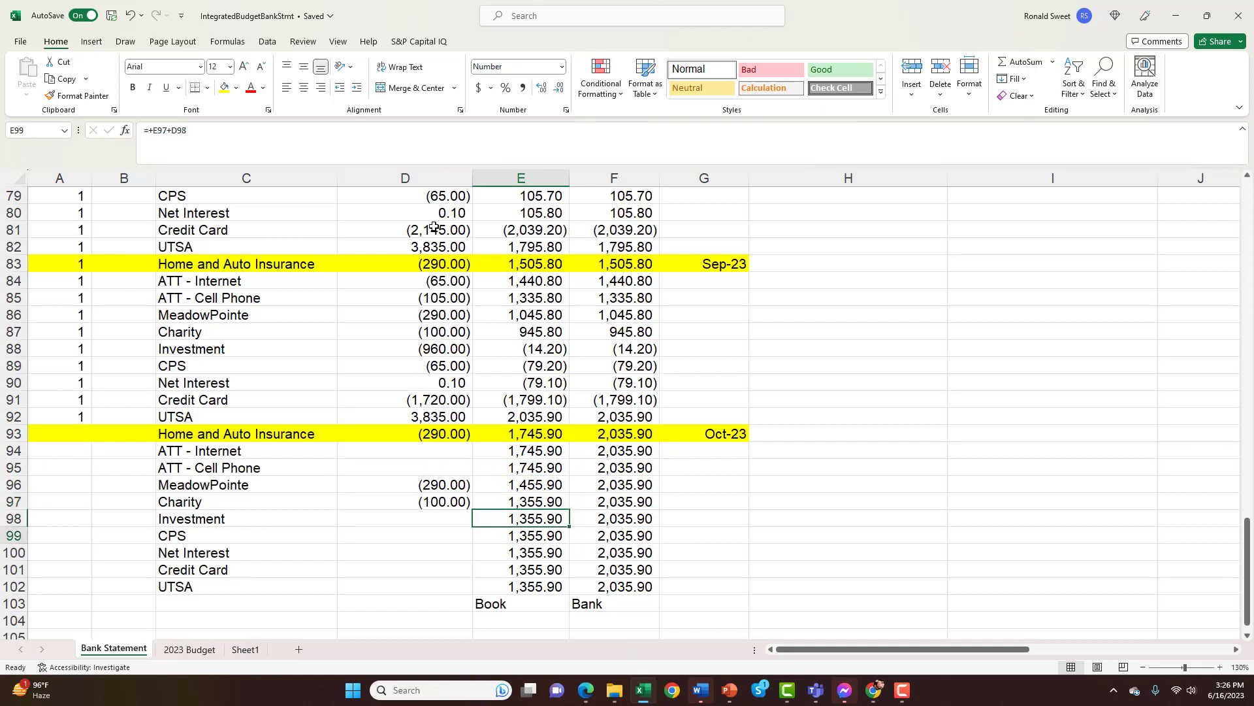
{"action": "key", "text": "Up"}
{"action": "key", "text": "Up"}
{"action": "key", "text": "Up"}
{"action": "key", "text": "Up"}
{"action": "key", "text": "Up"}
{"action": "key", "text": "Up"}
{"action": "key", "text": "Up"}
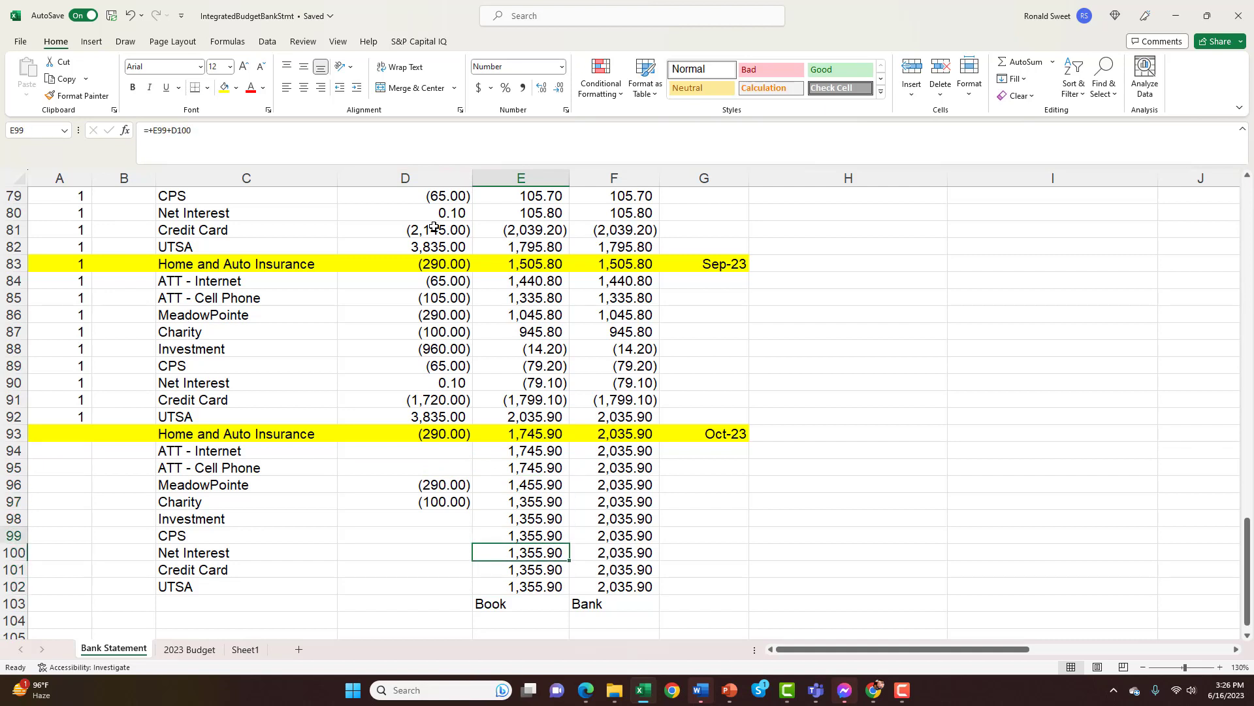
{"action": "key", "text": "F2"}
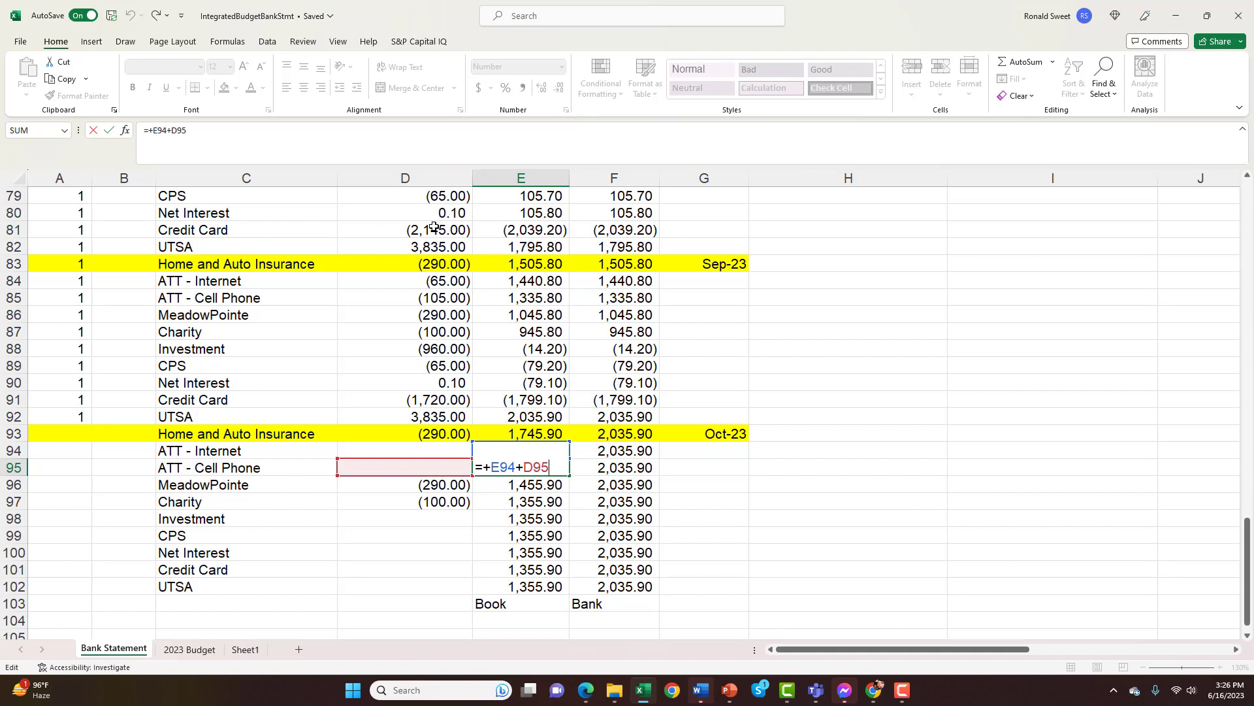
{"action": "key", "text": "Return"}
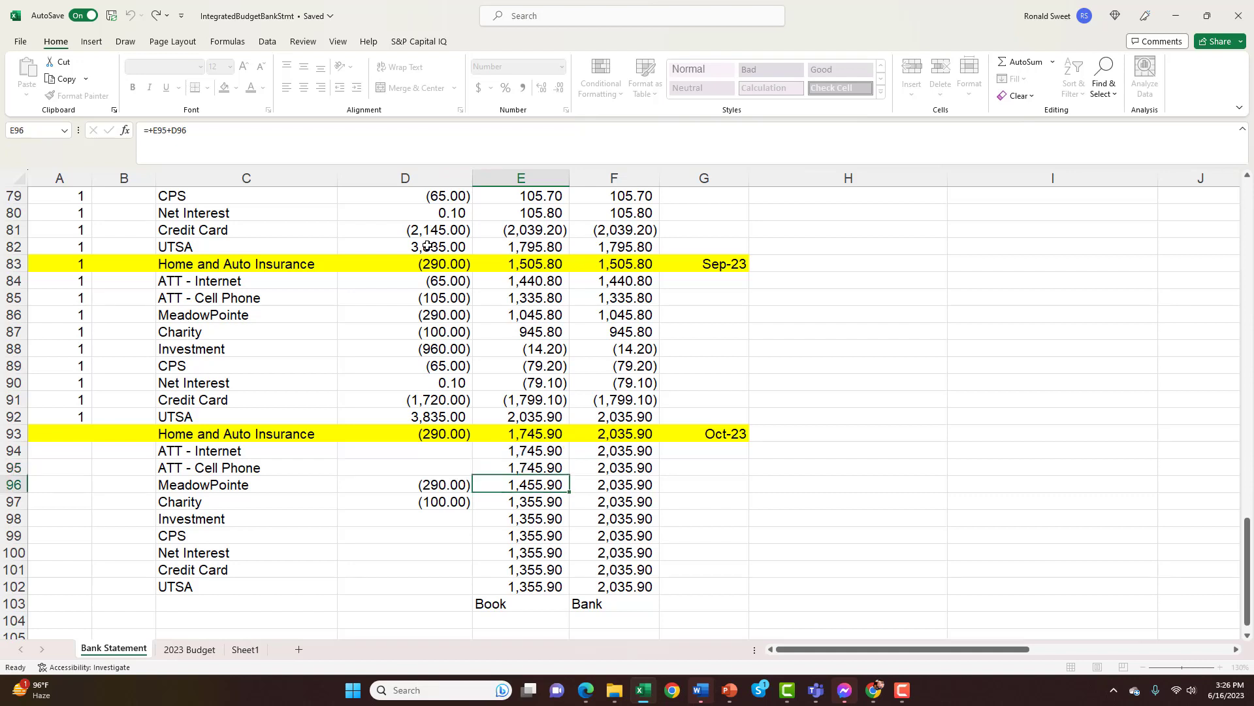
Check the Bank balance formula for October's Charity entry in F97 and go to Home and Auto Insurance in C93
{"action": "key", "text": "Down"}
{"action": "key", "text": "Right"}
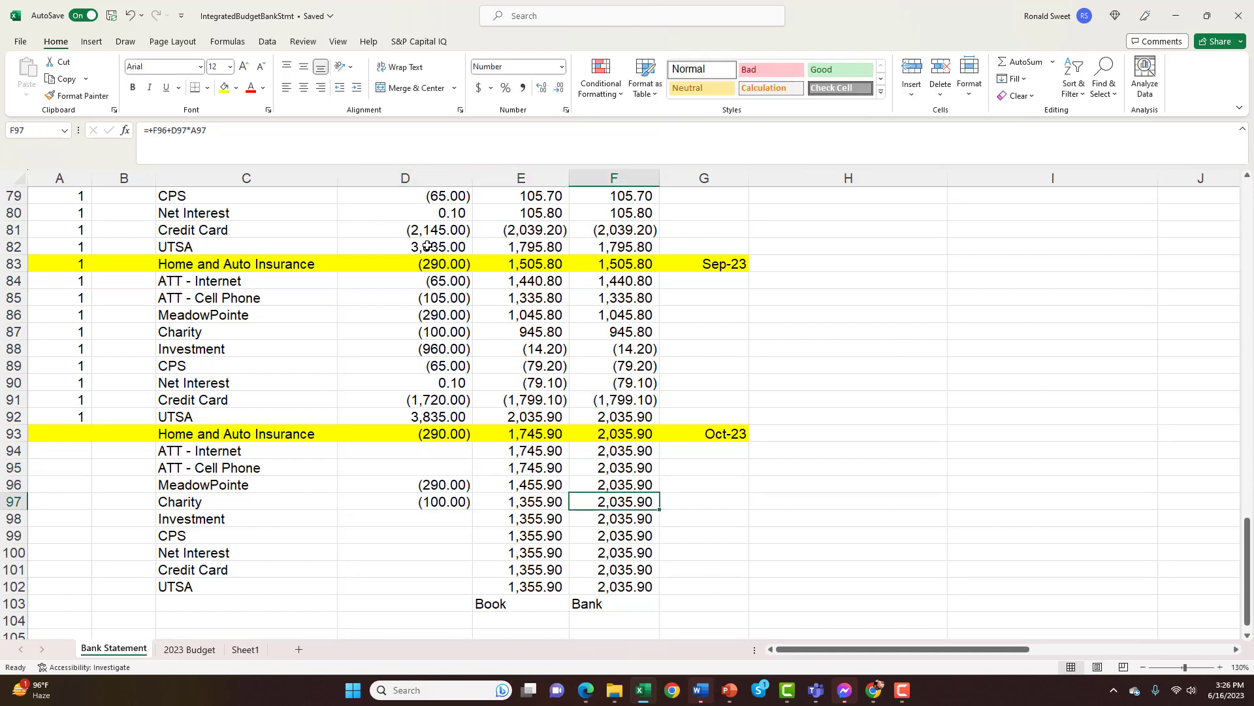
{"action": "key", "text": "Up"}
{"action": "key", "text": "Up"}
{"action": "key", "text": "Up"}
{"action": "key", "text": "Up"}
{"action": "key", "text": "Left"}
{"action": "key", "text": "Left"}
{"action": "key", "text": "Left"}
{"action": "key", "text": "Left"}
{"action": "key", "text": "Left"}
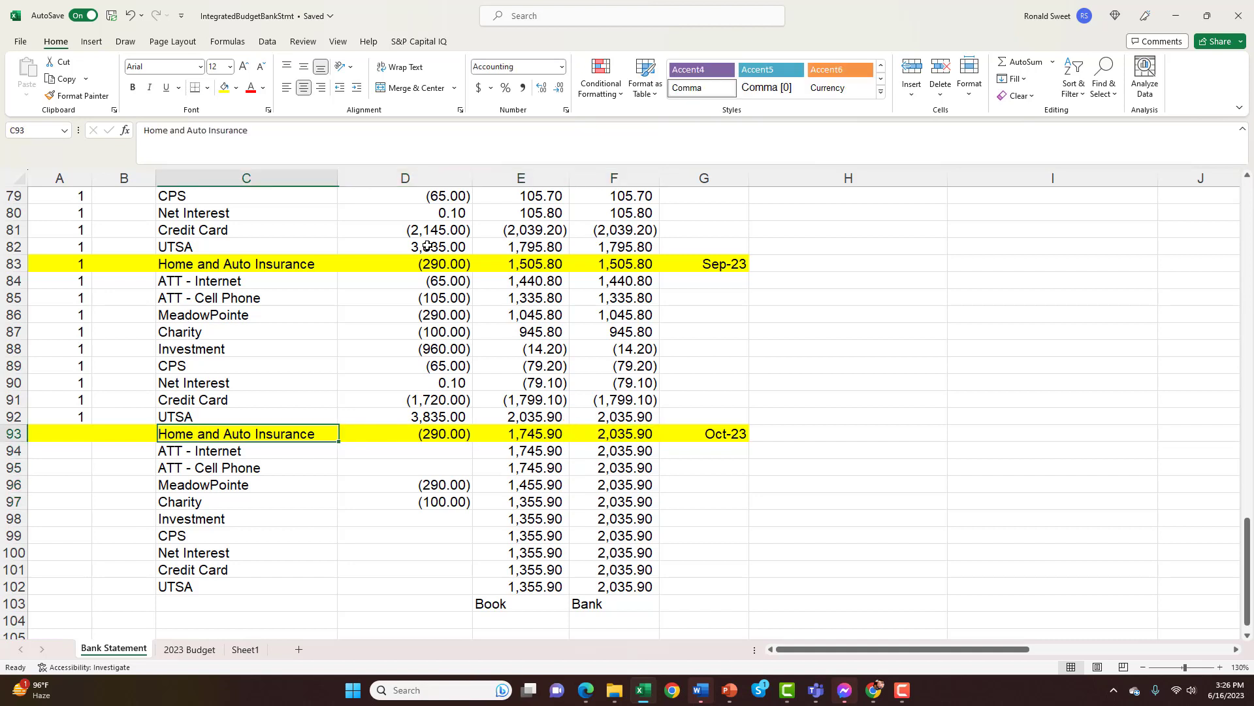
Examine the cleared flags in column A around rows 89 to 93 and October's Home and Auto Insurance amount in D93
{"action": "key", "text": "Up"}
{"action": "key", "text": "Up"}
{"action": "key", "text": "Up"}
{"action": "key", "text": "Up"}
{"action": "key", "text": "Up"}
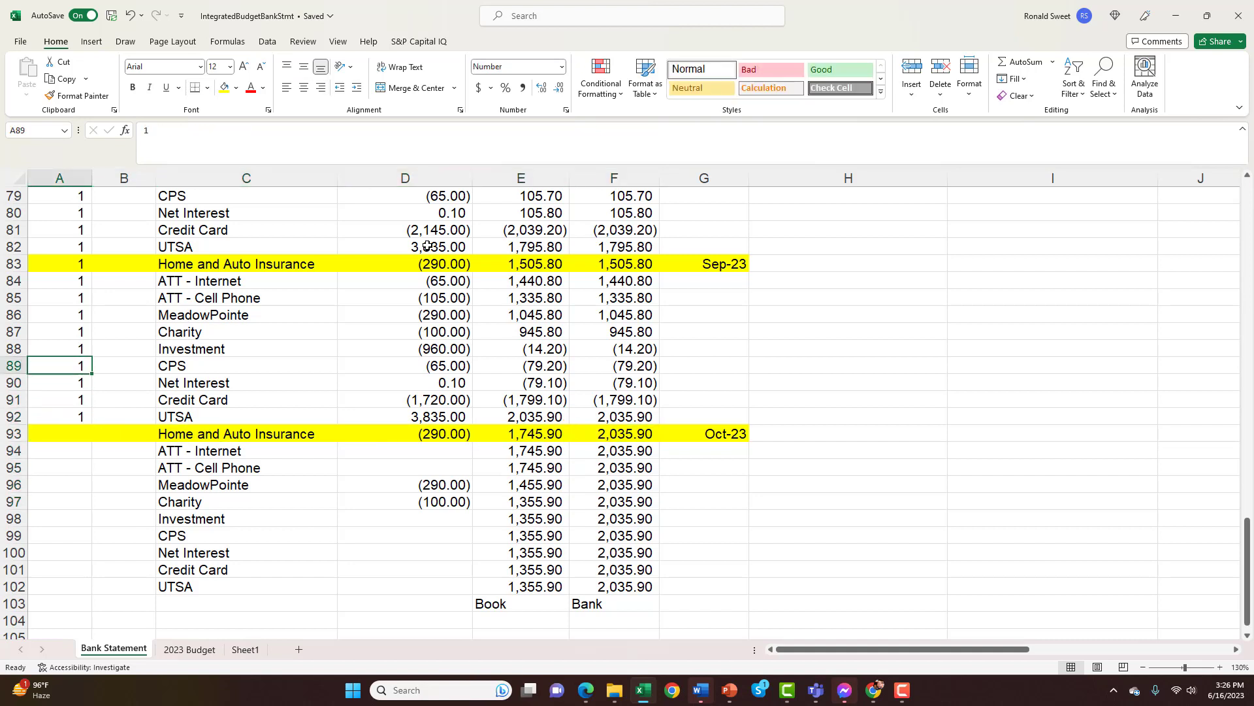
{"action": "key", "text": "Down"}
{"action": "key", "text": "Down"}
{"action": "key", "text": "Down"}
{"action": "key", "text": "Down"}
{"action": "key", "text": "Up"}
{"action": "key", "text": "Up"}
{"action": "key", "text": "Up"}
{"action": "key", "text": "Up"}
{"action": "key", "text": "Up"}
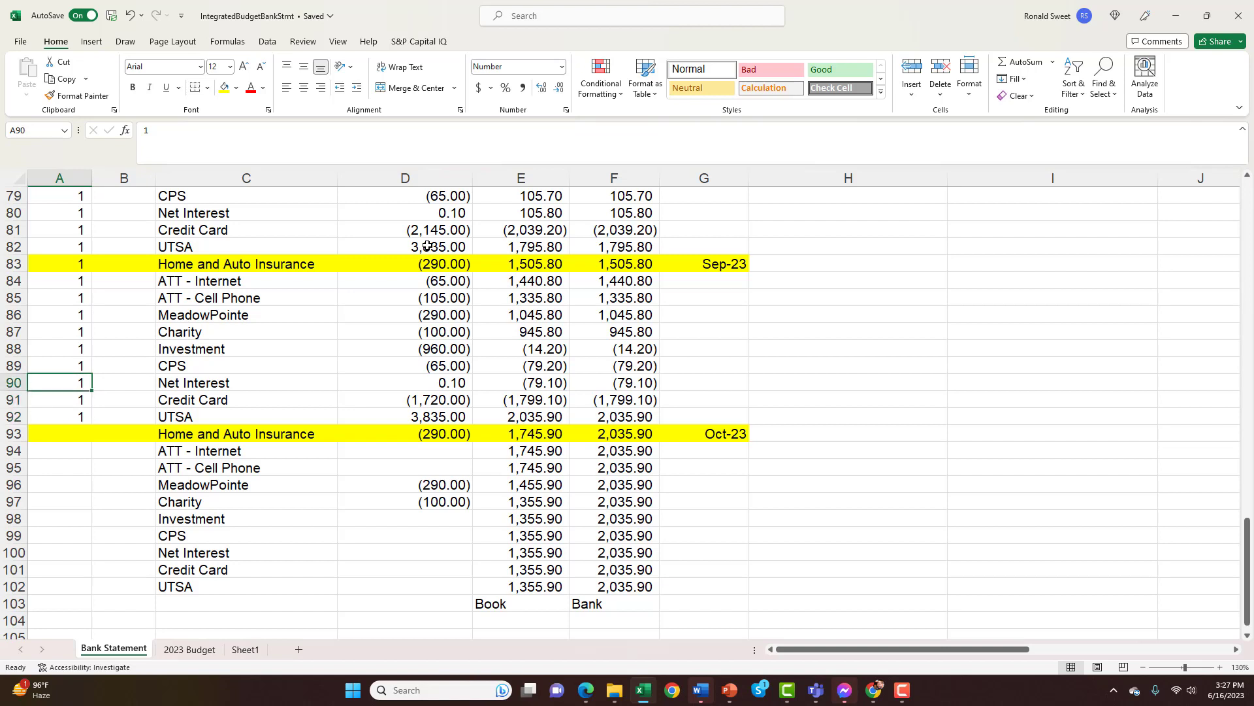
{"action": "key", "text": "Down"}
{"action": "key", "text": "Down"}
{"action": "key", "text": "Down"}
{"action": "key", "text": "Down"}
{"action": "key", "text": "Down"}
{"action": "key", "text": "Down"}
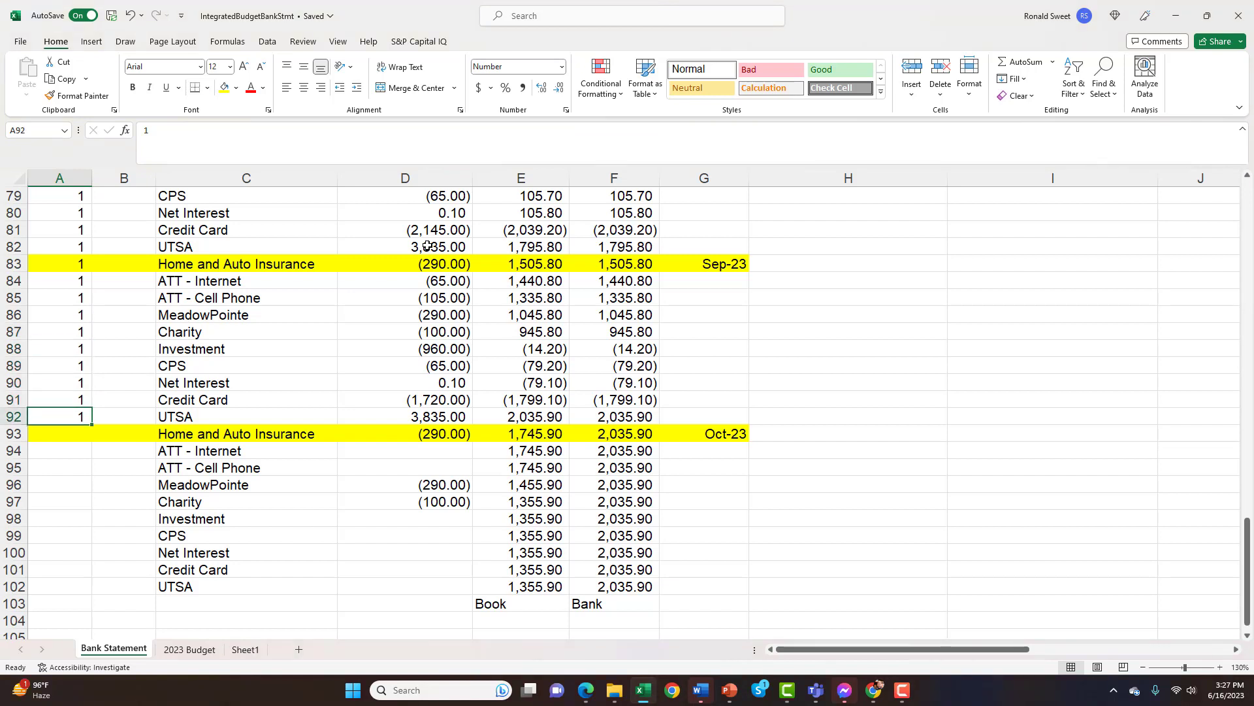
{"action": "key", "text": "Down"}
{"action": "key", "text": "Up"}
{"action": "key", "text": "Up"}
{"action": "key", "text": "Down"}
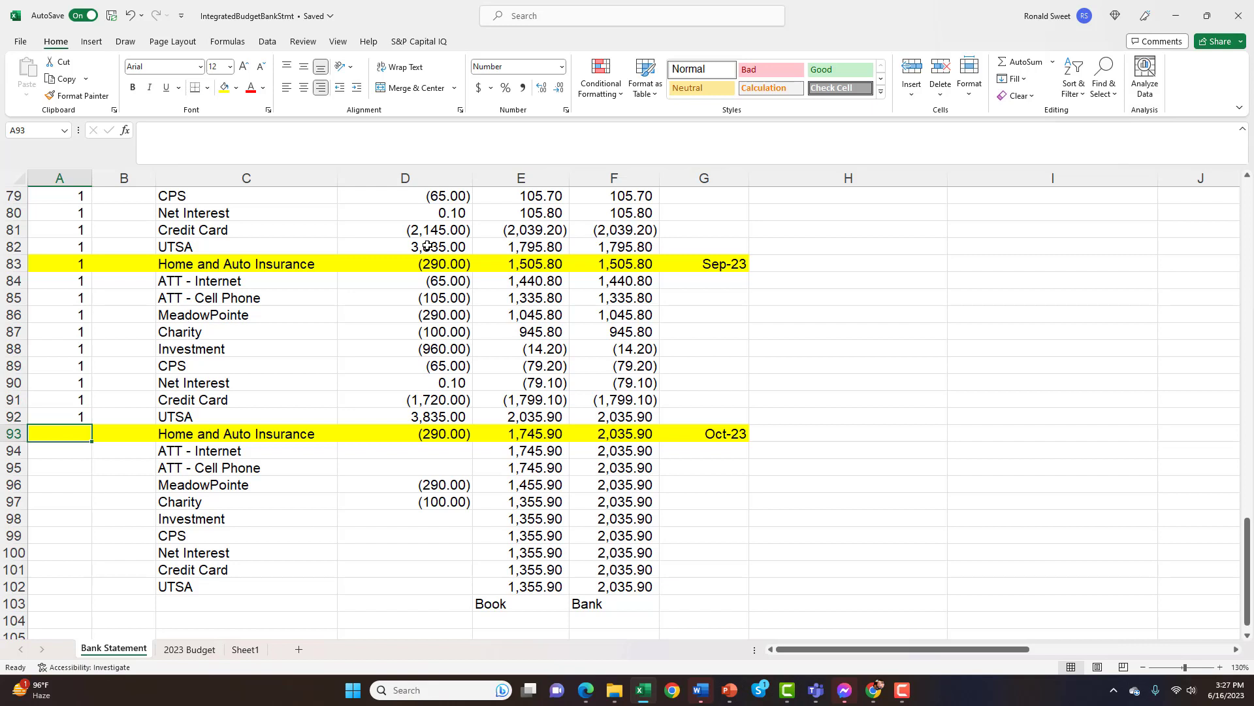
{"action": "key", "text": "Right"}
{"action": "key", "text": "Right"}
{"action": "key", "text": "Right"}
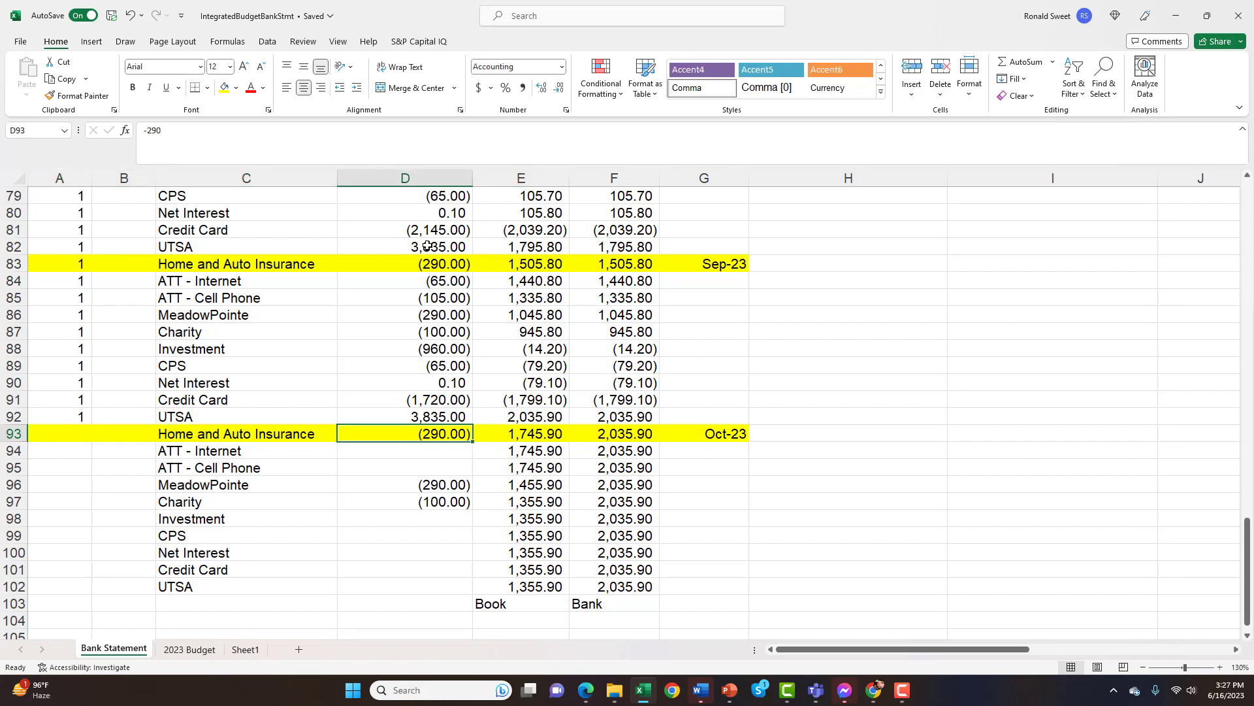
{"action": "key", "text": "Left"}
{"action": "key", "text": "Left"}
{"action": "key", "text": "Left"}
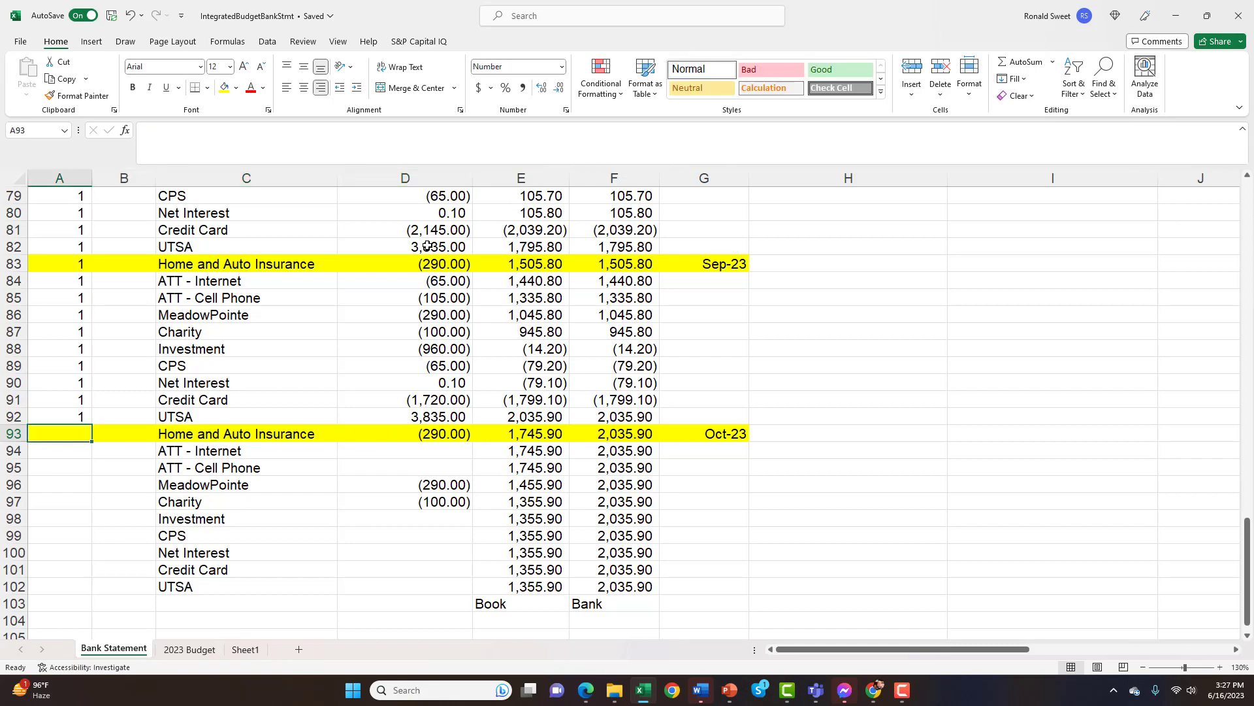
Mark October's Home and Auto Insurance entry as cleared with 1 in A93 and go over to the Bank balances
{"action": "type", "text": "1"}
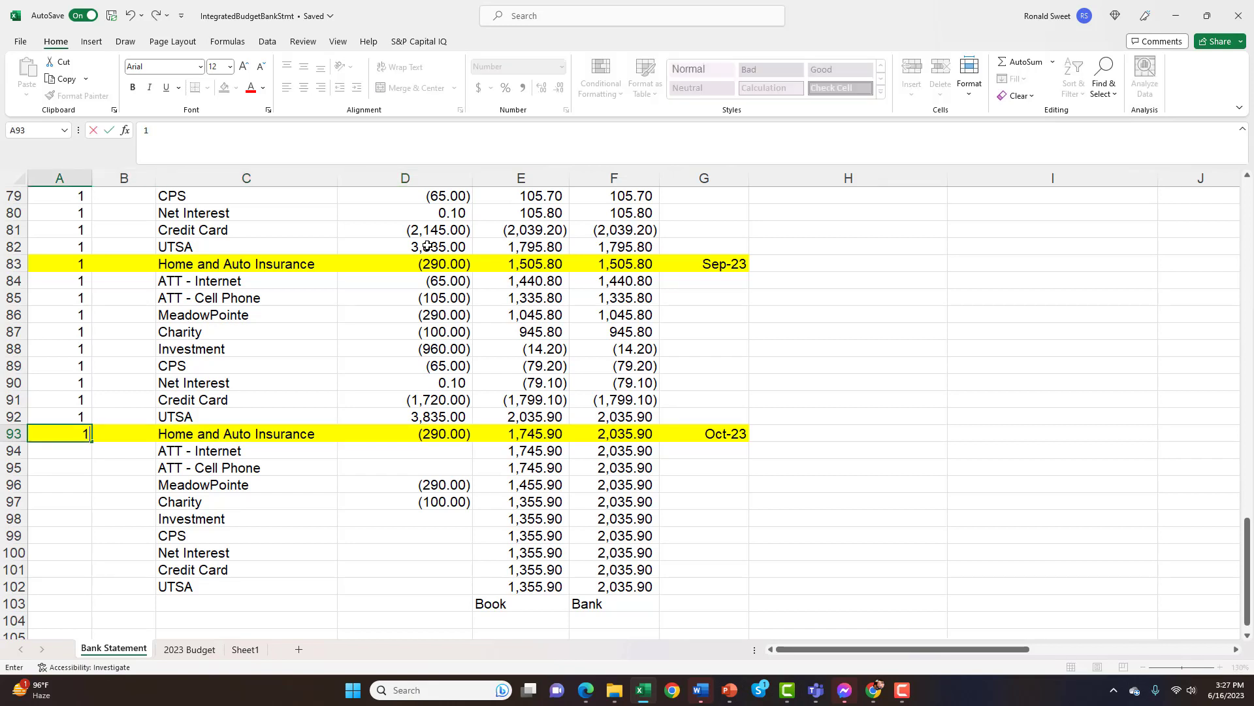
{"action": "key", "text": "Return"}
{"action": "key", "text": "Right"}
{"action": "key", "text": "Right"}
{"action": "key", "text": "Right"}
{"action": "key", "text": "Right"}
{"action": "key", "text": "Right"}
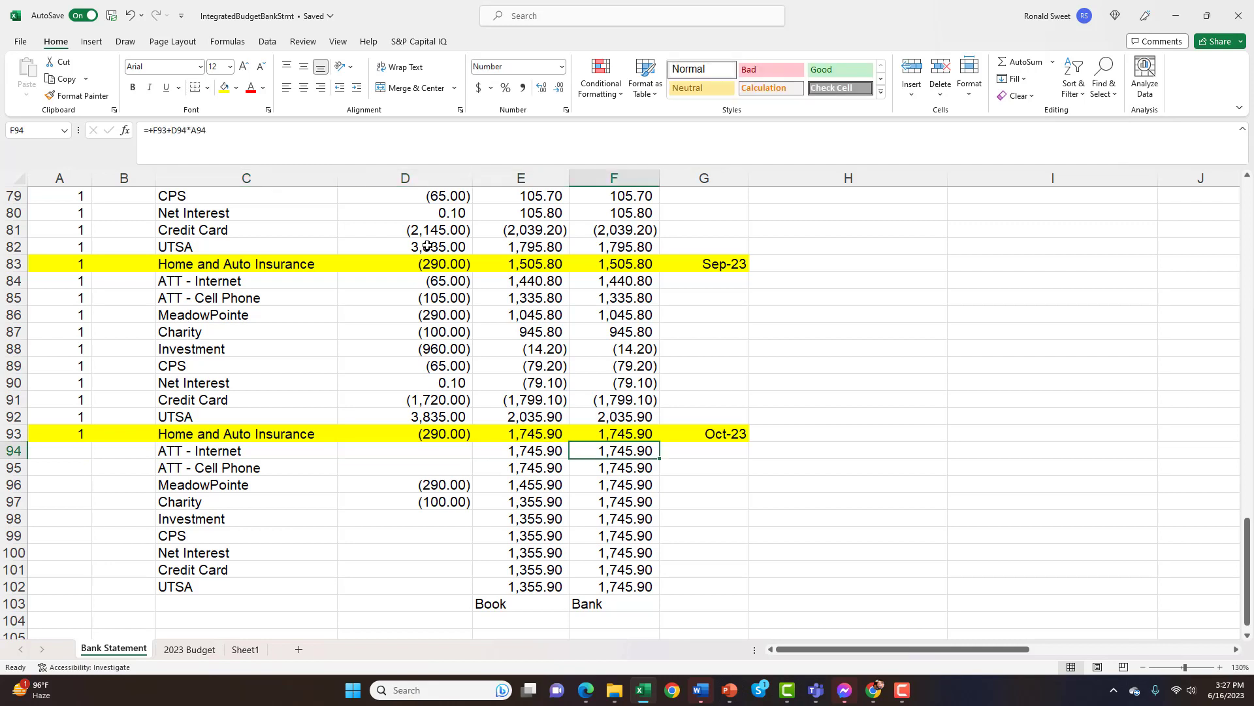
Inspect the Bank balance formula in F93, including its references to the previous balance, the amount and the cleared flag
{"action": "key", "text": "Up"}
{"action": "key", "text": "Down"}
{"action": "key", "text": "Up"}
{"action": "key", "text": "Down"}
{"action": "key", "text": "Up"}
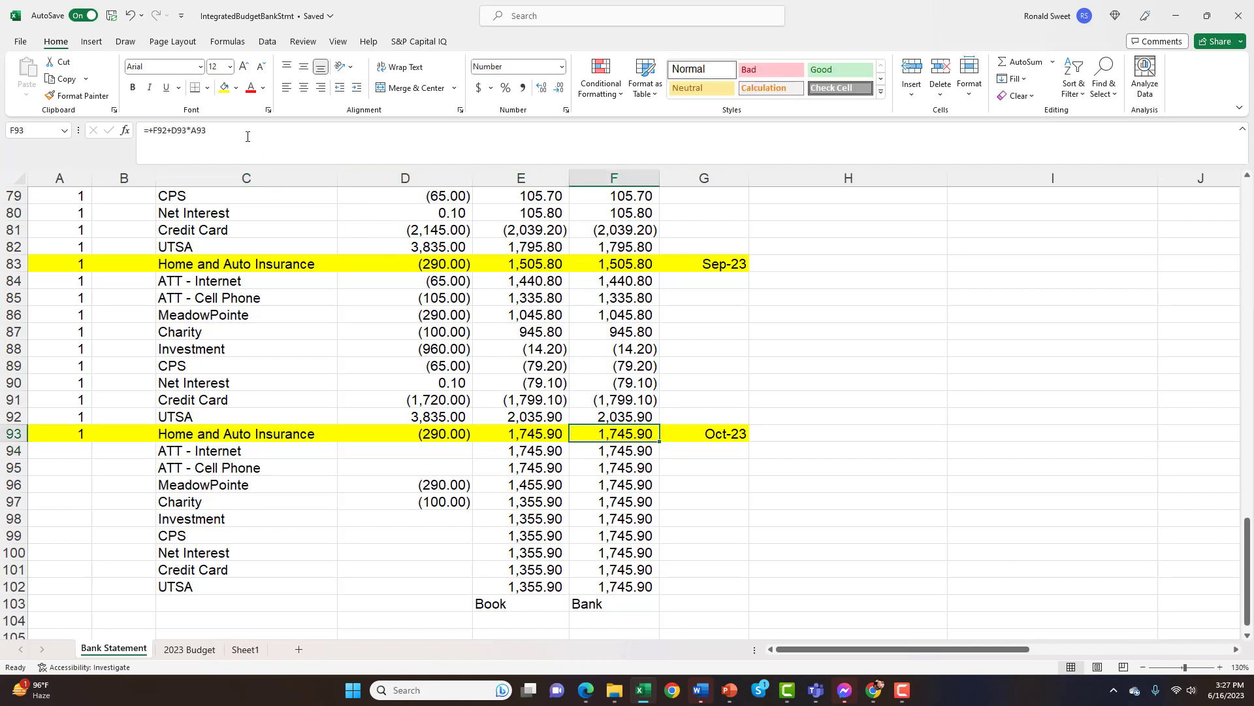
{"action": "key", "text": "F2"}
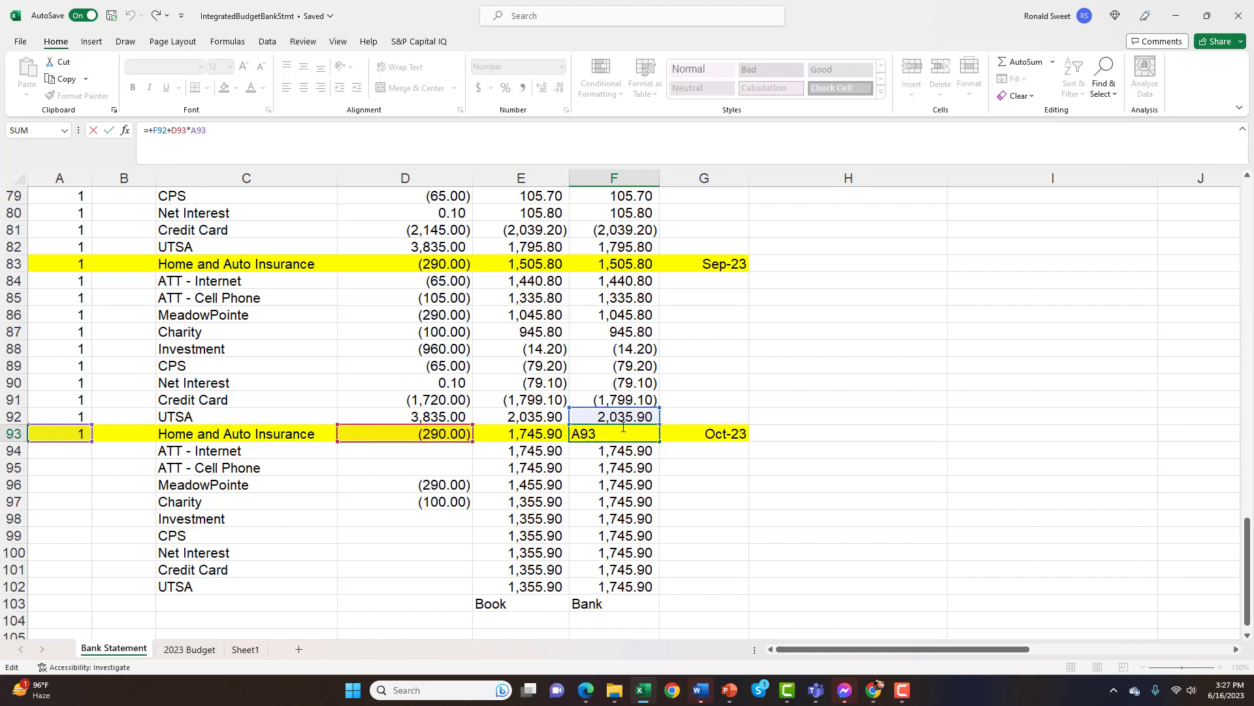
{"action": "key", "text": "ctrl+Return"}
Clear the flag in A93 and check its effect on the Bank balance in F93
{"action": "key", "text": "Left"}
{"action": "key", "text": "Left"}
{"action": "key", "text": "Left"}
{"action": "key", "text": "Left"}
{"action": "key", "text": "Left"}
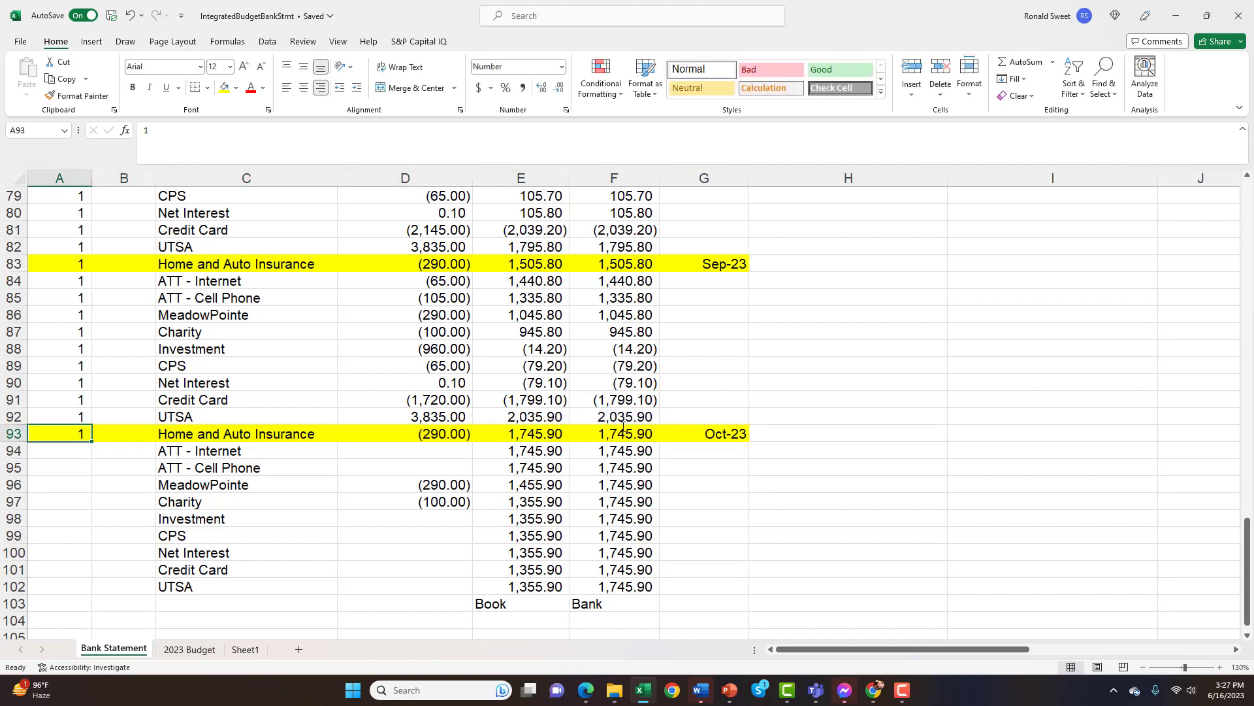
{"action": "key", "text": "Delete"}
{"action": "key", "text": "Right"}
{"action": "key", "text": "Right"}
{"action": "key", "text": "Right"}
{"action": "key", "text": "Right"}
{"action": "key", "text": "Right"}
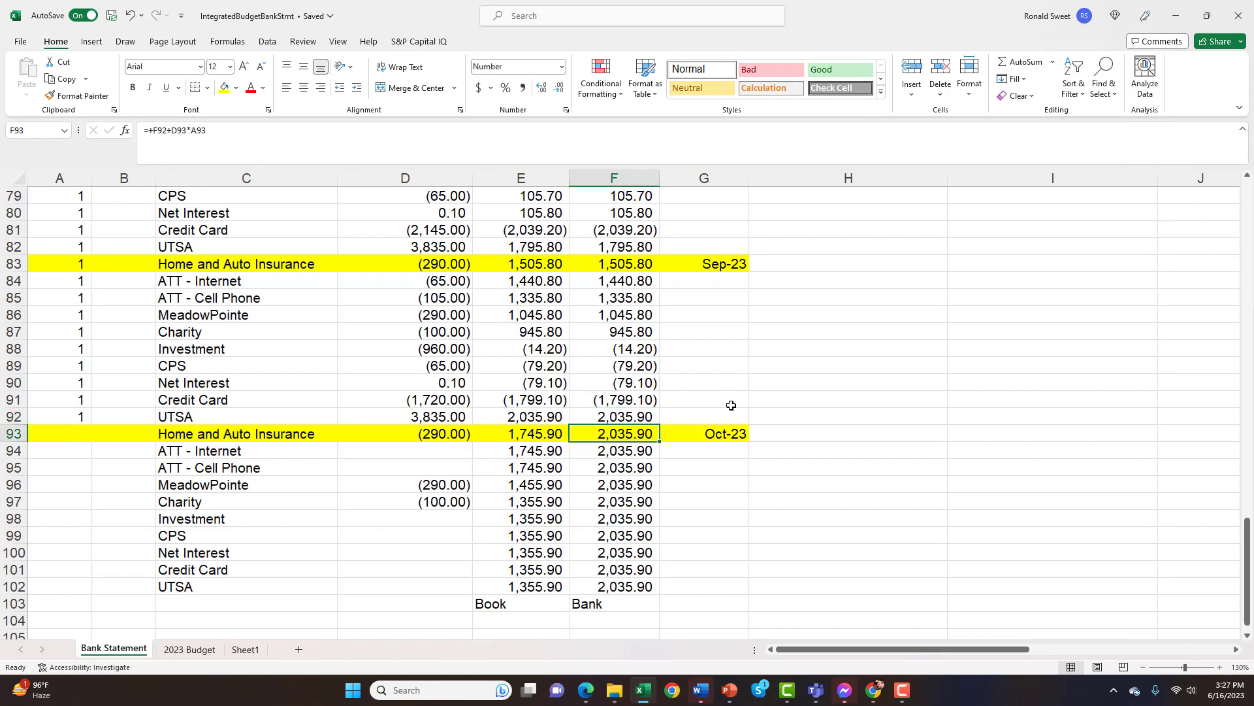
Enter 1 in A93 to flag October's Home and Auto Insurance entry as cleared again
{"action": "key", "text": "Left"}
{"action": "key", "text": "Left"}
{"action": "key", "text": "Left"}
{"action": "key", "text": "Left"}
{"action": "key", "text": "Left"}
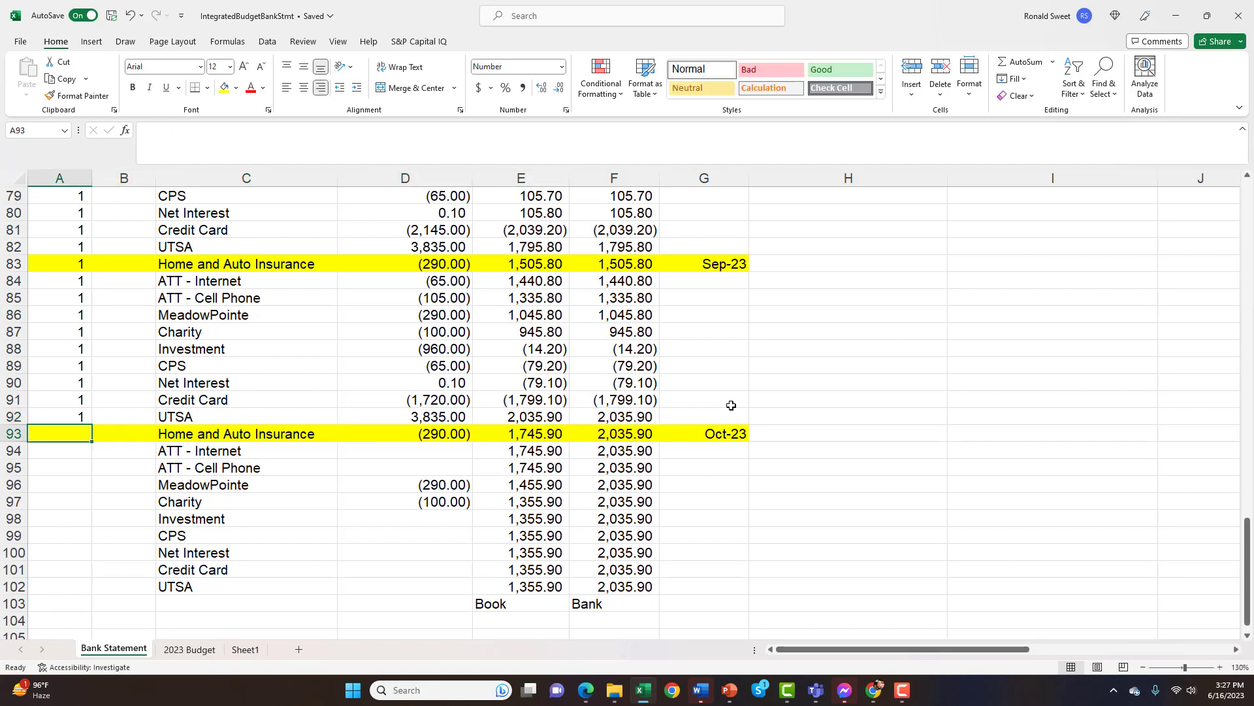
{"action": "type", "text": "1"}
{"action": "key", "text": "Return"}
{"action": "key", "text": "Up"}
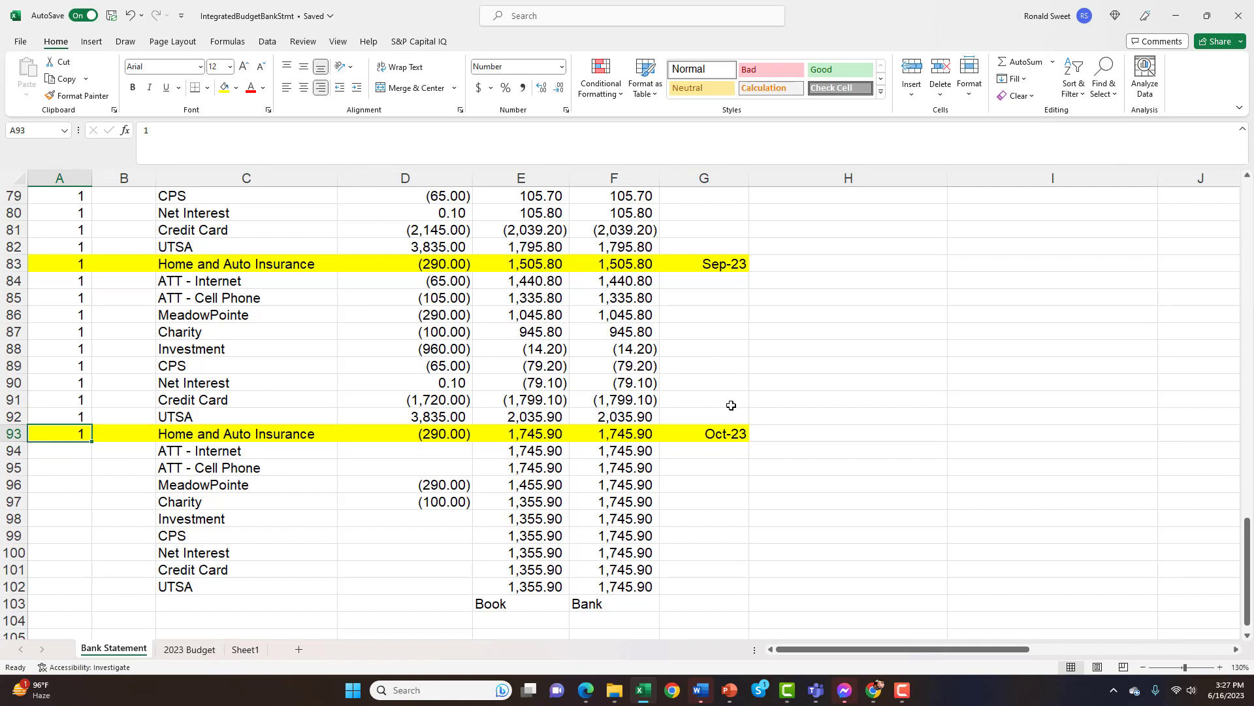
Compare the Bank and Book balance formulas on September's UTSA entry in row 92 and the rows just above
{"action": "key", "text": "Up"}
{"action": "key", "text": "Right"}
{"action": "key", "text": "Right"}
{"action": "key", "text": "Right"}
{"action": "key", "text": "Right"}
{"action": "key", "text": "Right"}
{"action": "key", "text": "Right"}
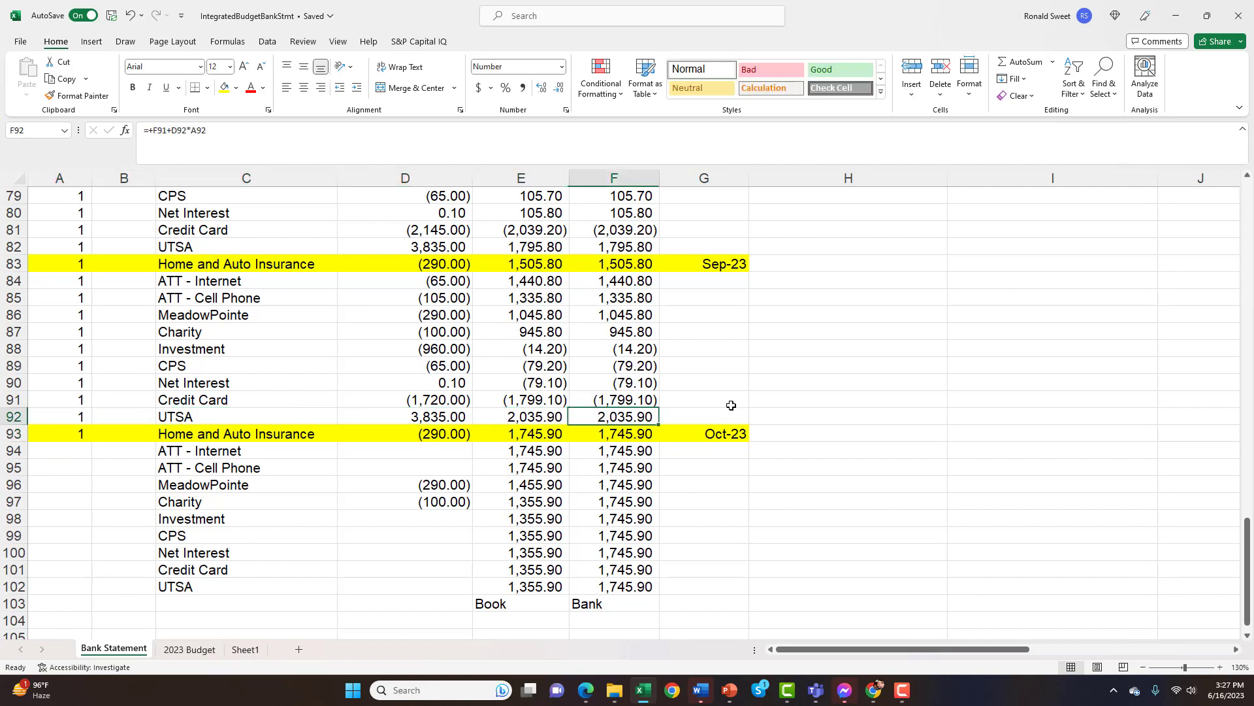
{"action": "key", "text": "Left"}
{"action": "key", "text": "Left"}
{"action": "key", "text": "Up"}
{"action": "key", "text": "Up"}
{"action": "key", "text": "Down"}
{"action": "key", "text": "Down"}
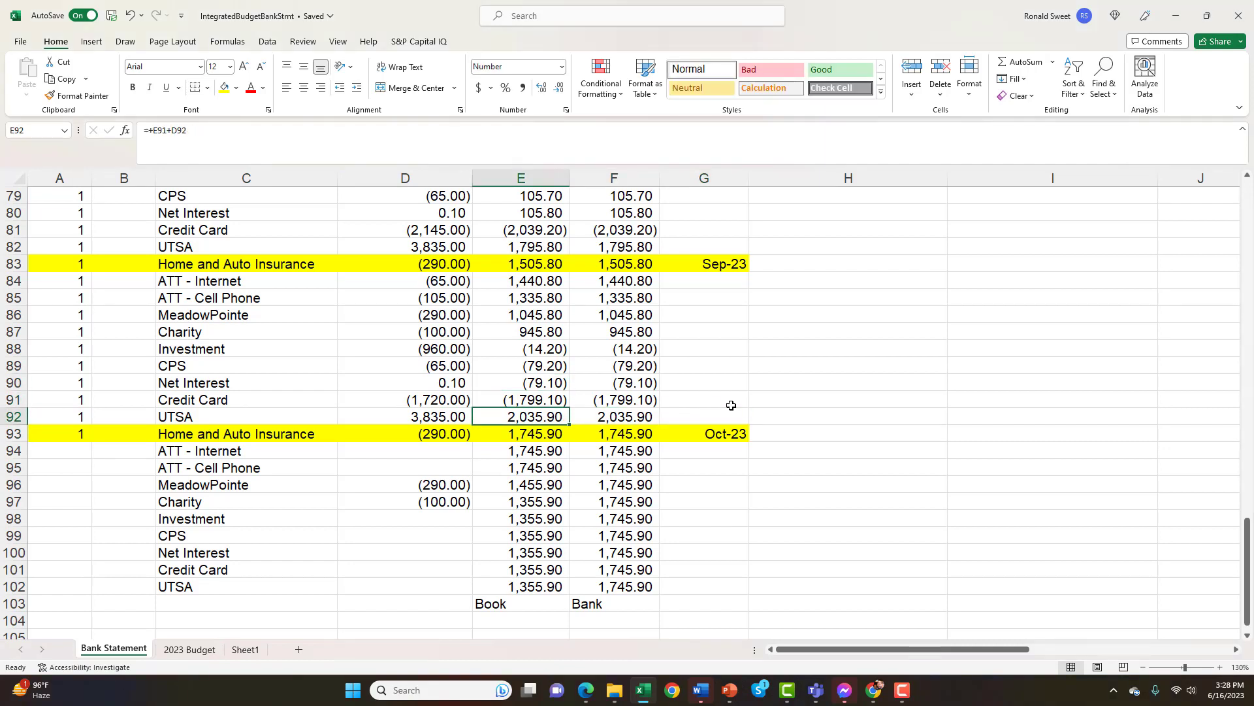
Check January's budgeted beginning and ending checking balances in B118 and B119 on the 2023 Budget sheet
{"action": "left_click", "coordinate": [196, 650]}
{"action": "scroll", "coordinate": [203, 527], "scroll_direction": "down", "scroll_amount": 16}
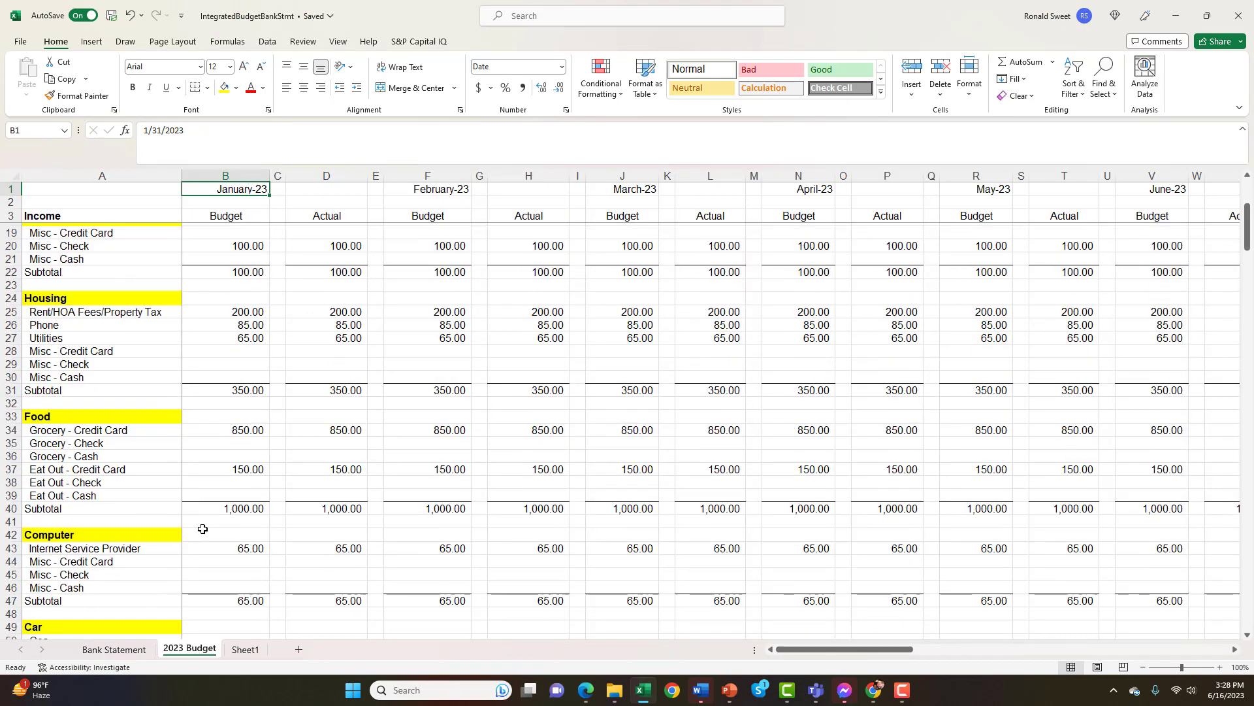
{"action": "scroll", "coordinate": [202, 527], "scroll_direction": "down", "scroll_amount": 16}
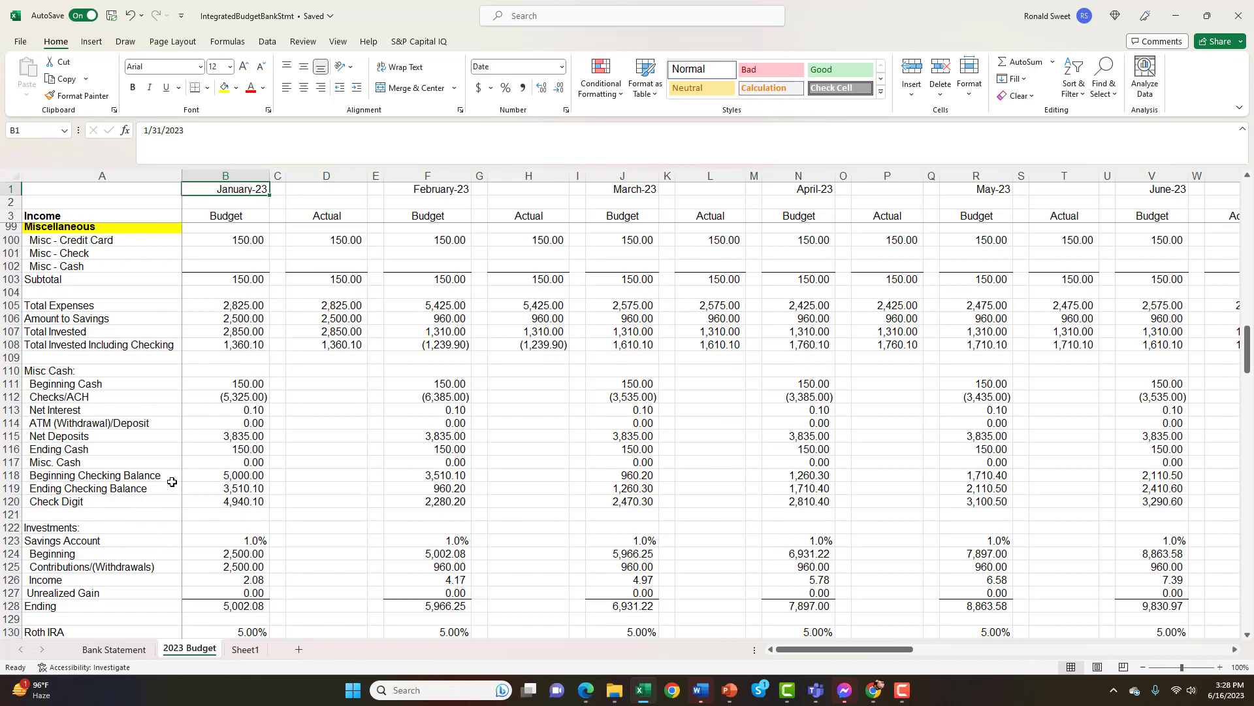
{"action": "left_click", "coordinate": [207, 479]}
{"action": "left_click", "coordinate": [219, 490]}
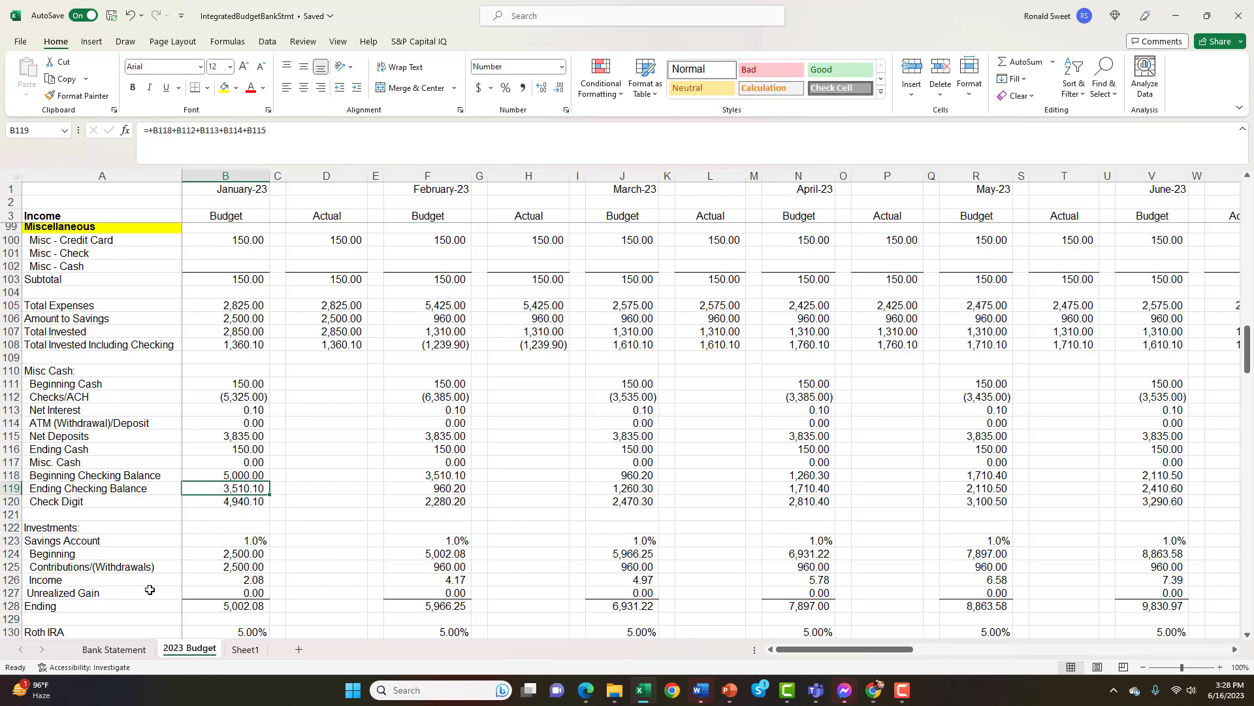
Return to the Bank Statement sheet, highlight the amounts and balances in D83:F93, and select September's first cleared flag in A83
{"action": "left_click", "coordinate": [113, 649]}
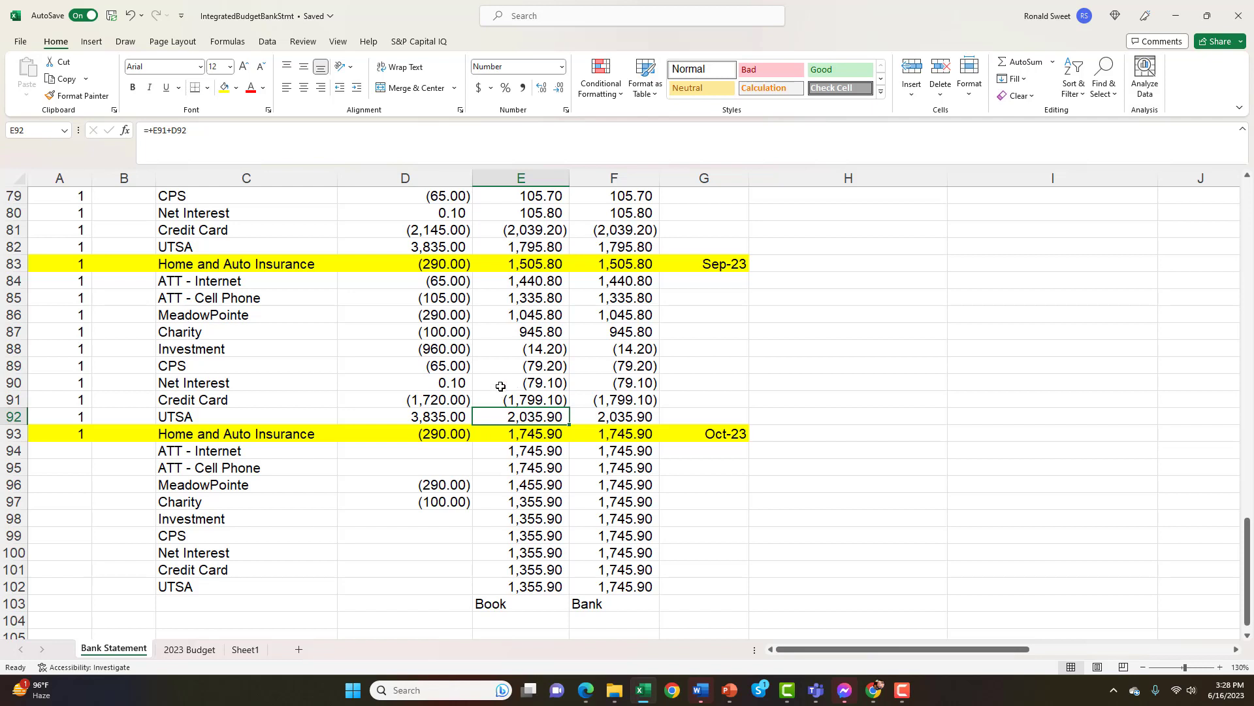
{"action": "left_click_drag", "start_coordinate": [426, 263], "coordinate": [426, 415]}
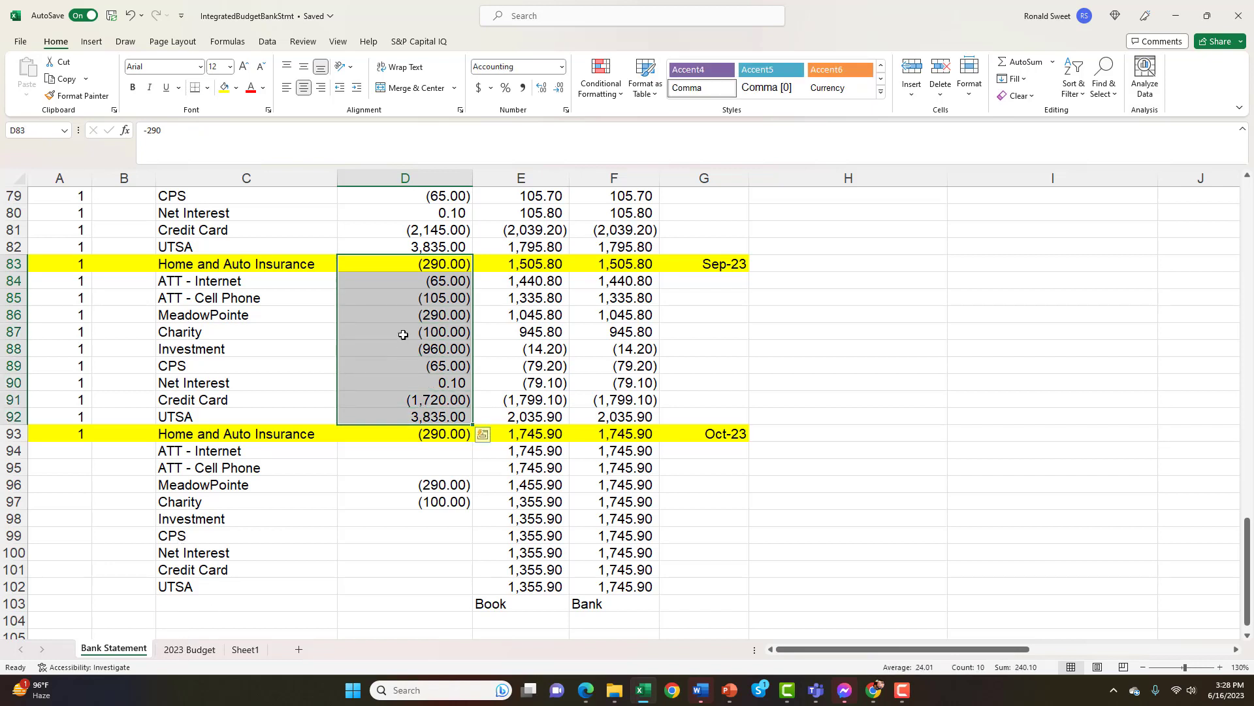
{"action": "left_click", "coordinate": [410, 298]}
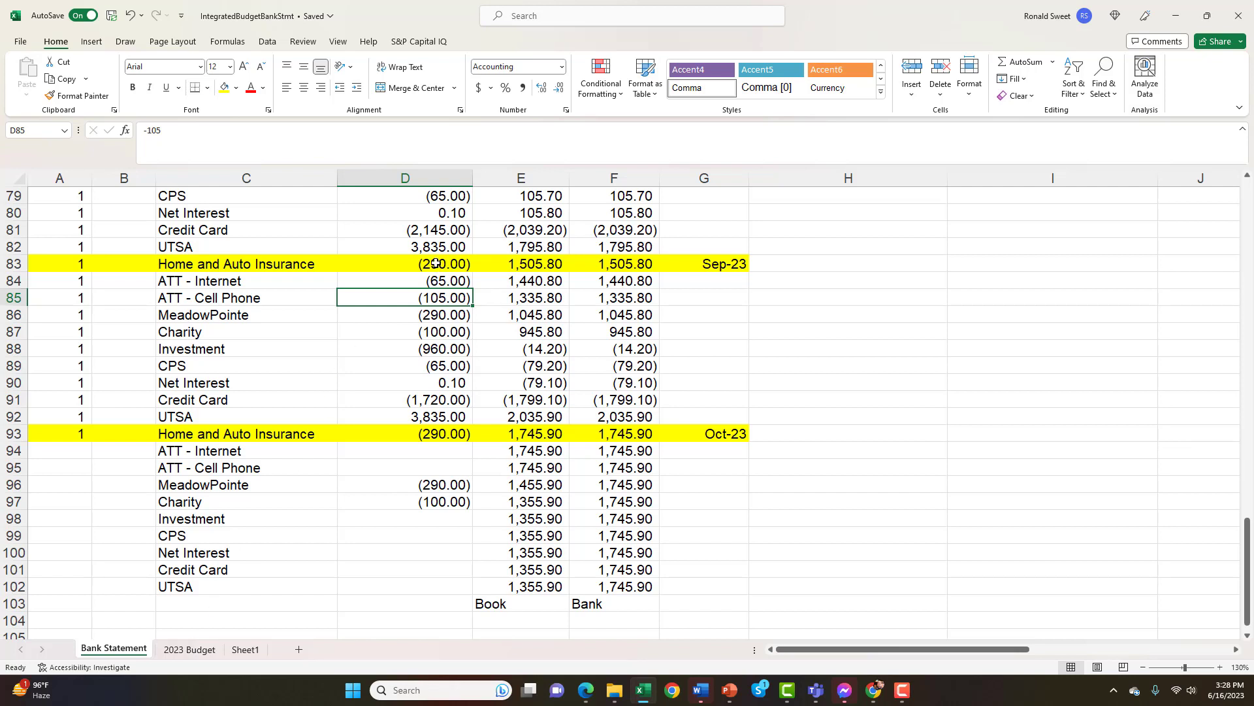
{"action": "left_click_drag", "start_coordinate": [436, 263], "coordinate": [618, 433]}
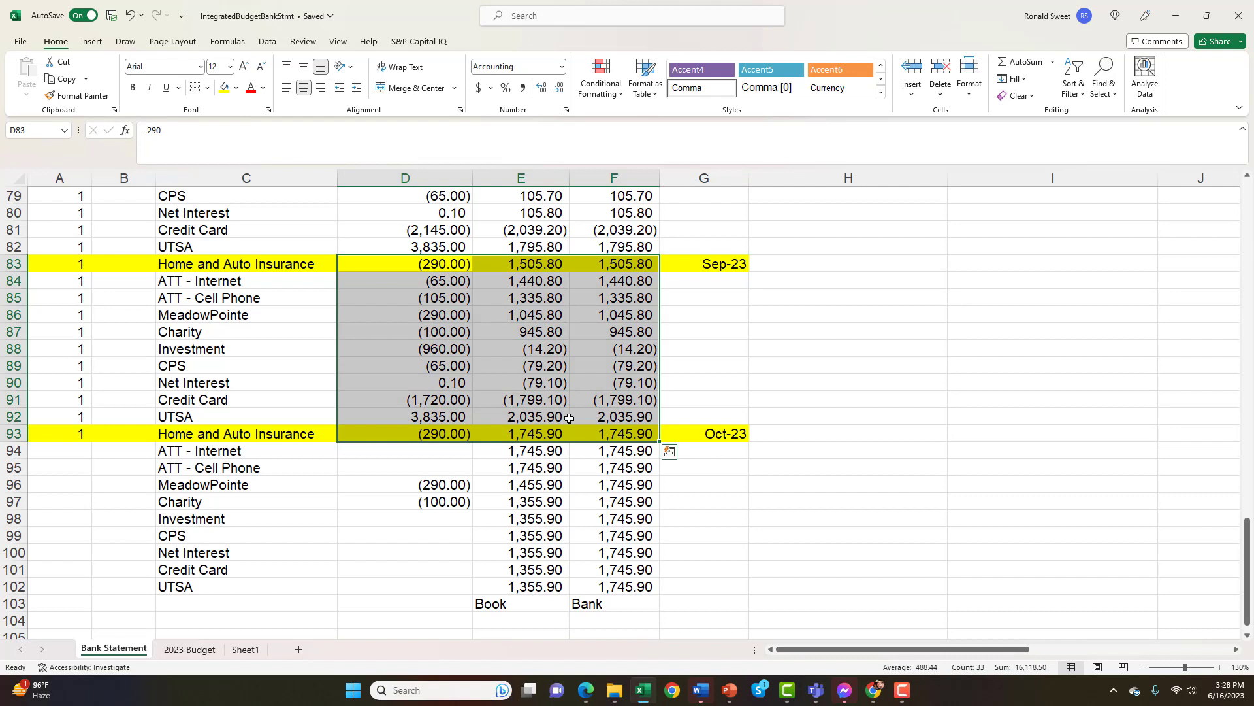
{"action": "left_click", "coordinate": [363, 317]}
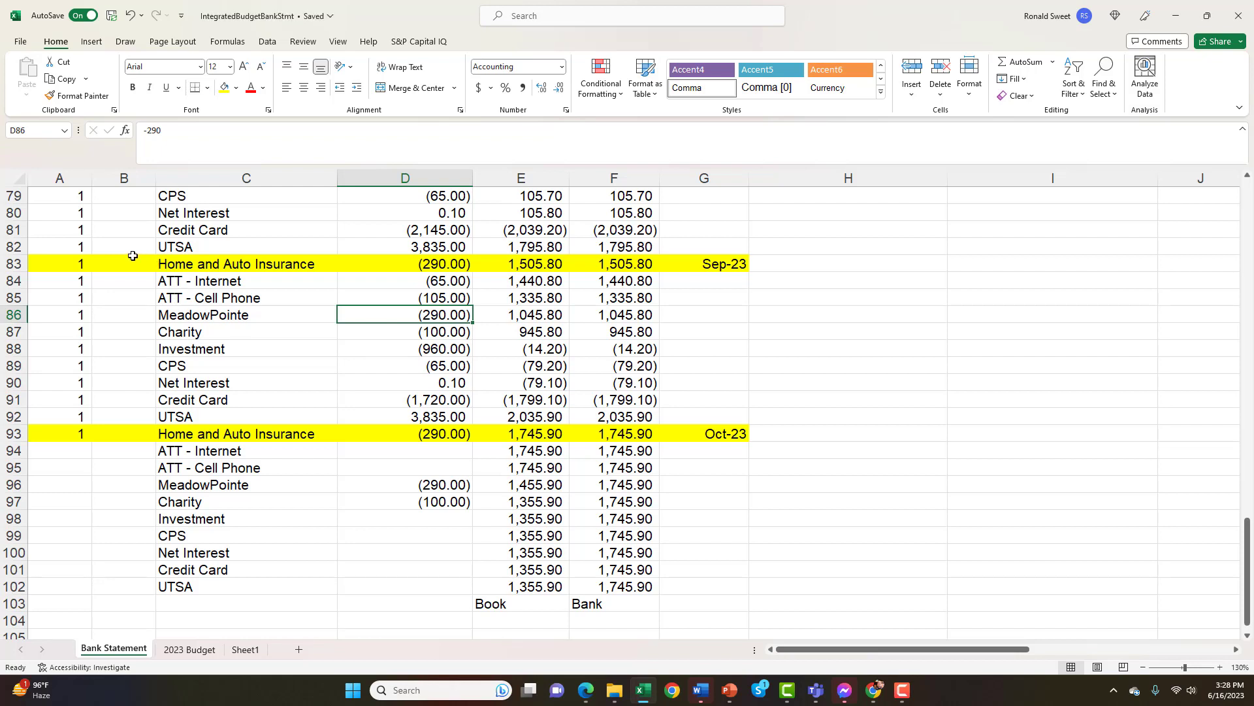
{"action": "left_click", "coordinate": [76, 263]}
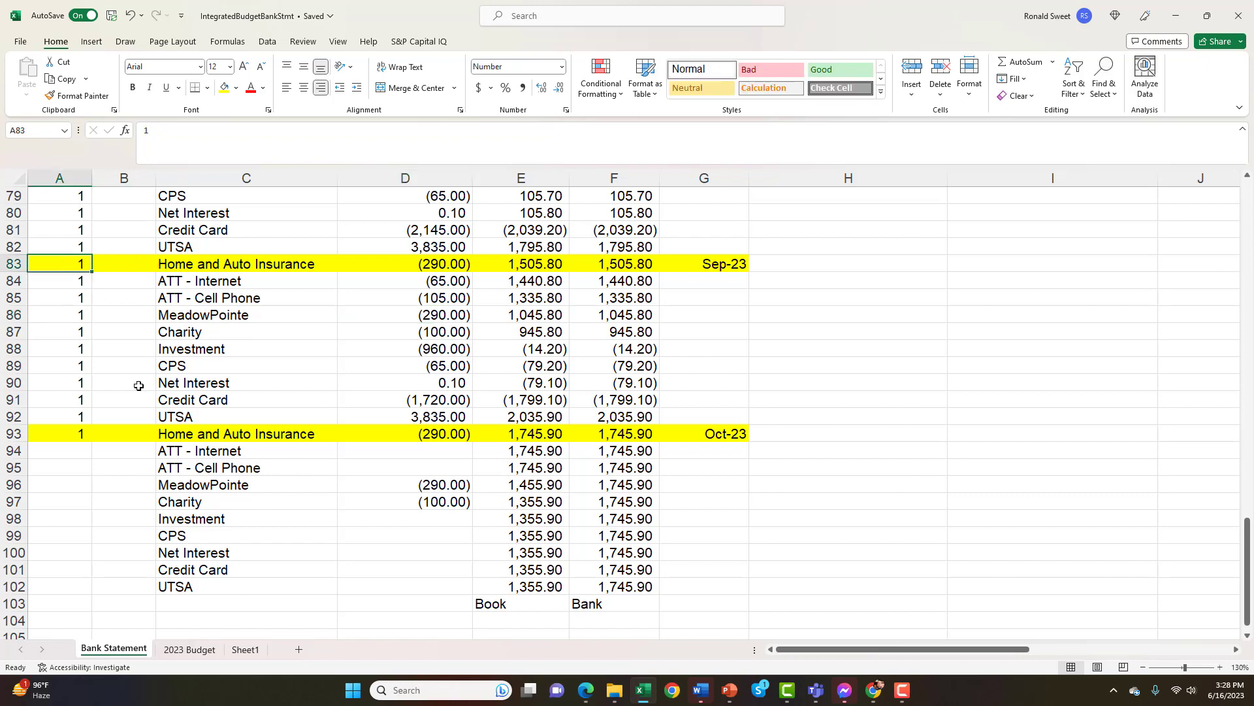